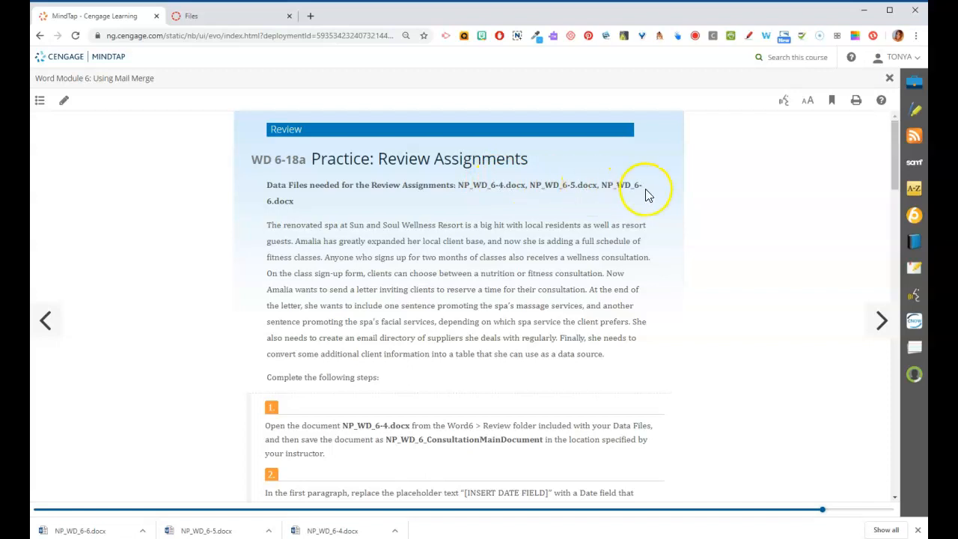
Step: Look up the NP_WD_6-4.docx data file in the course's Word review files, and open it from the Word 6 folder
{"action": "left_click", "coordinate": [241, 18]}
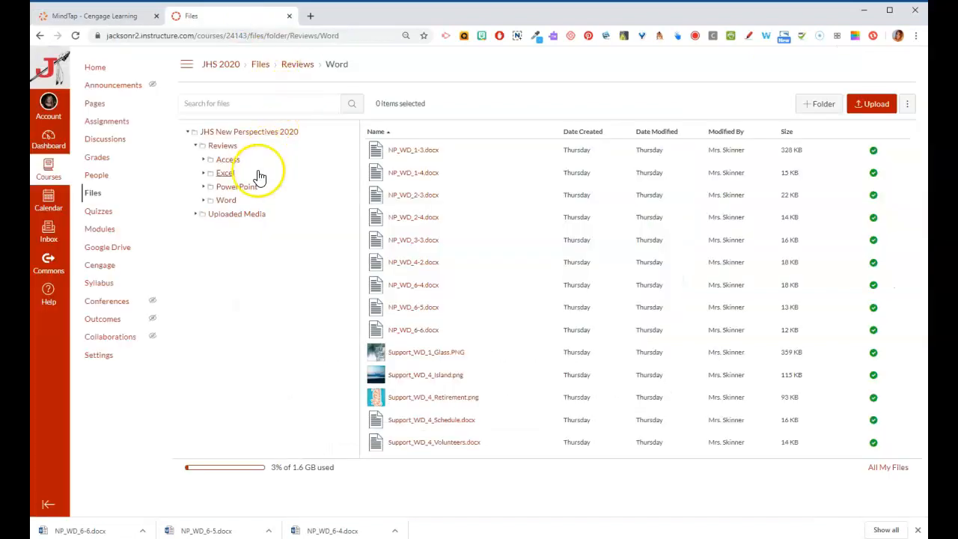
{"action": "left_click", "coordinate": [228, 201]}
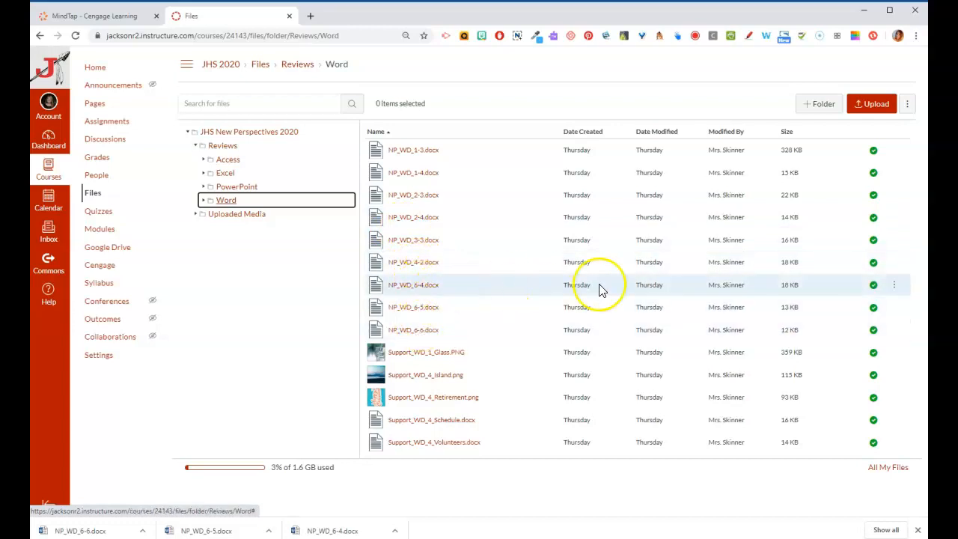
{"action": "left_click", "coordinate": [894, 286]}
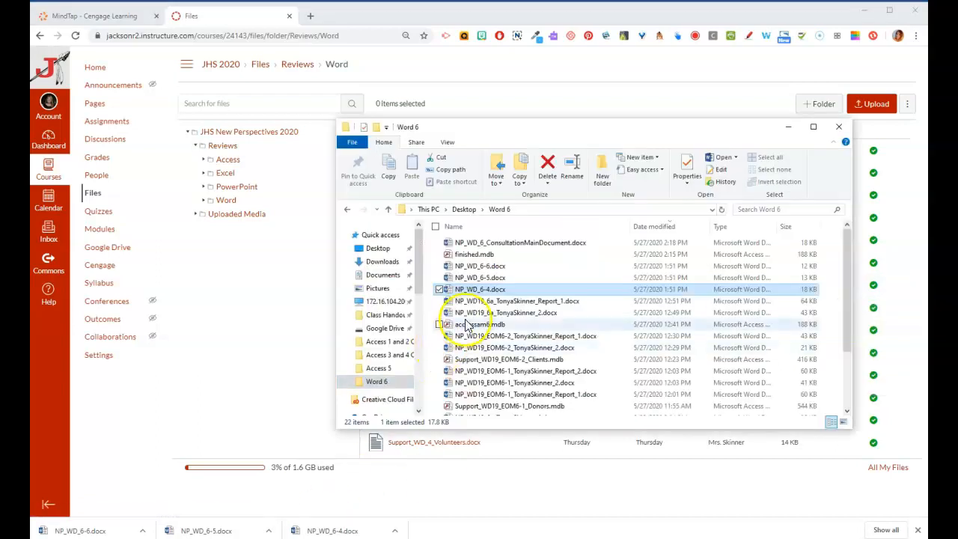
{"action": "left_click", "coordinate": [476, 286]}
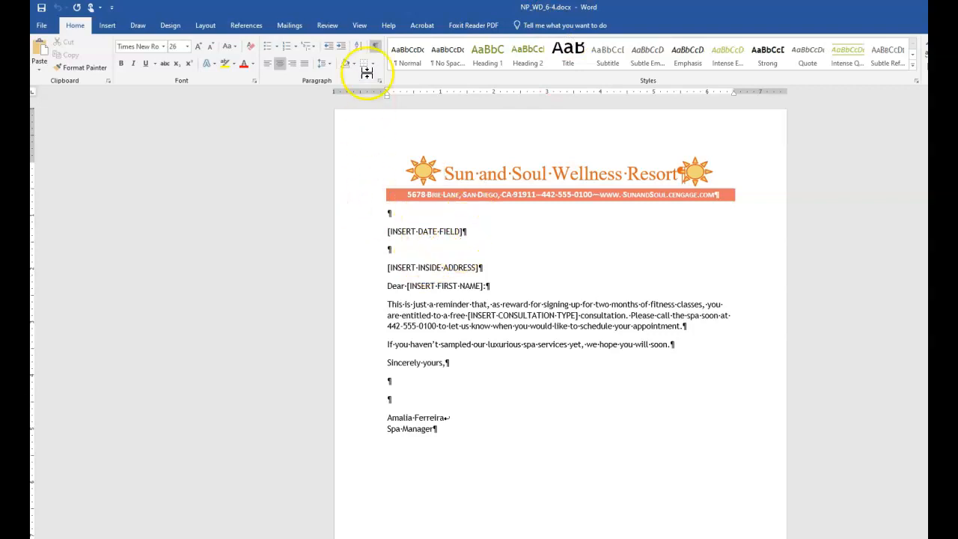
Step: Hide the letter's formatting marks and turn them back on
{"action": "left_click", "coordinate": [376, 47]}
{"action": "left_click", "coordinate": [375, 47]}
{"action": "left_click", "coordinate": [376, 47]}
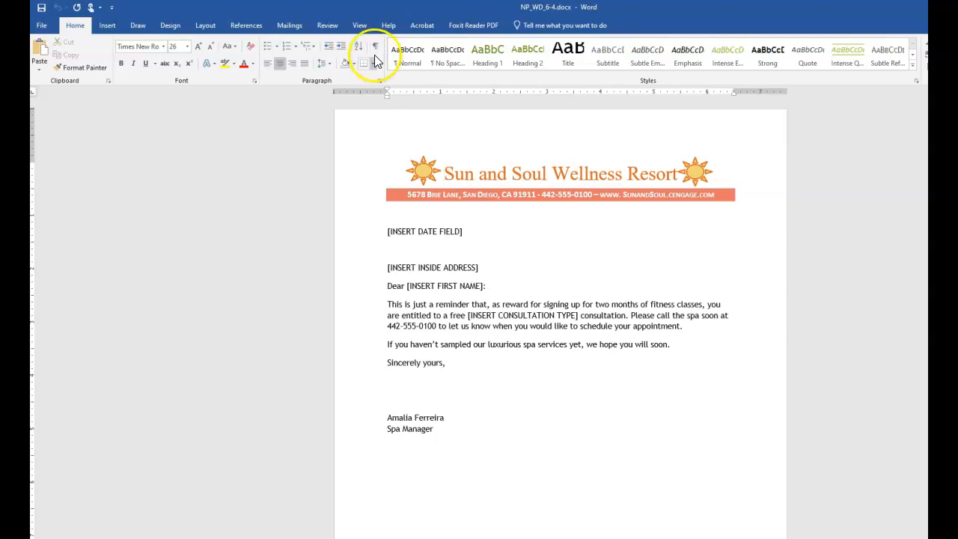
{"action": "left_click", "coordinate": [375, 48]}
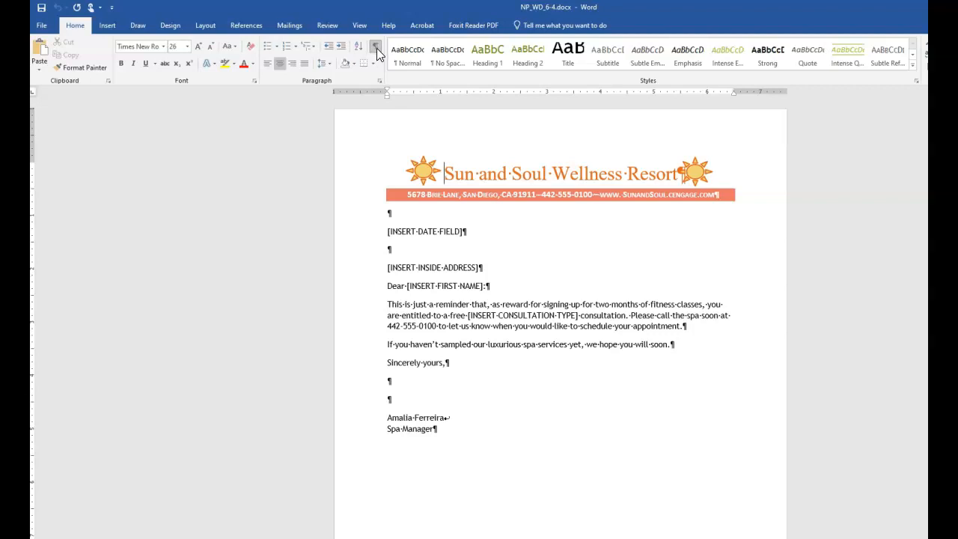
{"action": "left_click", "coordinate": [378, 57]}
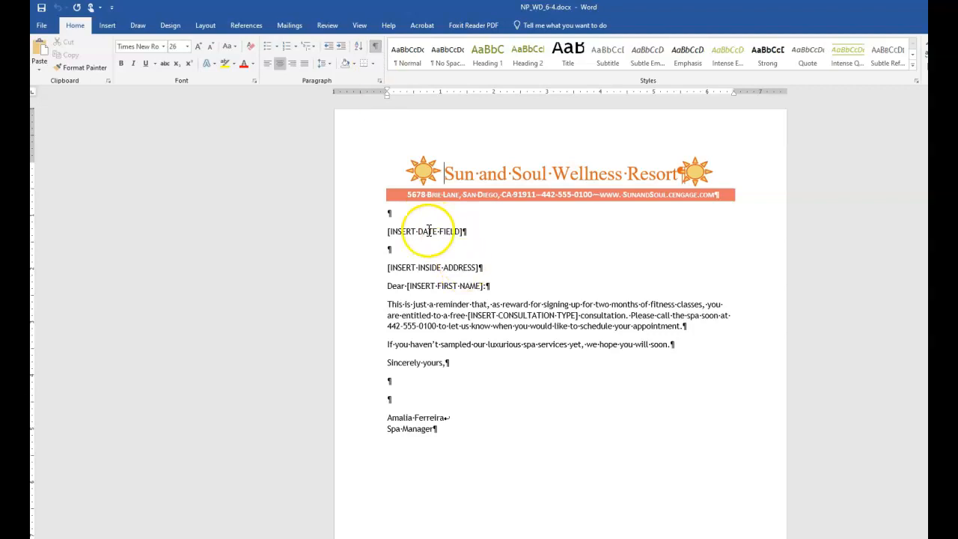
{"action": "left_click", "coordinate": [287, 26]}
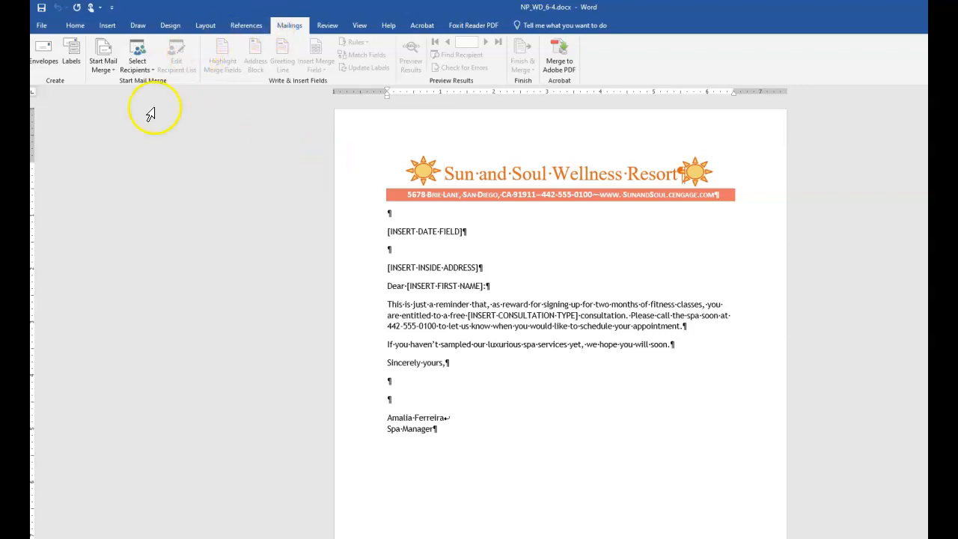
{"action": "left_click", "coordinate": [112, 72]}
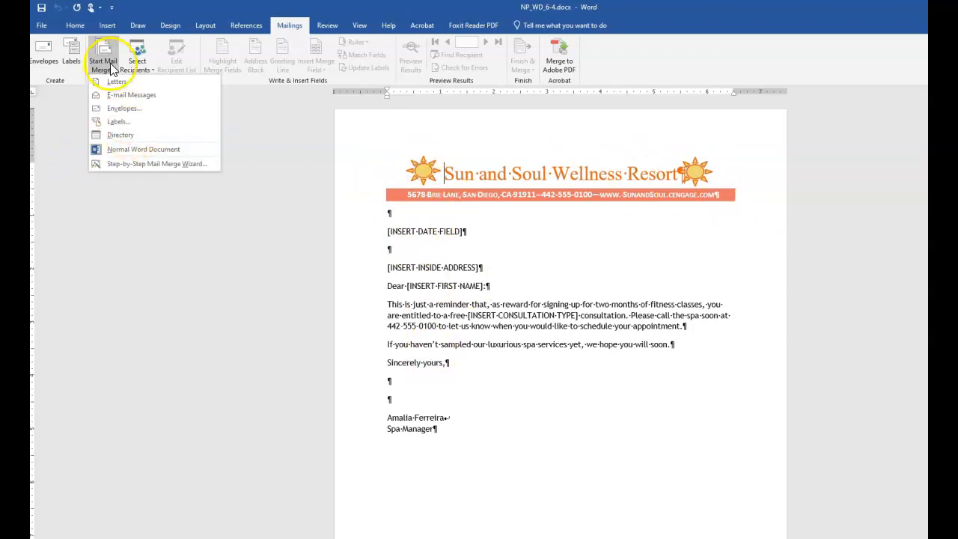
{"action": "left_click", "coordinate": [204, 12]}
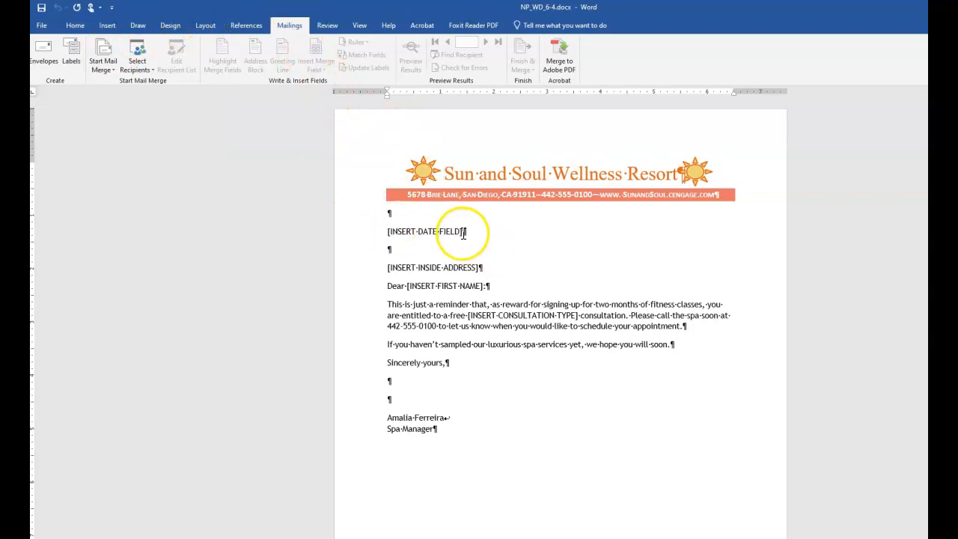
Step: Replace the [INSERT DATE FIELD] placeholder with the current date in the "May 27, 2020" format
{"action": "mouse_move", "coordinate": [464, 234]}
{"action": "left_mouse_down"}
{"action": "mouse_move", "coordinate": [387, 231]}
{"action": "mouse_move", "coordinate": [461, 231]}
{"action": "left_mouse_up"}
{"action": "left_click", "coordinate": [487, 239]}
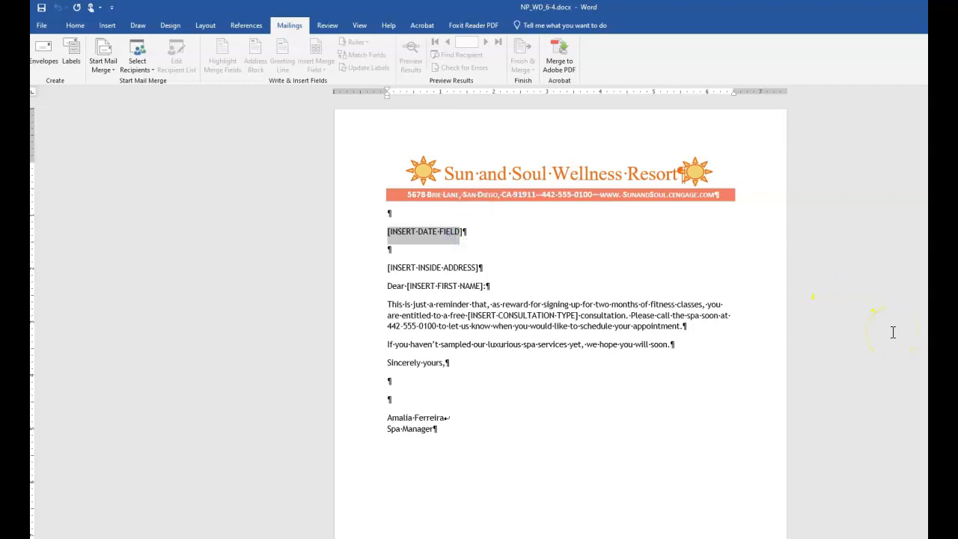
{"action": "key", "text": "Delete"}
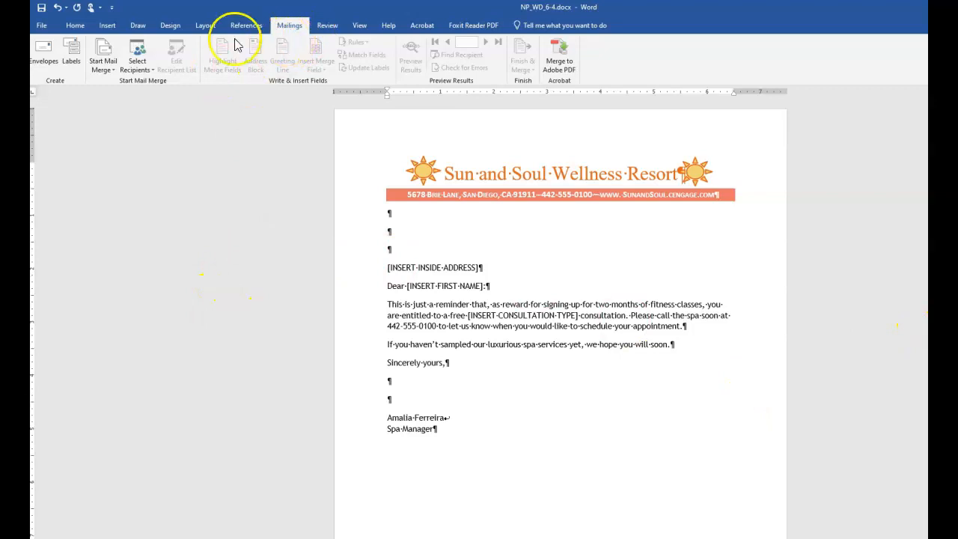
{"action": "left_click", "coordinate": [107, 25]}
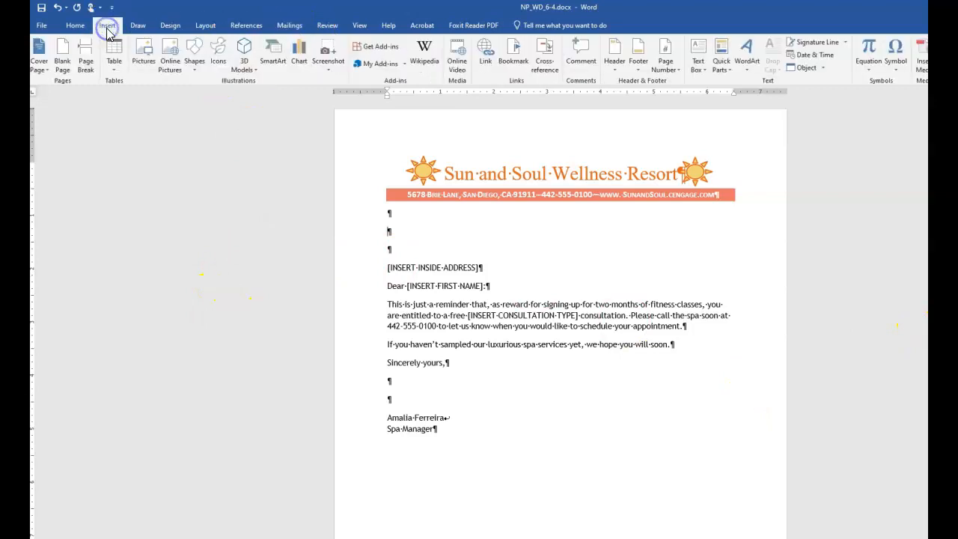
{"action": "left_click", "coordinate": [812, 55]}
{"action": "left_click", "coordinate": [446, 239]}
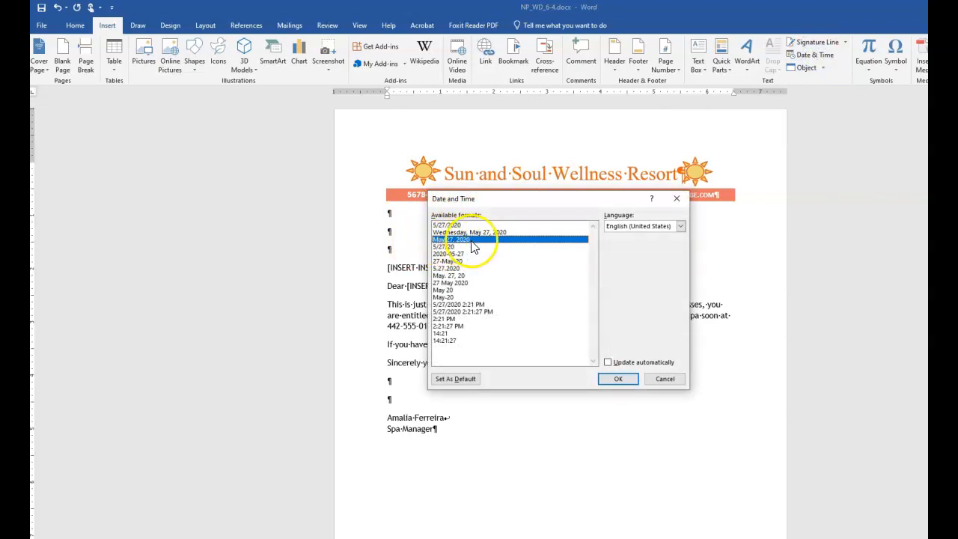
{"action": "left_click", "coordinate": [633, 380]}
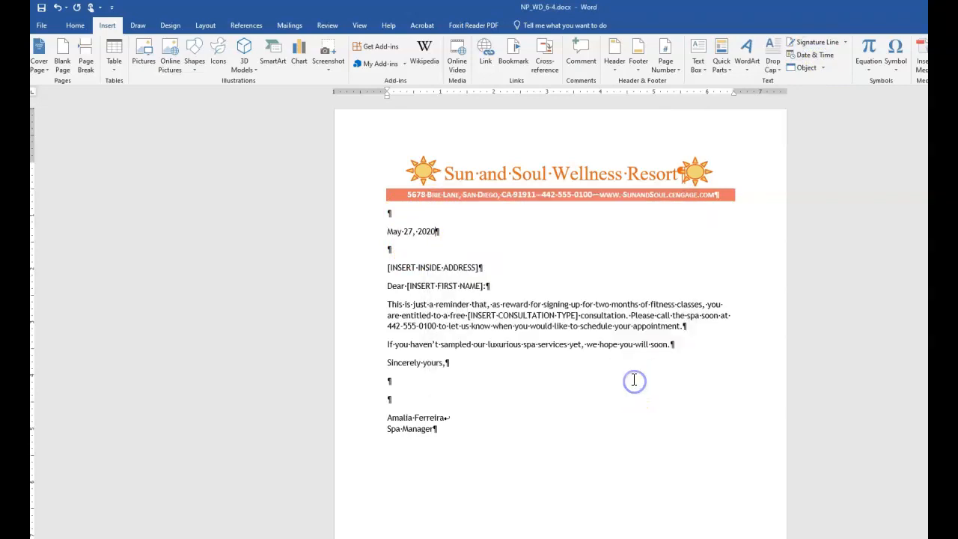
{"action": "left_click", "coordinate": [420, 252]}
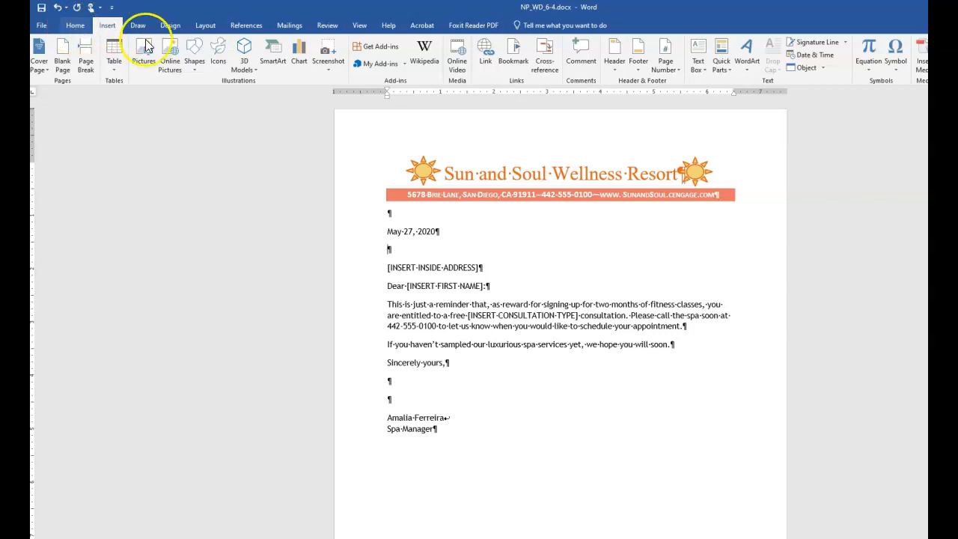
Step: Save the letter in the Word 6 folder under the new name NP_WD_6_ConsultationMainDocument2.docx
{"action": "left_click", "coordinate": [49, 26]}
{"action": "left_click", "coordinate": [52, 136]}
{"action": "left_click", "coordinate": [400, 97]}
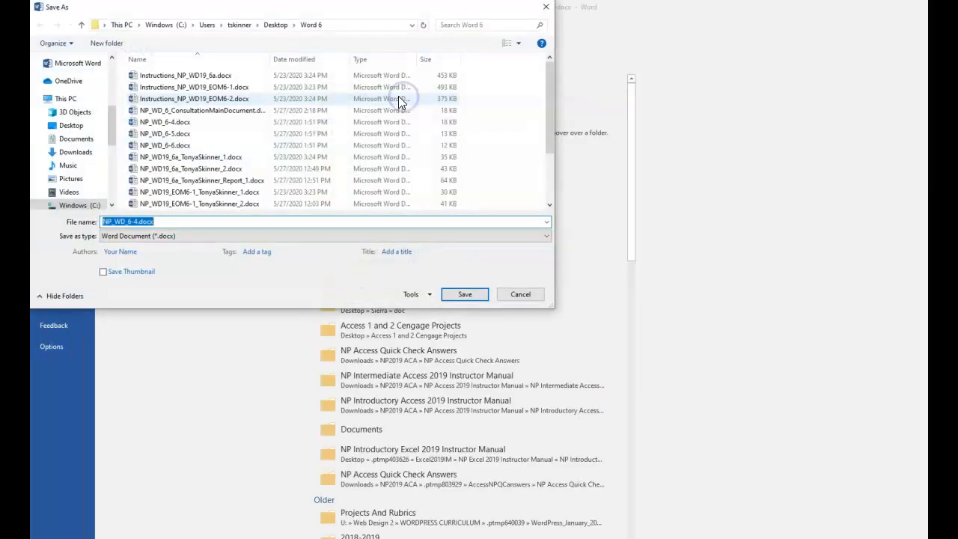
{"action": "left_click", "coordinate": [201, 111]}
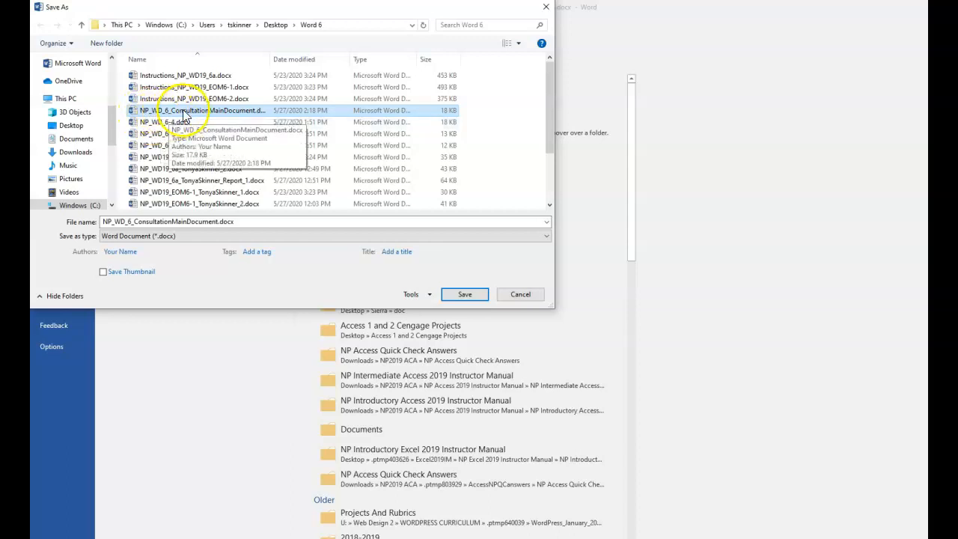
{"action": "left_click", "coordinate": [471, 295]}
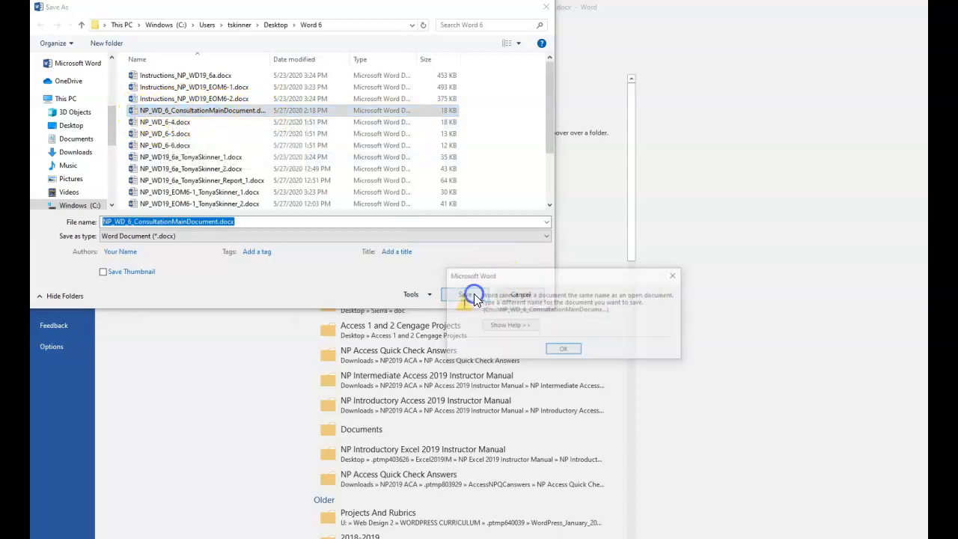
{"action": "left_click", "coordinate": [563, 350]}
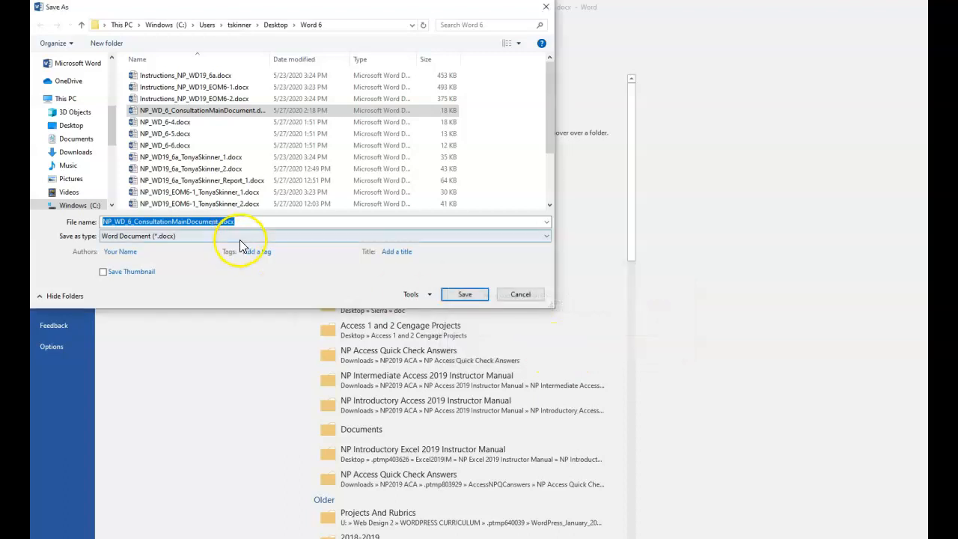
{"action": "left_click", "coordinate": [219, 222]}
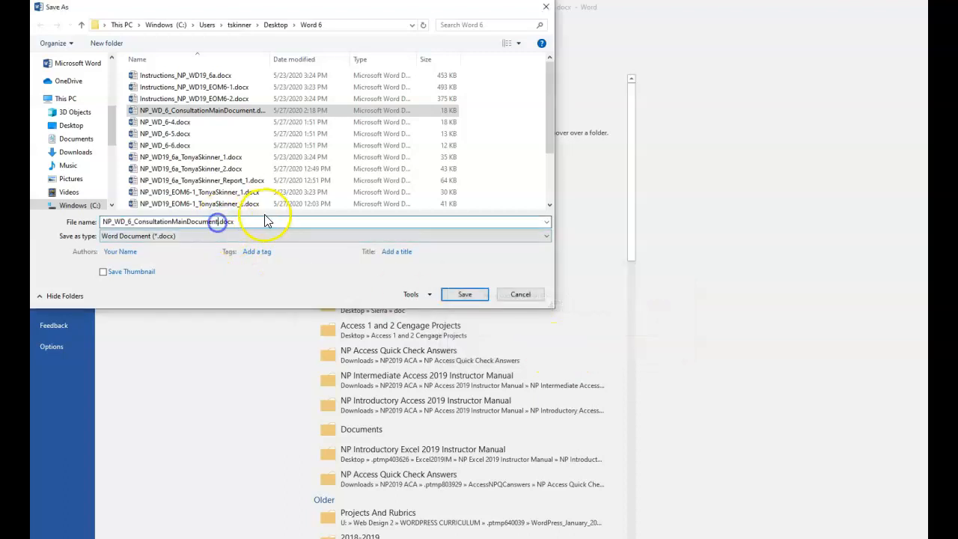
{"action": "type", "text": "2"}
{"action": "left_click", "coordinate": [465, 294]}
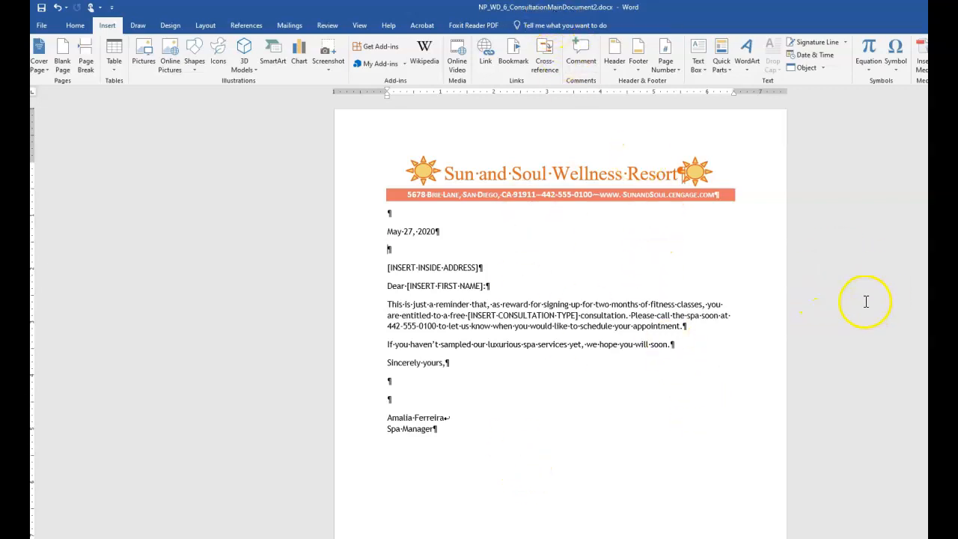
{"action": "left_click", "coordinate": [288, 27]}
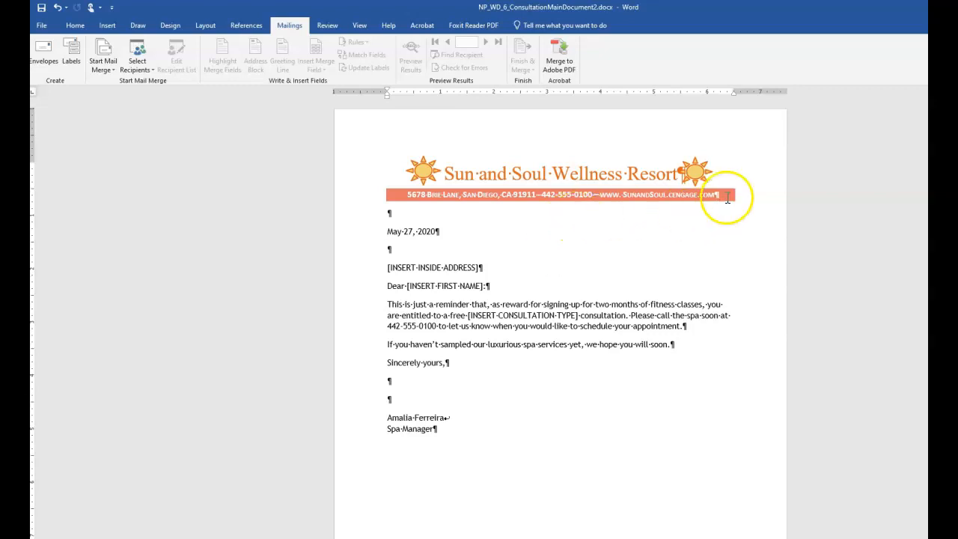
{"action": "left_click", "coordinate": [137, 64]}
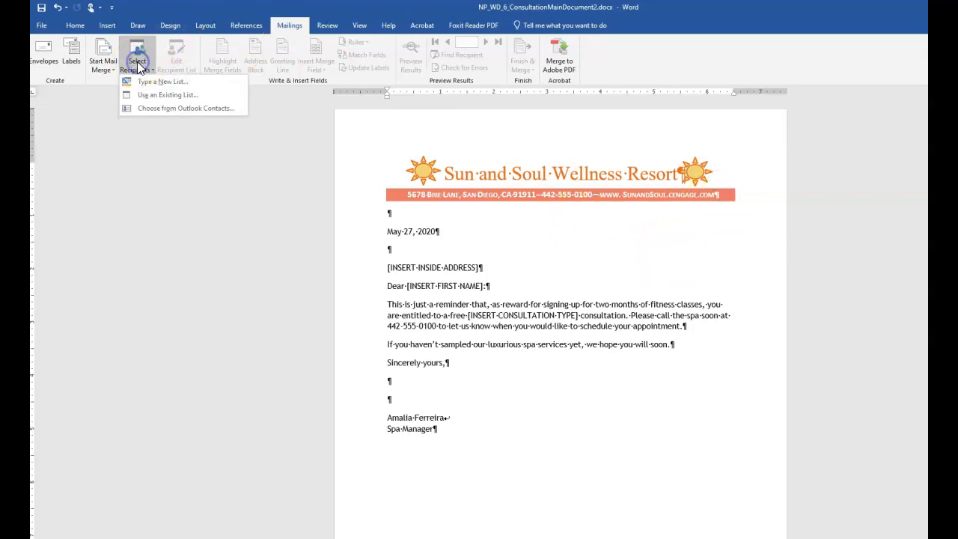
{"action": "left_click", "coordinate": [166, 96]}
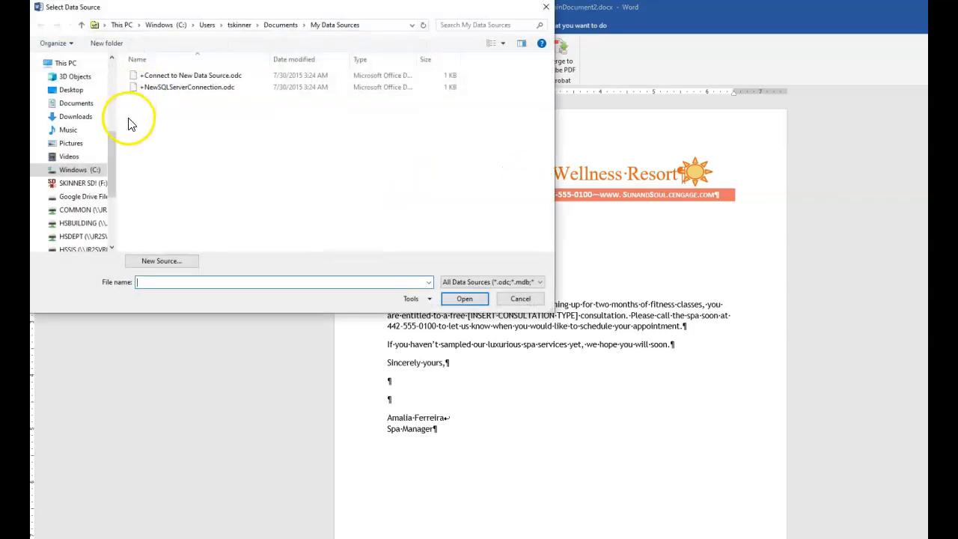
{"action": "left_click", "coordinate": [520, 299]}
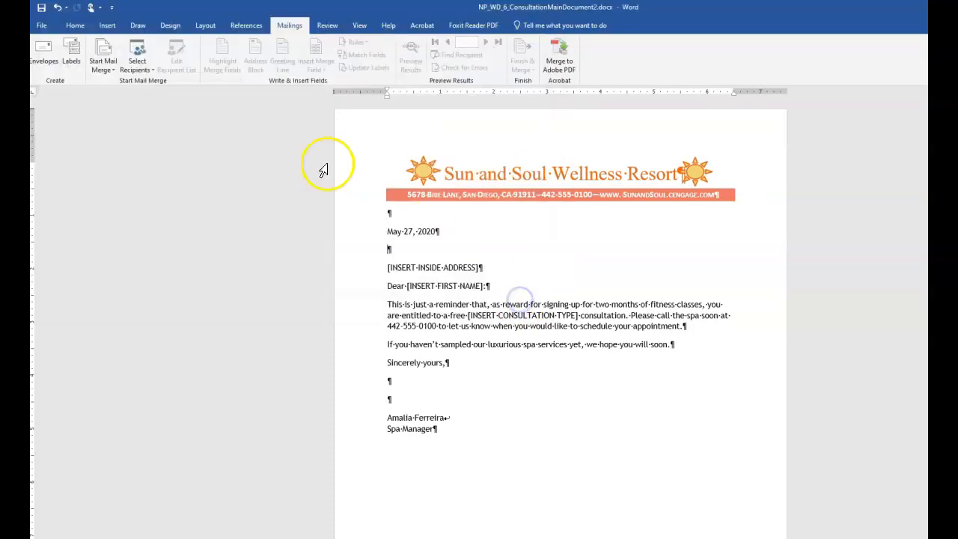
Step: Start a new mail merge recipient list and widen its window to show every address column
{"action": "left_click", "coordinate": [137, 56]}
{"action": "left_click", "coordinate": [166, 79]}
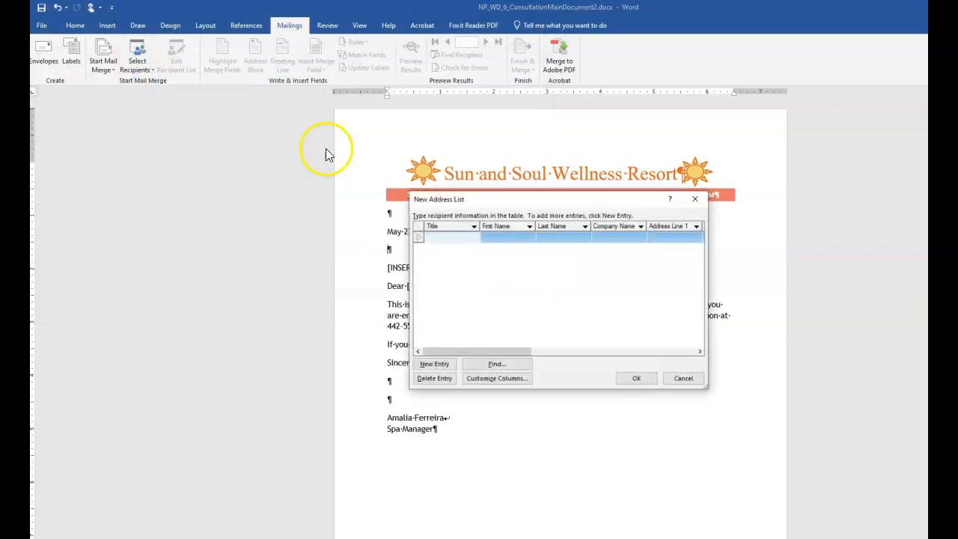
{"action": "left_click_drag", "start_coordinate": [460, 199], "coordinate": [193, 169]}
{"action": "left_click_drag", "start_coordinate": [441, 275], "coordinate": [896, 267]}
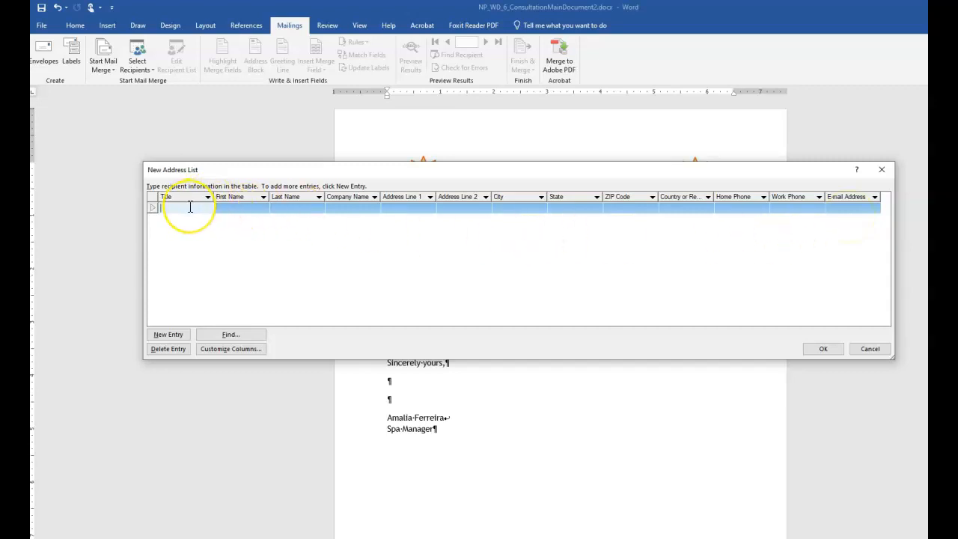
Step: Customize the address list columns by deleting the Title and Company Name fields
{"action": "left_click", "coordinate": [221, 349]}
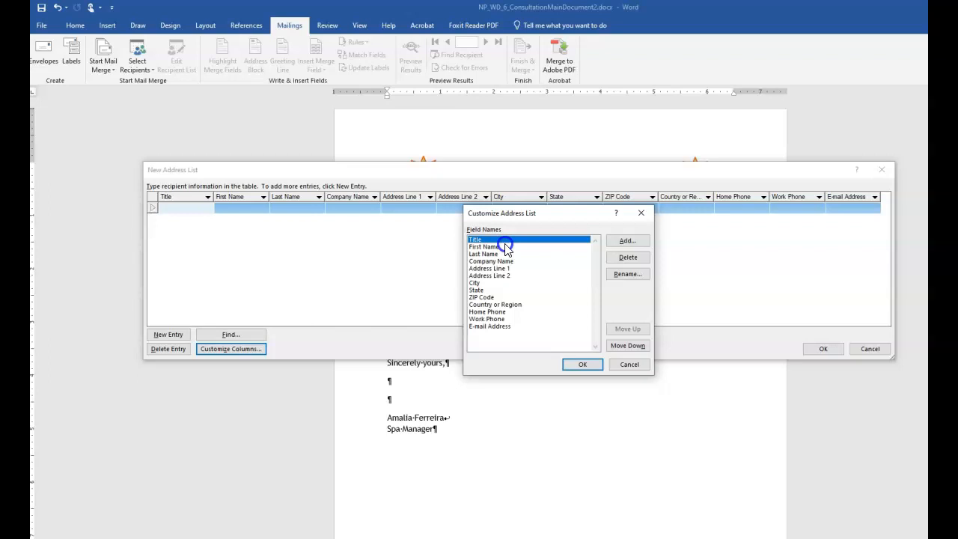
{"action": "left_click", "coordinate": [628, 256]}
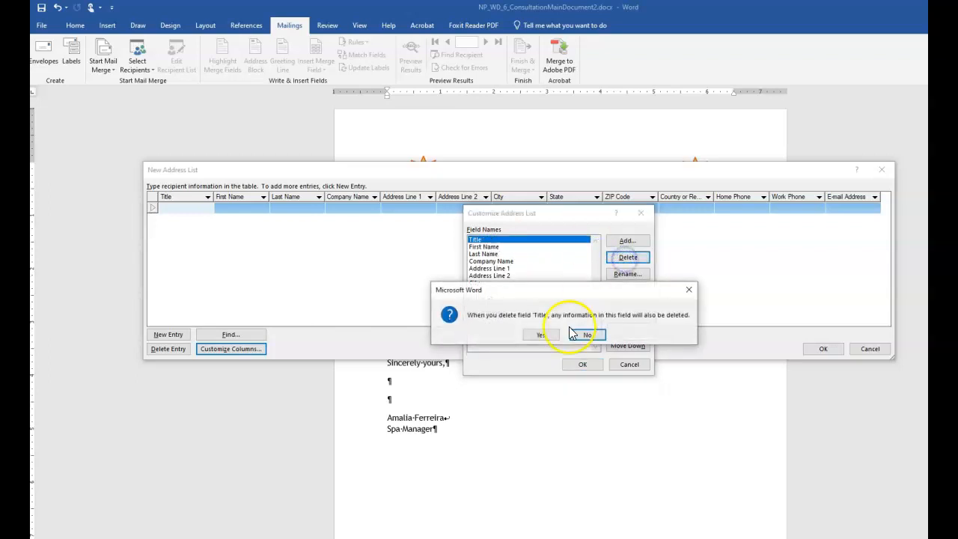
{"action": "left_click", "coordinate": [546, 275]}
{"action": "left_click", "coordinate": [498, 255]}
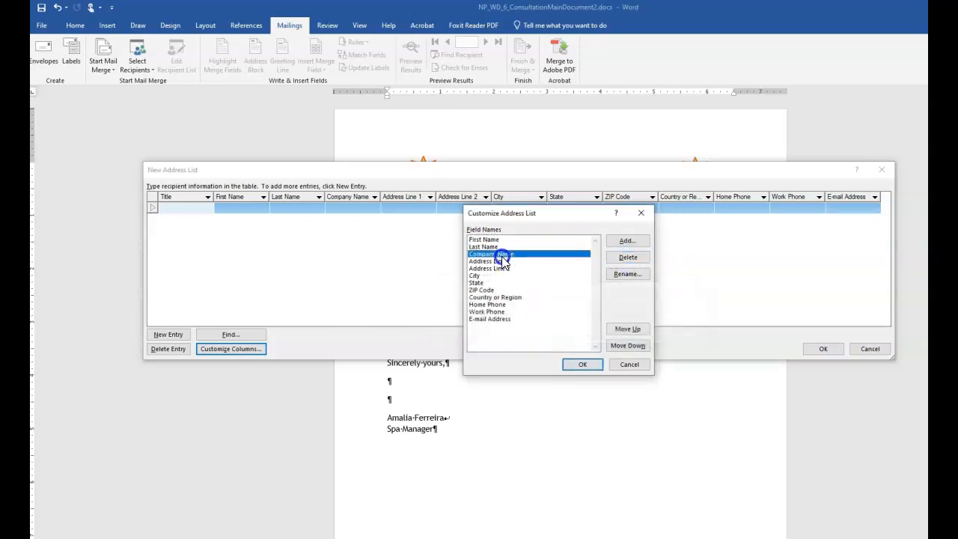
{"action": "left_click", "coordinate": [628, 256]}
{"action": "left_click", "coordinate": [546, 336]}
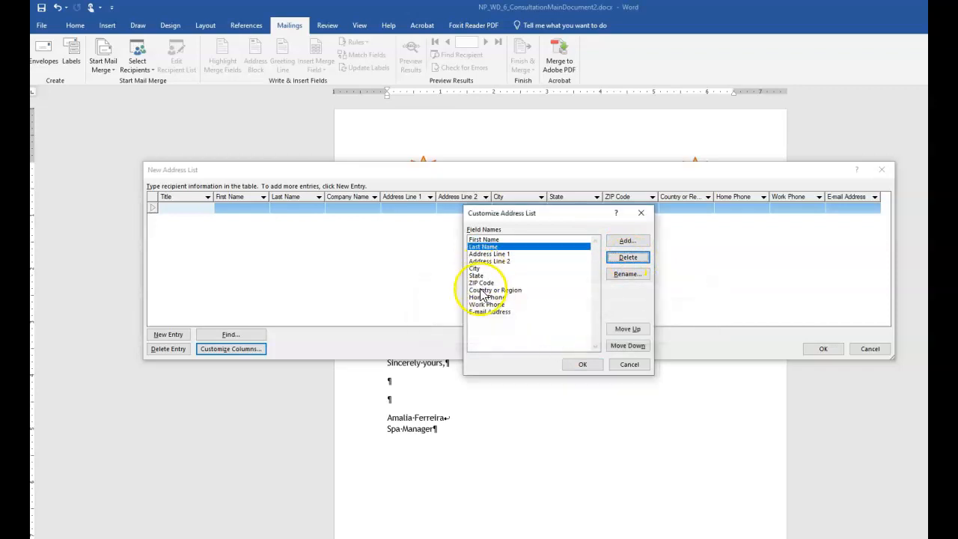
Step: Delete the Country or Region, Home Phone, and Work Phone fields from the address list
{"action": "left_click", "coordinate": [481, 290]}
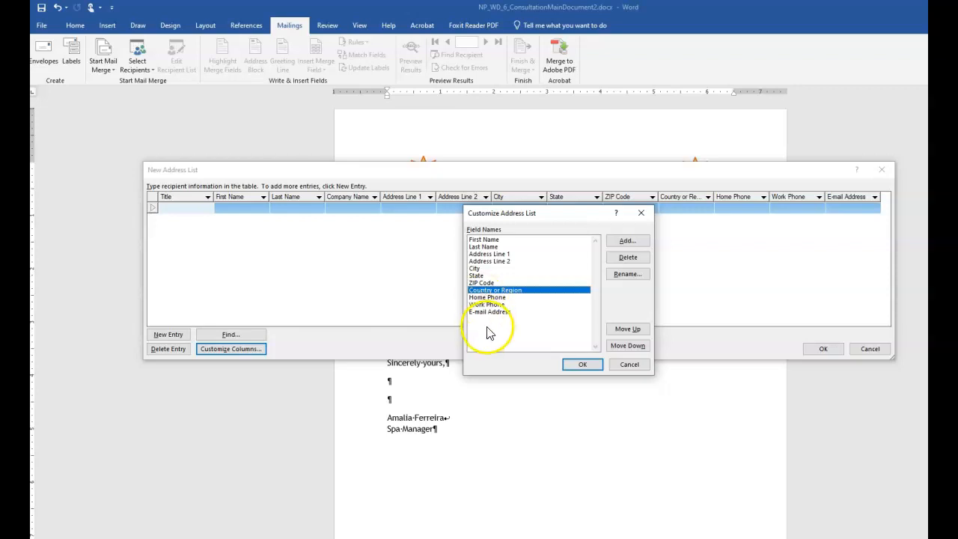
{"action": "left_click", "coordinate": [628, 257]}
{"action": "left_click", "coordinate": [544, 336]}
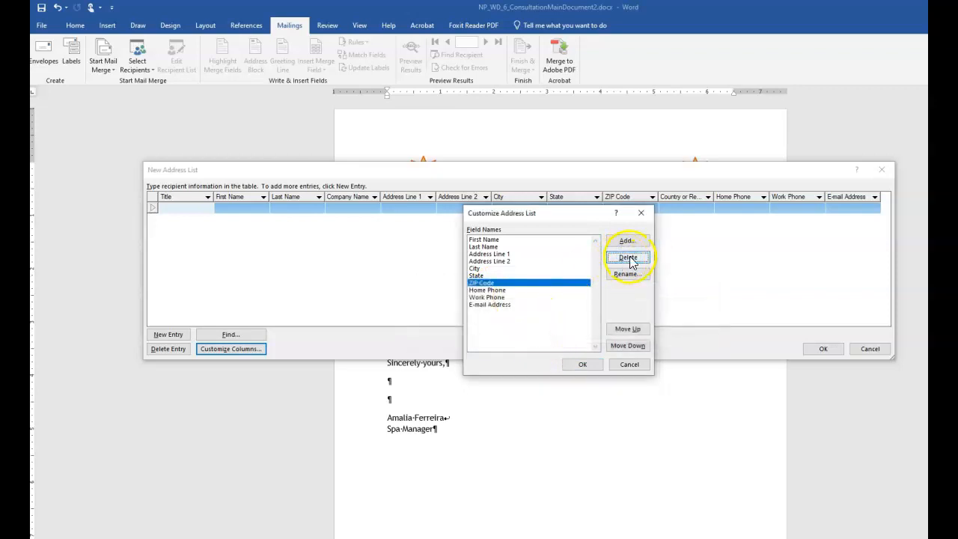
{"action": "left_click", "coordinate": [487, 289]}
{"action": "left_click", "coordinate": [614, 259]}
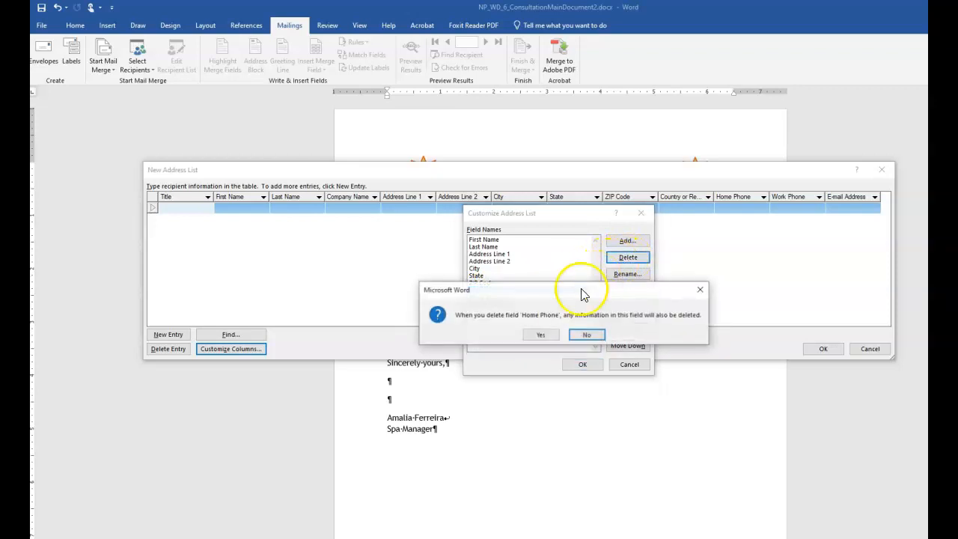
{"action": "left_click", "coordinate": [545, 334]}
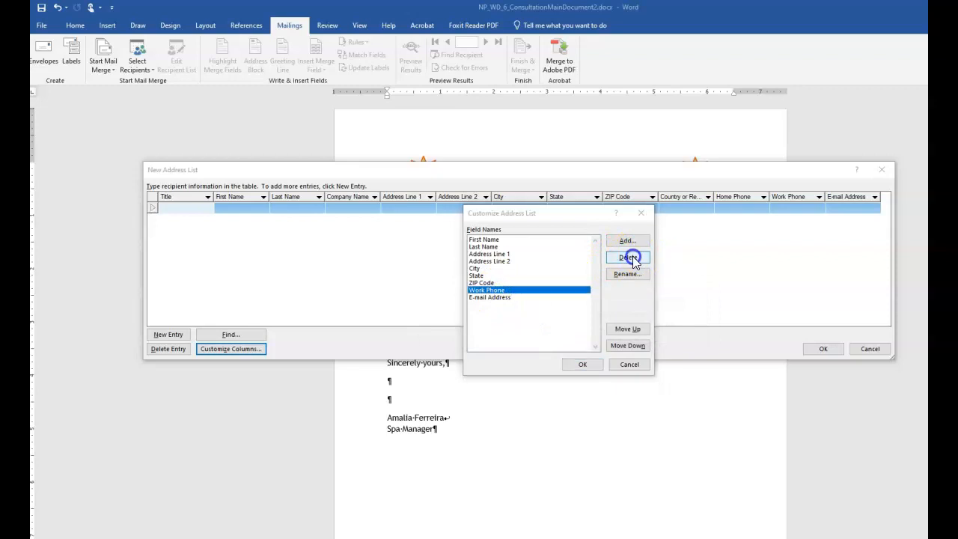
{"action": "left_click", "coordinate": [627, 257]}
{"action": "left_click", "coordinate": [545, 336]}
Step: Add the fields Phone, Consultation Type, and Favorite Service below E-mail Address and apply the customized columns
{"action": "left_click", "coordinate": [500, 290]}
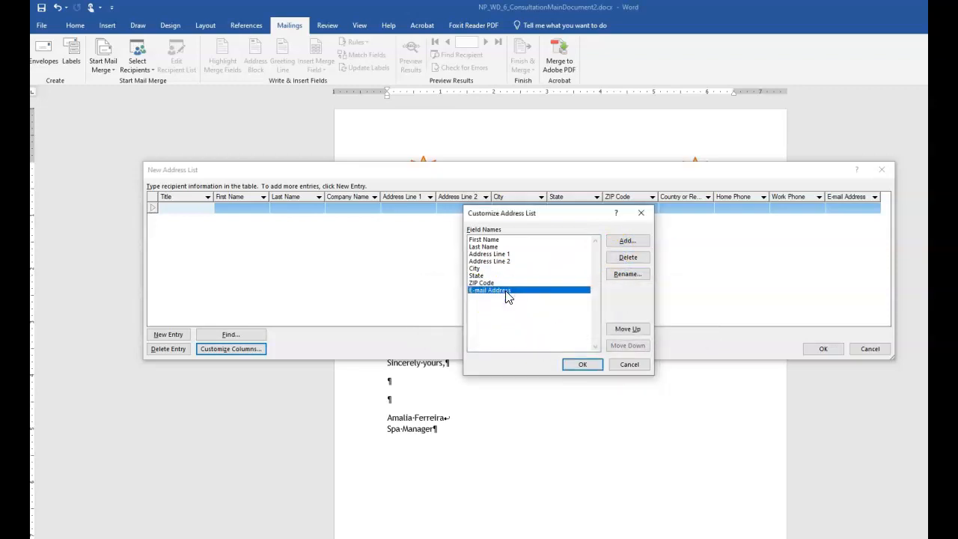
{"action": "left_click", "coordinate": [626, 240]}
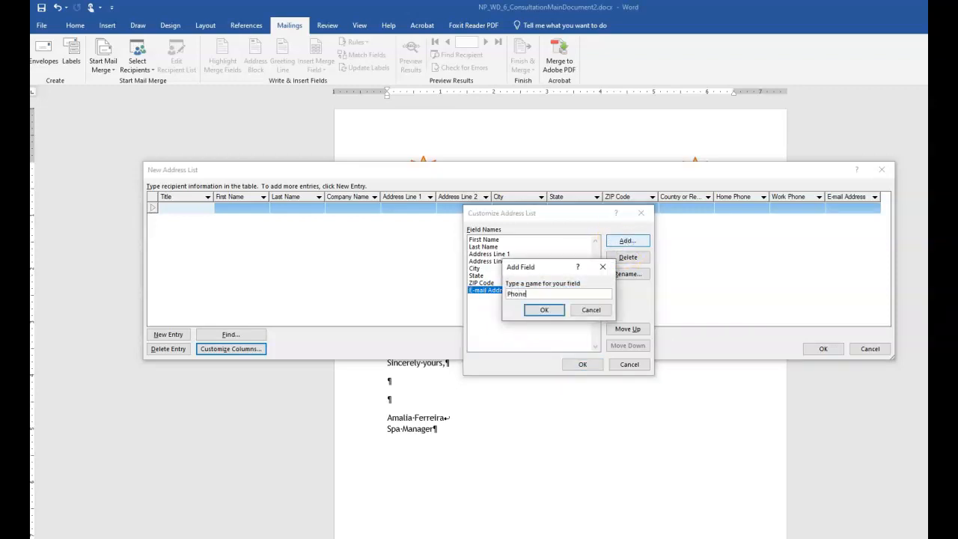
{"action": "key", "text": "Return"}
{"action": "left_click", "coordinate": [627, 243]}
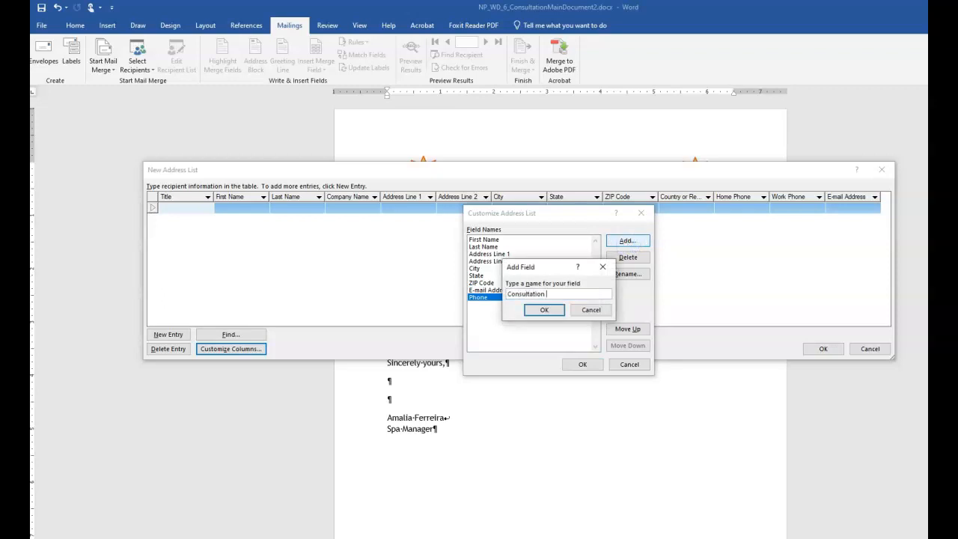
{"action": "type", "text": "Consultation Type"}
{"action": "key", "text": "Return"}
{"action": "left_click", "coordinate": [627, 243]}
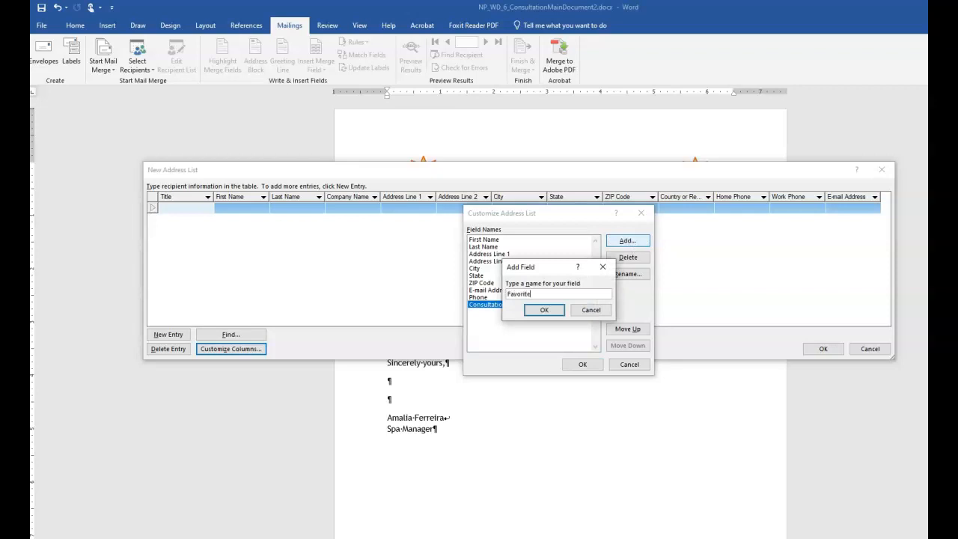
{"action": "type", "text": "Favorite Service"}
{"action": "key", "text": "Return"}
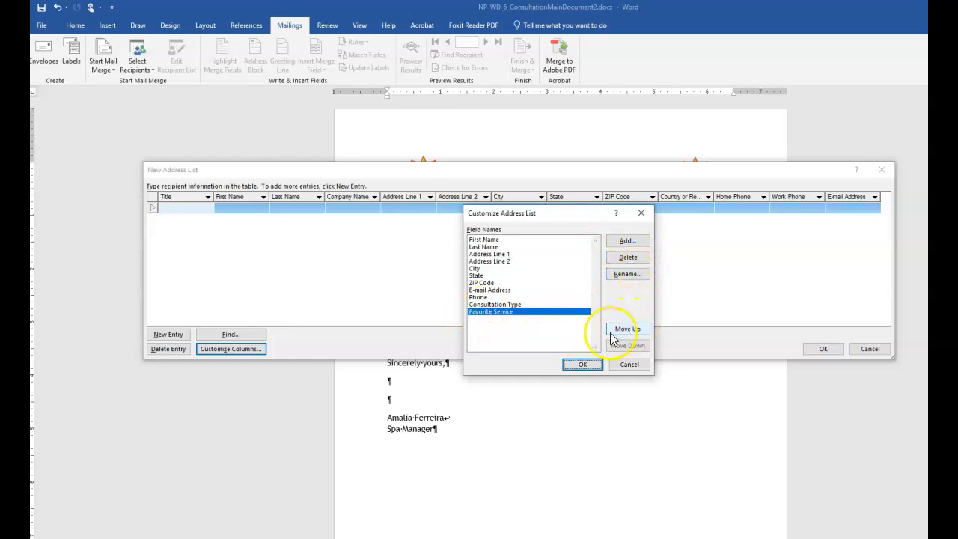
{"action": "left_click", "coordinate": [625, 274]}
{"action": "left_click", "coordinate": [624, 319]}
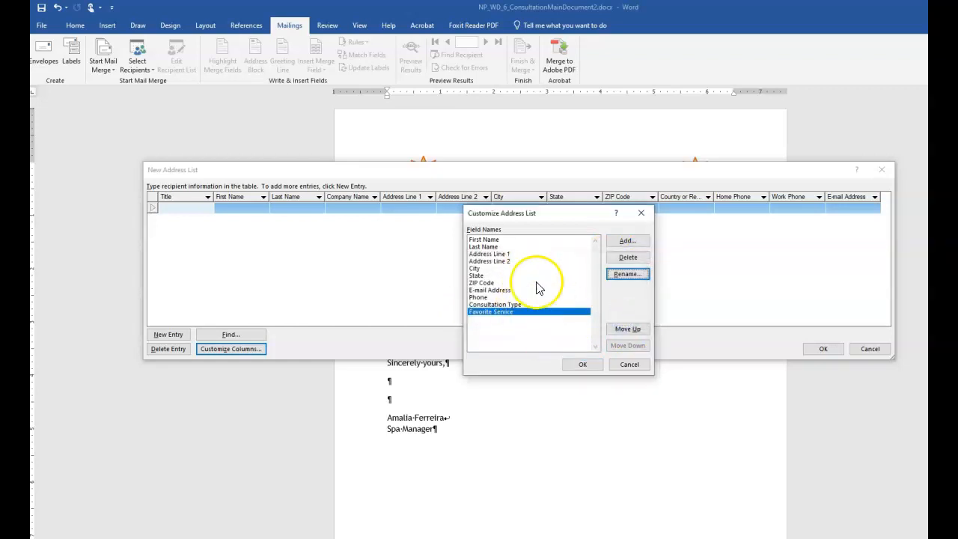
{"action": "left_click", "coordinate": [583, 365]}
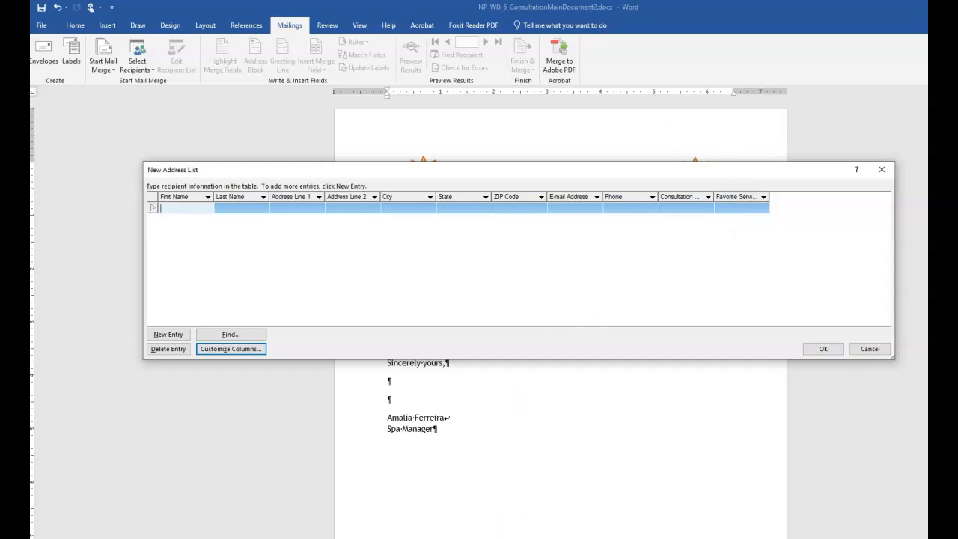
Step: Switch to the MindTap page in Chrome and enlarge the Figure 6-43 table of information for the new data source
{"action": "mouse_move", "coordinate": [256, 538]}
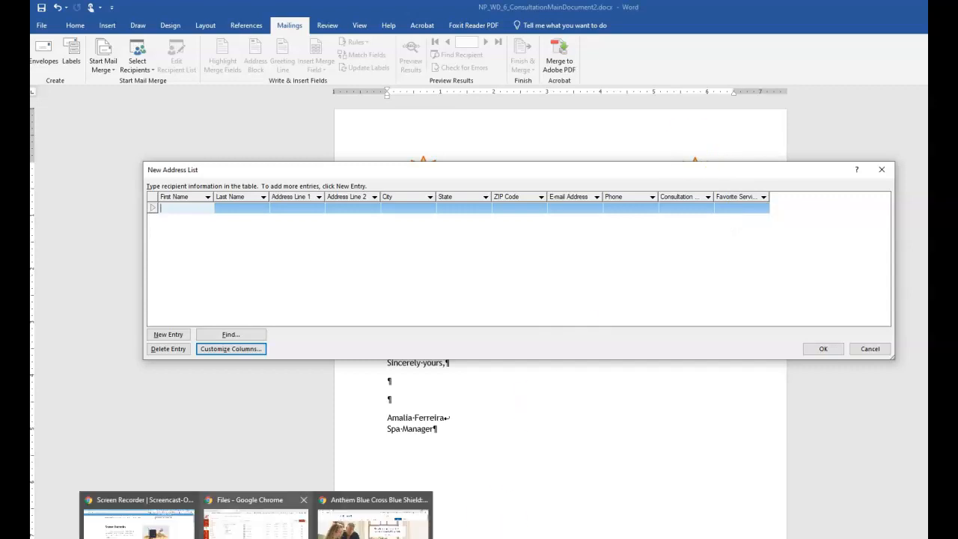
{"action": "left_click", "coordinate": [255, 524]}
{"action": "left_click", "coordinate": [111, 16]}
{"action": "scroll", "coordinate": [524, 299], "scroll_direction": "down", "scroll_amount": 10}
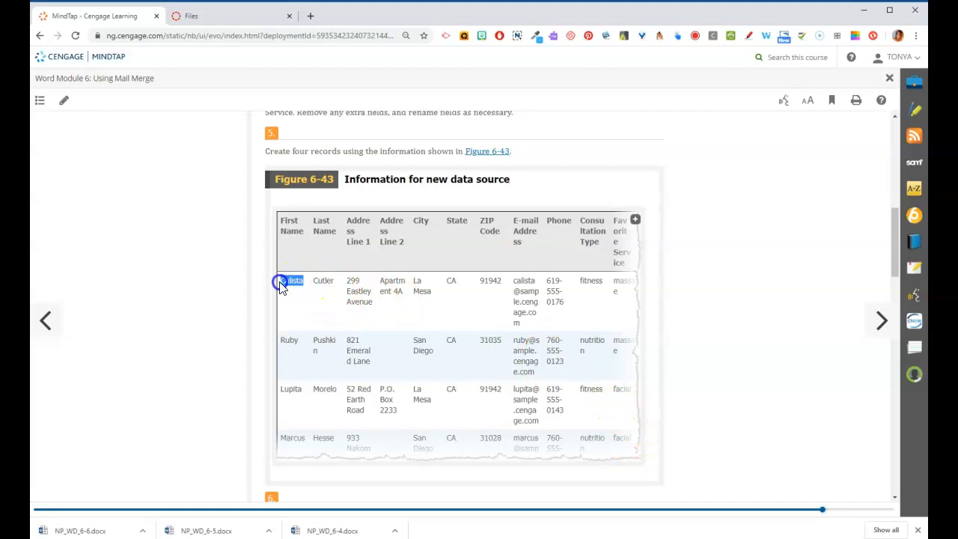
{"action": "left_click", "coordinate": [287, 283]}
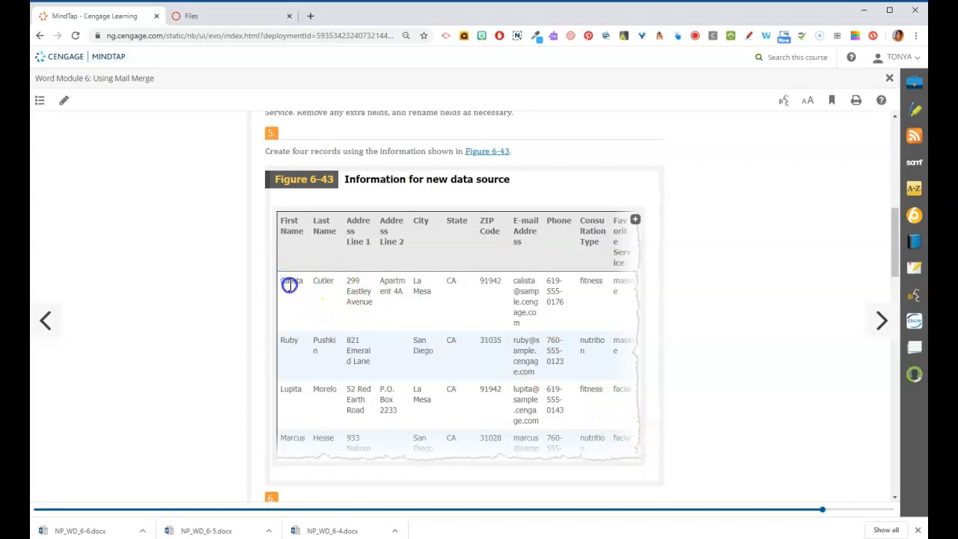
{"action": "left_click", "coordinate": [635, 221]}
Step: Copy the first record's first name from the enlarged table into the First Name field of Word's new address list
{"action": "double_click", "coordinate": [603, 133]}
{"action": "right_click", "coordinate": [604, 135]}
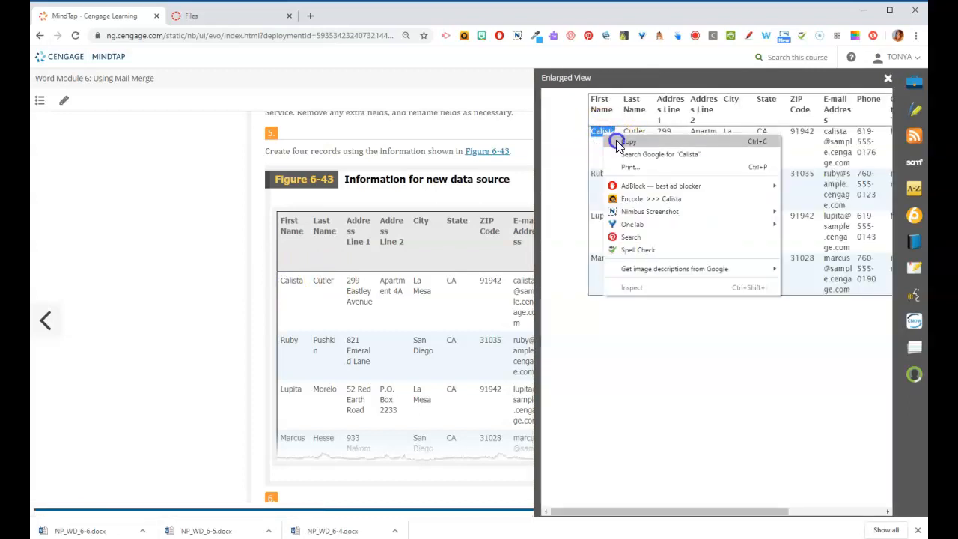
{"action": "left_click", "coordinate": [615, 140]}
{"action": "left_click", "coordinate": [500, 537]}
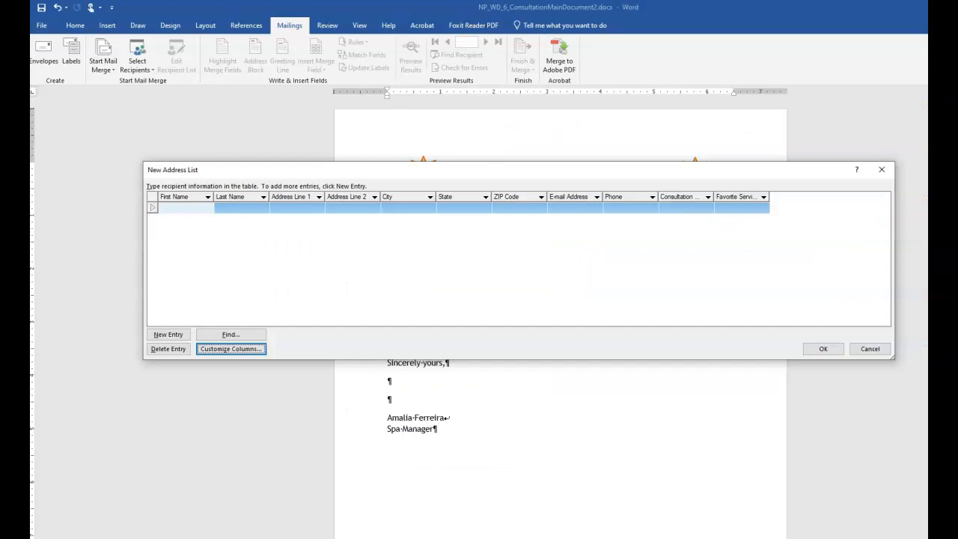
{"action": "left_click", "coordinate": [186, 211]}
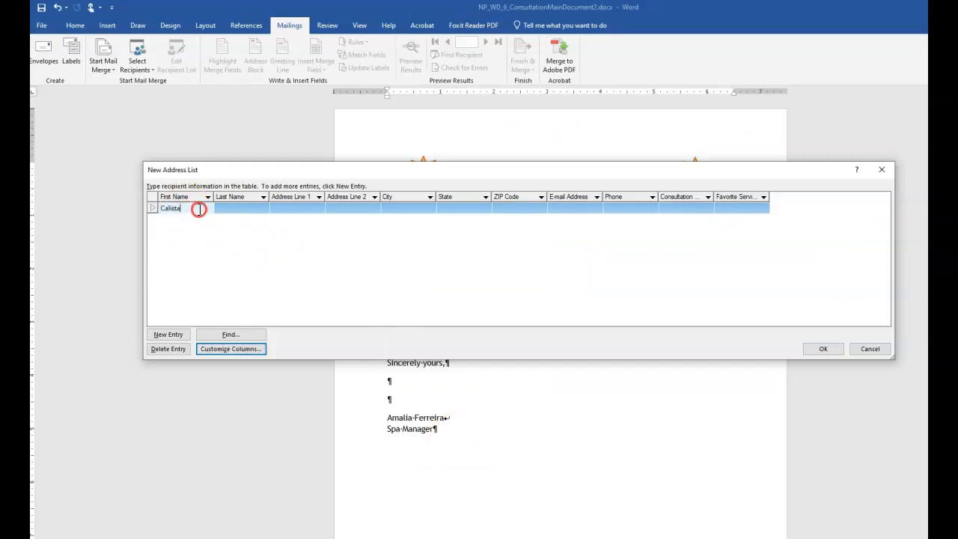
{"action": "left_click", "coordinate": [240, 208]}
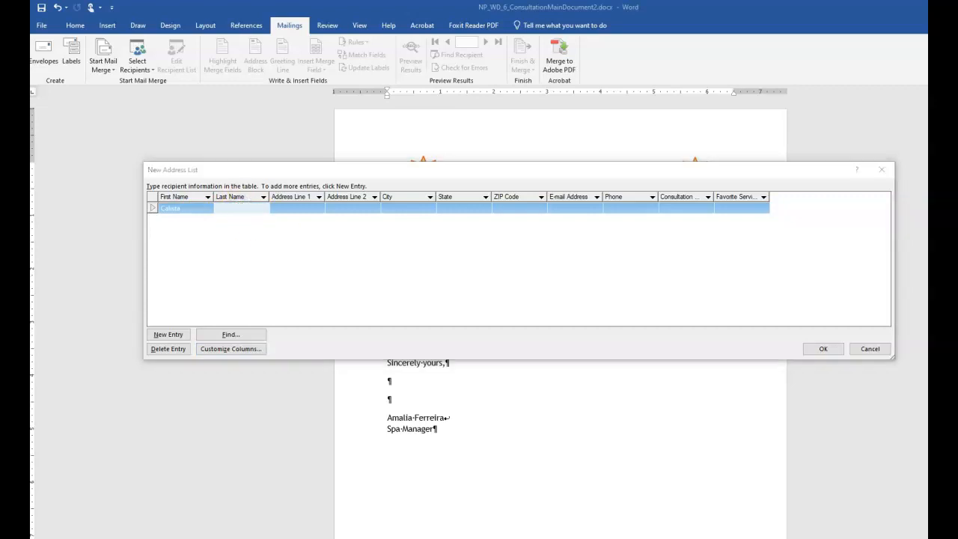
Step: Return to the enlarged Figure 6-43 table in Chrome and examine the remaining record information
{"action": "mouse_move", "coordinate": [313, 530]}
{"action": "left_click", "coordinate": [314, 514]}
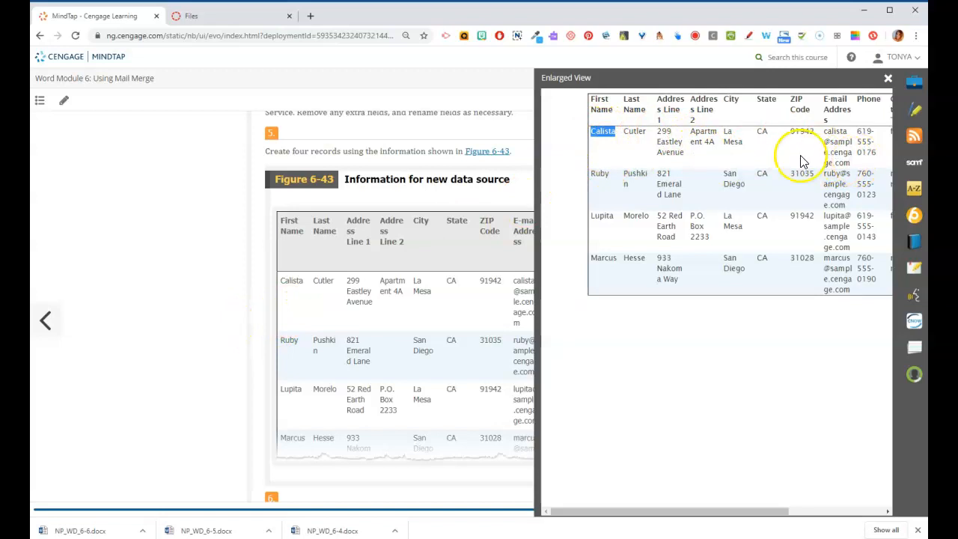
{"action": "left_click", "coordinate": [712, 142]}
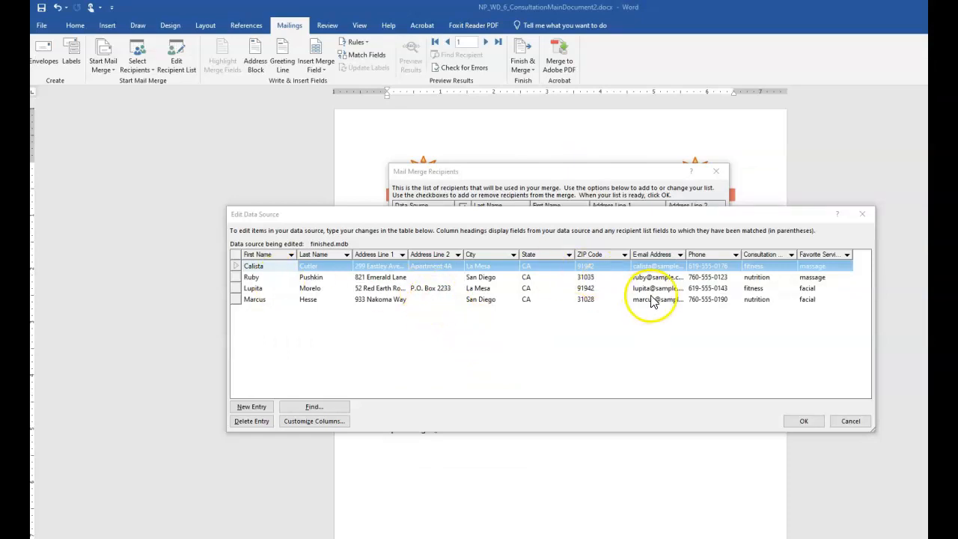
Step: Save the completed records to the finished.mdb data source in Word and accept the mail merge recipients
{"action": "left_click", "coordinate": [799, 421]}
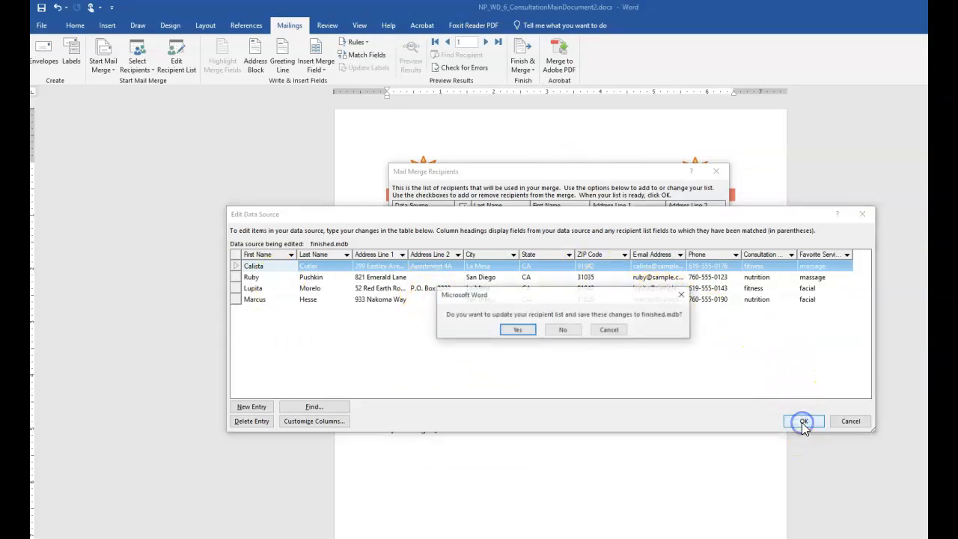
{"action": "left_click", "coordinate": [517, 331]}
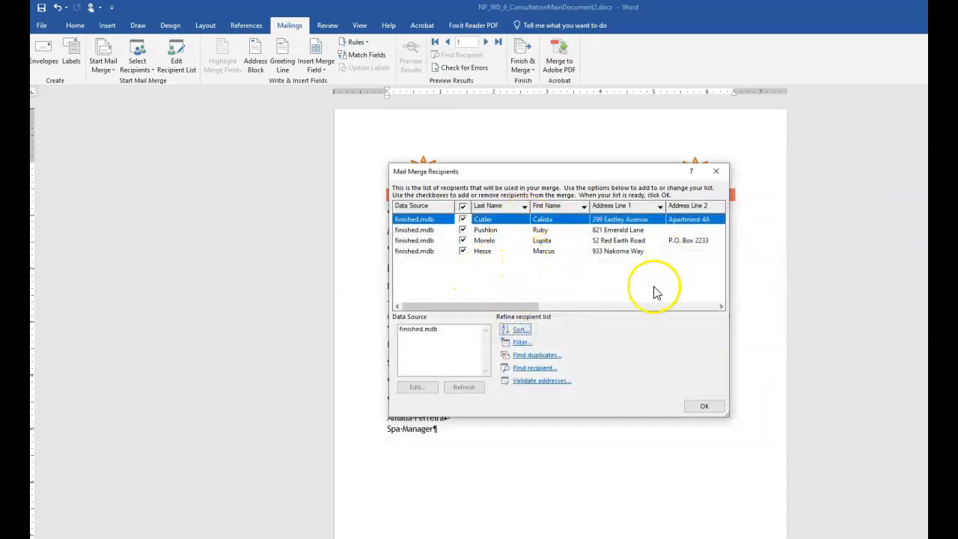
{"action": "left_click", "coordinate": [706, 408]}
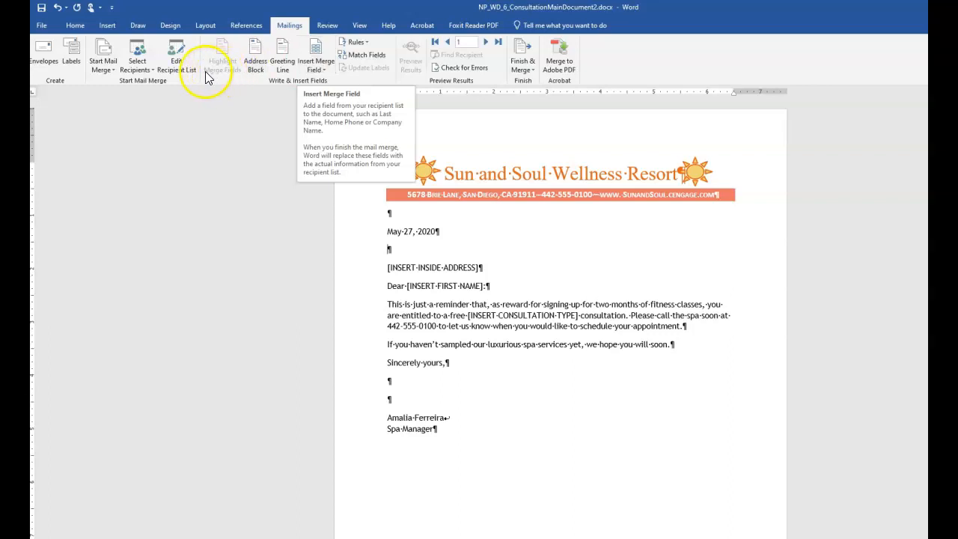
Step: Connect the letter to the existing recipient list finished.mdb in the Word 6 folder
{"action": "left_click", "coordinate": [136, 68]}
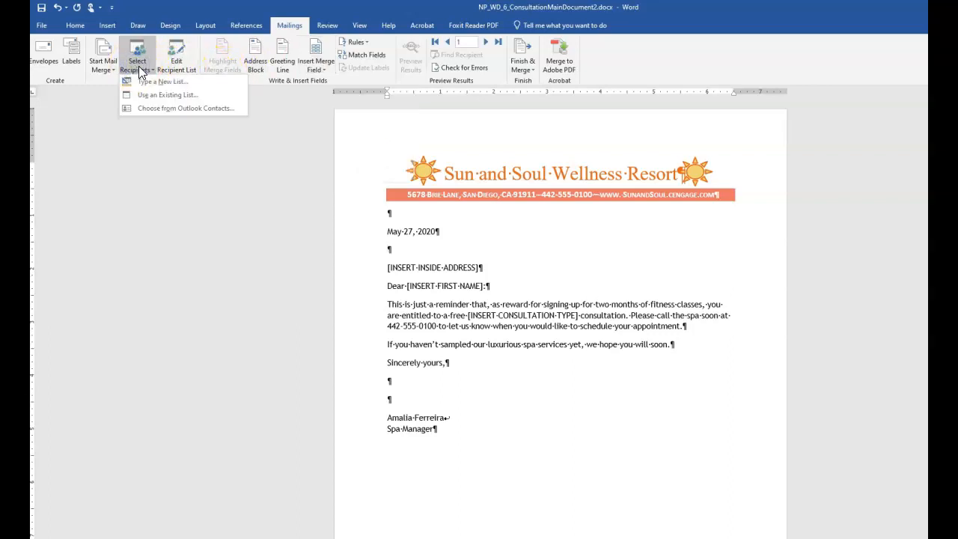
{"action": "left_click", "coordinate": [155, 96]}
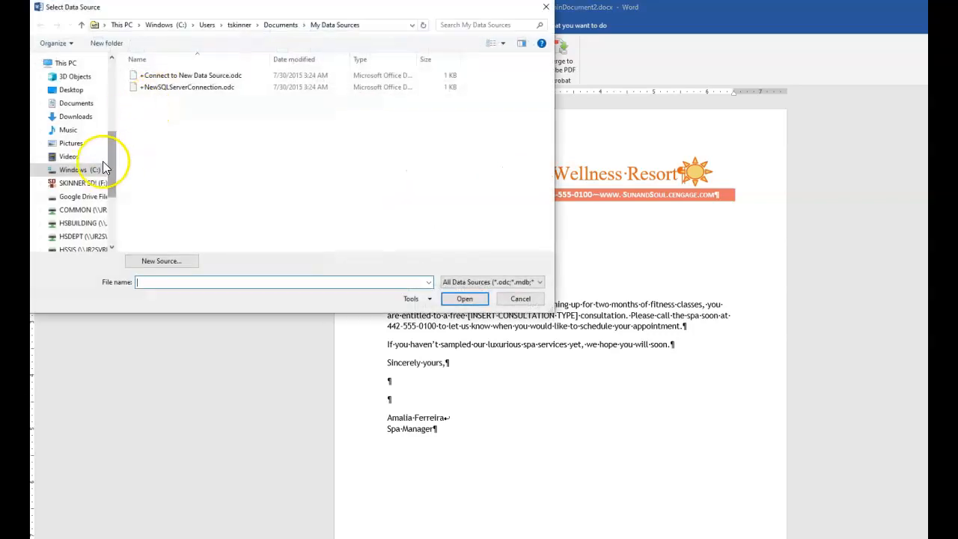
{"action": "left_click_drag", "start_coordinate": [110, 148], "coordinate": [113, 96]}
{"action": "left_click", "coordinate": [70, 152]}
{"action": "left_click", "coordinate": [153, 76]}
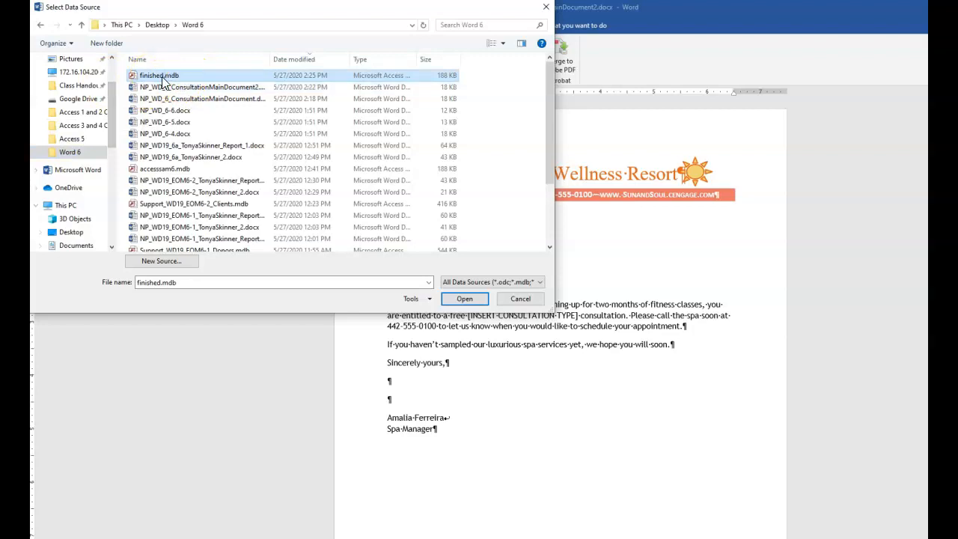
{"action": "left_click", "coordinate": [465, 299]}
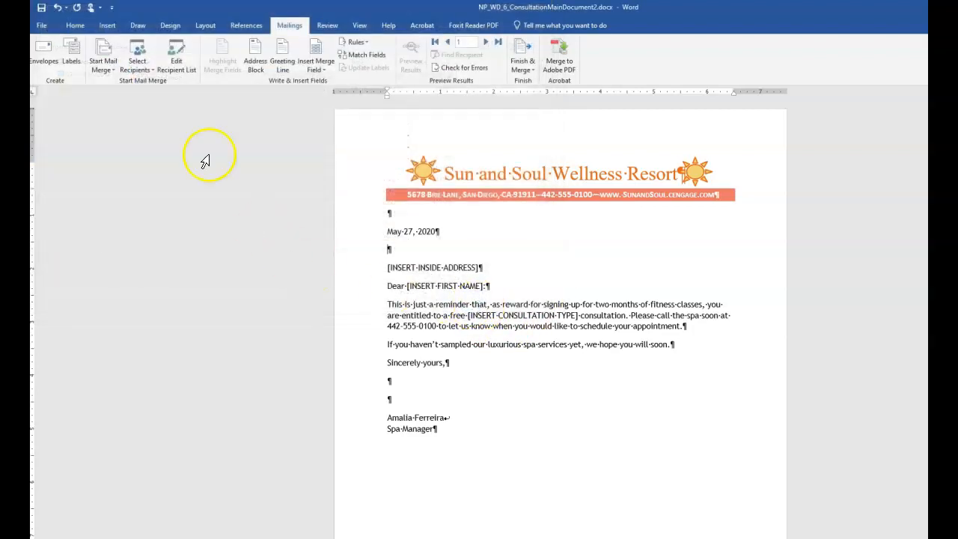
Step: Review the mail merge recipients in a widened window and examine the records of the finished.mdb data source
{"action": "left_click", "coordinate": [177, 67]}
{"action": "left_click_drag", "start_coordinate": [547, 172], "coordinate": [470, 173]}
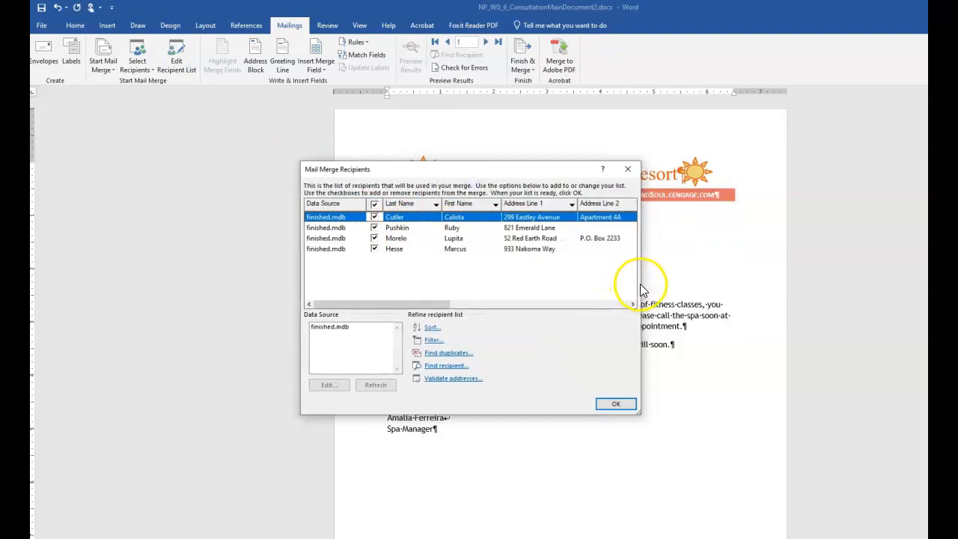
{"action": "left_click_drag", "start_coordinate": [642, 285], "coordinate": [894, 280]}
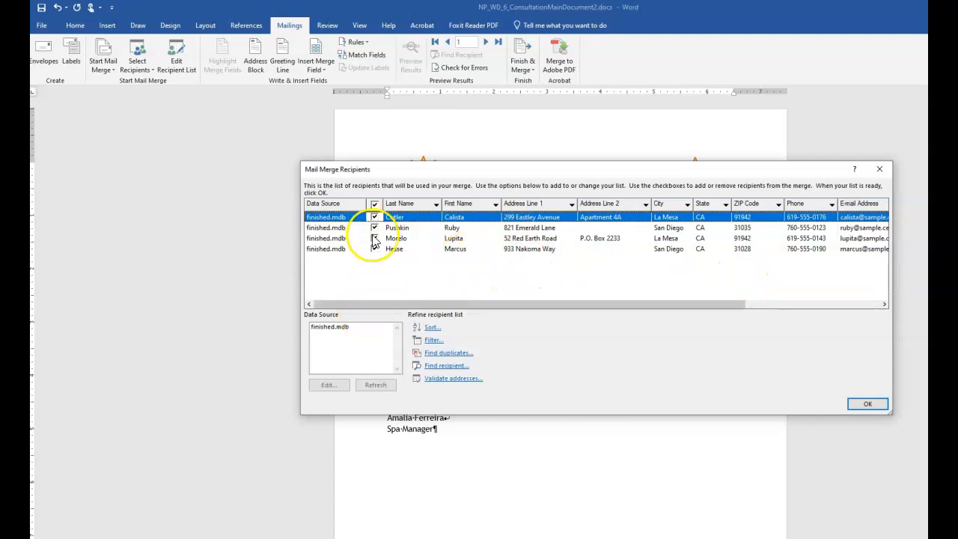
{"action": "left_click", "coordinate": [333, 333]}
{"action": "left_click", "coordinate": [329, 384]}
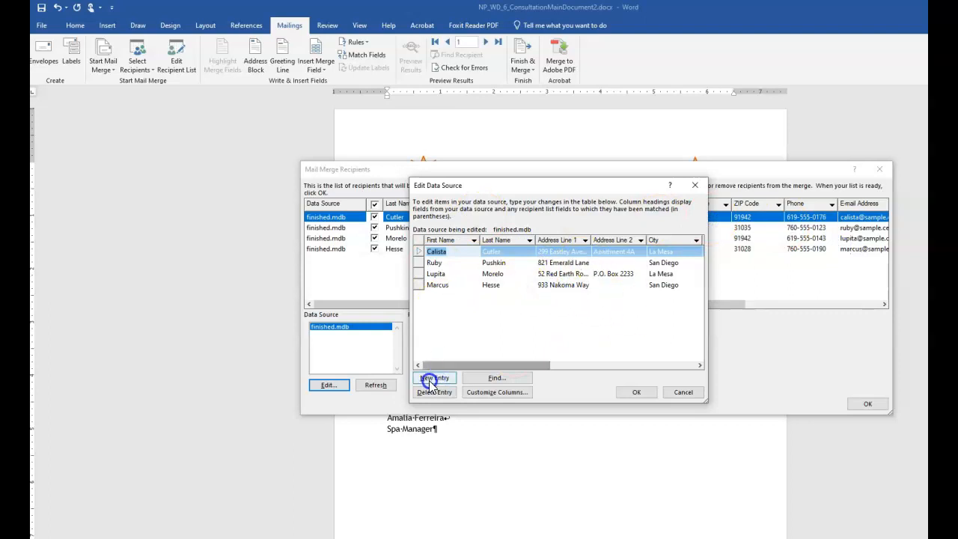
{"action": "left_click", "coordinate": [681, 395]}
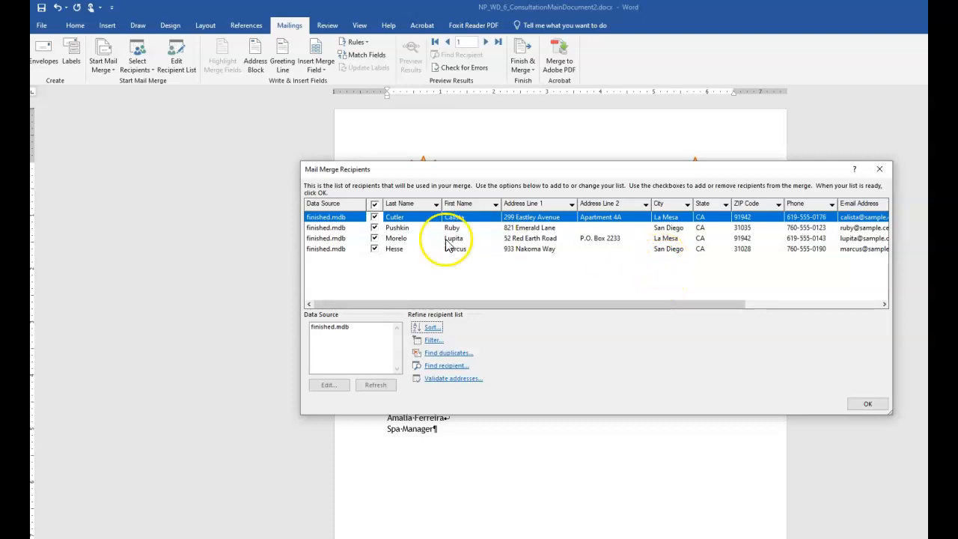
{"action": "left_click", "coordinate": [865, 402]}
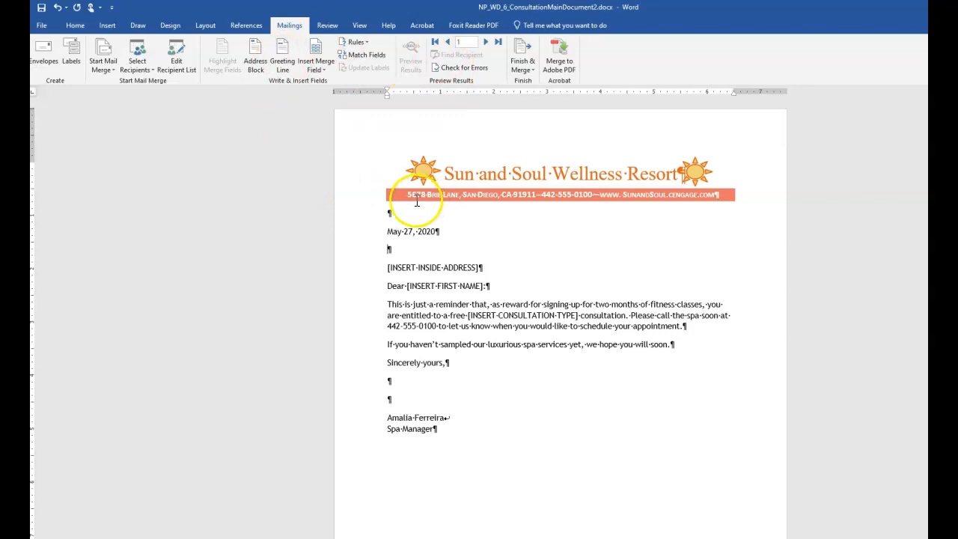
Step: Reopen the recipient list and open its finished.mdb data source for editing
{"action": "left_click", "coordinate": [177, 52]}
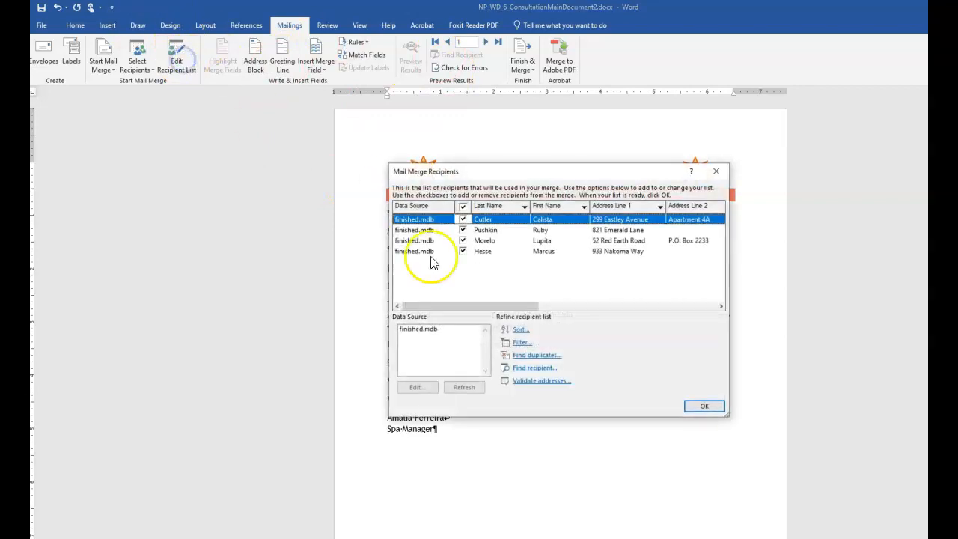
{"action": "left_click", "coordinate": [419, 329]}
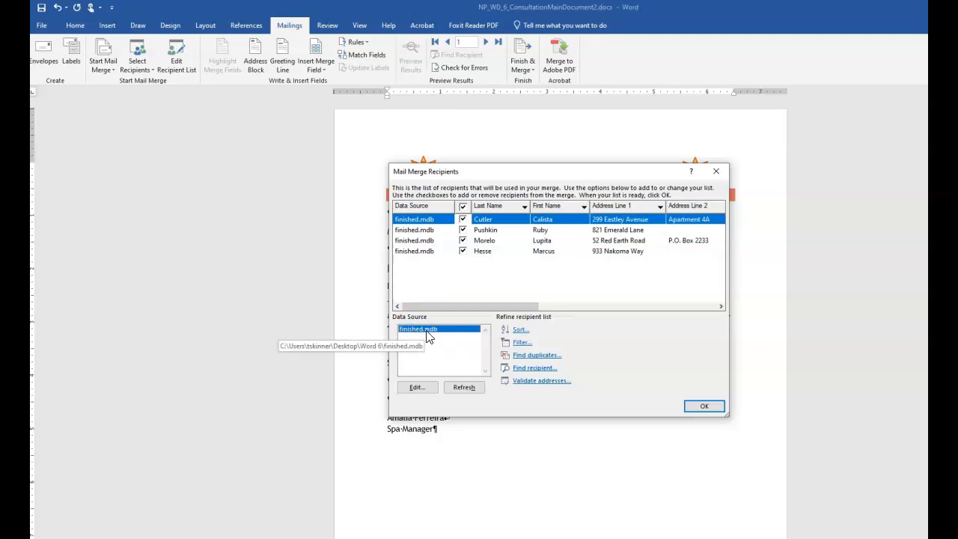
{"action": "left_click", "coordinate": [421, 388]}
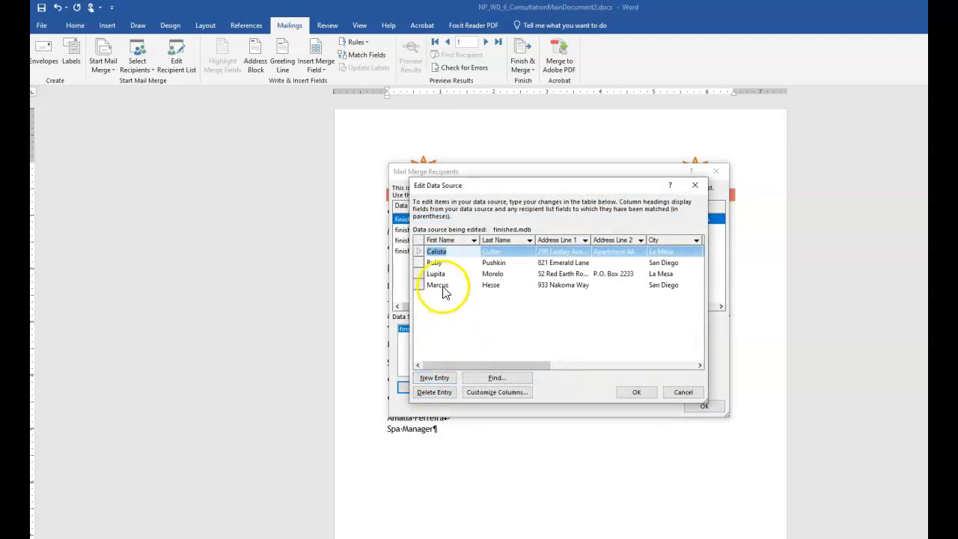
Step: Replace the first and last name in the fourth record of the data source and save the changes to finished.mdb
{"action": "left_click", "coordinate": [439, 285]}
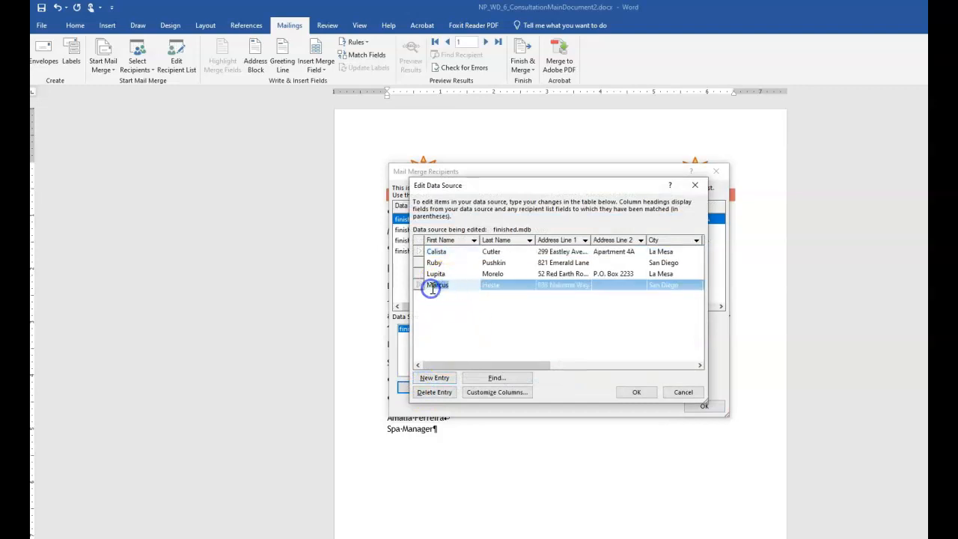
{"action": "type", "text": "Mt"}
{"action": "left_click_drag", "start_coordinate": [443, 285], "coordinate": [410, 286]}
{"action": "type", "text": "Sonia"}
{"action": "key", "text": "Tab"}
{"action": "key", "text": "BackSpace"}
{"action": "key", "text": "BackSpace"}
{"action": "key", "text": "BackSpace"}
{"action": "key", "text": "BackSpace"}
{"action": "key", "text": "BackSpace"}
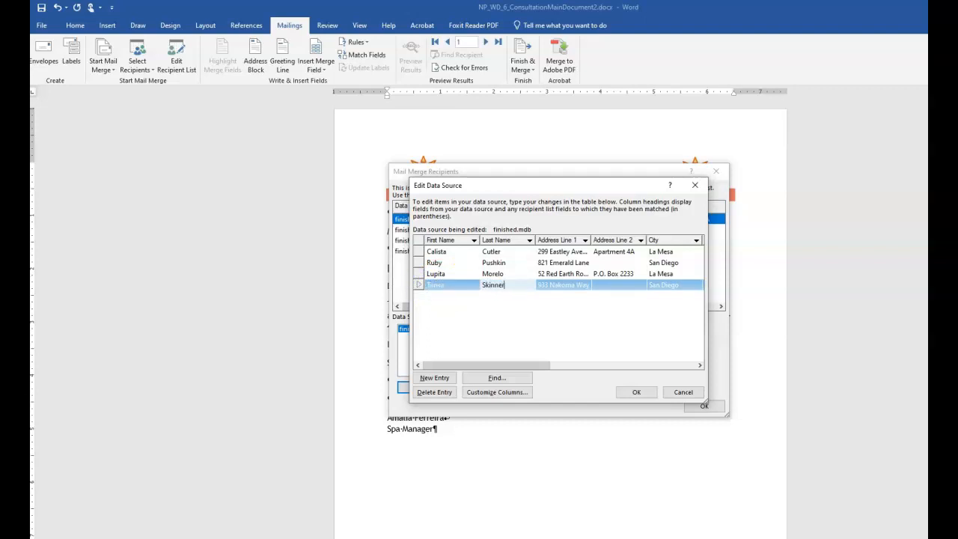
{"action": "key", "text": "Tab"}
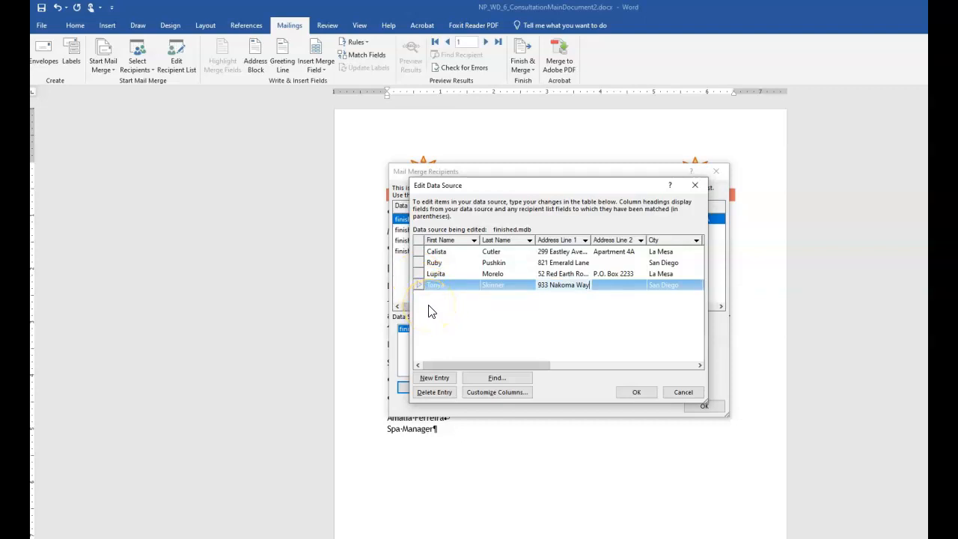
{"action": "left_click", "coordinate": [636, 392]}
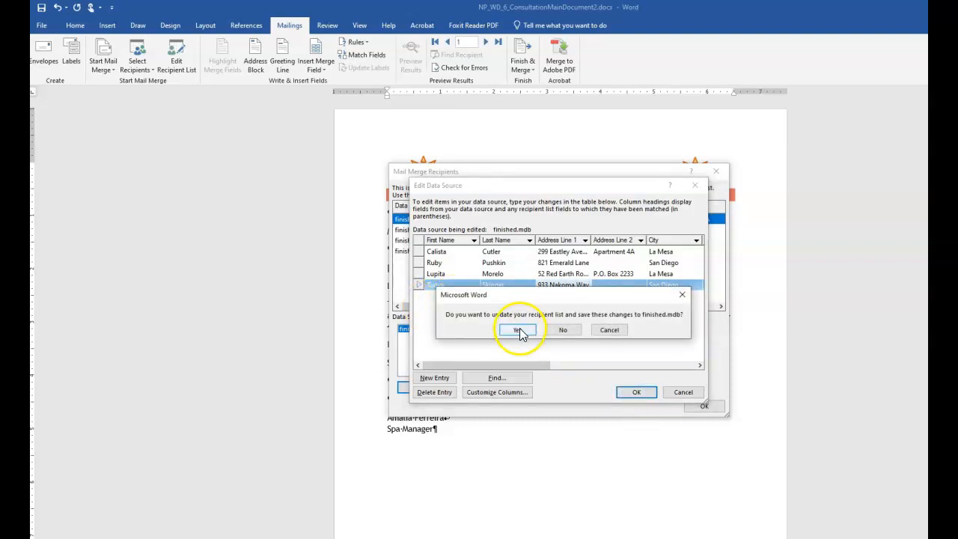
{"action": "left_click", "coordinate": [518, 330]}
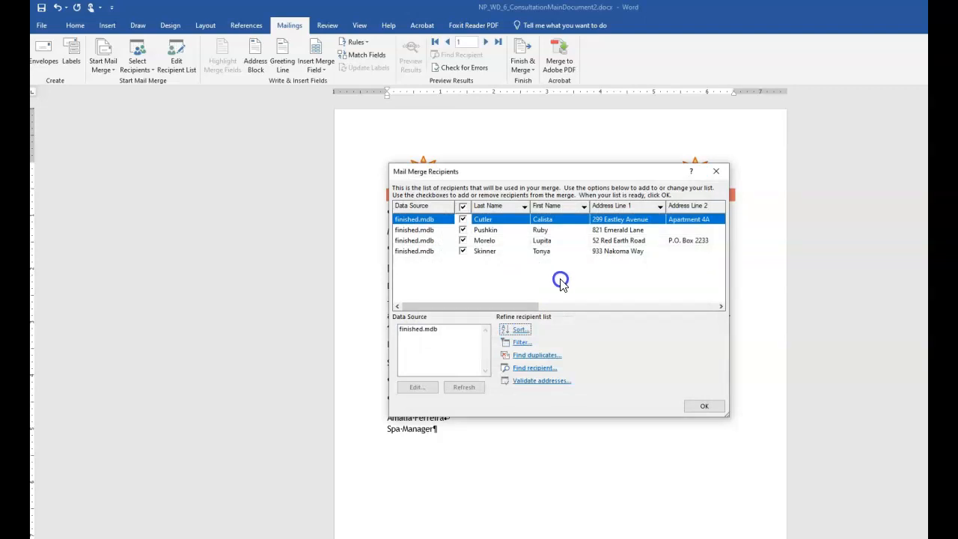
Step: Widen the mail merge recipient list and sort it by ZIP Code in ascending order
{"action": "left_click_drag", "start_coordinate": [728, 264], "coordinate": [881, 265]}
{"action": "left_click", "coordinate": [865, 208]}
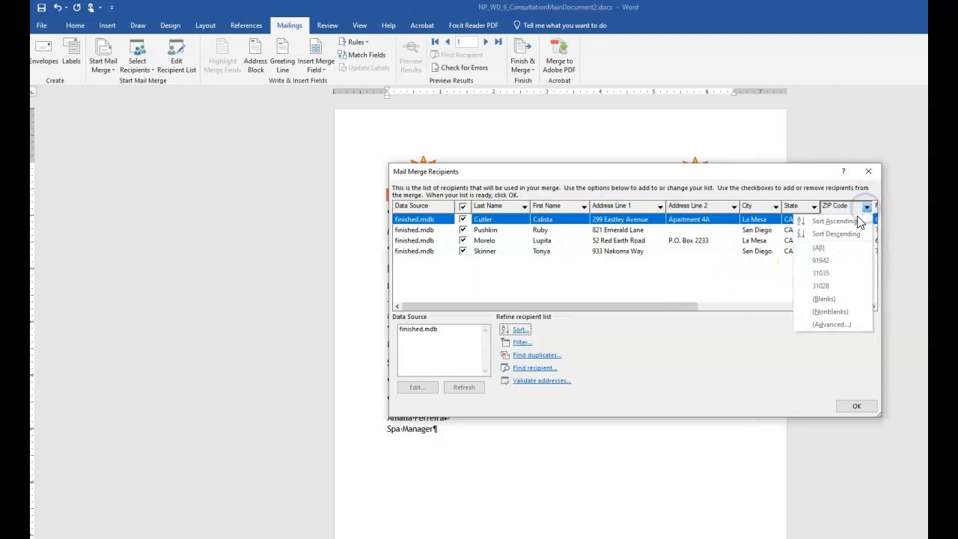
{"action": "left_click", "coordinate": [840, 222]}
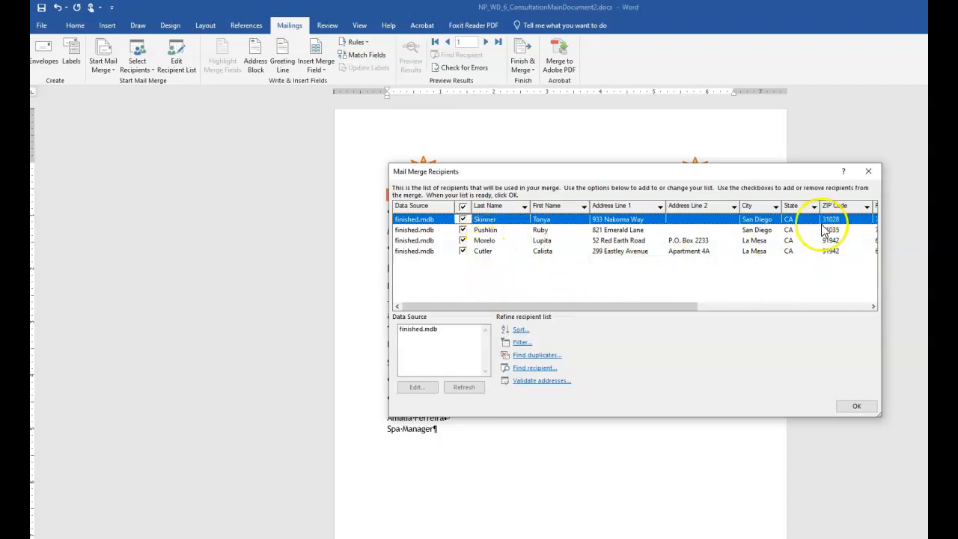
Step: Add Last Name in ascending order as the second sort level after ZIP Code for the recipients
{"action": "left_click", "coordinate": [518, 330]}
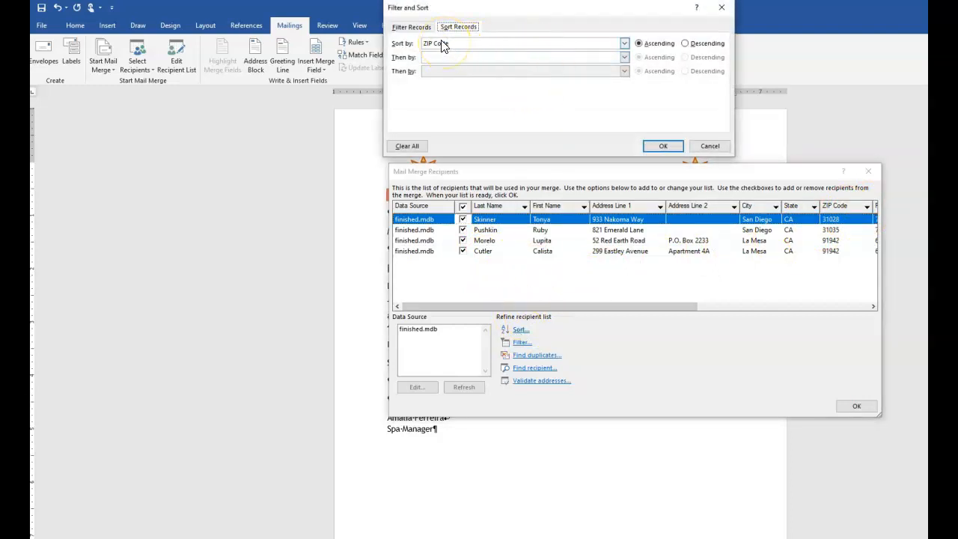
{"action": "left_click", "coordinate": [624, 57]}
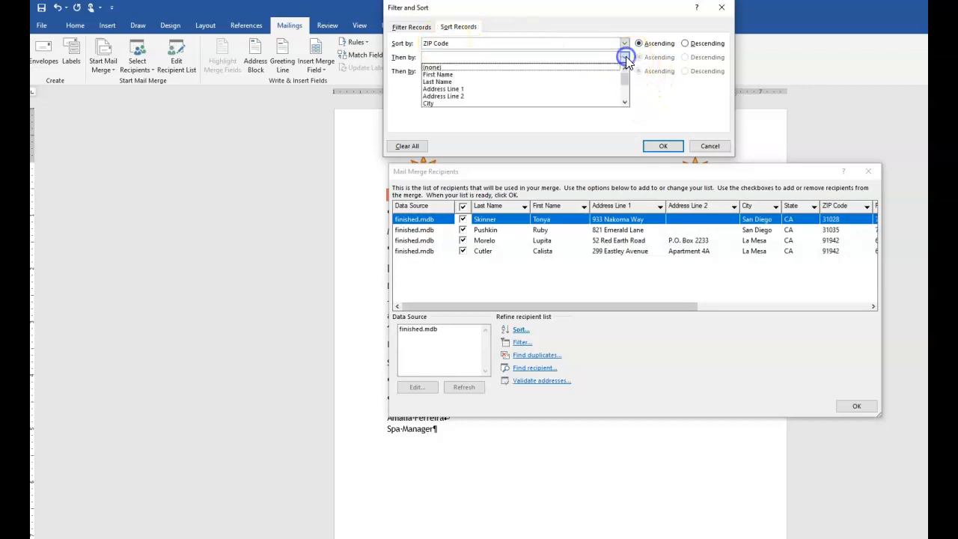
{"action": "left_click", "coordinate": [464, 82]}
{"action": "left_click", "coordinate": [664, 147]}
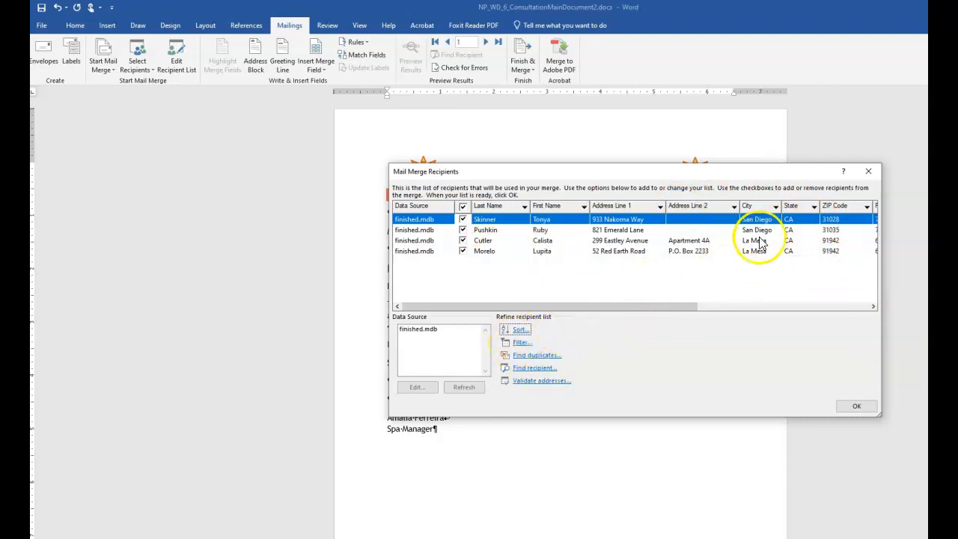
Step: View the filter choices of the State column and the record filter settings without applying a filter
{"action": "left_click", "coordinate": [814, 207]}
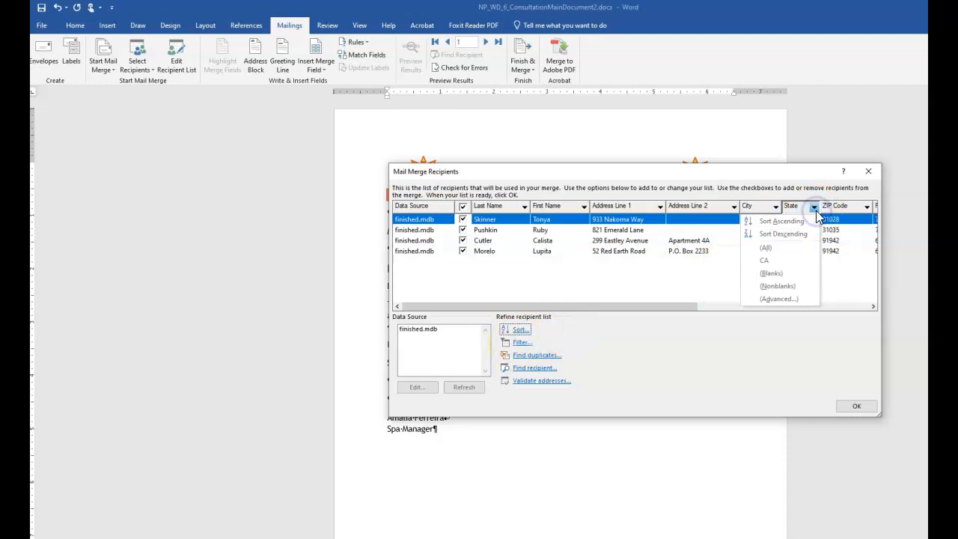
{"action": "left_click", "coordinate": [769, 261]}
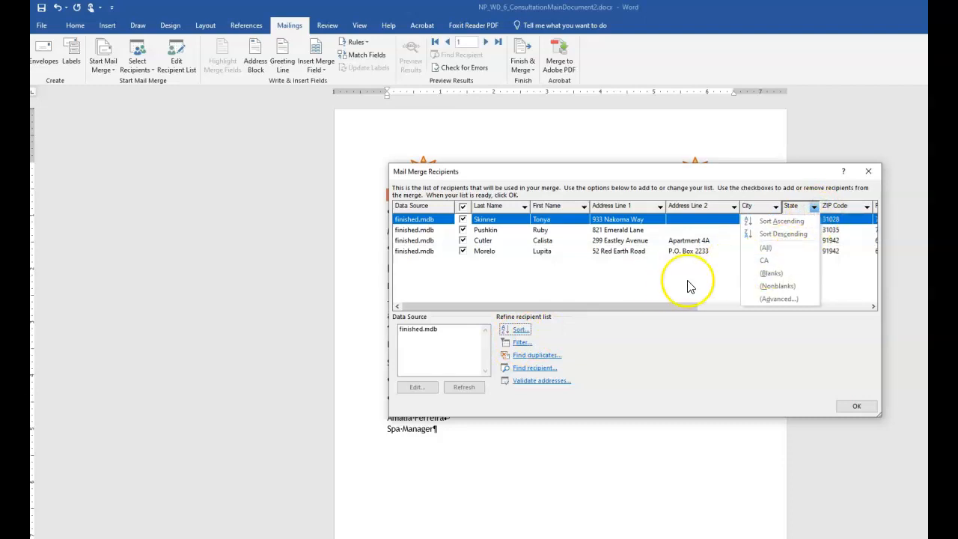
{"action": "left_click", "coordinate": [520, 343]}
{"action": "left_click", "coordinate": [508, 52]}
{"action": "left_click", "coordinate": [508, 50]}
{"action": "left_click", "coordinate": [710, 146]}
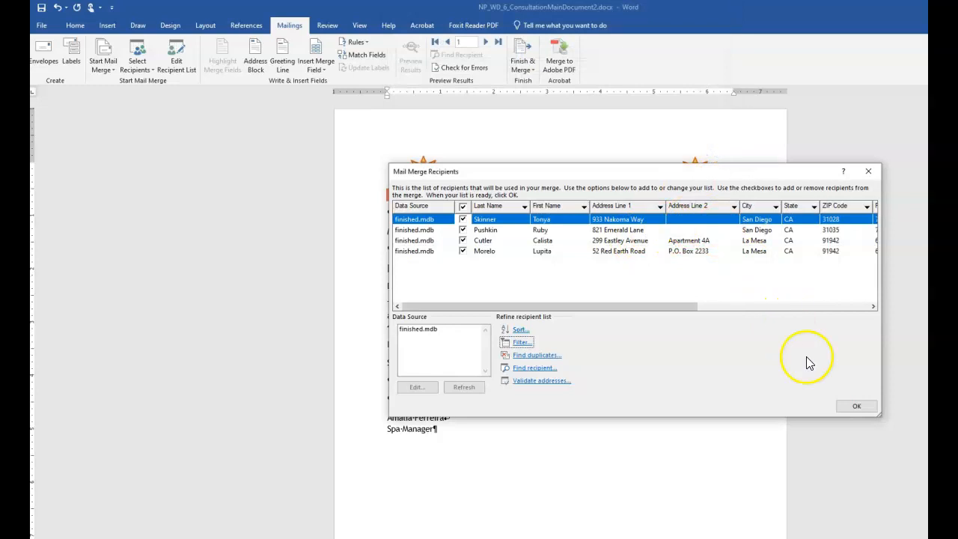
Step: Accept the recipient list and delete the [INSERT INSIDE ADDRESS] placeholder from the letter
{"action": "left_click", "coordinate": [854, 407]}
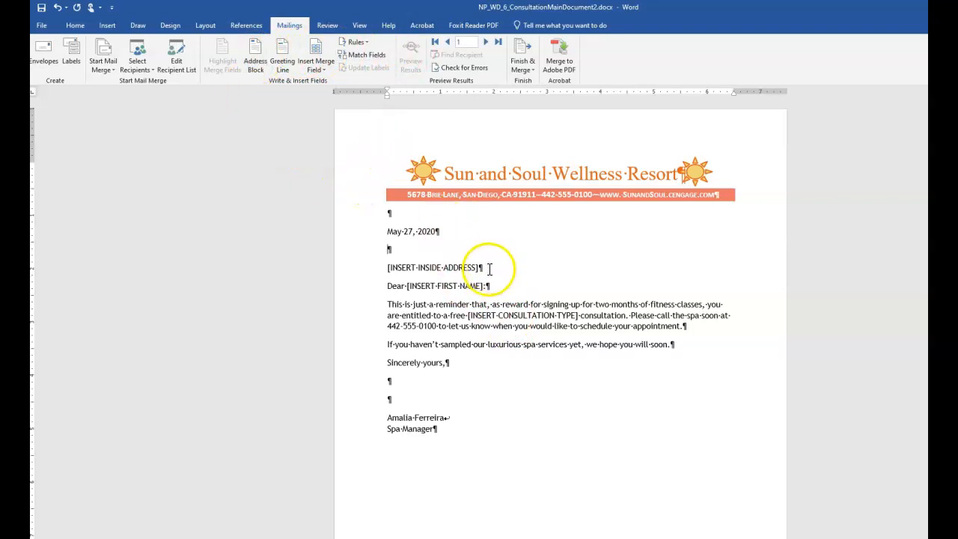
{"action": "left_click_drag", "start_coordinate": [386, 267], "coordinate": [469, 267]}
{"action": "key", "text": "Delete"}
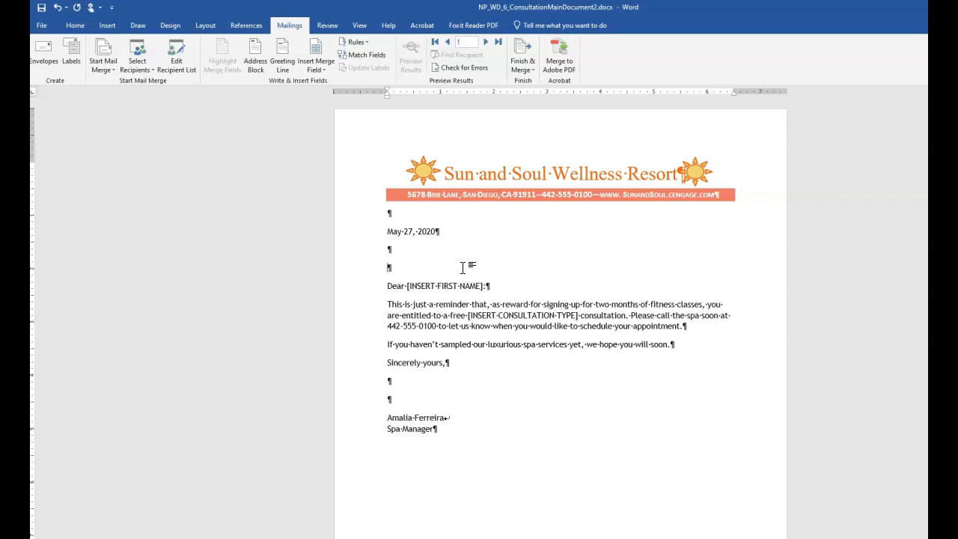
Step: Insert an Address Block field in place of the inside address and preview its merged result
{"action": "left_click", "coordinate": [255, 62]}
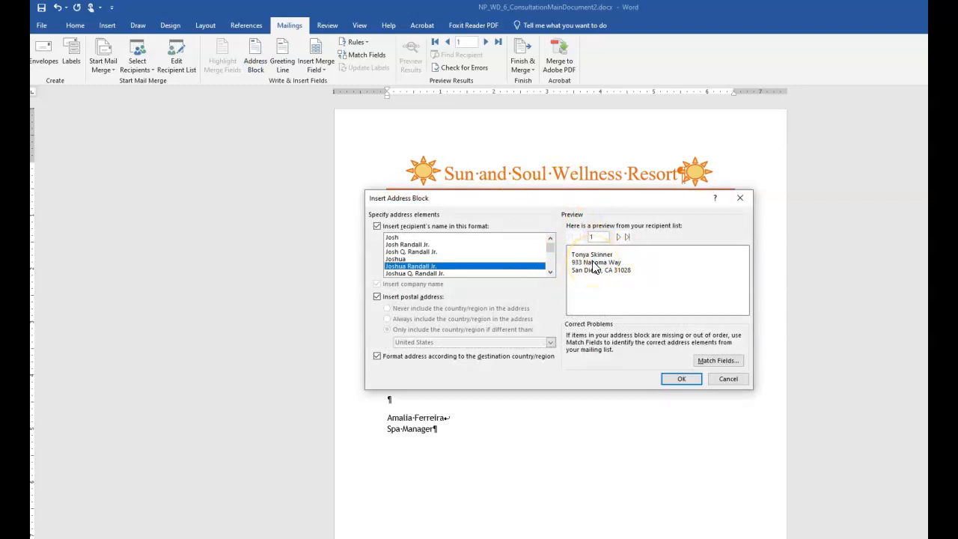
{"action": "left_click", "coordinate": [681, 378]}
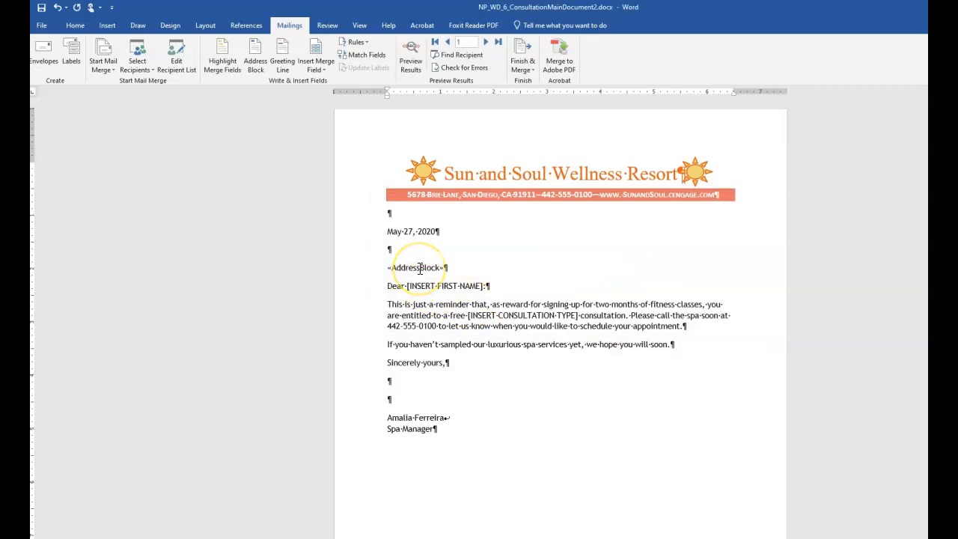
{"action": "left_click", "coordinate": [409, 66]}
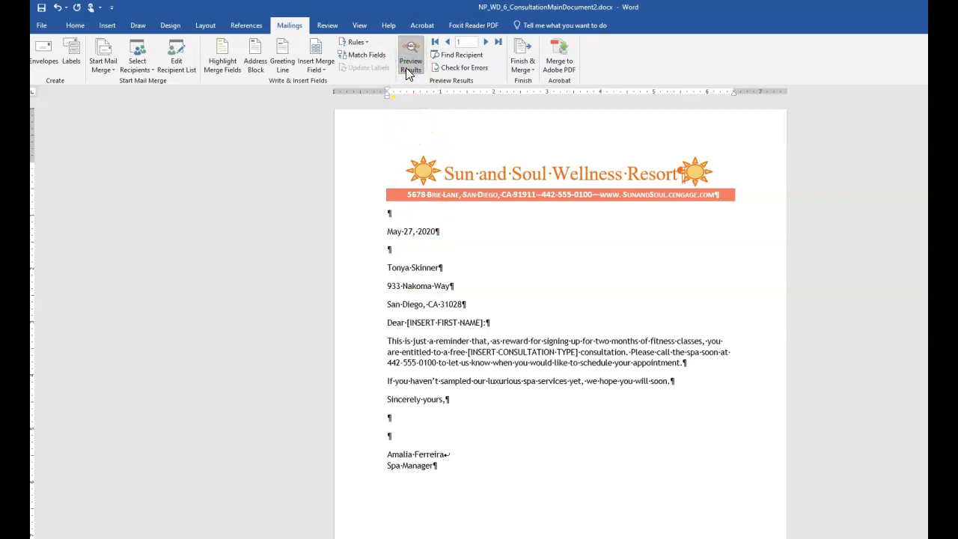
{"action": "left_click", "coordinate": [409, 67]}
Step: Delete the Address Block field and restore an empty paragraph above the salutation
{"action": "left_click_drag", "start_coordinate": [447, 269], "coordinate": [375, 273]}
{"action": "key", "text": "Delete"}
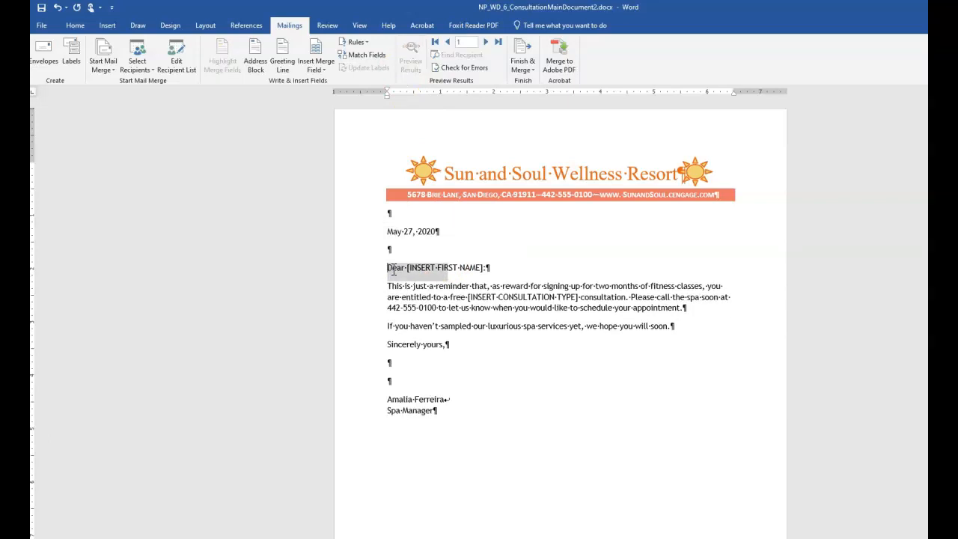
{"action": "key", "text": "Return"}
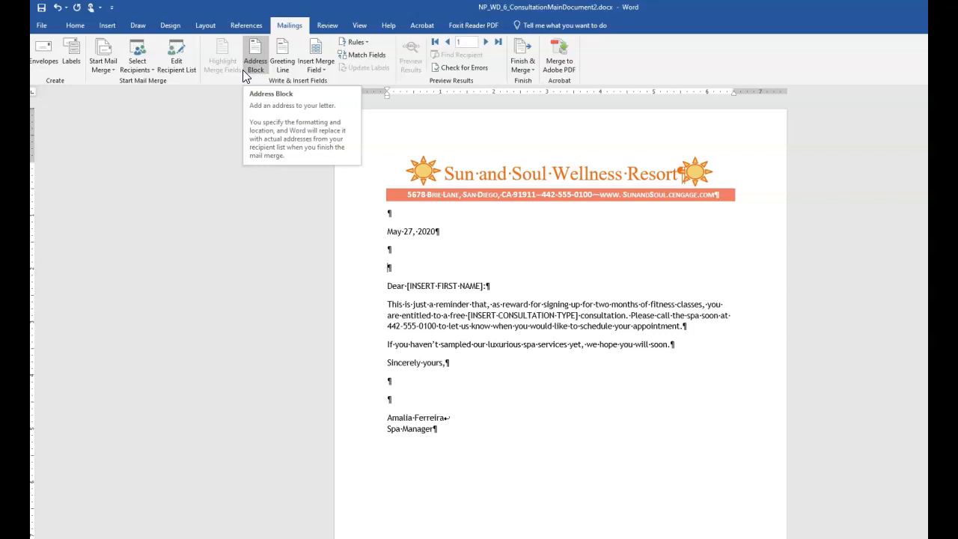
Step: Insert the First_Name and Last_Name merge fields, separated by a space, in the empty paragraph above the salutation
{"action": "left_click", "coordinate": [322, 66]}
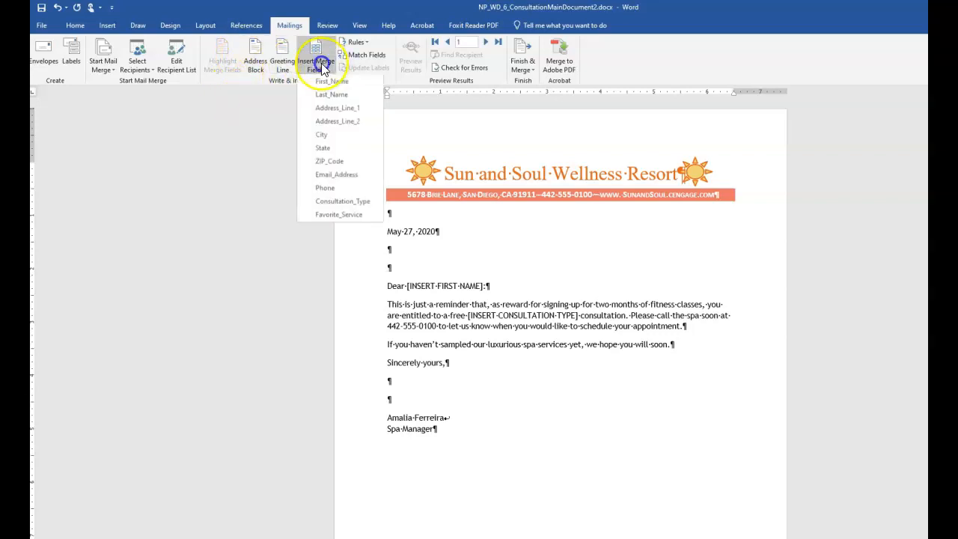
{"action": "left_click", "coordinate": [327, 82]}
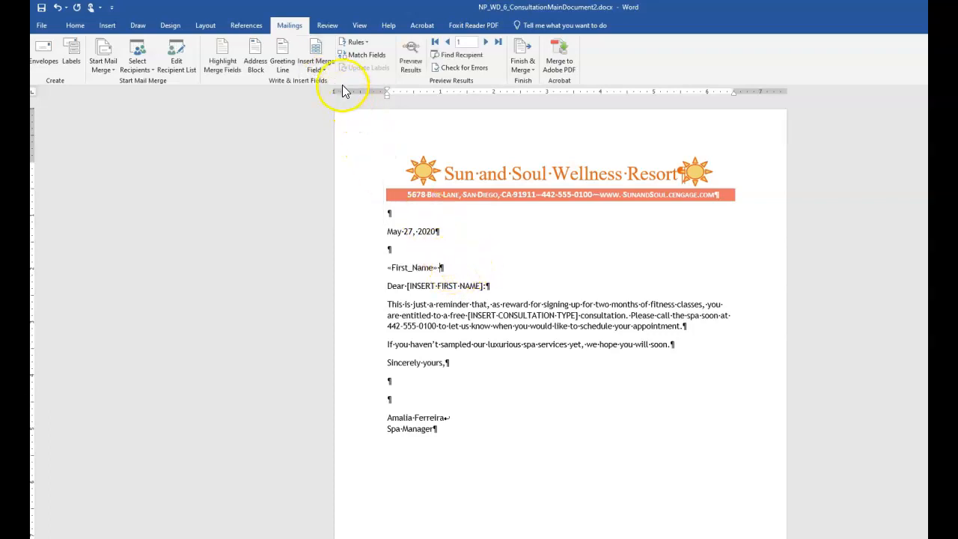
{"action": "left_click", "coordinate": [317, 68]}
{"action": "left_click", "coordinate": [326, 105]}
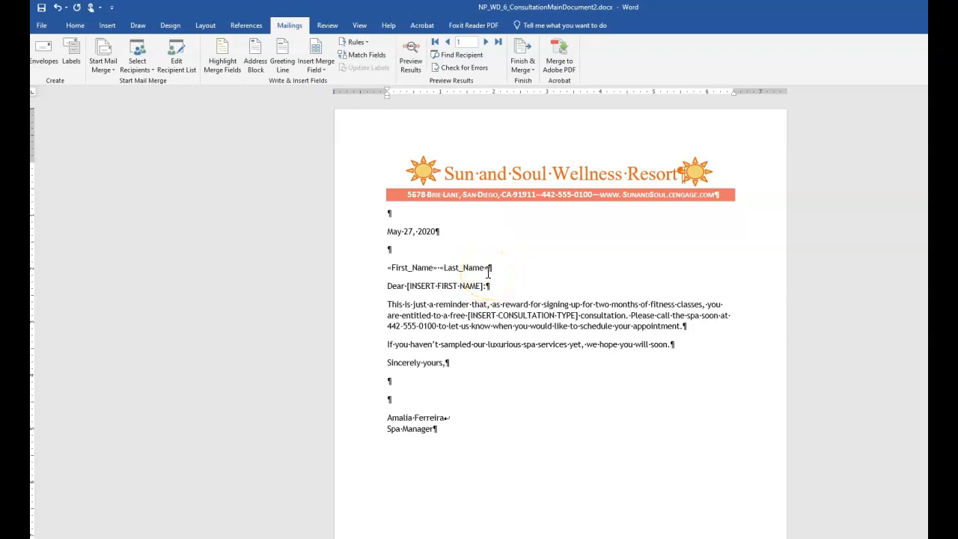
Step: Insert the Address_Line_1 and Address_Line_2 merge fields on separate lines below the name fields
{"action": "key", "text": "Return"}
{"action": "left_click", "coordinate": [316, 68]}
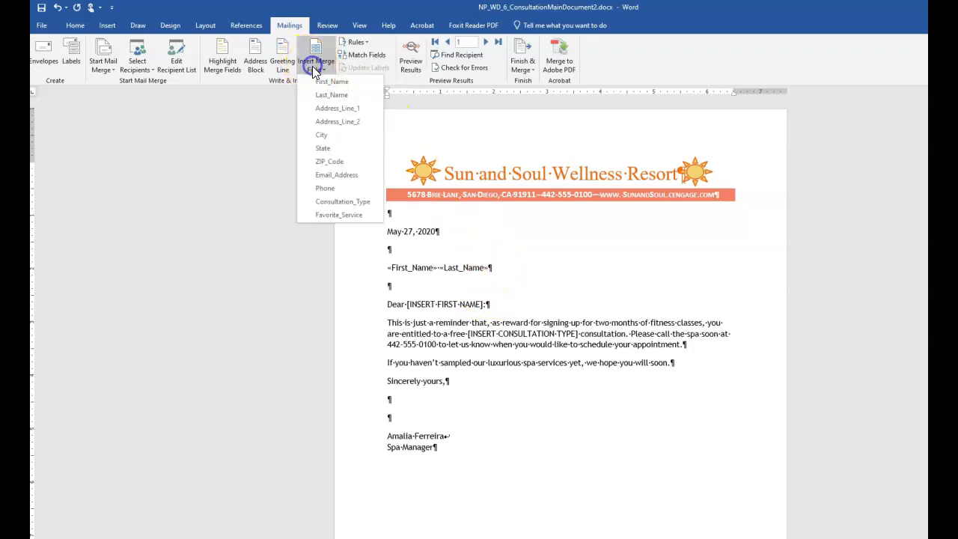
{"action": "left_click", "coordinate": [326, 110]}
{"action": "key", "text": "Return"}
{"action": "left_click", "coordinate": [317, 67]}
{"action": "left_click", "coordinate": [329, 122]}
Step: Add a line with the City, State and ZIP_Code merge fields, placing a comma after City and spaces between the fields
{"action": "key", "text": "Return"}
{"action": "left_click", "coordinate": [316, 68]}
{"action": "left_click", "coordinate": [323, 139]}
{"action": "type", "text": ","}
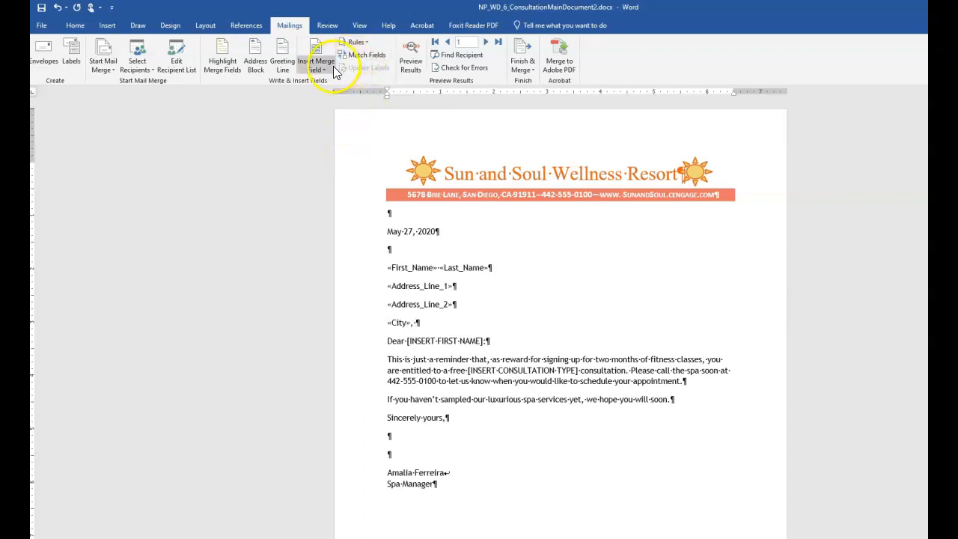
{"action": "left_click", "coordinate": [317, 66]}
{"action": "left_click", "coordinate": [326, 147]}
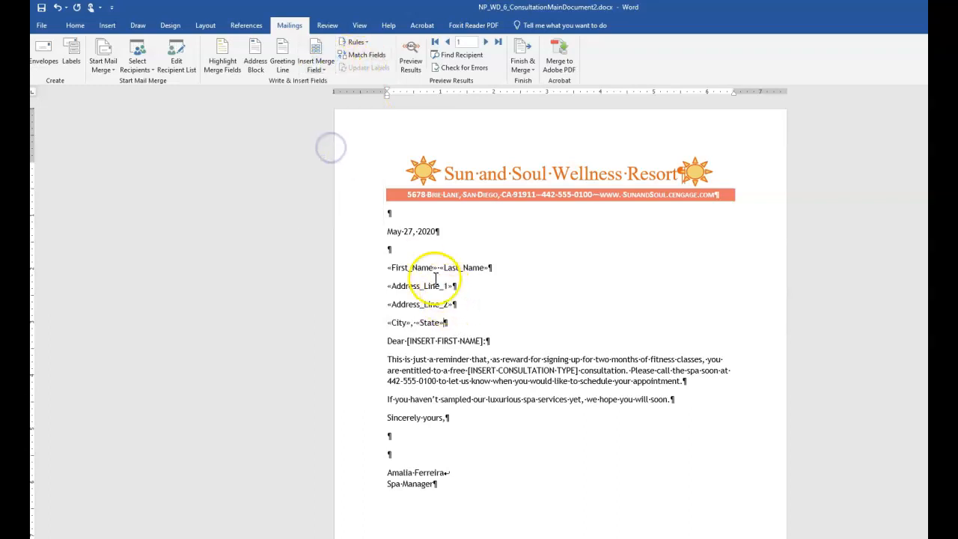
{"action": "left_click", "coordinate": [316, 66]}
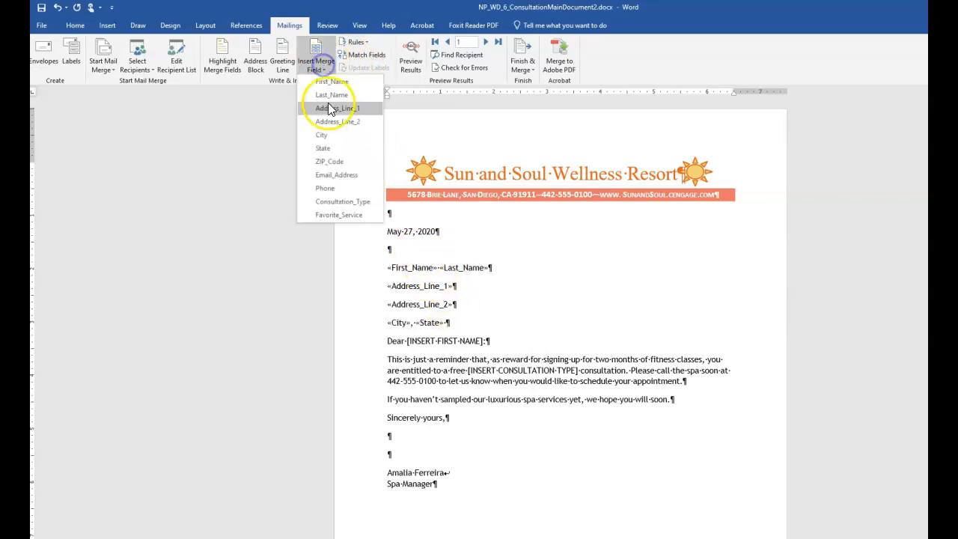
{"action": "left_click", "coordinate": [331, 158]}
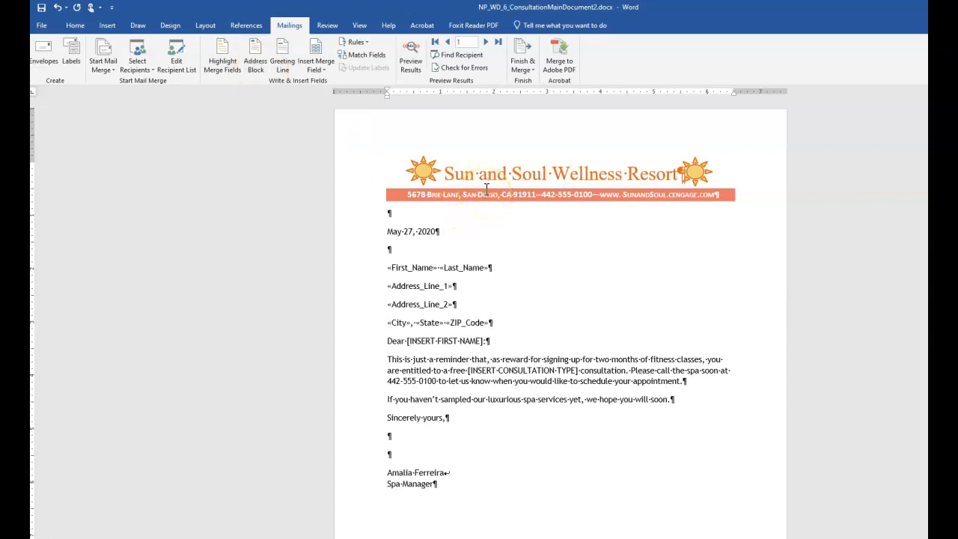
Step: Remove the space after the paragraphs for the first three lines of the inside address
{"action": "left_click", "coordinate": [388, 270]}
{"action": "left_click_drag", "start_coordinate": [388, 269], "coordinate": [499, 322]}
{"action": "left_click", "coordinate": [470, 323]}
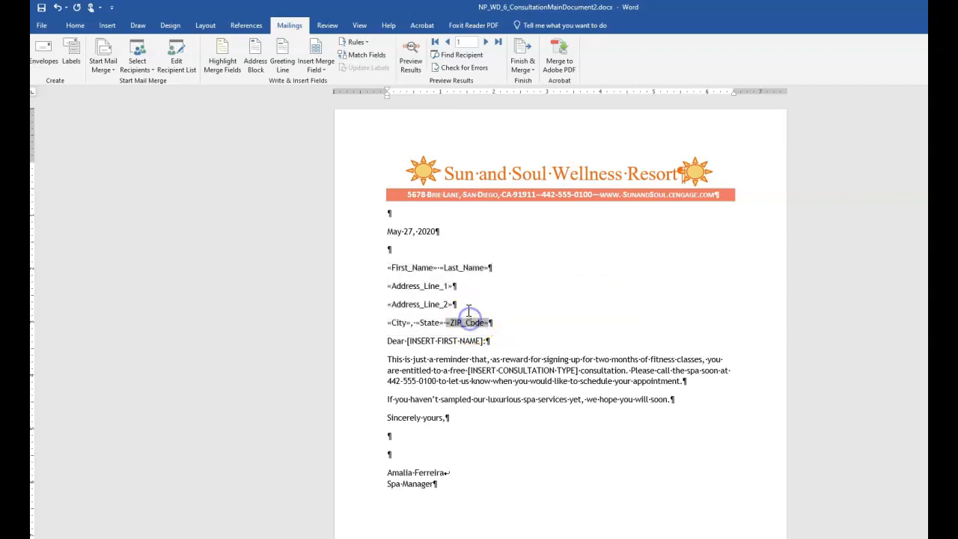
{"action": "left_click_drag", "start_coordinate": [387, 267], "coordinate": [466, 304]}
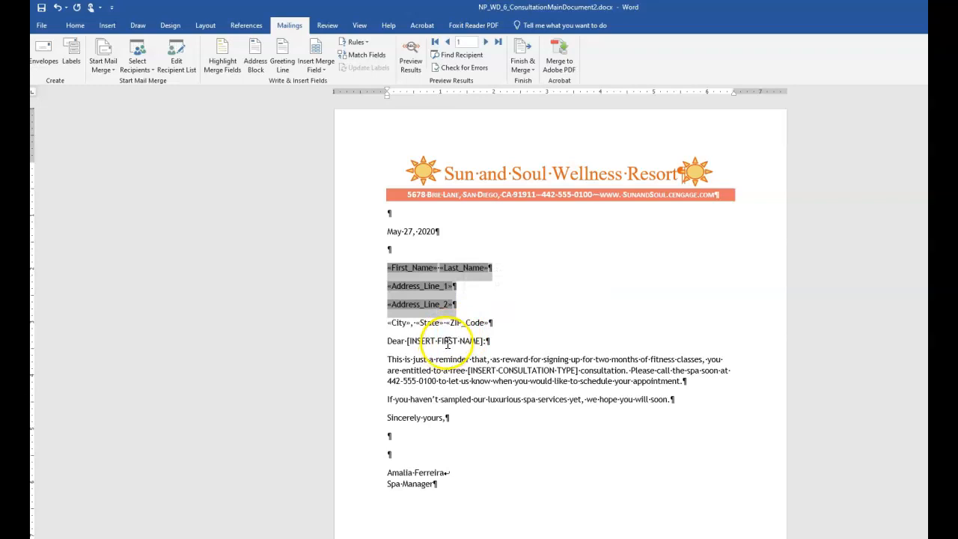
{"action": "left_click", "coordinate": [87, 33]}
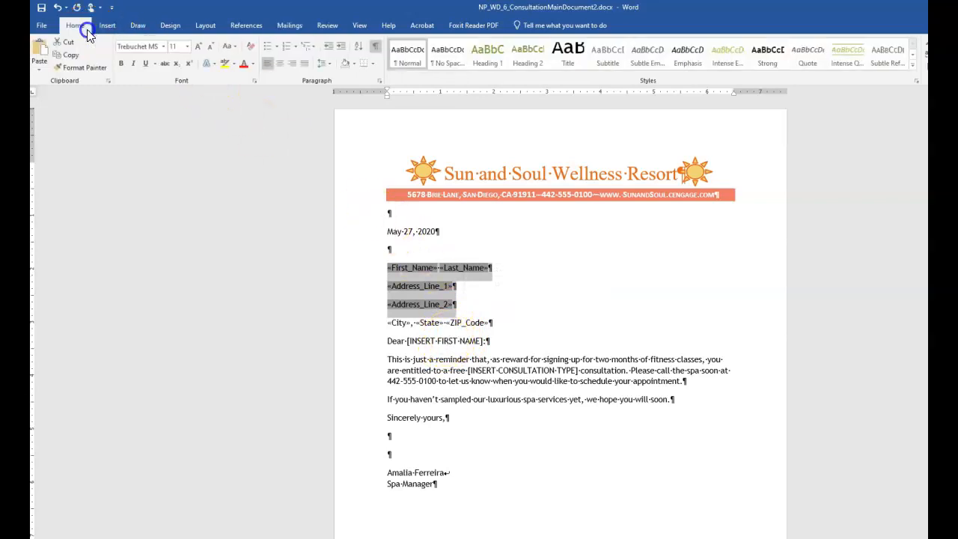
{"action": "left_click", "coordinate": [326, 66]}
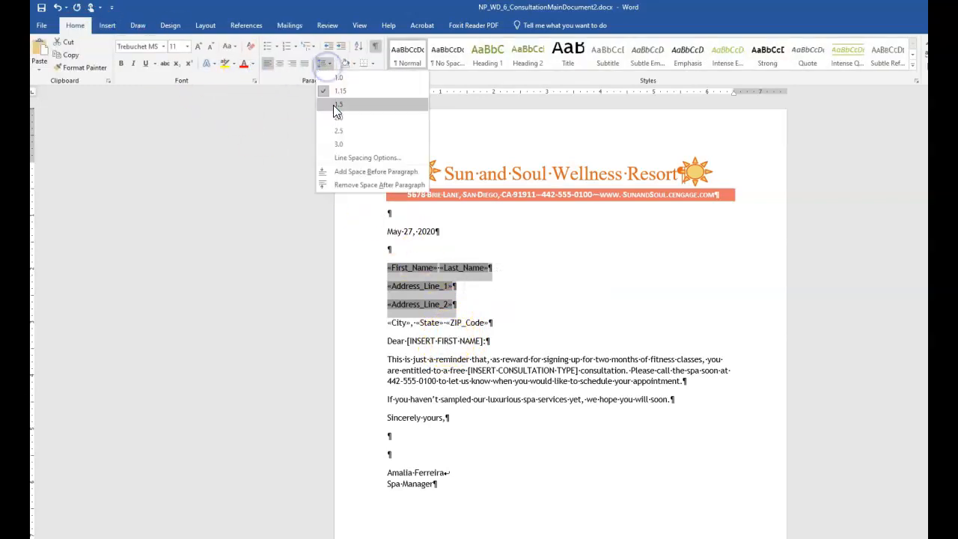
{"action": "left_click", "coordinate": [374, 185]}
{"action": "left_click", "coordinate": [395, 266]}
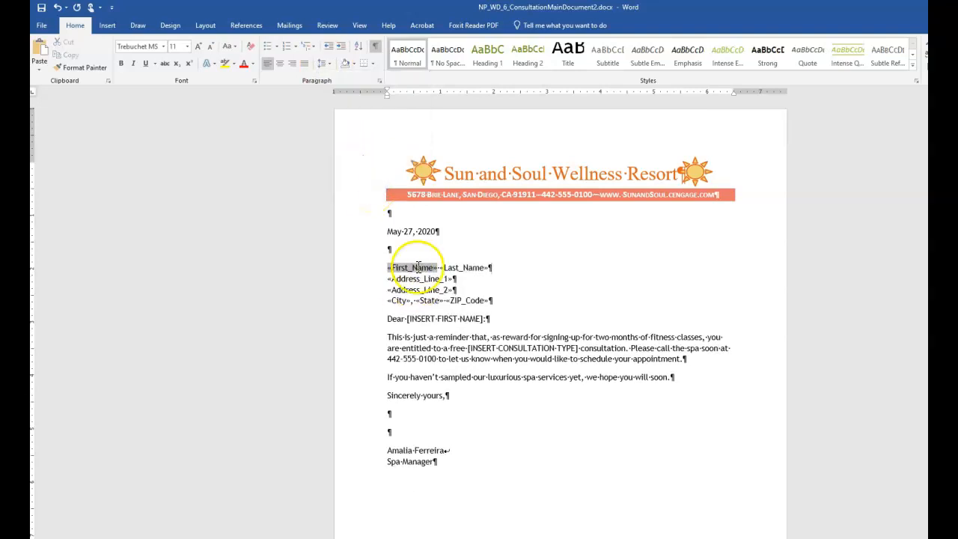
{"action": "left_click", "coordinate": [508, 300]}
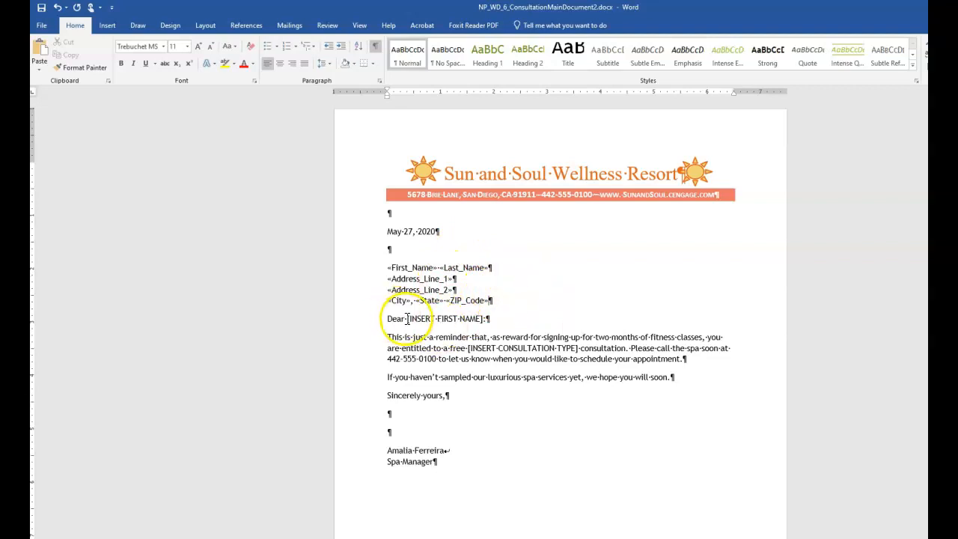
Step: Delete the [INSERT FIRST NAME] placeholder from the salutation
{"action": "mouse_move", "coordinate": [486, 320]}
{"action": "left_mouse_down"}
{"action": "mouse_move", "coordinate": [413, 319]}
{"action": "mouse_move", "coordinate": [482, 319]}
{"action": "left_mouse_up"}
{"action": "left_click", "coordinate": [469, 331]}
{"action": "key", "text": "Delete"}
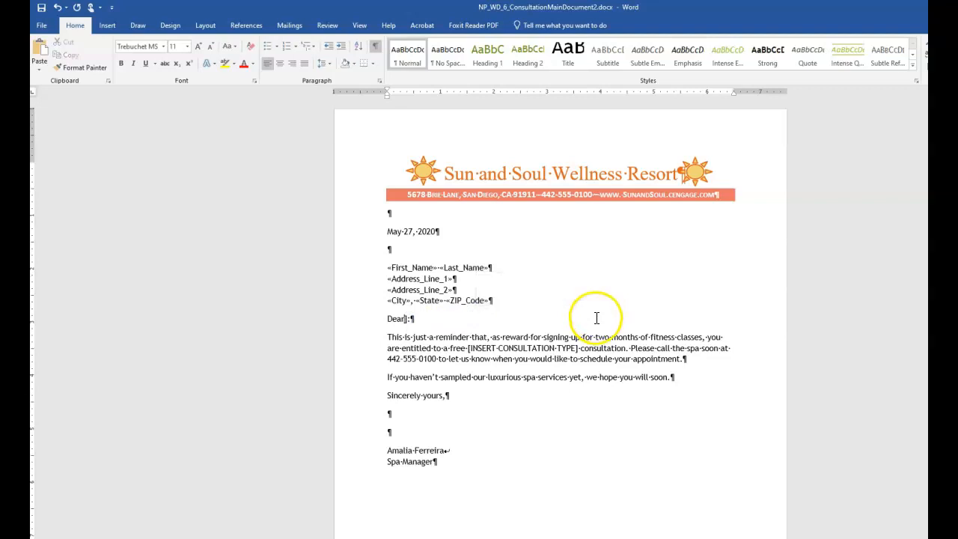
Step: Insert the First_Name merge field before the colon in the salutation in place of the leftover bracket, and preview the merged letter
{"action": "key", "text": "BackSpace"}
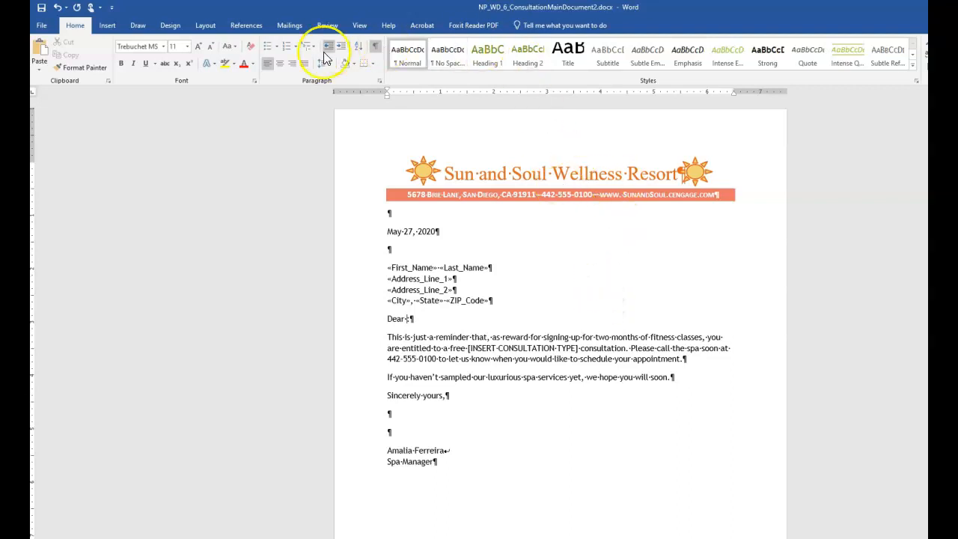
{"action": "left_click", "coordinate": [290, 28]}
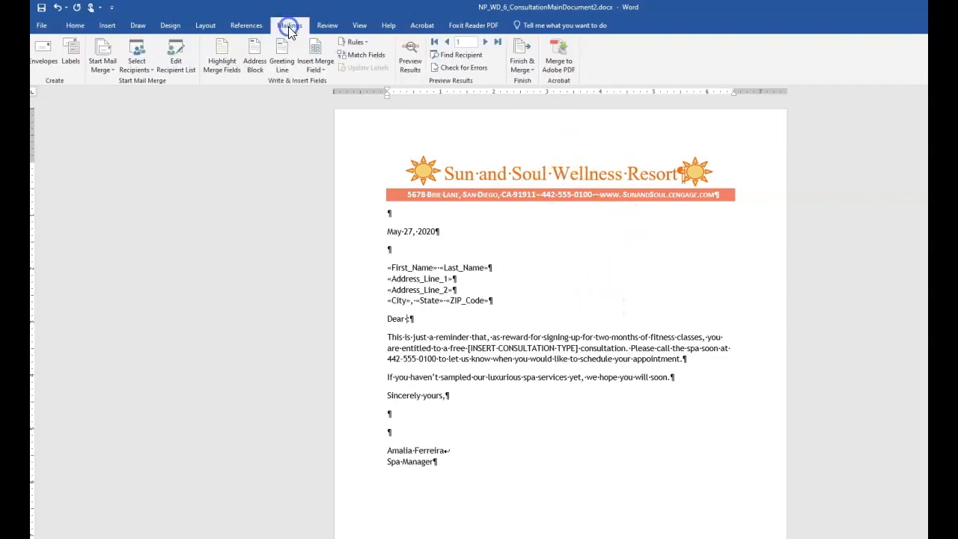
{"action": "left_click", "coordinate": [314, 64]}
{"action": "left_click", "coordinate": [324, 82]}
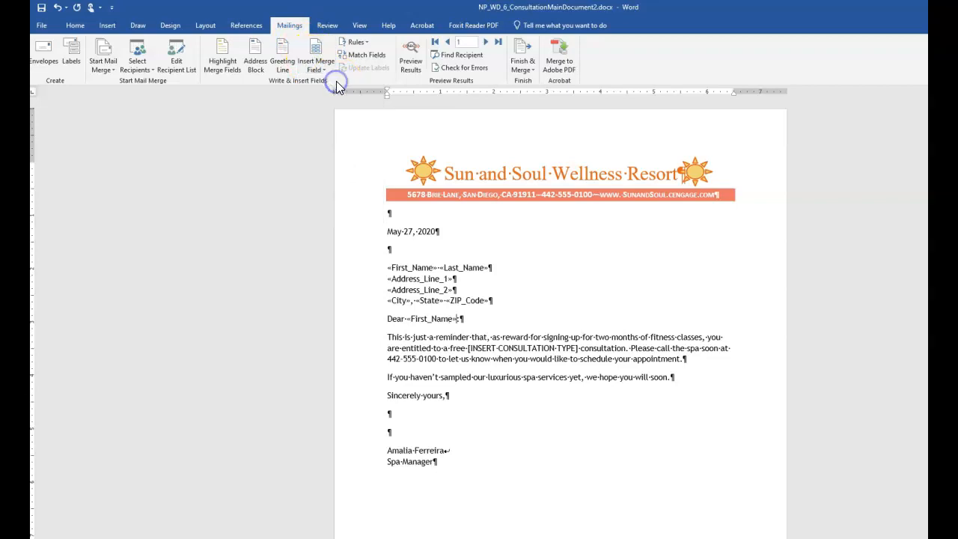
{"action": "left_click", "coordinate": [411, 58]}
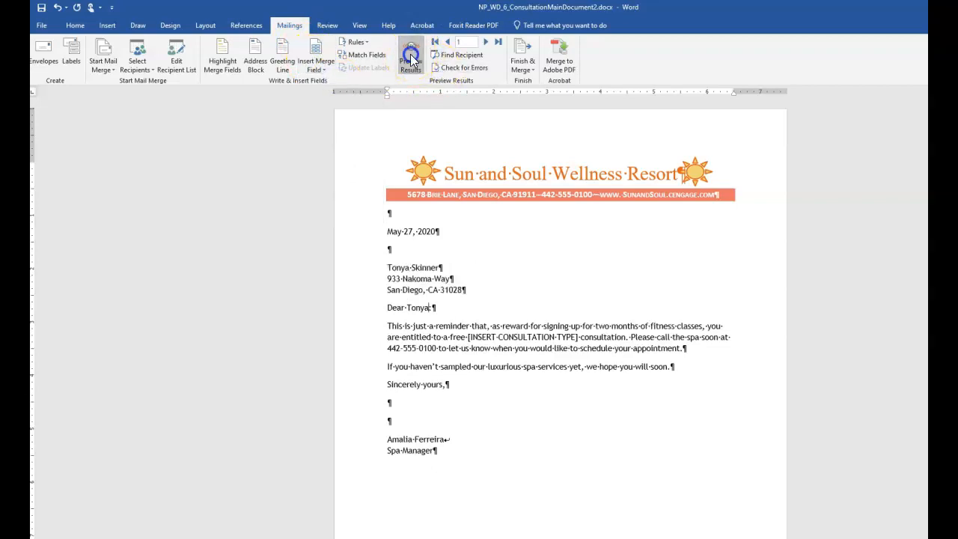
{"action": "left_click", "coordinate": [411, 59]}
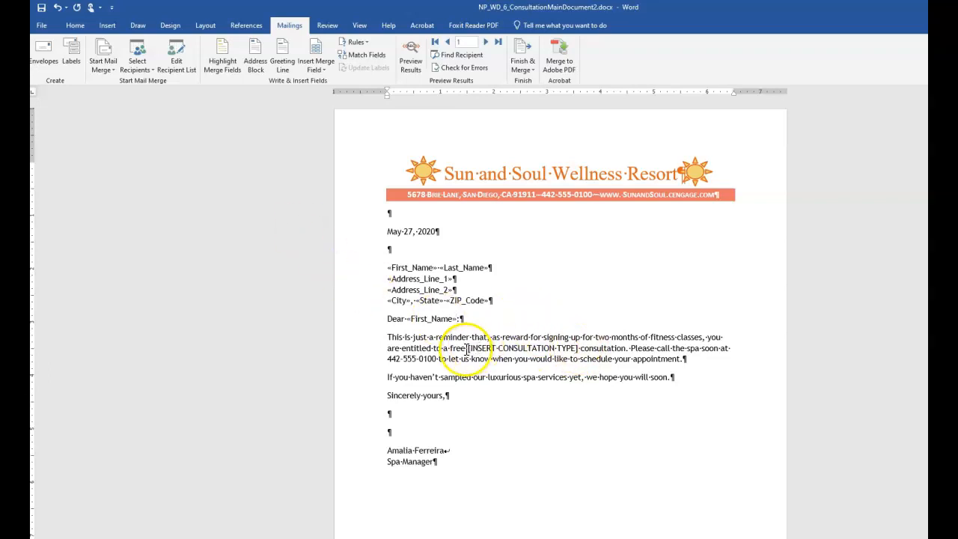
Step: Replace the [INSERT CONSULTATION TYPE] placeholder with the Consultation_Type merge field and preview the merged letter
{"action": "left_click_drag", "start_coordinate": [468, 348], "coordinate": [575, 348]}
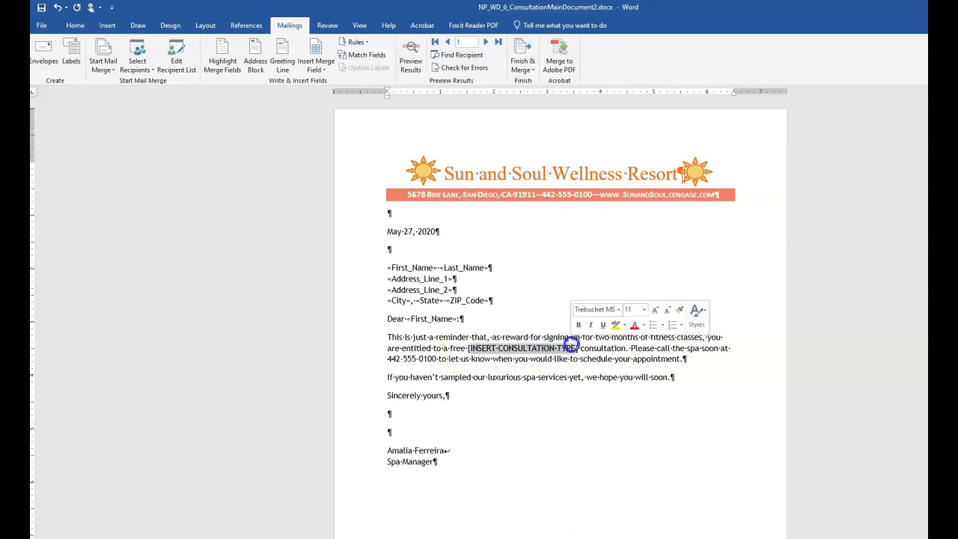
{"action": "key", "text": "Delete"}
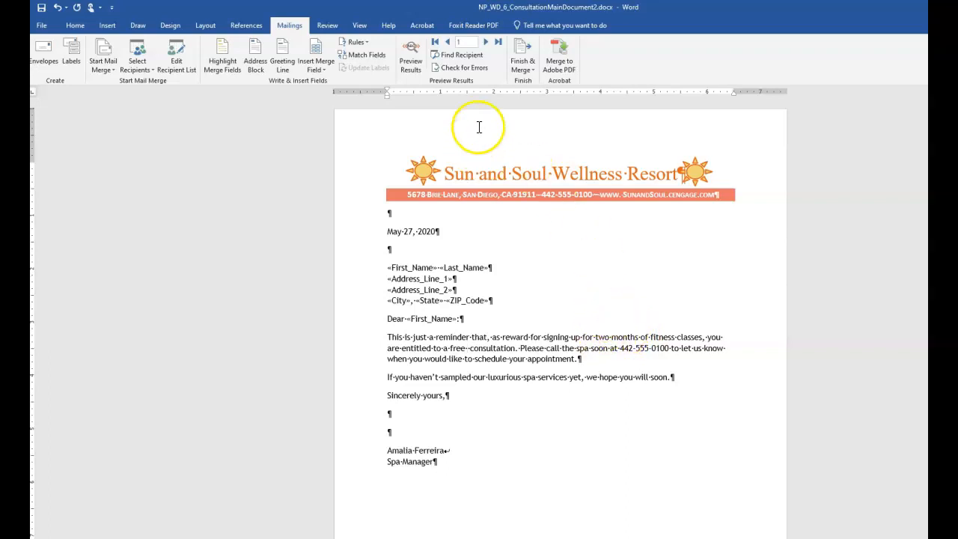
{"action": "left_click", "coordinate": [321, 68]}
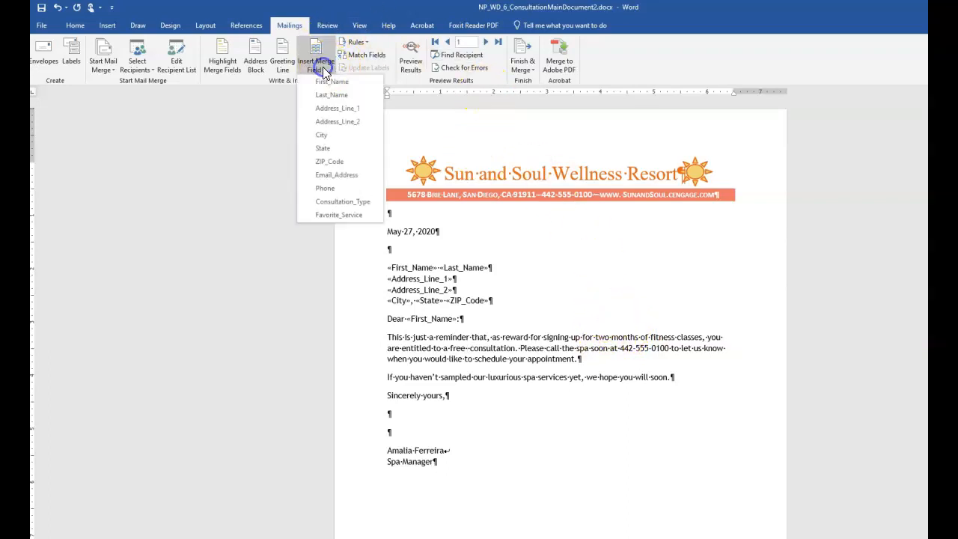
{"action": "left_click", "coordinate": [338, 197]}
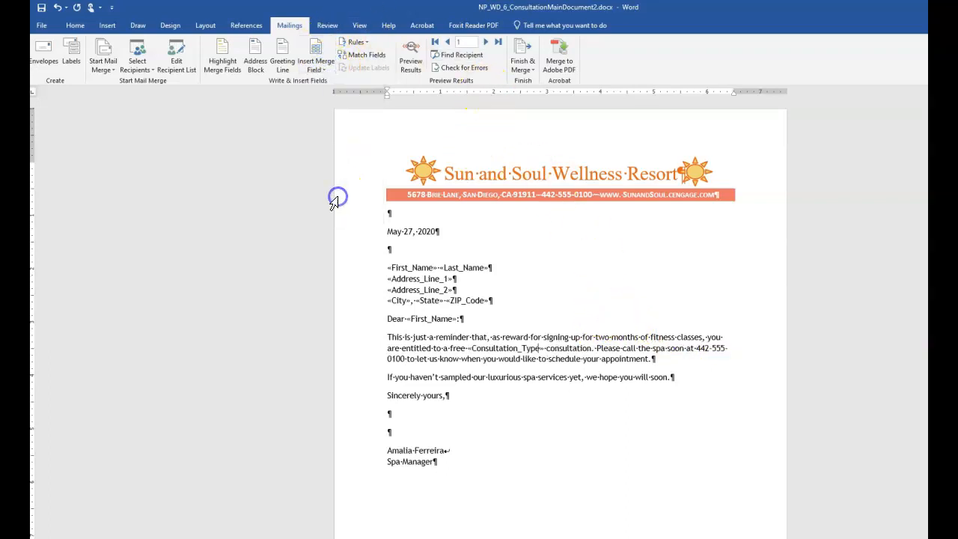
{"action": "left_click", "coordinate": [413, 59]}
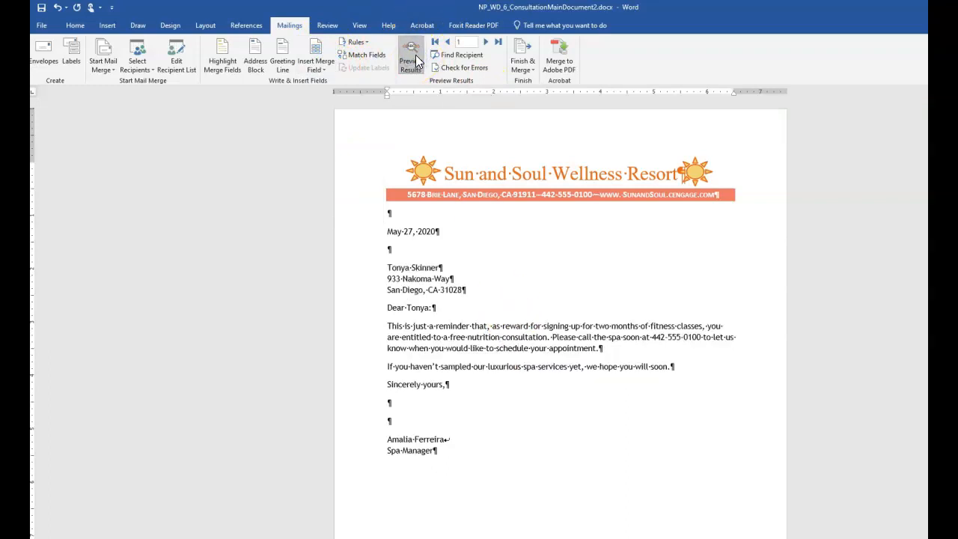
{"action": "left_click", "coordinate": [416, 57]}
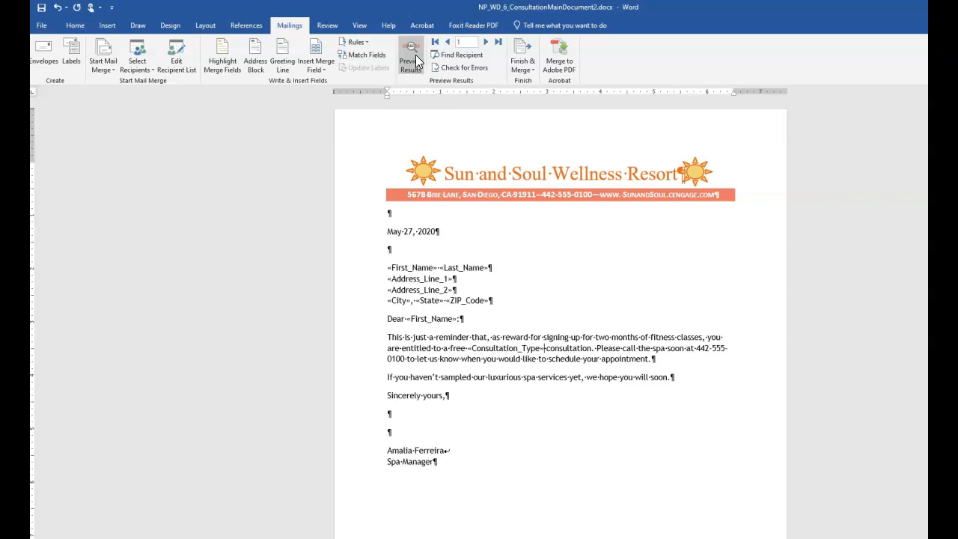
Step: Start an If...Then...Else rule at the end of the second body paragraph with the condition Favorite_Service equal to massage
{"action": "left_click", "coordinate": [666, 378]}
{"action": "left_click", "coordinate": [355, 43]}
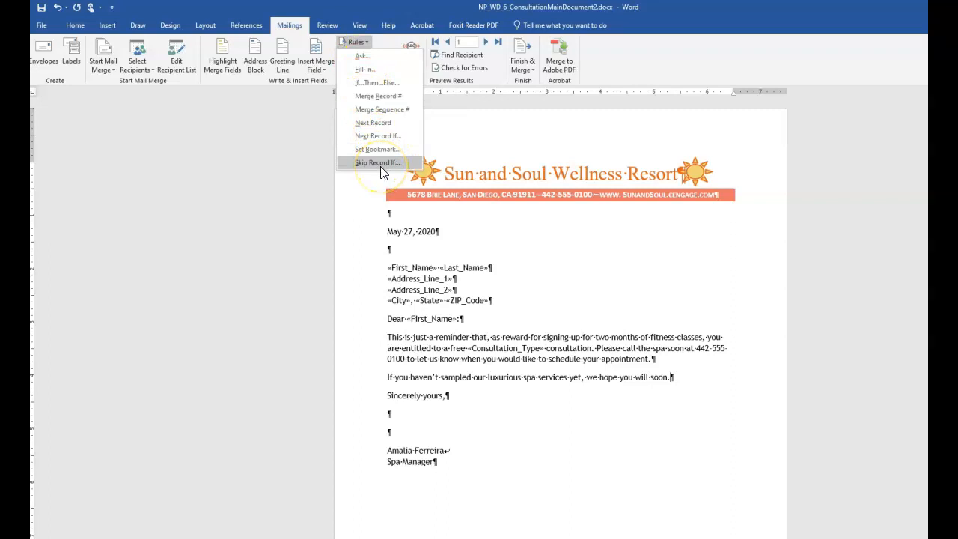
{"action": "left_click", "coordinate": [377, 83]}
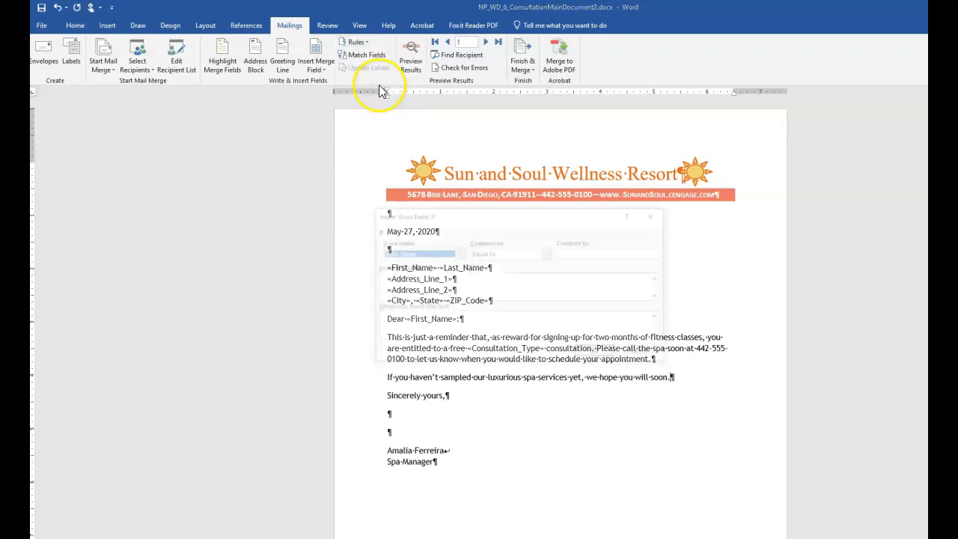
{"action": "left_click_drag", "start_coordinate": [474, 209], "coordinate": [631, 142]}
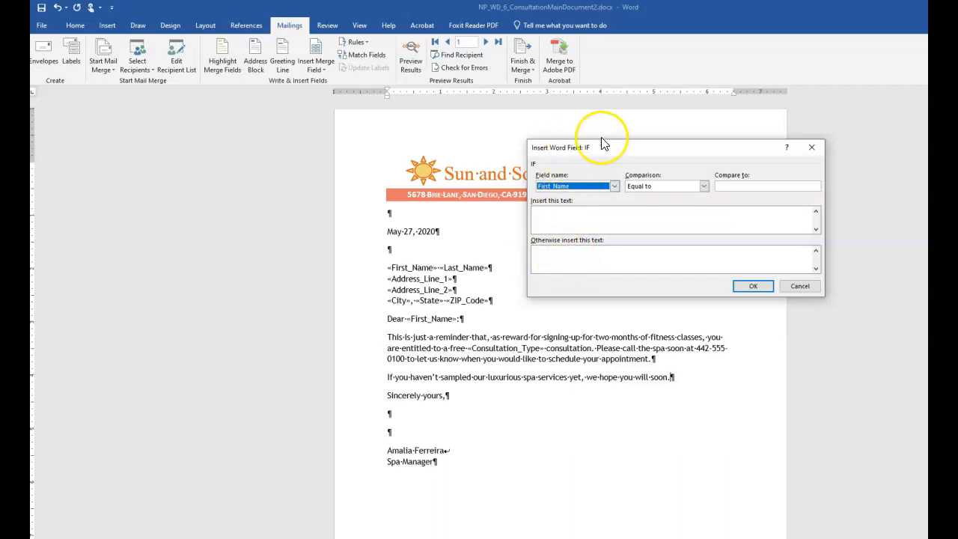
{"action": "left_click", "coordinate": [614, 186]}
{"action": "left_click_drag", "start_coordinate": [614, 207], "coordinate": [611, 224]}
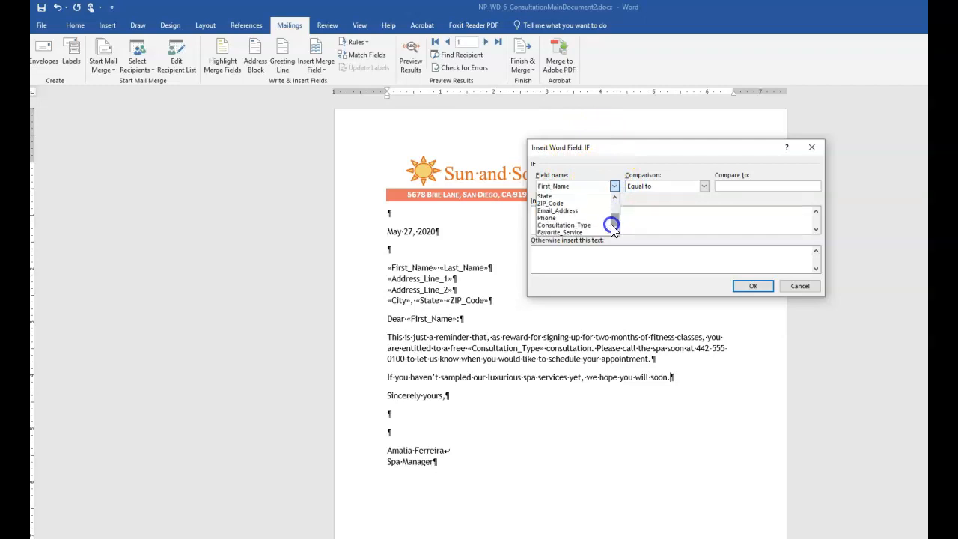
{"action": "left_click", "coordinate": [573, 231]}
{"action": "left_click", "coordinate": [737, 180]}
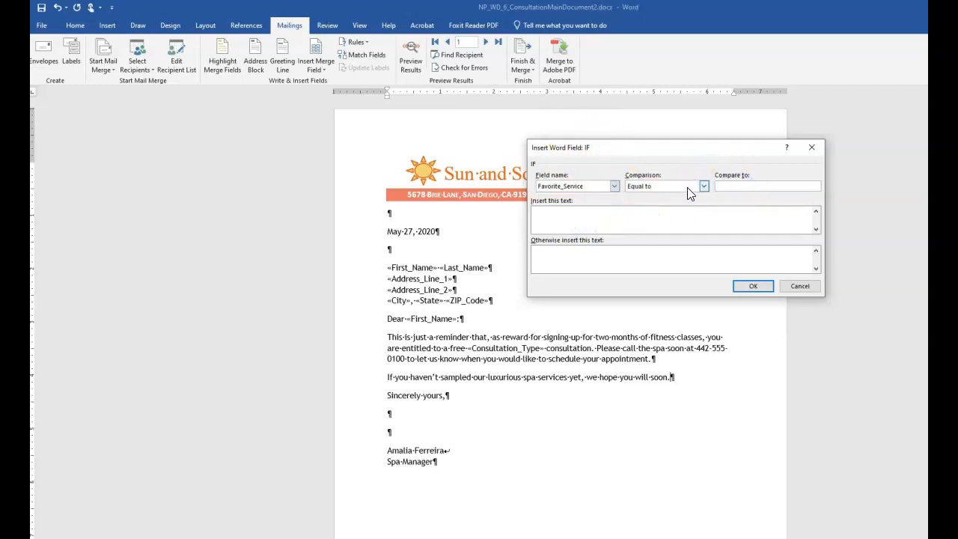
{"action": "type", "text": "massage"}
{"action": "key", "text": "Tab"}
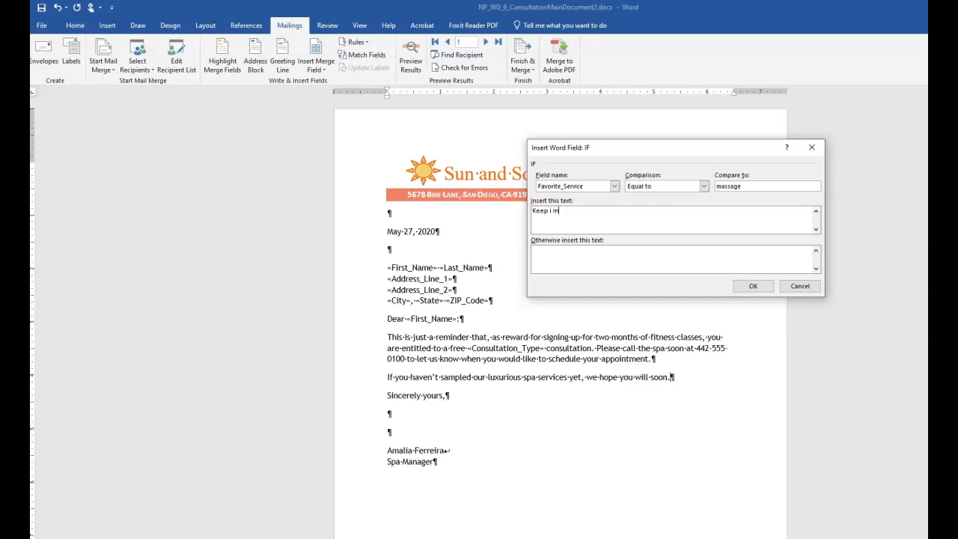
Step: Make the massage rule insert "Keep in mind our award-winning massage services are available at a 20% discount on Tuesdays and Thursdays."
{"action": "type", "text": "Keep in mind our award-winning massage ser"}
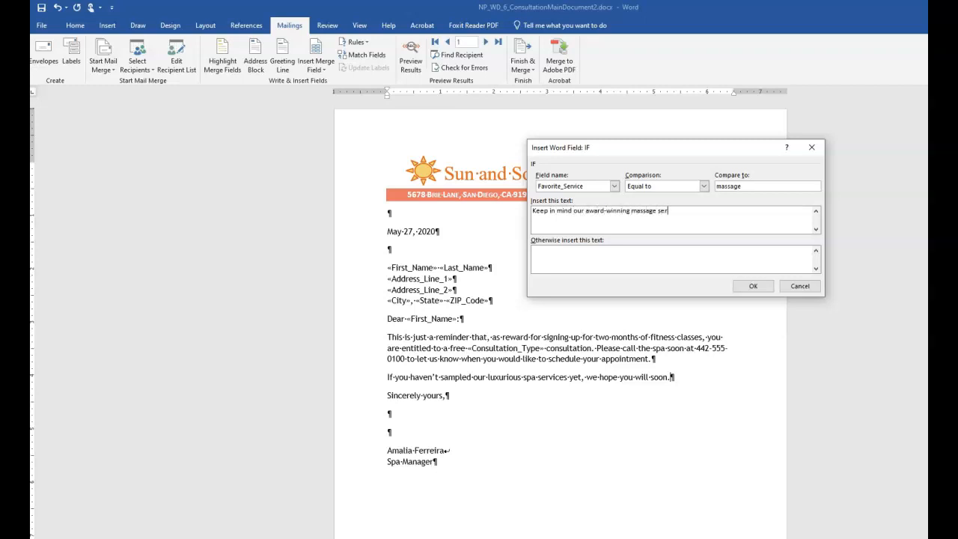
{"action": "type", "text": "vices are available at a 20% discount on Tuesdays and Thursdays."}
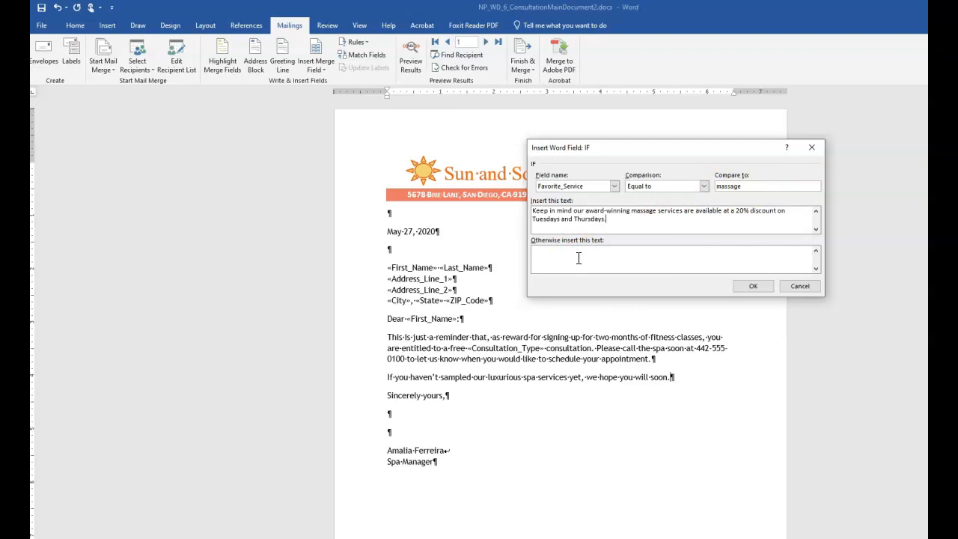
{"action": "left_click", "coordinate": [754, 287]}
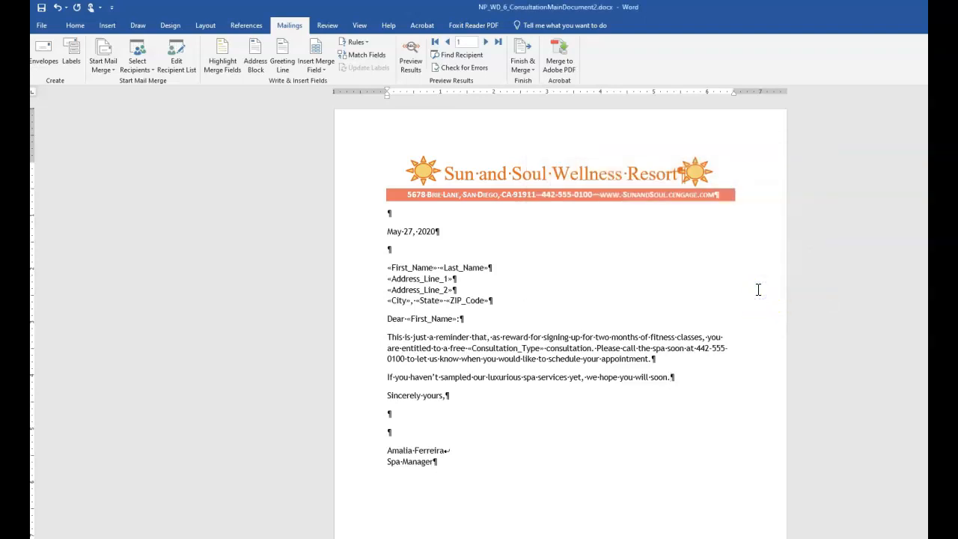
Step: Start a second If...Then...Else rule at the same place with the condition Favorite_Service equal to facial
{"action": "left_click", "coordinate": [355, 42]}
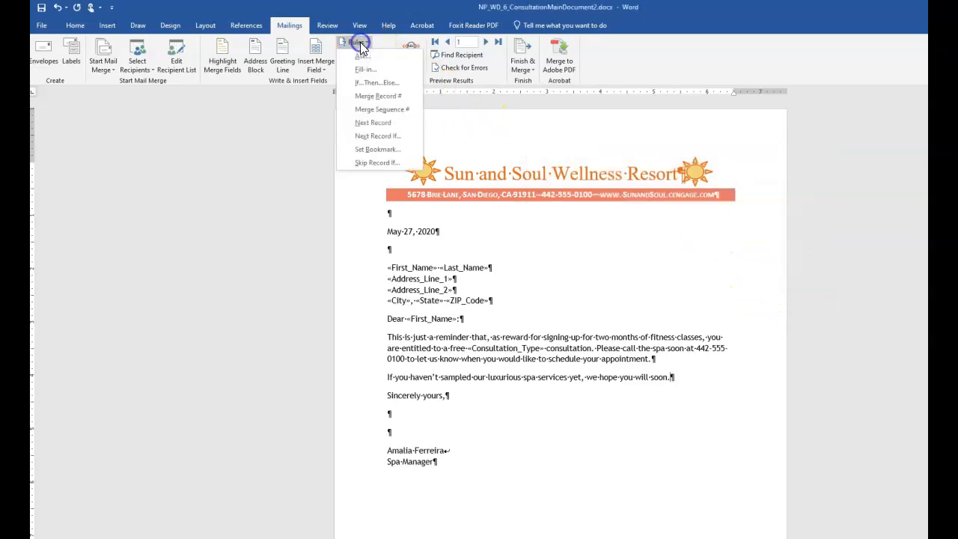
{"action": "left_click", "coordinate": [378, 83]}
{"action": "left_click", "coordinate": [613, 187]}
{"action": "scroll", "coordinate": [607, 213], "scroll_direction": "down", "scroll_amount": 2}
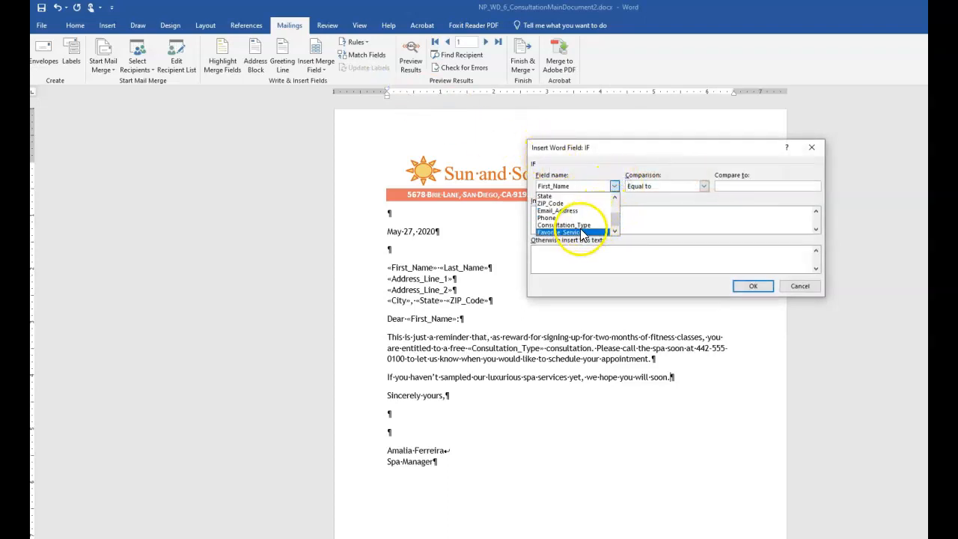
{"action": "left_click", "coordinate": [582, 233]}
{"action": "left_click", "coordinate": [719, 186]}
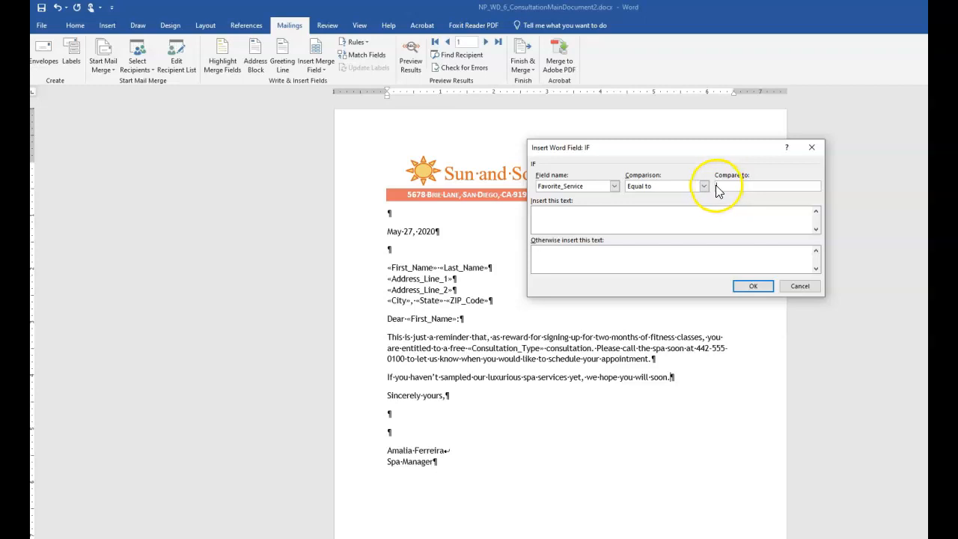
{"action": "type", "text": "facial"}
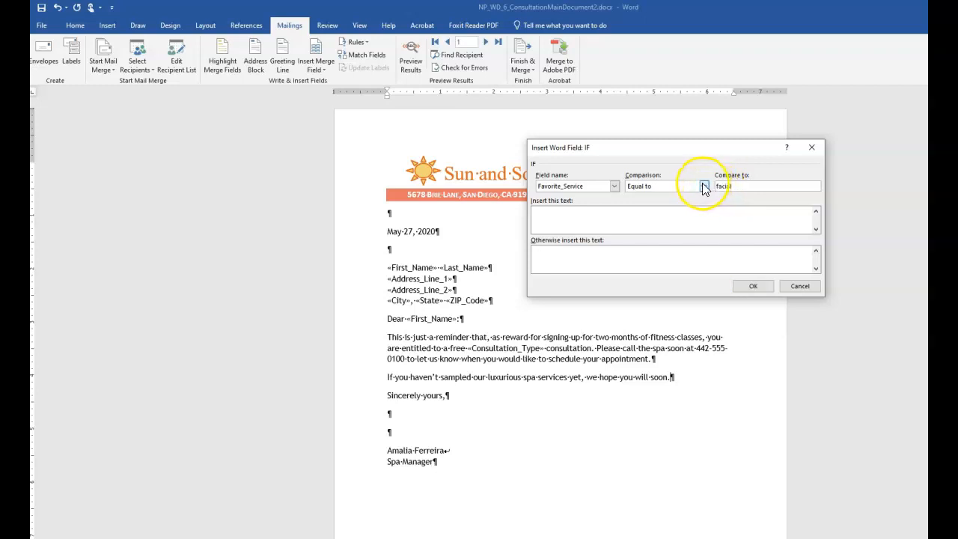
{"action": "key", "text": "Tab"}
{"action": "key", "text": "Tab"}
{"action": "type", "text": "Don't forge tto"}
{"action": "key", "text": "BackSpace"}
{"action": "key", "text": "BackSpace"}
{"action": "key", "text": "BackSpace"}
{"action": "key", "text": "BackSpace"}
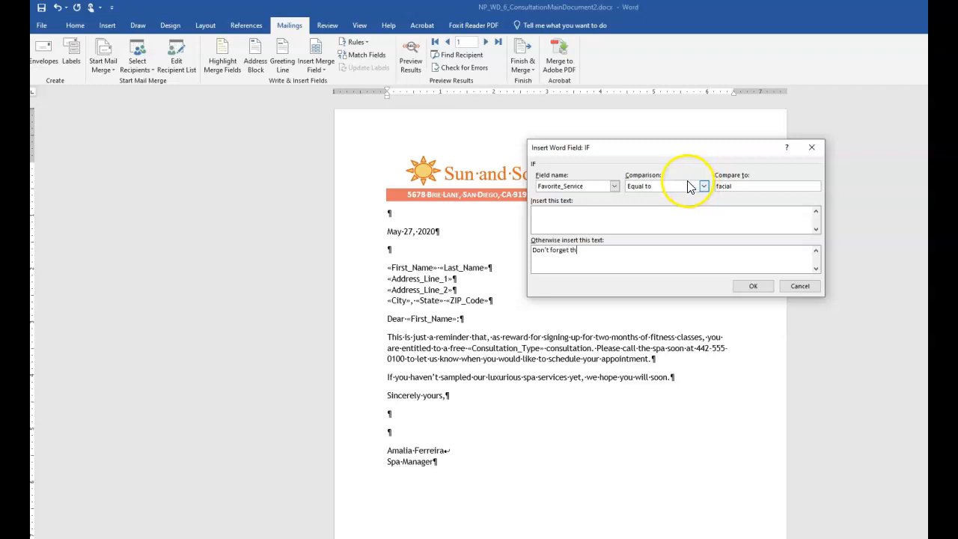
{"action": "key", "text": "BackSpace"}
{"action": "key", "text": "BackSpace"}
{"action": "key", "text": "BackSpace"}
{"action": "key", "text": "BackSpace"}
{"action": "key", "text": "BackSpace"}
{"action": "key", "text": "BackSpace"}
{"action": "key", "text": "BackSpace"}
{"action": "key", "text": "BackSpace"}
{"action": "key", "text": "BackSpace"}
{"action": "key", "text": "BackSpace"}
{"action": "key", "text": "BackSpace"}
{"action": "key", "text": "BackSpace"}
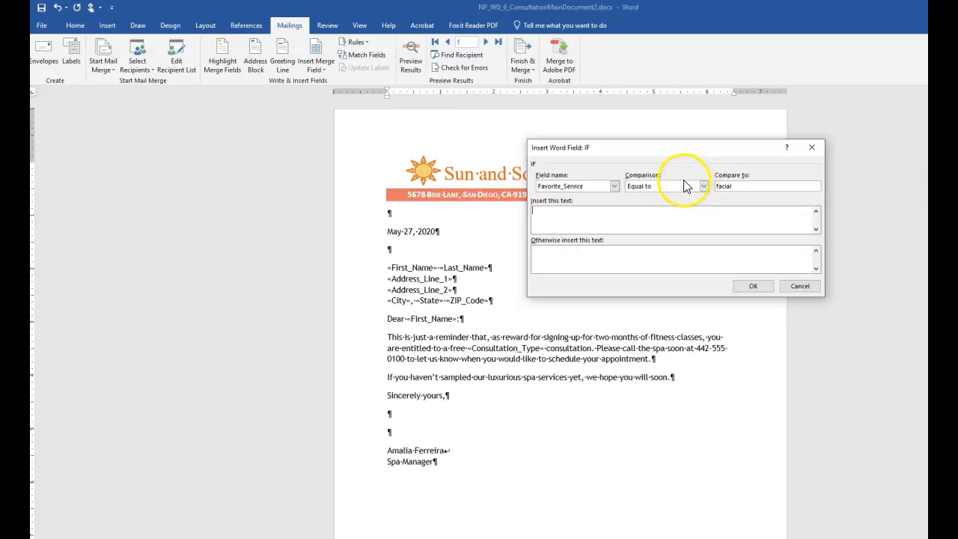
Step: Make the facial rule insert "Don't forget that your first facial is free as long as you sign up for three facials within two months."
{"action": "type", "text": "Don't forget that your first facial is free as long as you sign up for three facials"}
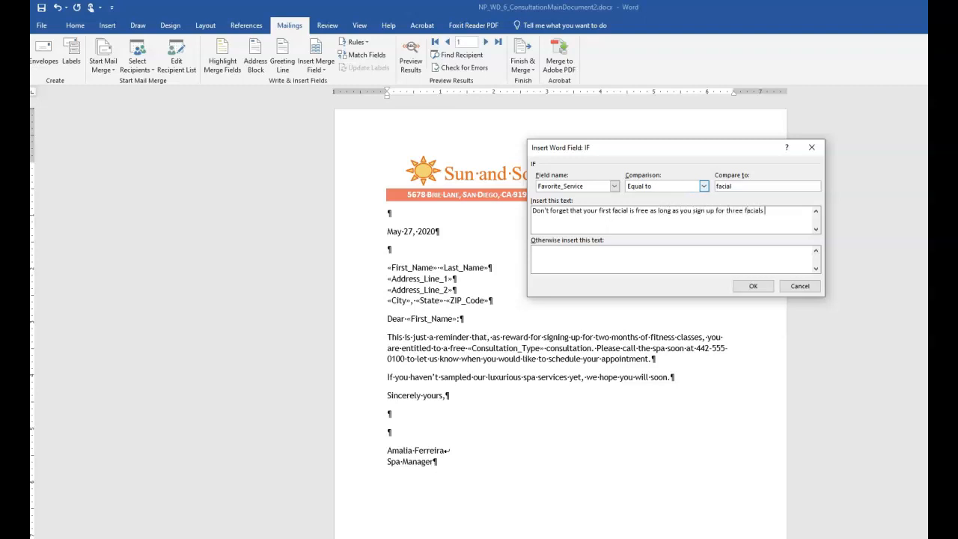
{"action": "type", "text": " wil"}
{"action": "type", "text": "hin two months."}
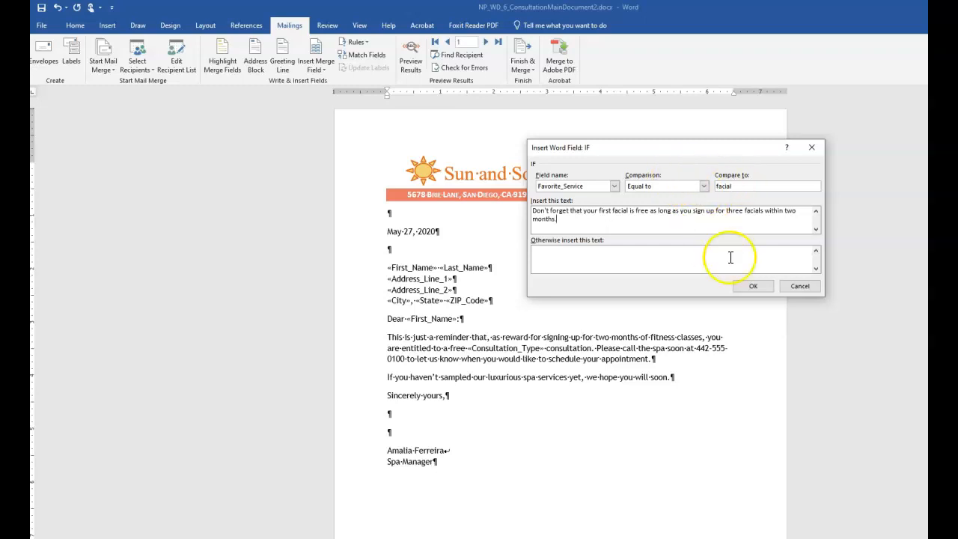
{"action": "left_click", "coordinate": [754, 287]}
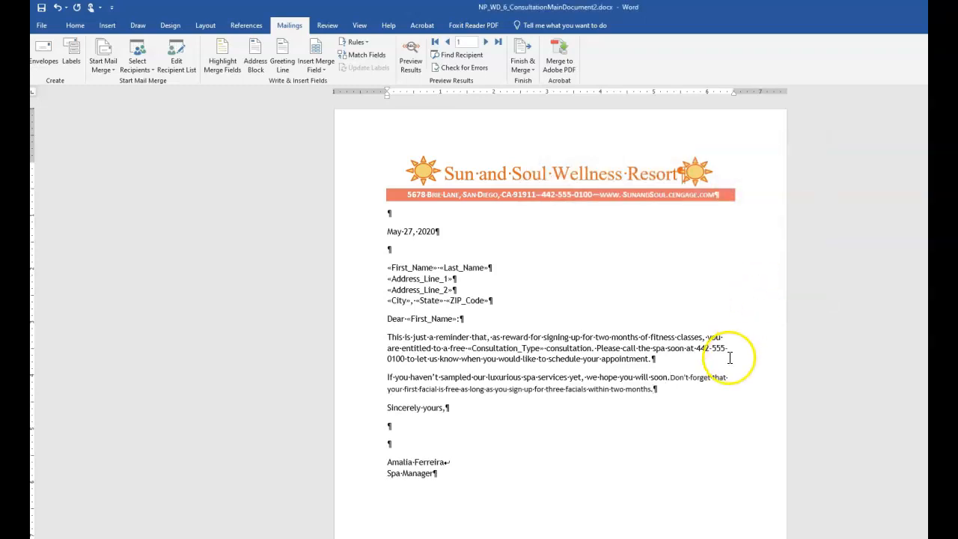
Step: Preview the merged letters for the first and second recipients to compare the sentences the rules insert
{"action": "left_click", "coordinate": [484, 378]}
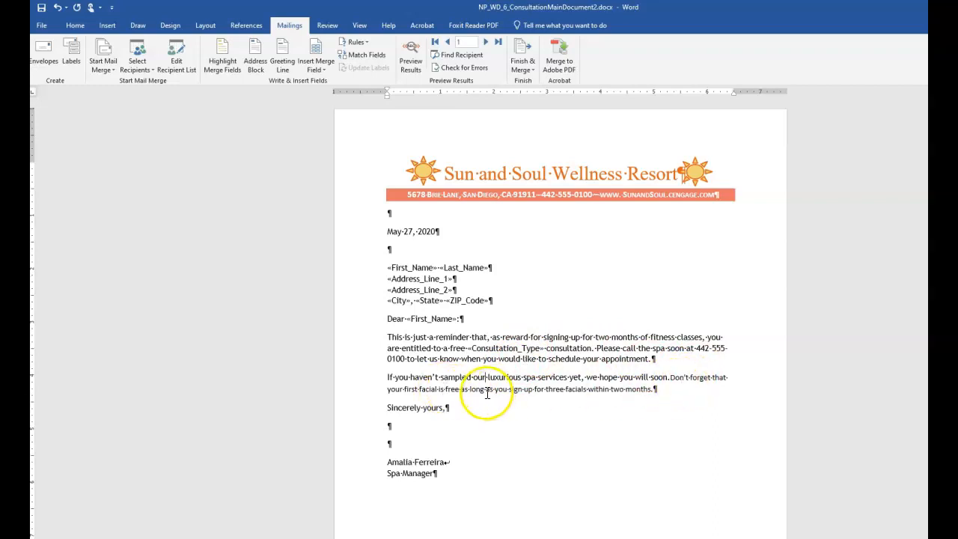
{"action": "left_click", "coordinate": [414, 52]}
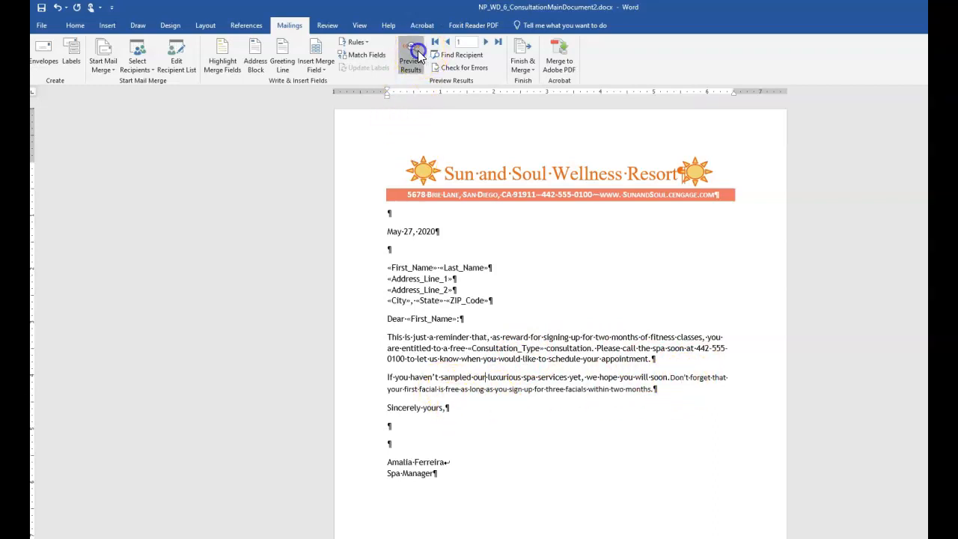
{"action": "left_click", "coordinate": [485, 42]}
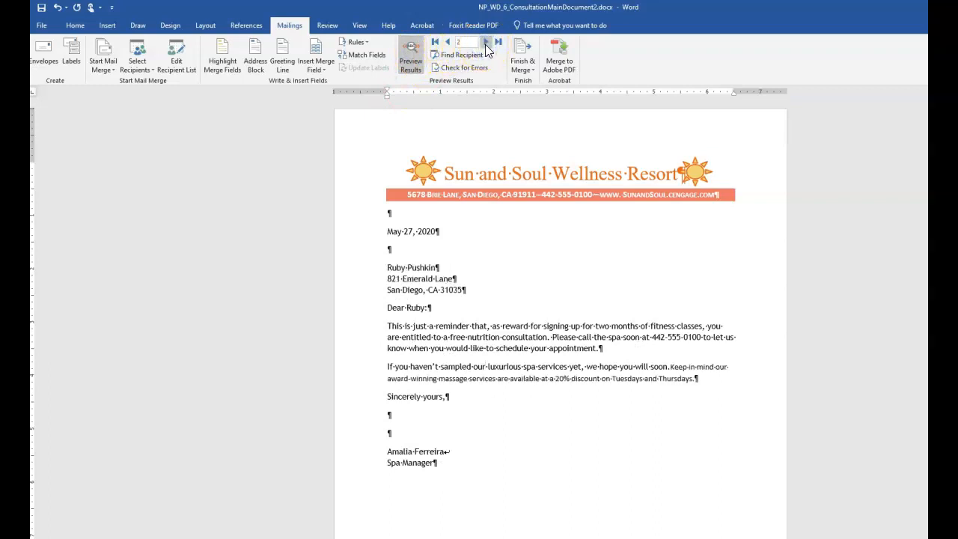
{"action": "left_click", "coordinate": [448, 43]}
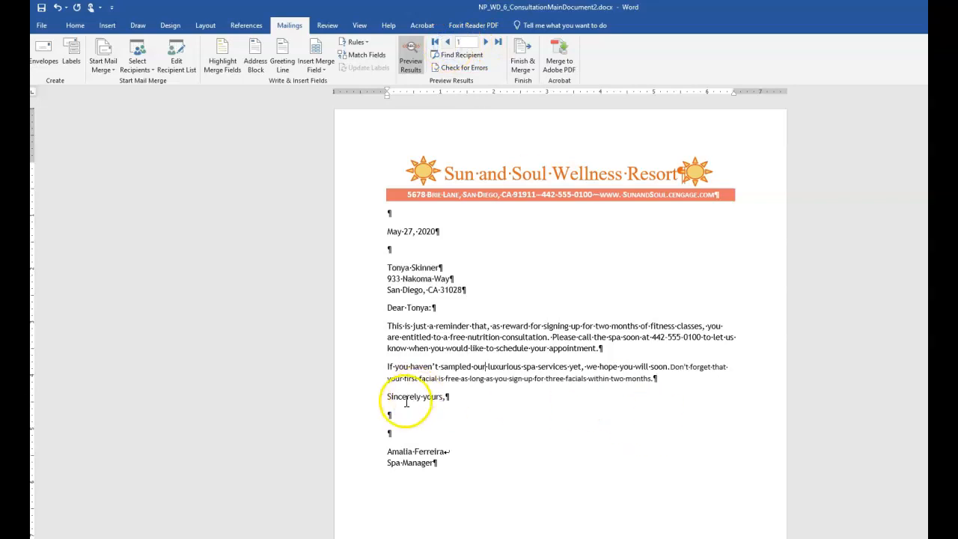
Step: Set the font of the facial rule's sentence at the end of the second body paragraph to Trebuchet MS (Body)
{"action": "left_click", "coordinate": [76, 25]}
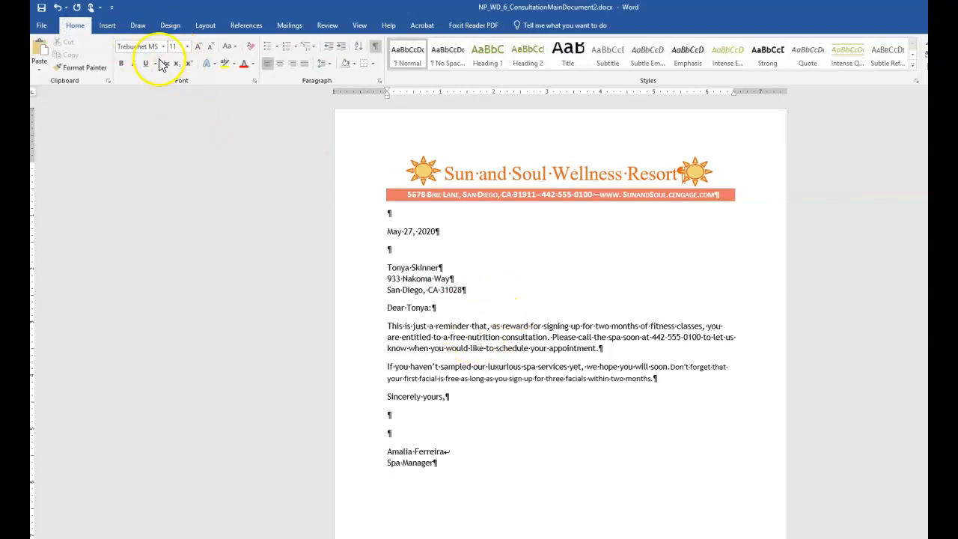
{"action": "left_click", "coordinate": [672, 367], "text": "ctrl"}
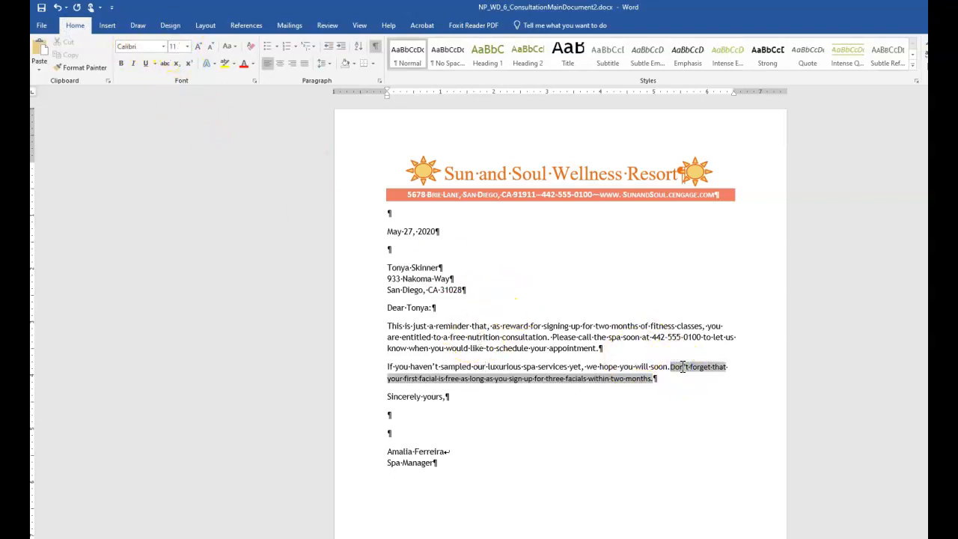
{"action": "left_click", "coordinate": [674, 366]}
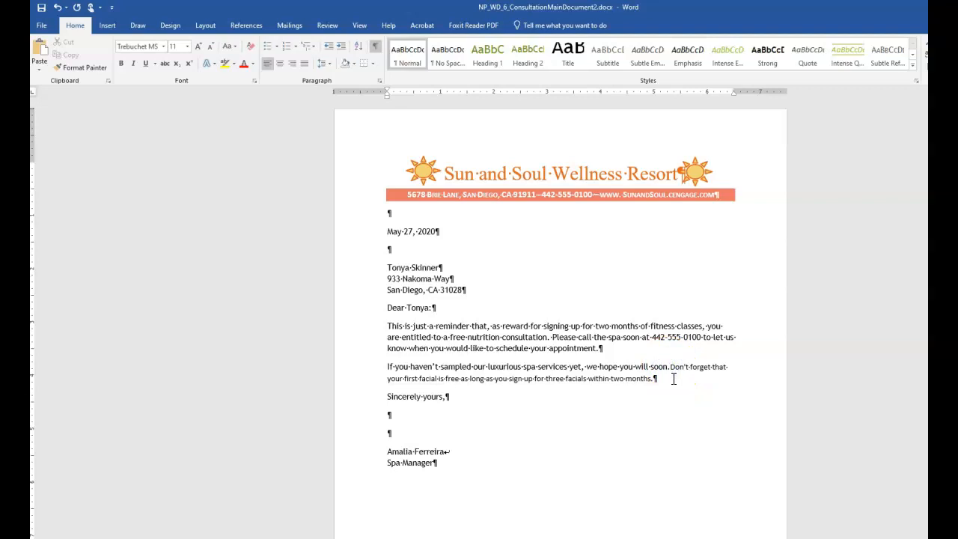
{"action": "left_click", "coordinate": [668, 368], "text": "ctrl"}
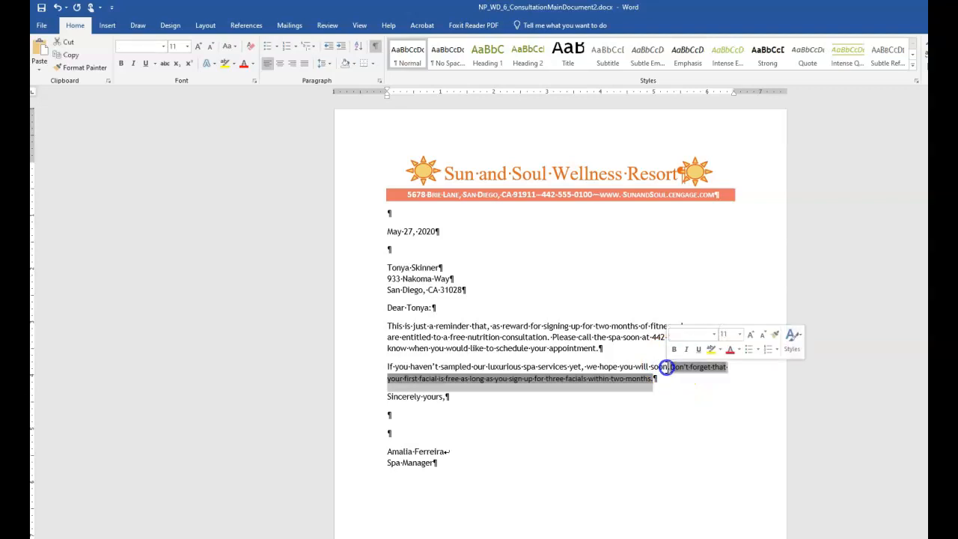
{"action": "left_click", "coordinate": [667, 366]}
{"action": "left_click_drag", "start_coordinate": [667, 366], "coordinate": [670, 385]}
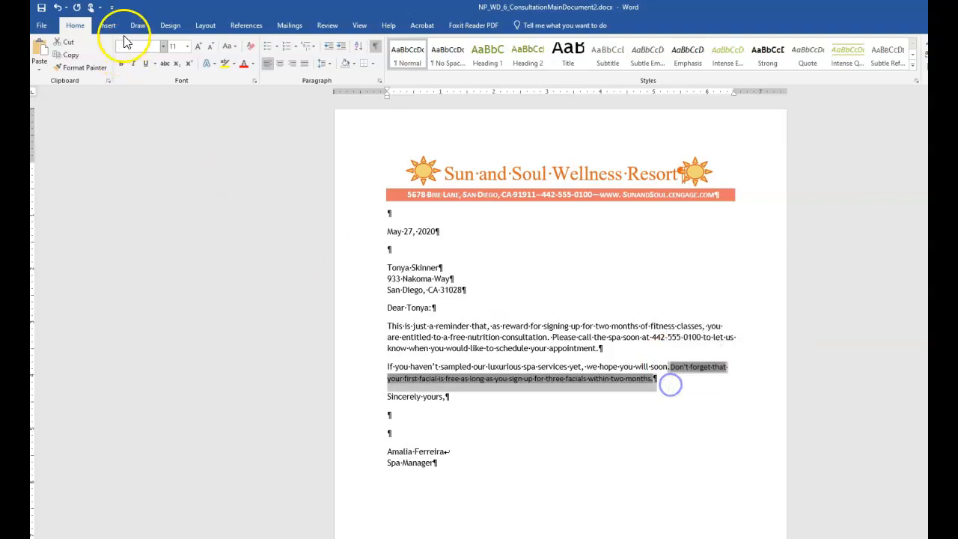
{"action": "left_click", "coordinate": [164, 47]}
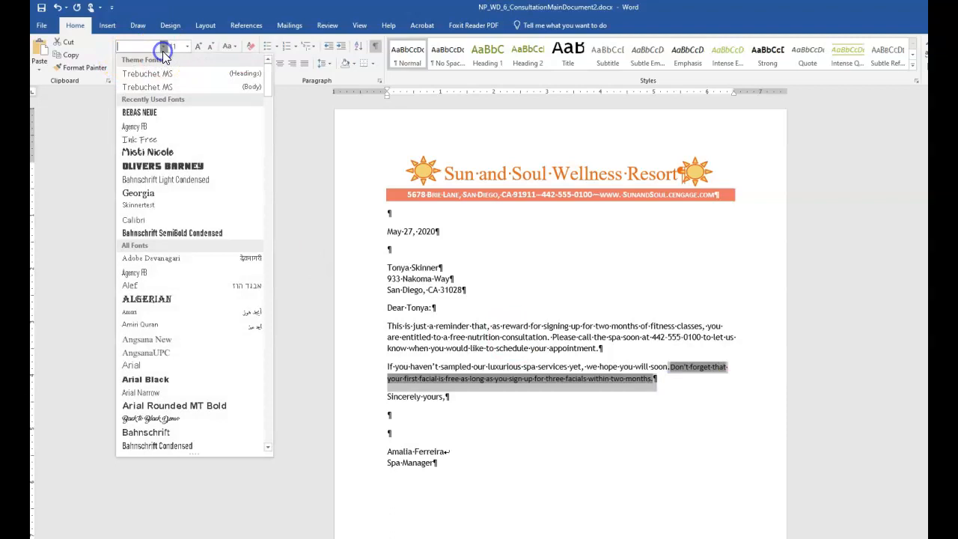
{"action": "left_click", "coordinate": [164, 88]}
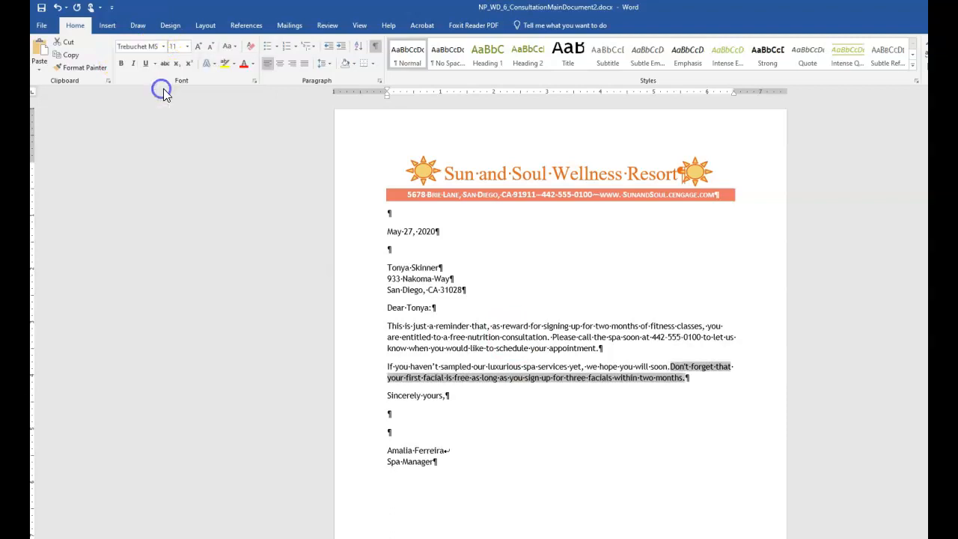
{"action": "left_click", "coordinate": [533, 364]}
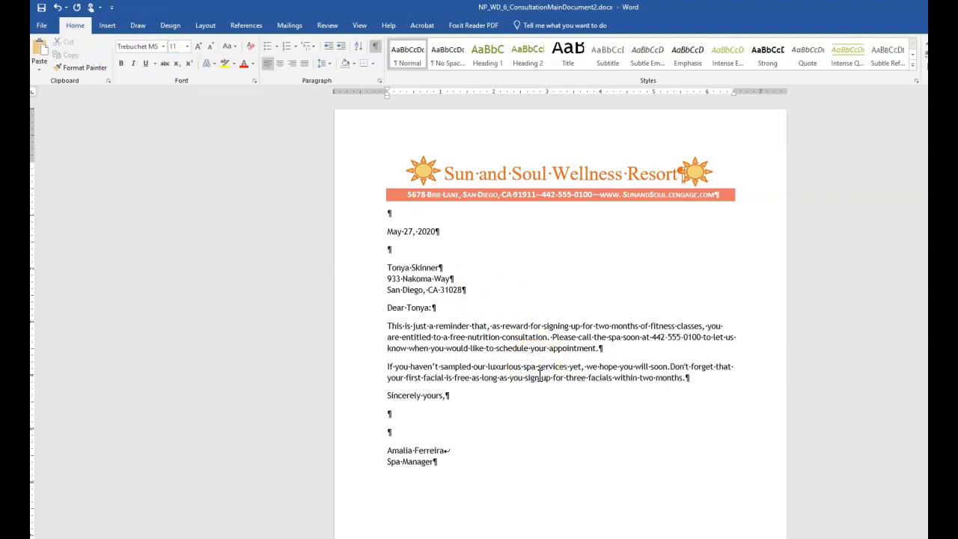
{"action": "left_click", "coordinate": [533, 373], "text": "ctrl"}
{"action": "left_click", "coordinate": [708, 377]}
Step: Turn off the results preview and show the field codes to examine both If...Then...Else rules, then hide the codes
{"action": "left_click", "coordinate": [290, 25]}
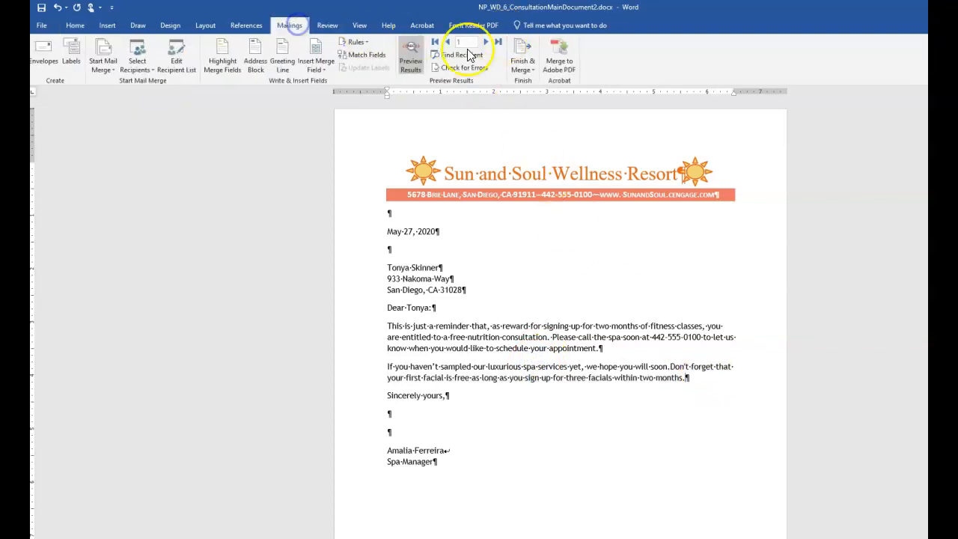
{"action": "left_click", "coordinate": [411, 66]}
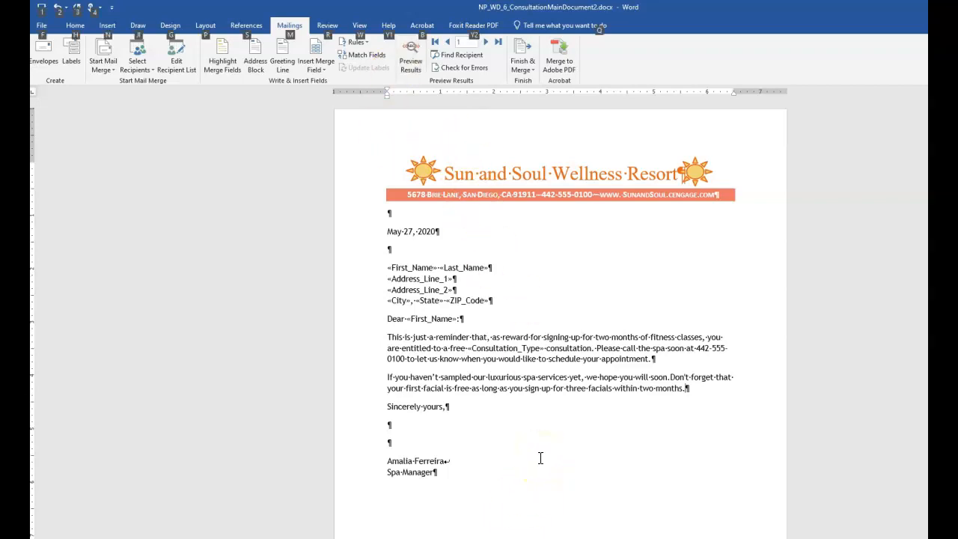
{"action": "key", "text": "alt+F9"}
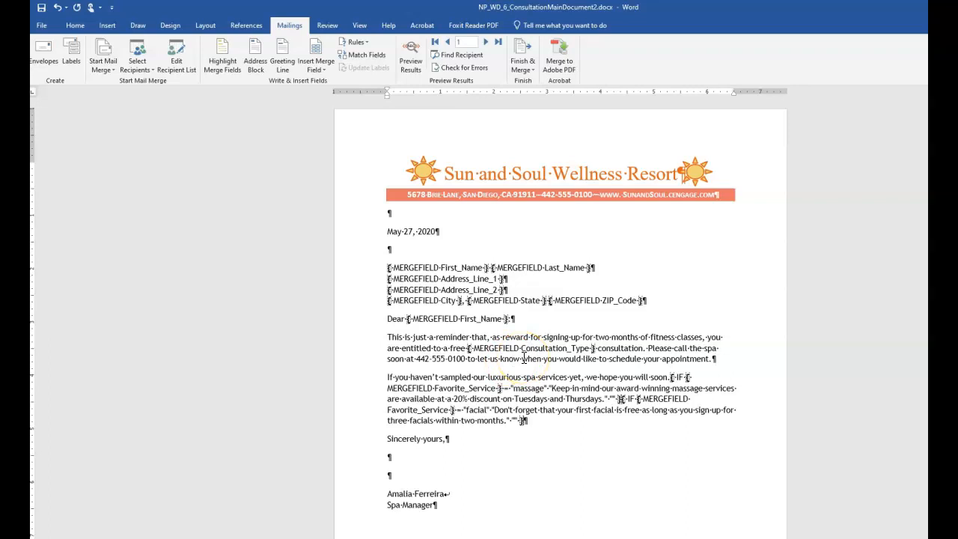
{"action": "key", "text": "alt+F9"}
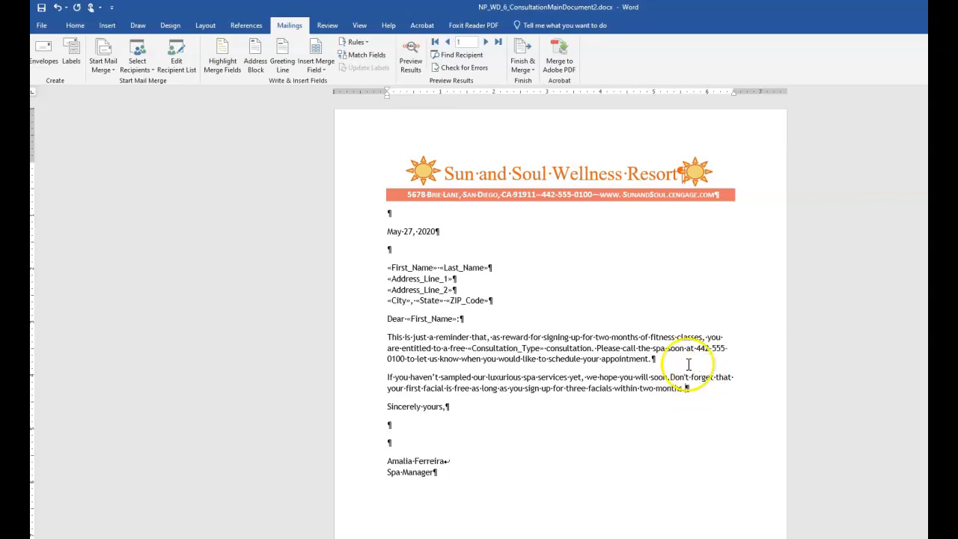
Step: Copy the first body paragraph's formatting onto the rule sentence in the second paragraph with Format Painter, and save the document
{"action": "left_click", "coordinate": [581, 370]}
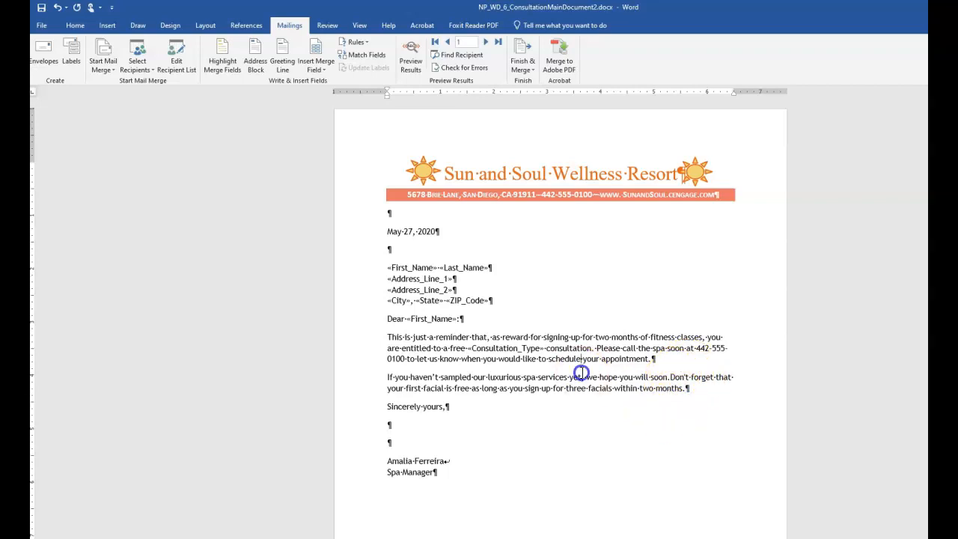
{"action": "left_click", "coordinate": [558, 360]}
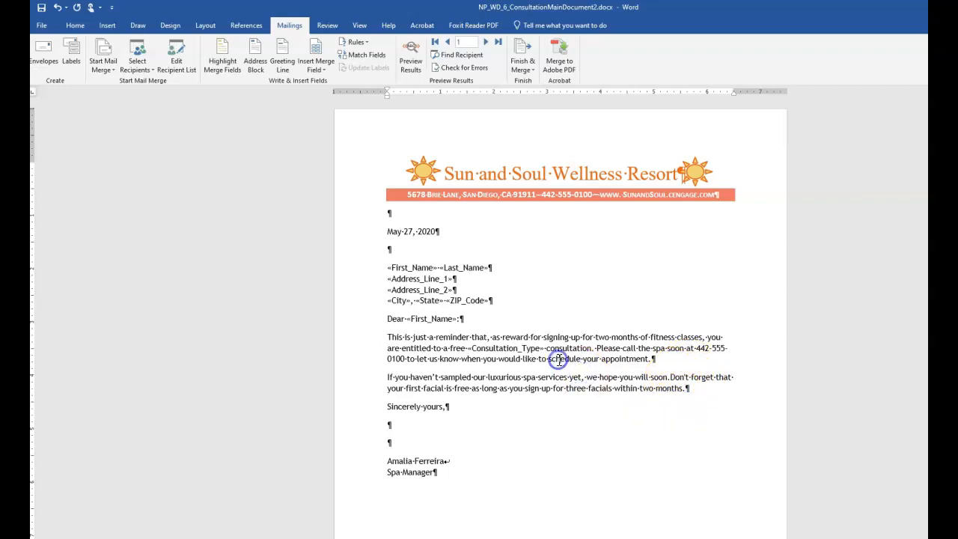
{"action": "left_click", "coordinate": [75, 25]}
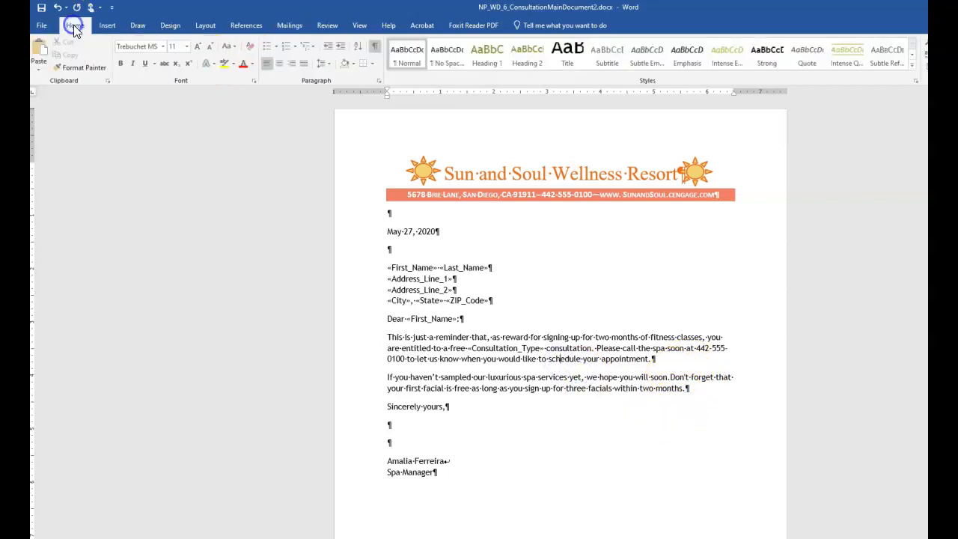
{"action": "left_click", "coordinate": [405, 348]}
{"action": "left_click", "coordinate": [81, 66]}
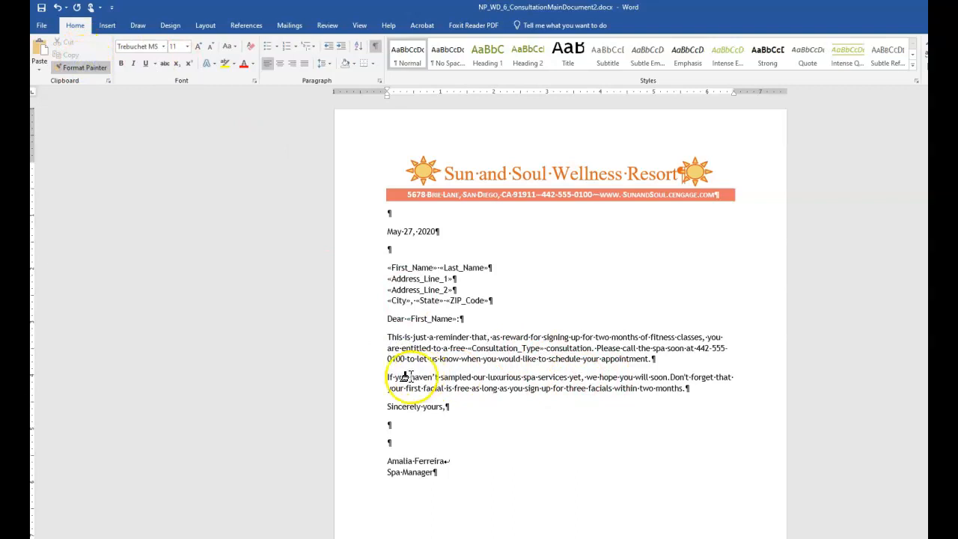
{"action": "left_click_drag", "start_coordinate": [488, 377], "coordinate": [708, 392]}
{"action": "left_click", "coordinate": [652, 360]}
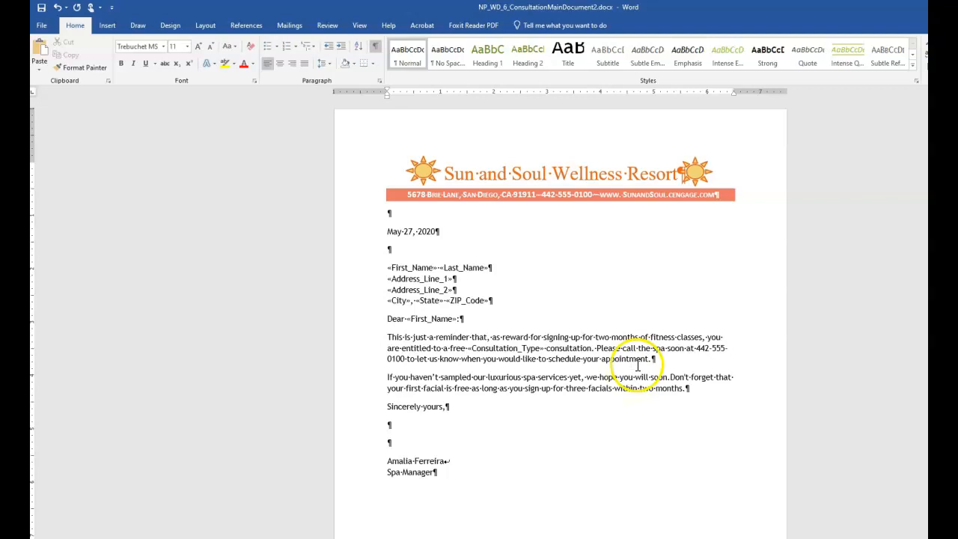
{"action": "left_click", "coordinate": [41, 9]}
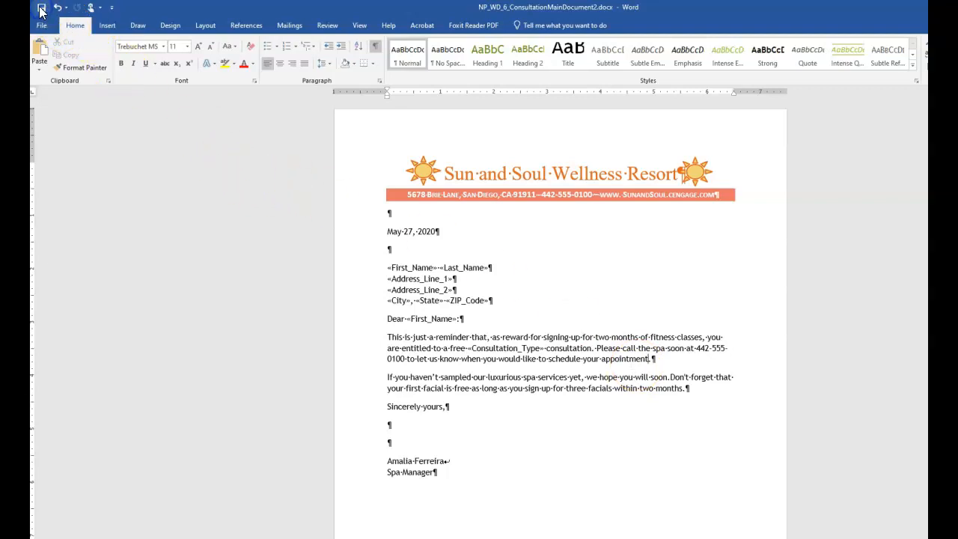
Step: Preview the merged letters for the first four recipients, recheck the first one, and return to the merge field view
{"action": "left_click", "coordinate": [289, 24]}
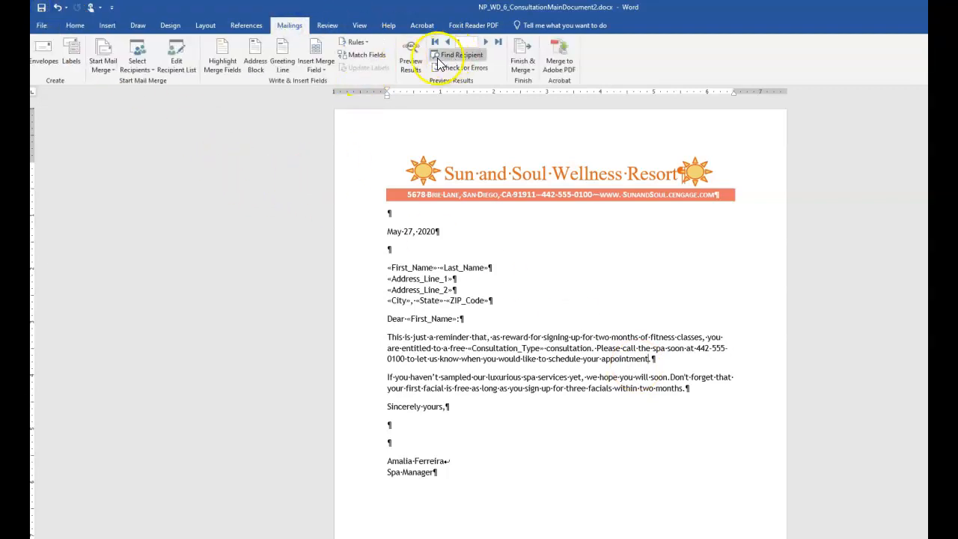
{"action": "left_click", "coordinate": [412, 58]}
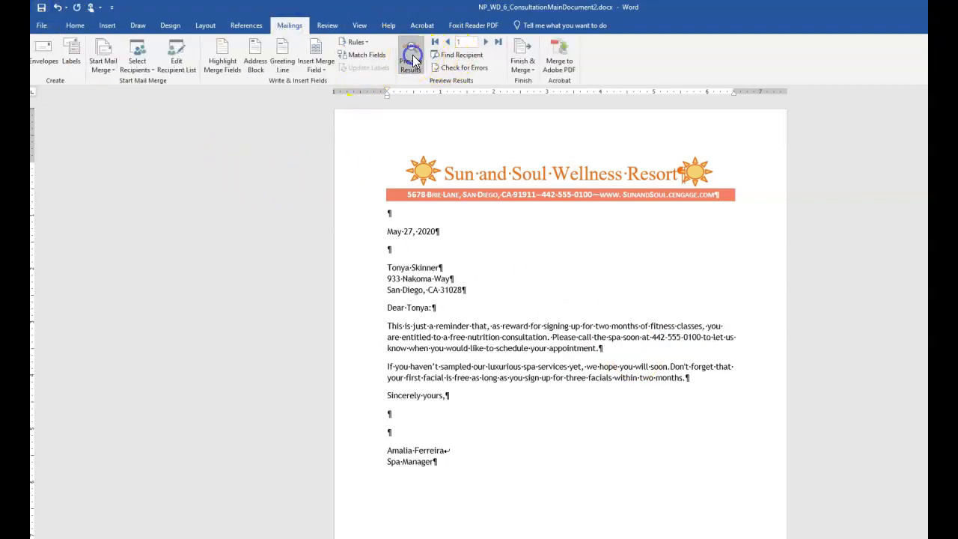
{"action": "left_click", "coordinate": [486, 42]}
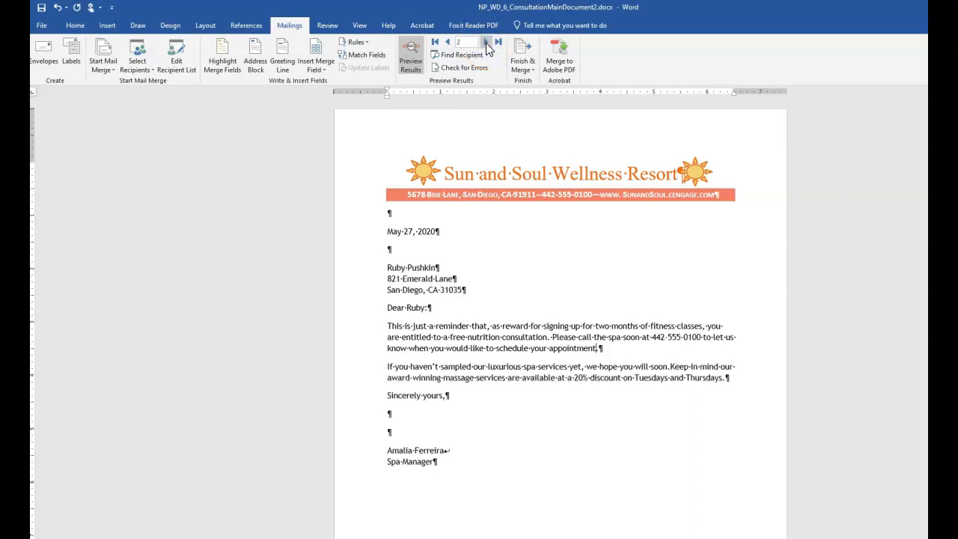
{"action": "left_click", "coordinate": [486, 43]}
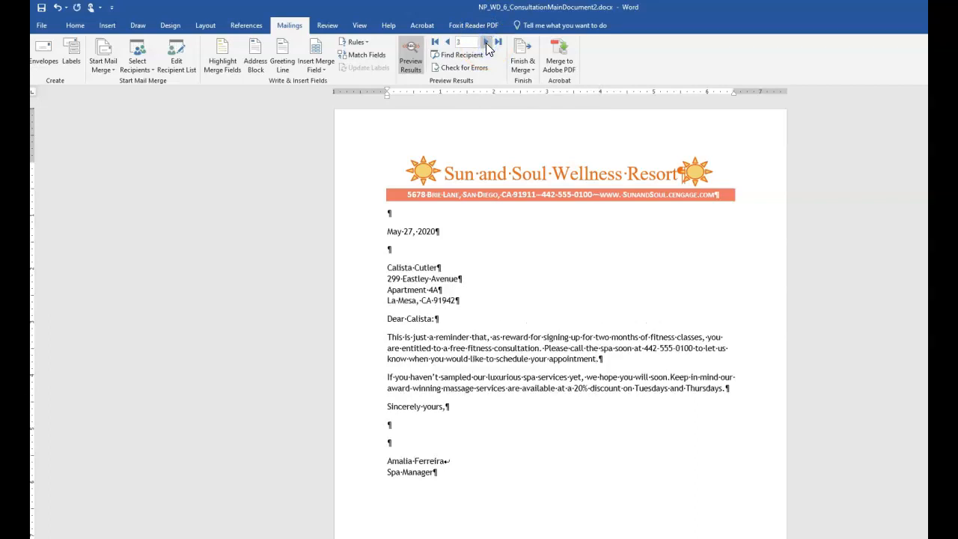
{"action": "left_click", "coordinate": [486, 43]}
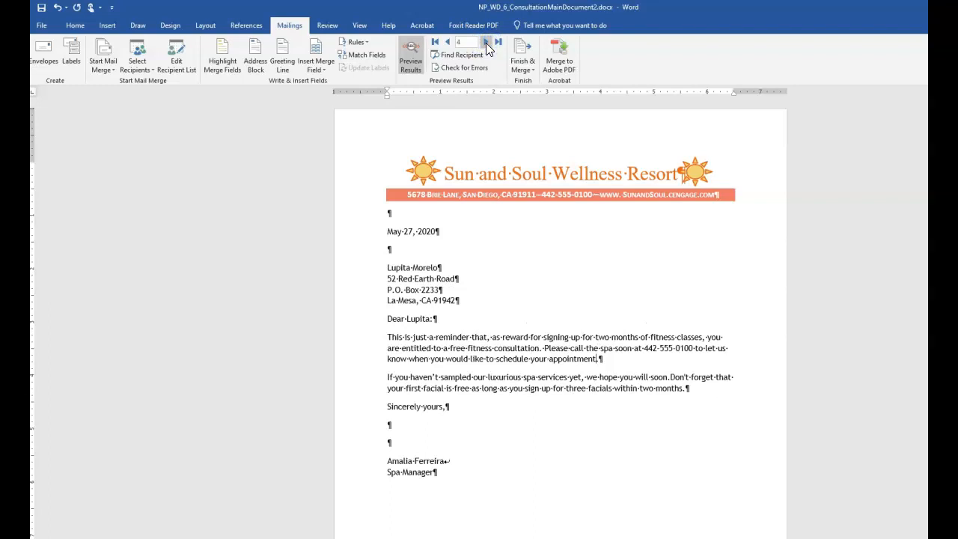
{"action": "left_click", "coordinate": [447, 45]}
{"action": "left_click", "coordinate": [447, 44]}
{"action": "left_click", "coordinate": [447, 45]}
{"action": "left_click", "coordinate": [413, 58]}
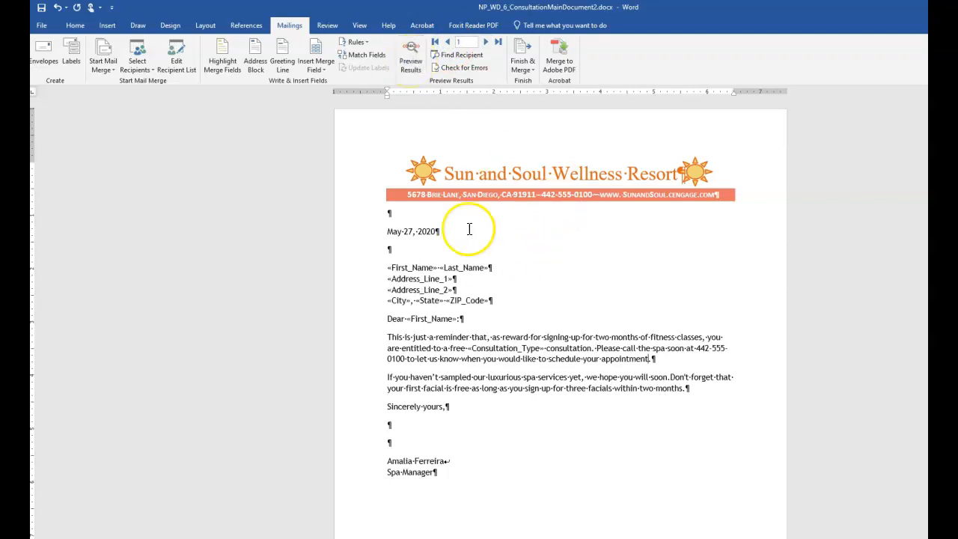
{"action": "left_click", "coordinate": [408, 66]}
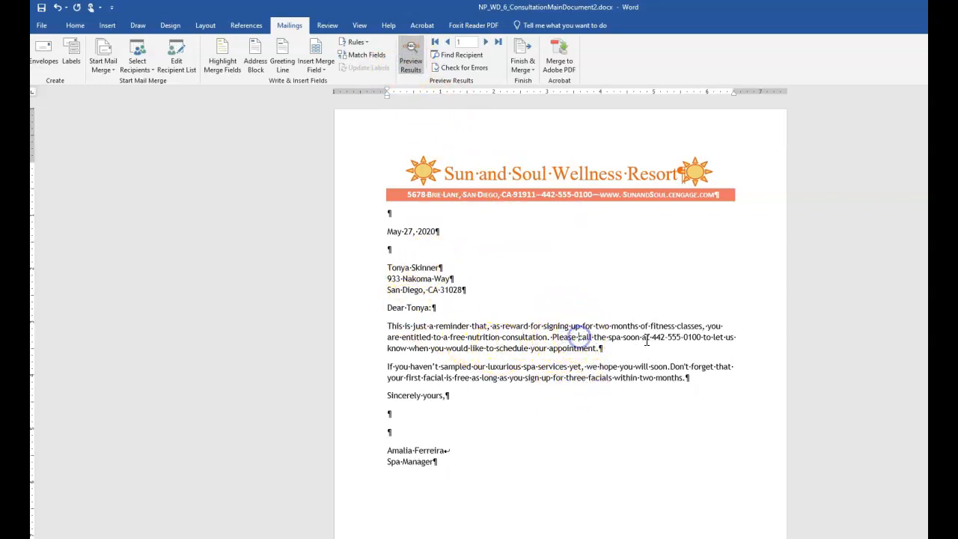
{"action": "key", "text": "BackSpace"}
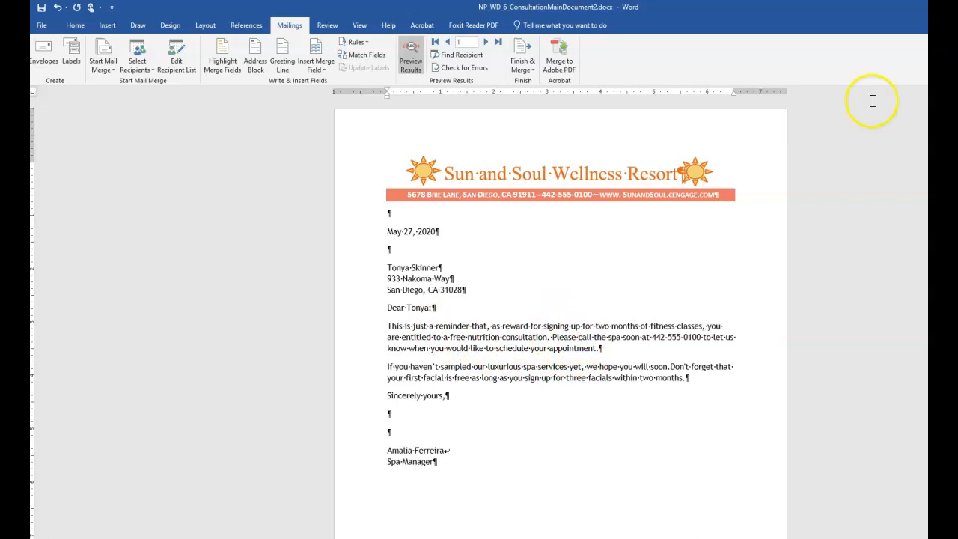
{"action": "left_click", "coordinate": [410, 60]}
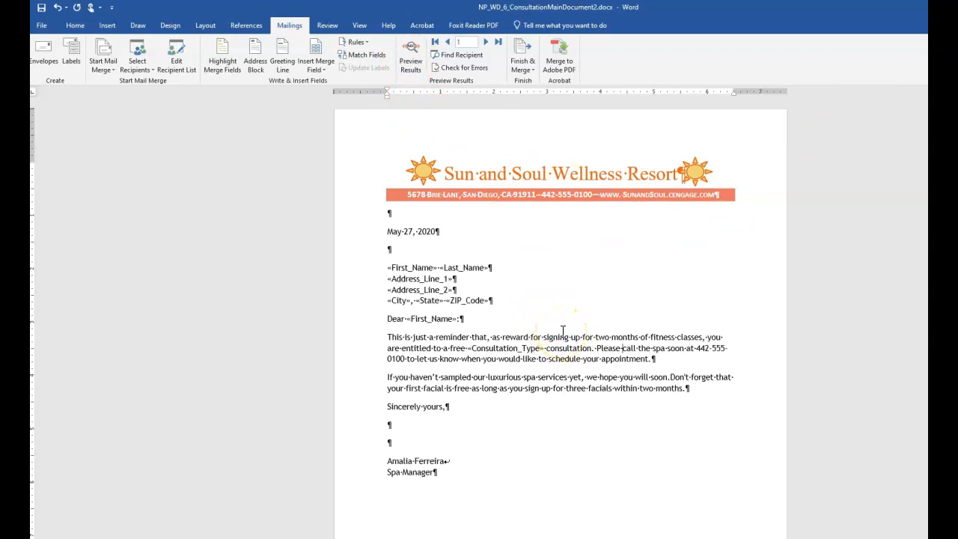
Step: Save the main document and merge all records into a new document of individual letters
{"action": "left_click", "coordinate": [41, 9]}
{"action": "left_click", "coordinate": [526, 67]}
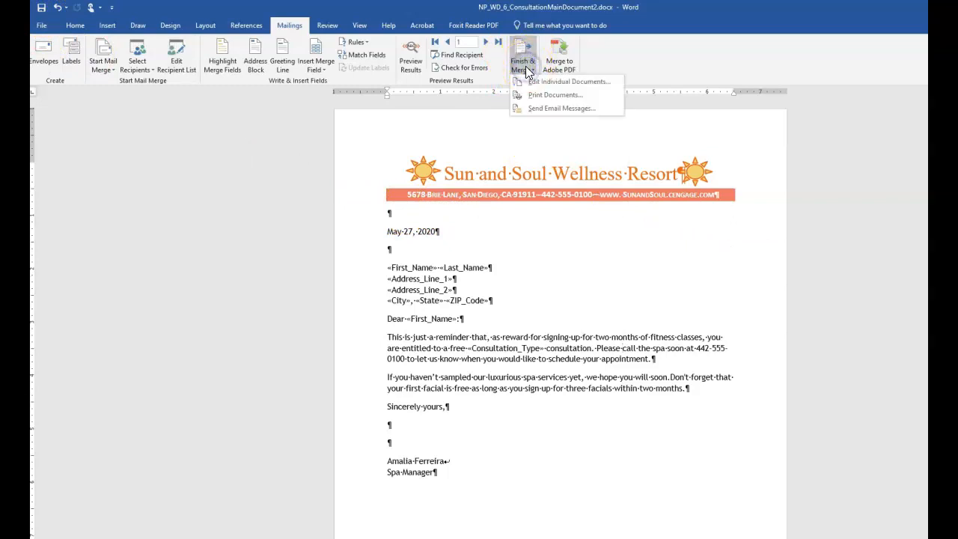
{"action": "left_click", "coordinate": [601, 83]}
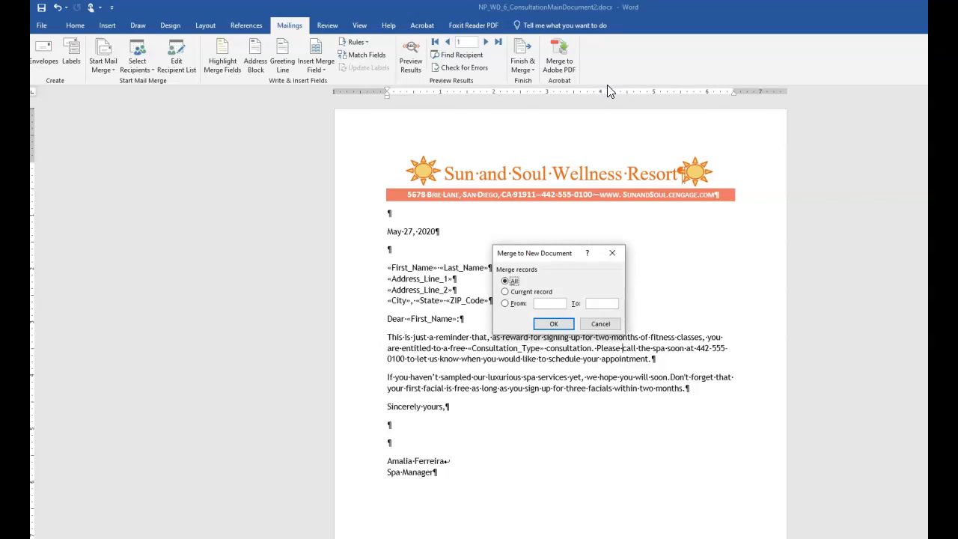
{"action": "left_click", "coordinate": [556, 324]}
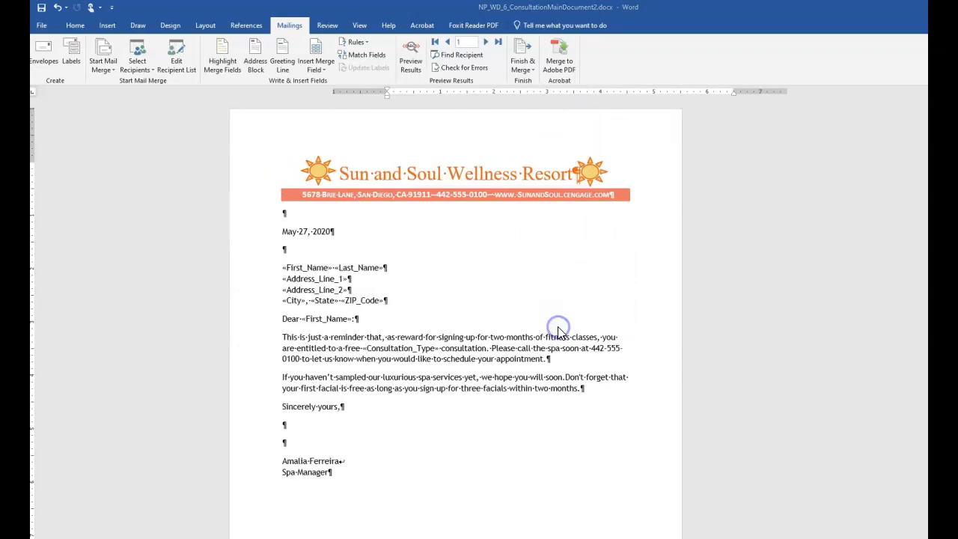
Step: Hide the formatting marks in the merged letters document
{"action": "scroll", "coordinate": [660, 309], "scroll_direction": "down", "scroll_amount": 2}
{"action": "scroll", "coordinate": [661, 309], "scroll_direction": "down", "scroll_amount": 8}
{"action": "scroll", "coordinate": [673, 320], "scroll_direction": "up", "scroll_amount": 4}
{"action": "left_click", "coordinate": [376, 46]}
{"action": "scroll", "coordinate": [644, 340], "scroll_direction": "up", "scroll_amount": 6}
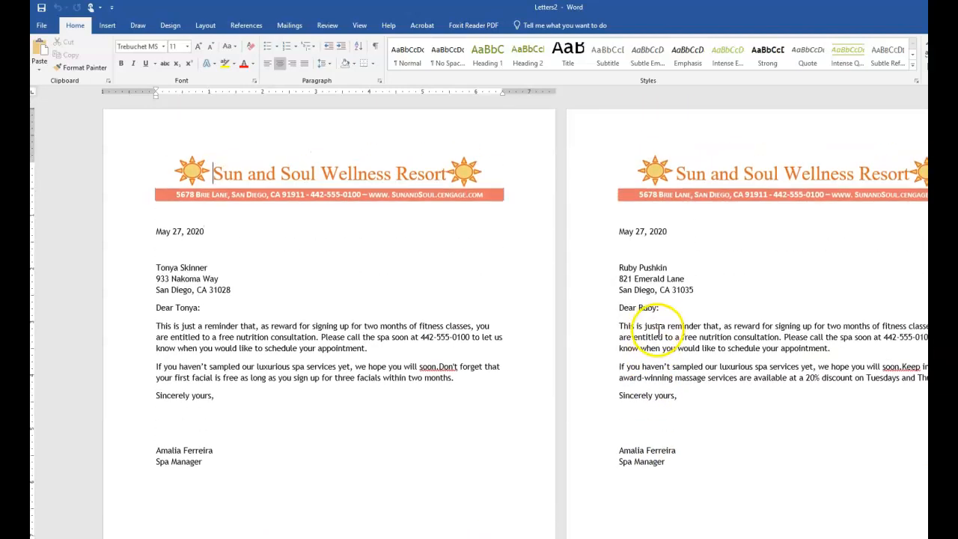
Step: Look through the merged letters to check each recipient's address, consultation type and favorite-service sentence
{"action": "scroll", "coordinate": [658, 333], "scroll_direction": "down", "scroll_amount": 7}
{"action": "scroll", "coordinate": [758, 394], "scroll_direction": "down", "scroll_amount": 3}
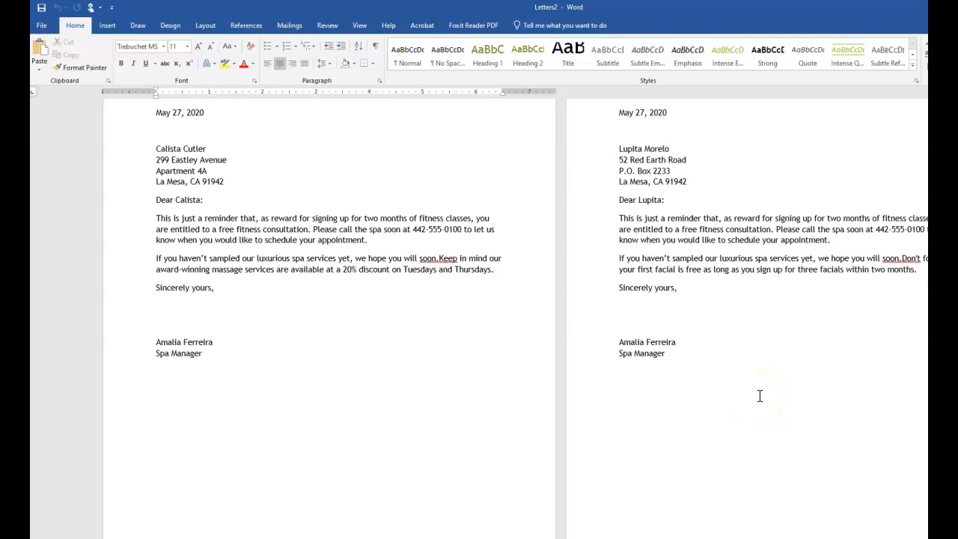
{"action": "scroll", "coordinate": [759, 395], "scroll_direction": "up", "scroll_amount": 3}
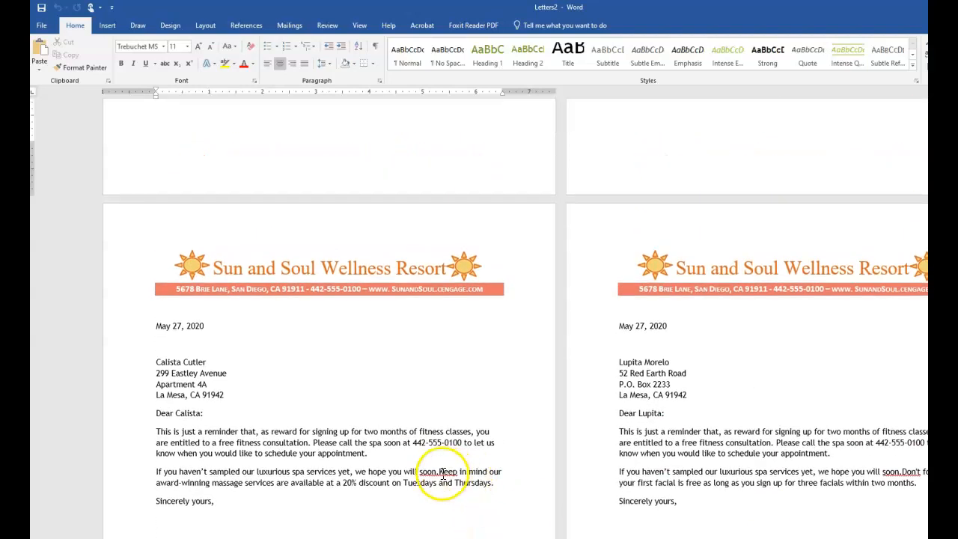
{"action": "scroll", "coordinate": [494, 464], "scroll_direction": "up", "scroll_amount": 2}
{"action": "scroll", "coordinate": [508, 463], "scroll_direction": "up", "scroll_amount": 5}
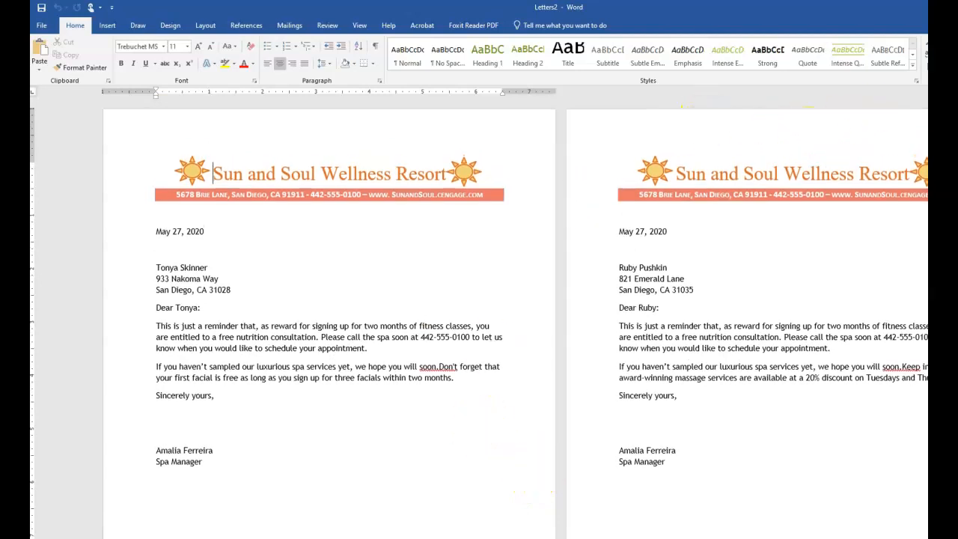
Step: Restore the merged letters window to a smaller size and position it over the main document window
{"action": "key", "text": "super+Down"}
{"action": "left_click_drag", "start_coordinate": [826, 131], "coordinate": [637, 31]}
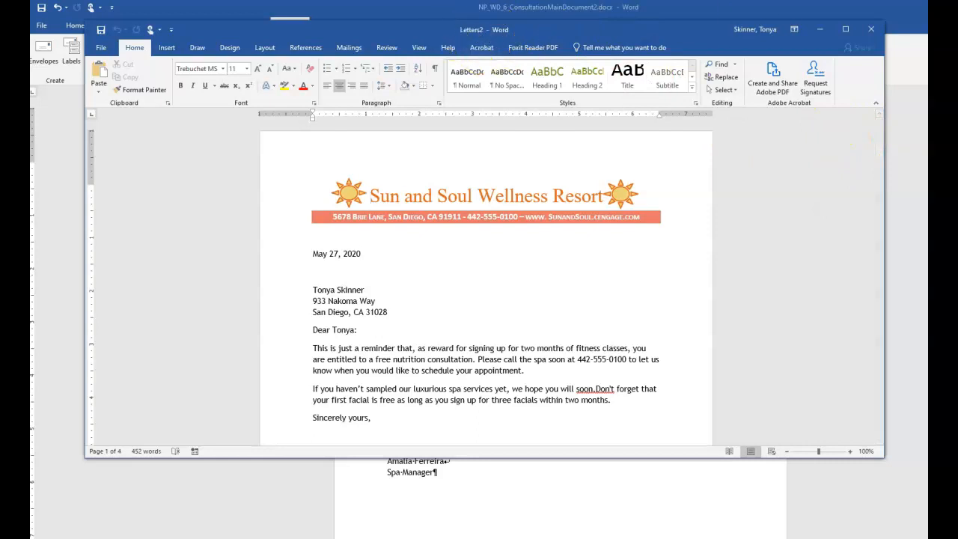
Step: Close the merged letters document without saving and insert a space before "Don't forget" in the main letter
{"action": "left_click", "coordinate": [871, 29]}
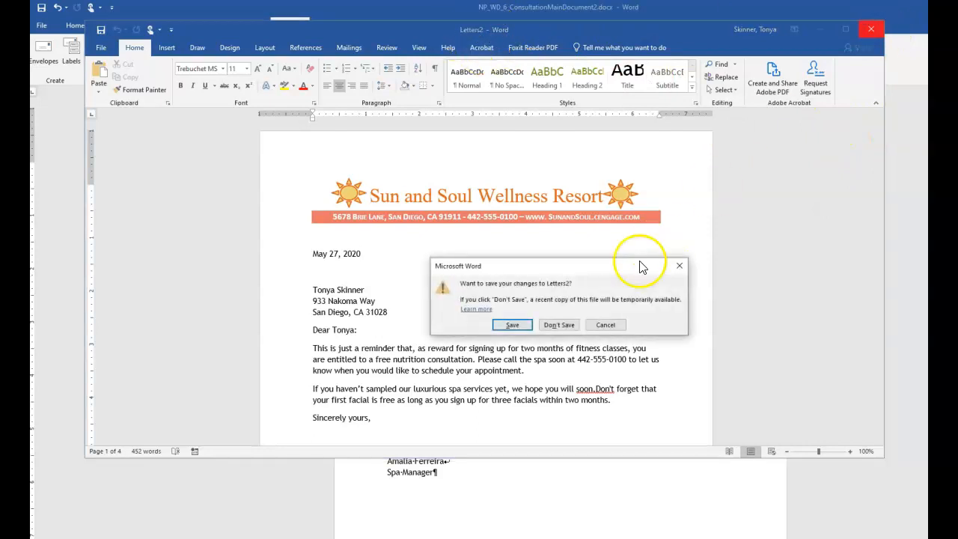
{"action": "left_click", "coordinate": [558, 324]}
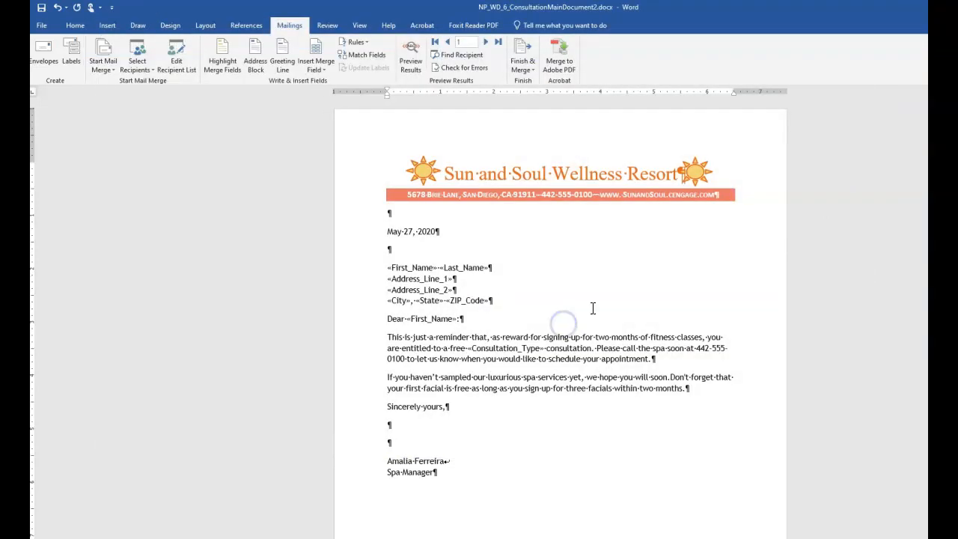
{"action": "left_click", "coordinate": [671, 376]}
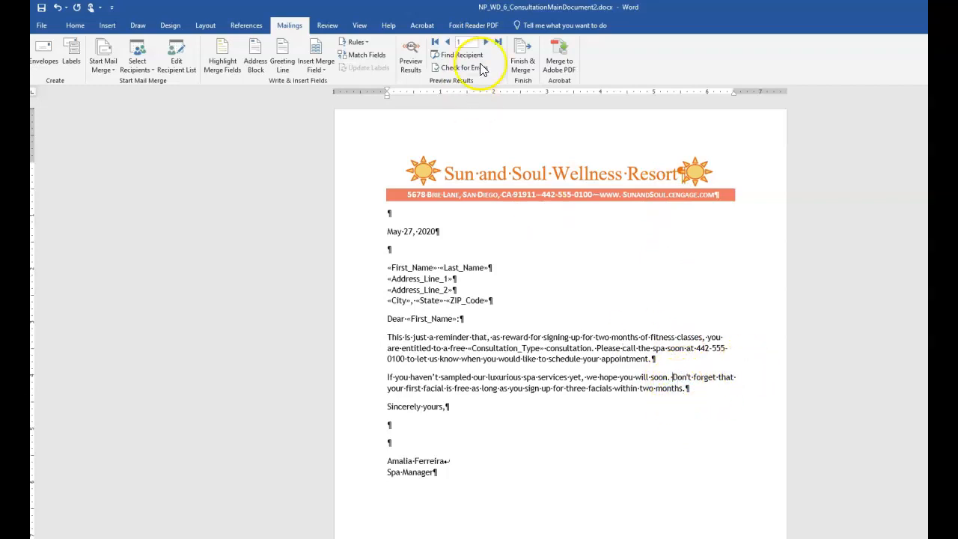
Step: Save the consultation main document
{"action": "left_click", "coordinate": [514, 66]}
{"action": "left_click", "coordinate": [41, 9]}
{"action": "left_click", "coordinate": [41, 9]}
{"action": "left_click", "coordinate": [524, 66]}
{"action": "left_click", "coordinate": [546, 91]}
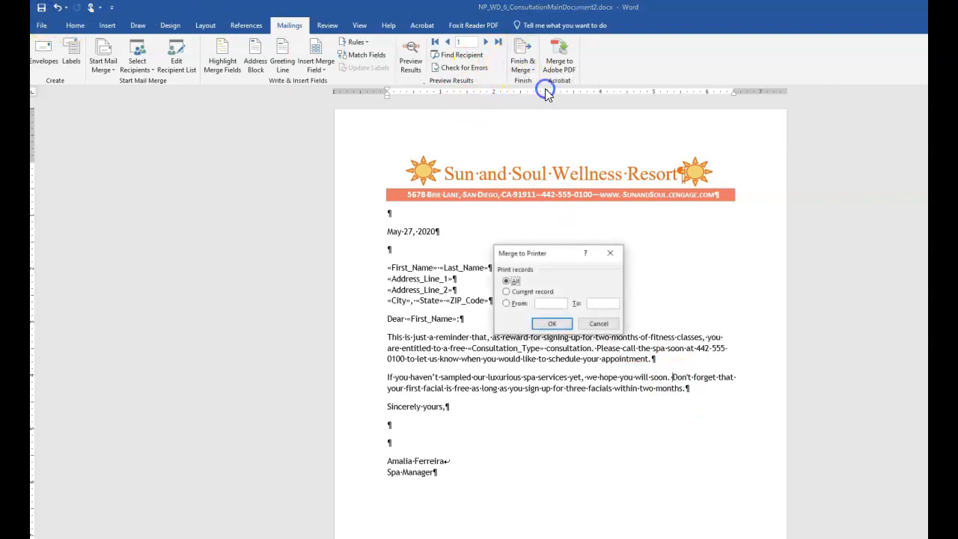
{"action": "left_click", "coordinate": [597, 324]}
Step: Merge all records into a new document of individual letters and check the sentence spacing
{"action": "left_click", "coordinate": [523, 68]}
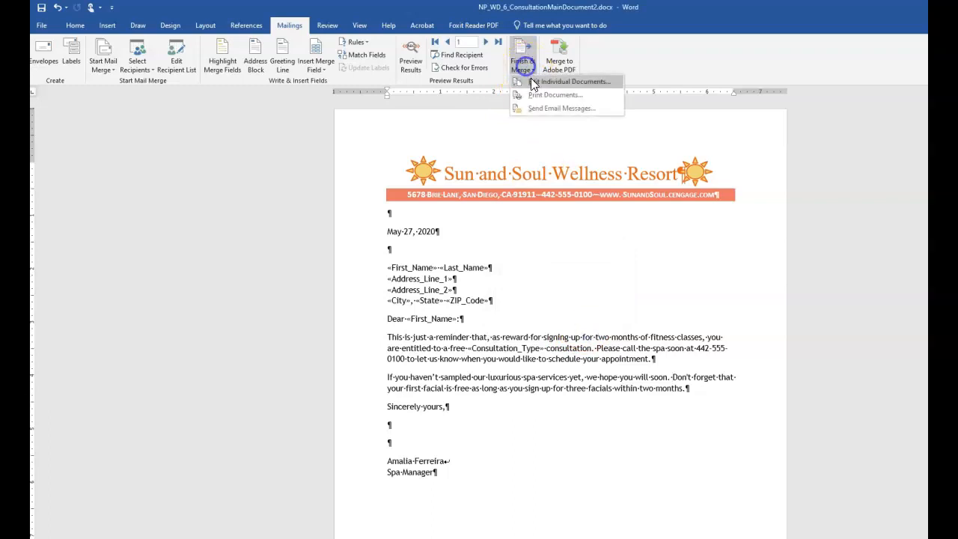
{"action": "left_click", "coordinate": [532, 80]}
{"action": "left_click", "coordinate": [554, 323]}
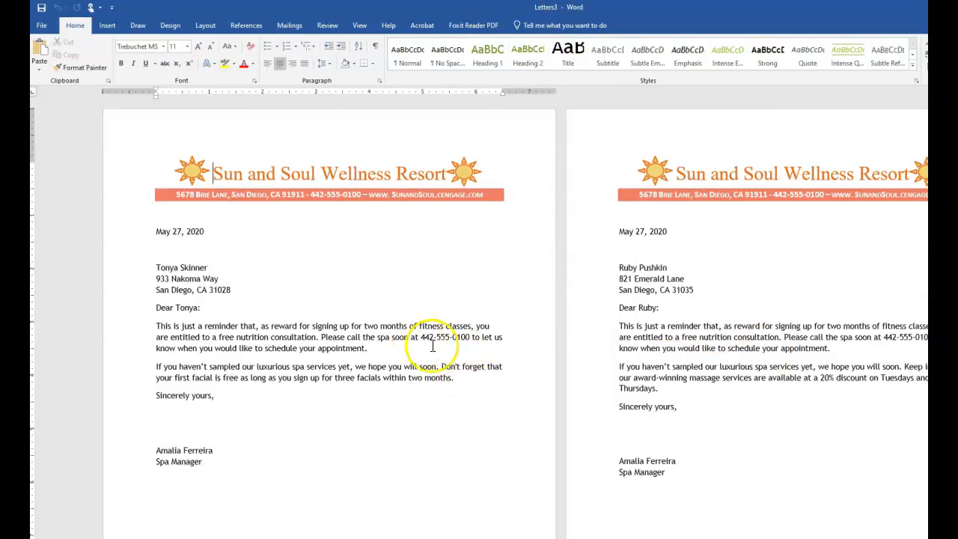
{"action": "scroll", "coordinate": [479, 352], "scroll_direction": "down", "scroll_amount": 1}
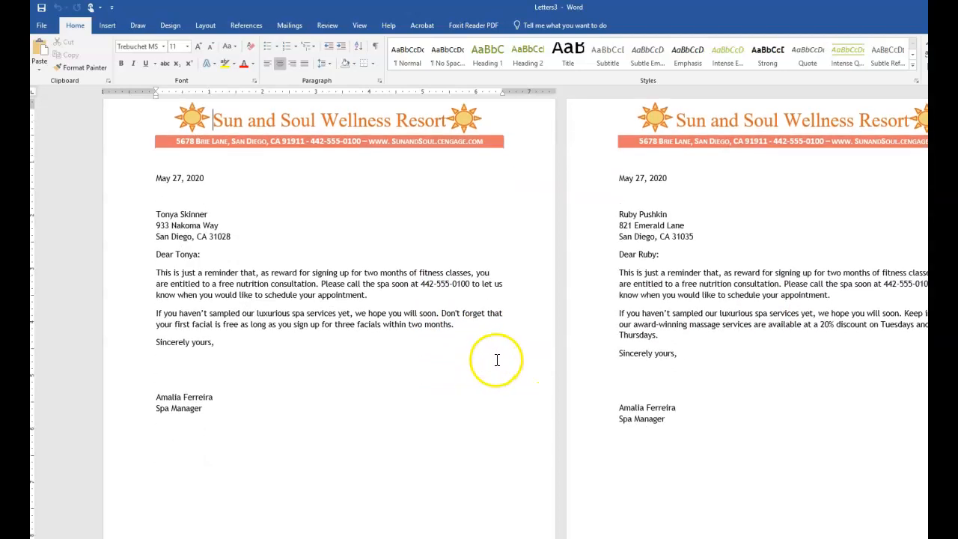
{"action": "scroll", "coordinate": [500, 357], "scroll_direction": "up", "scroll_amount": 1}
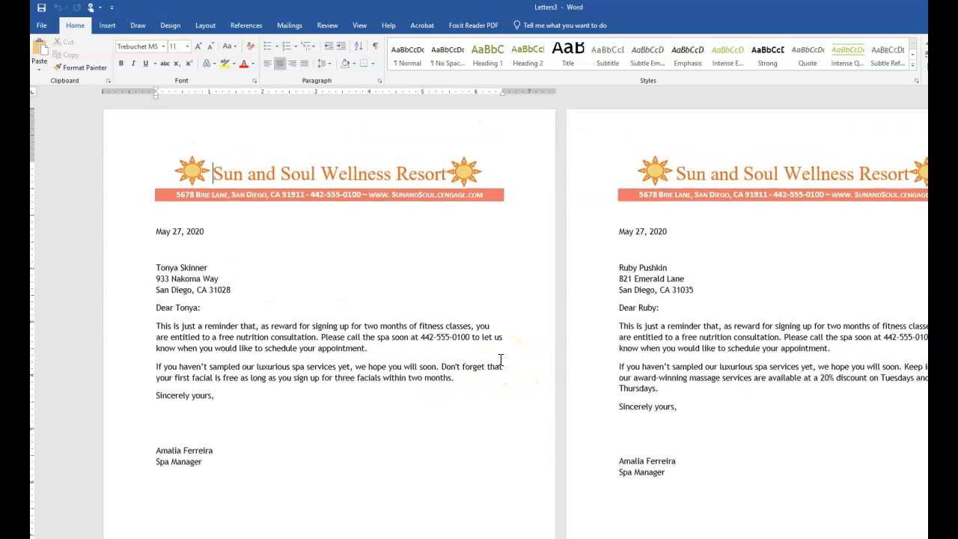
Step: Save the merged letters in the Word 6 folder as NP_WD_6_ConsultationMergedLetters
{"action": "left_click", "coordinate": [42, 25]}
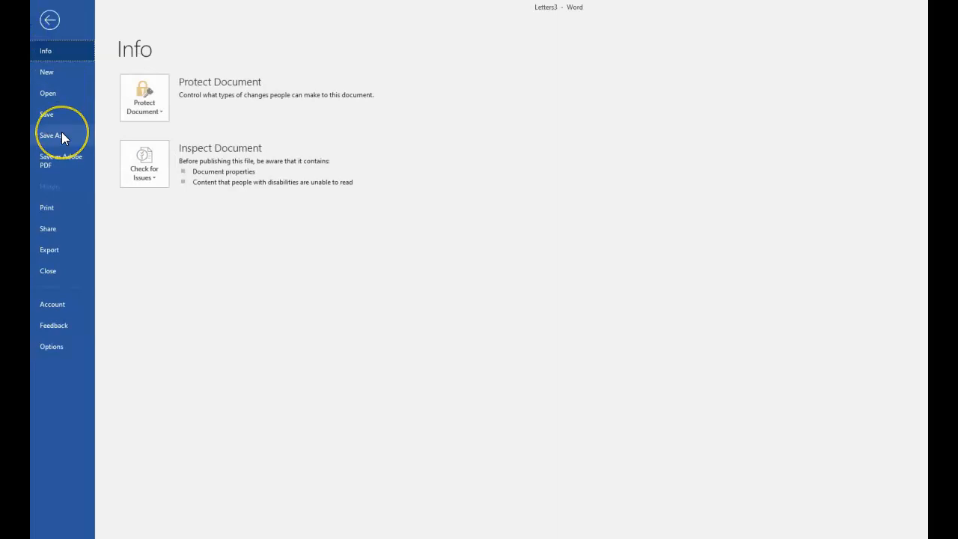
{"action": "left_click", "coordinate": [62, 132]}
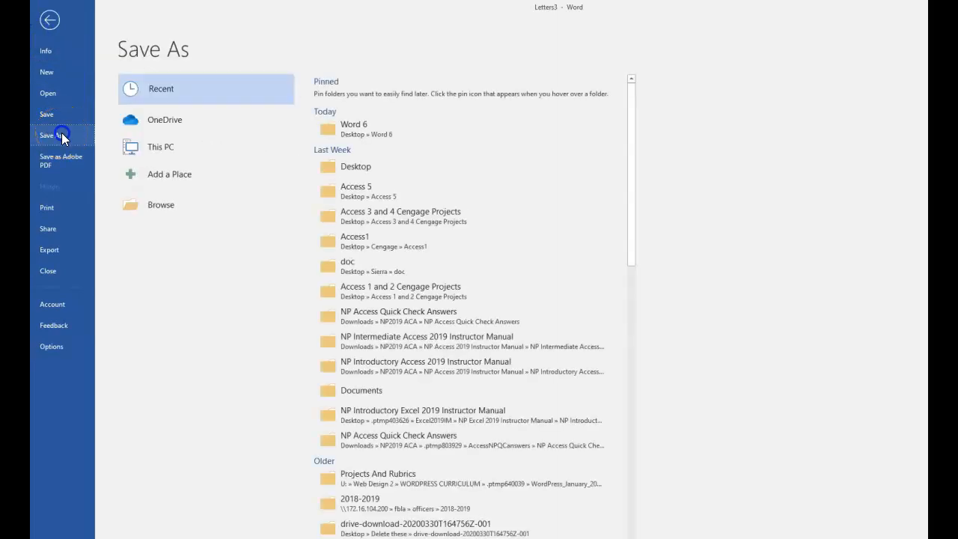
{"action": "left_click", "coordinate": [374, 129]}
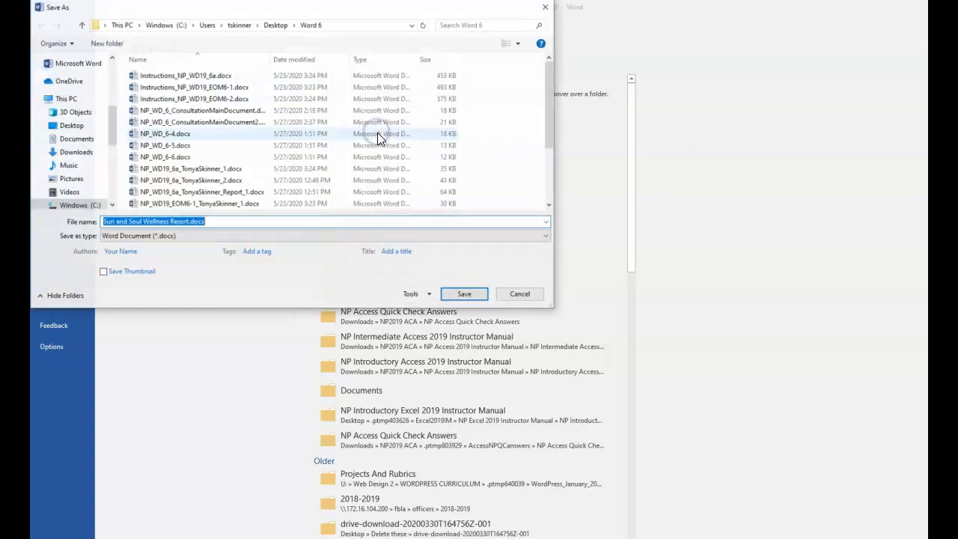
{"action": "type", "text": "NP_WD_"}
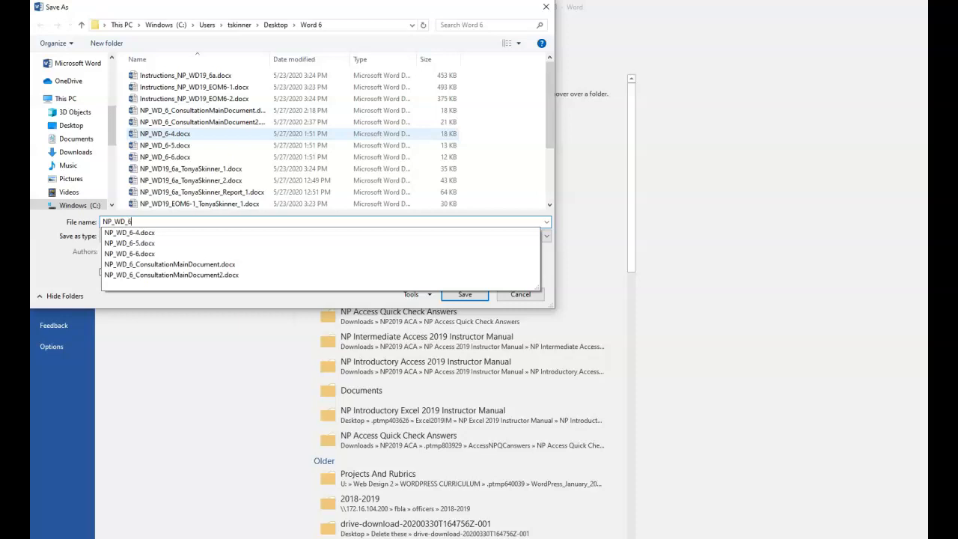
{"action": "type", "text": "6_Consu"}
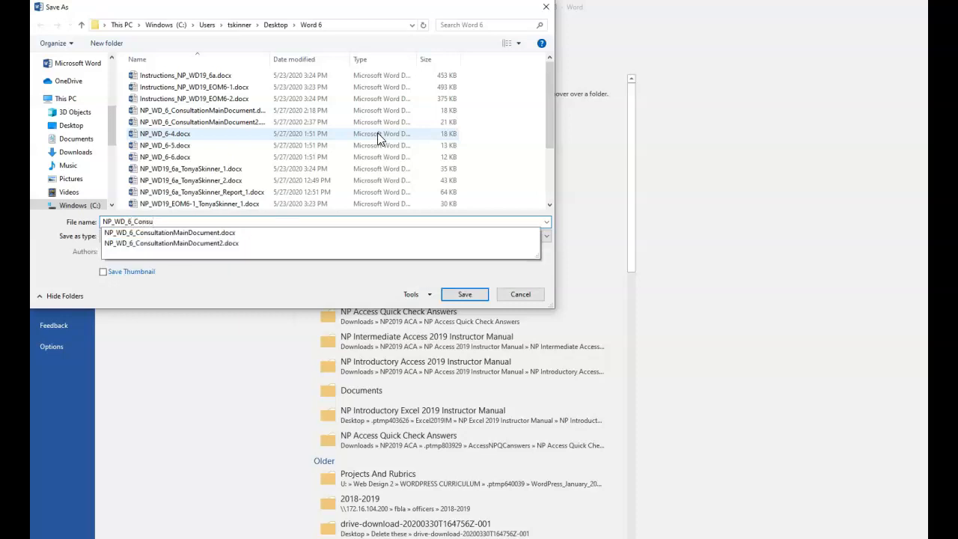
{"action": "type", "text": "ltationMergedLe"}
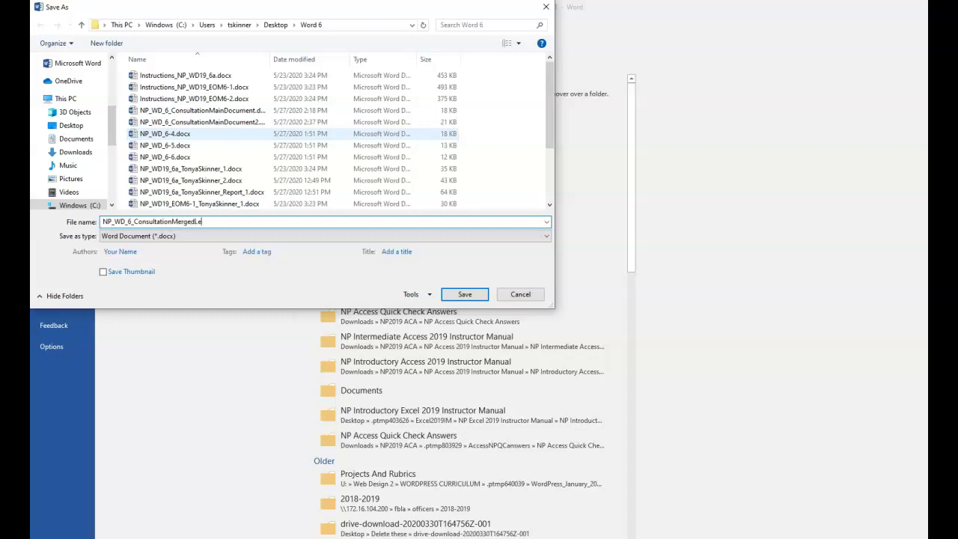
{"action": "type", "text": "tters"}
{"action": "key", "text": "Return"}
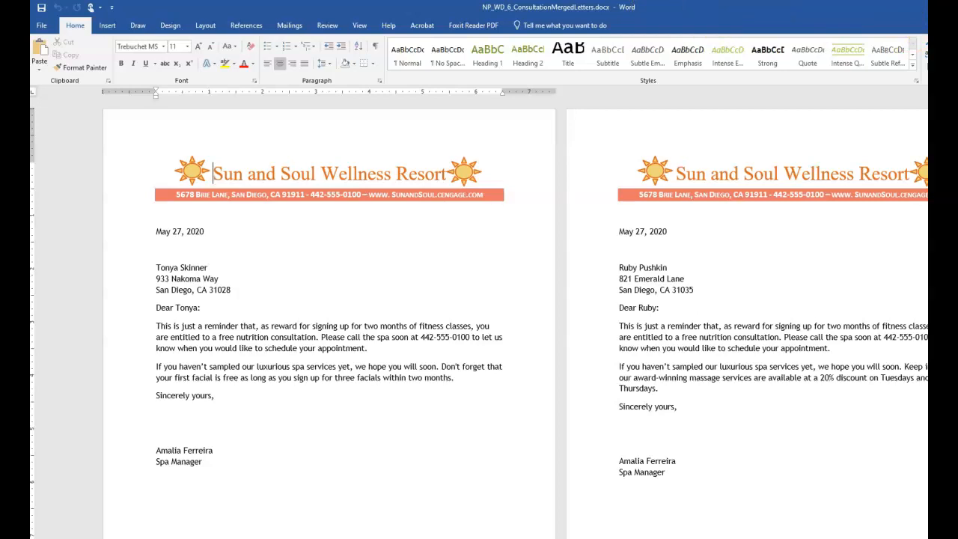
Step: Return to the main document and filter the mail merge recipients to the nutrition consultation type
{"action": "key", "text": "alt+Tab"}
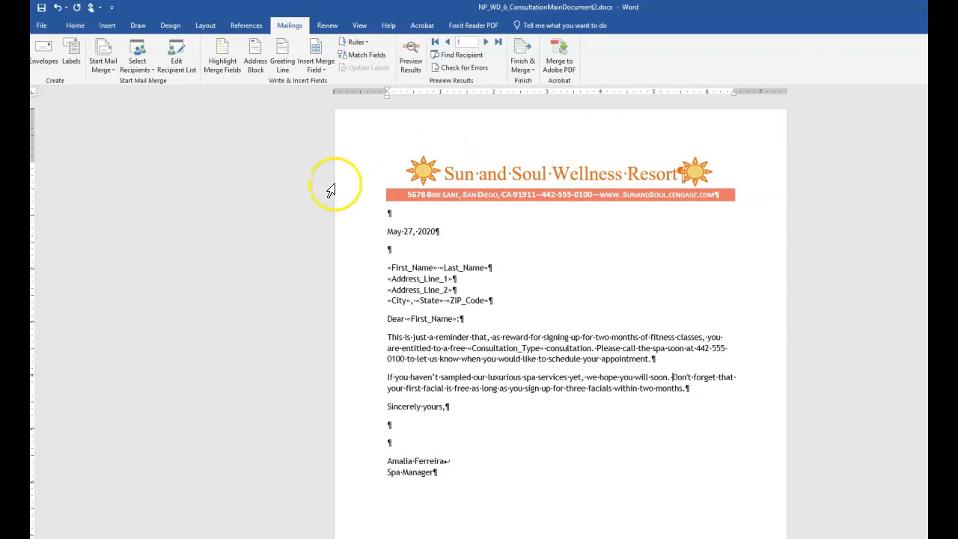
{"action": "left_click", "coordinate": [353, 232]}
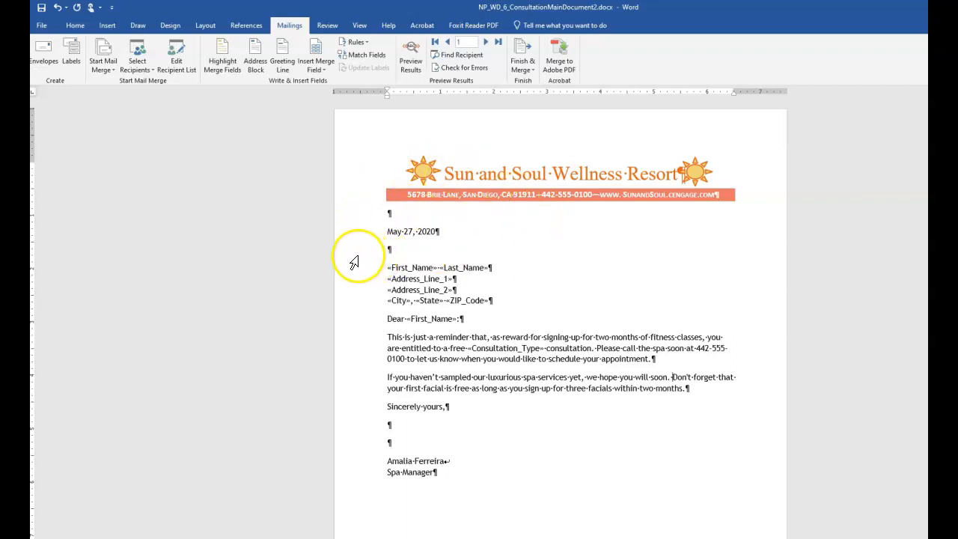
{"action": "left_click", "coordinate": [180, 65]}
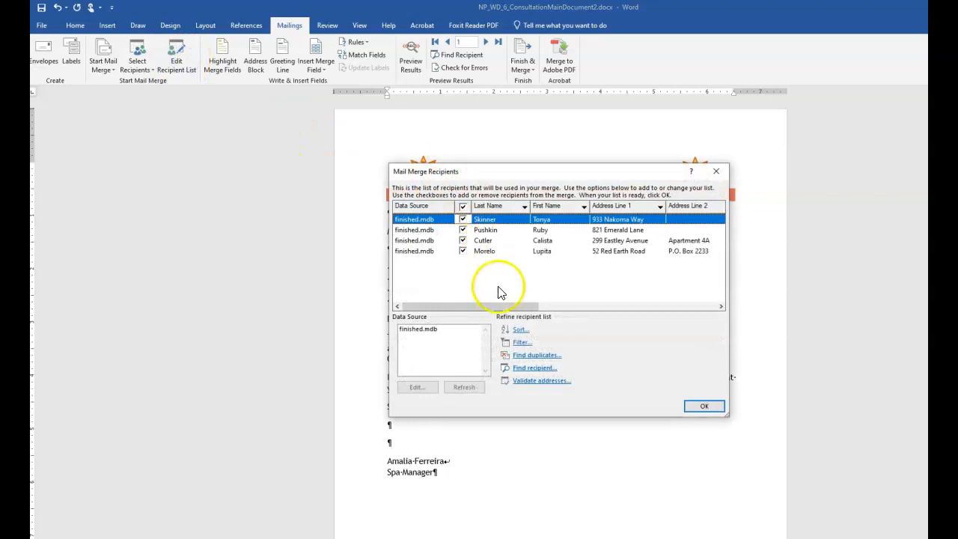
{"action": "left_click_drag", "start_coordinate": [505, 305], "coordinate": [696, 318]}
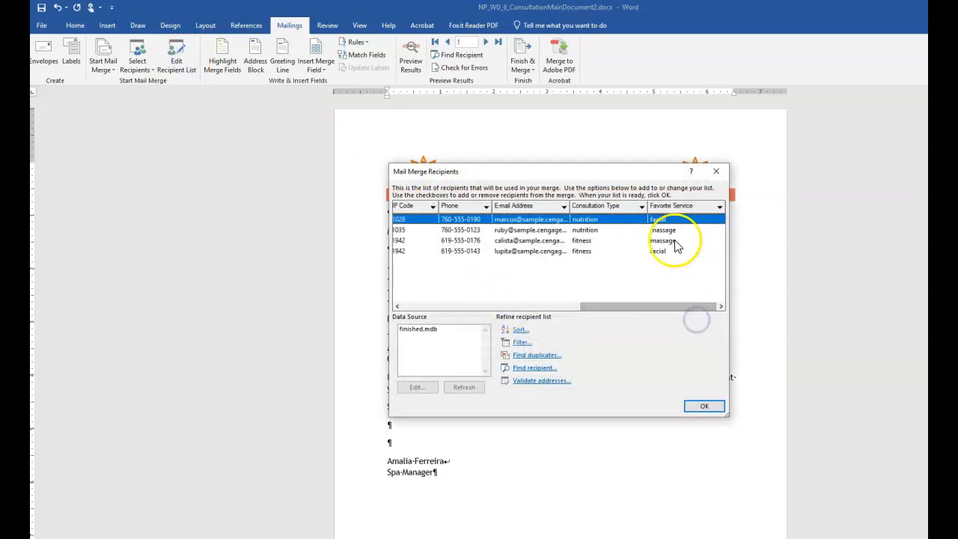
{"action": "left_click", "coordinate": [641, 206]}
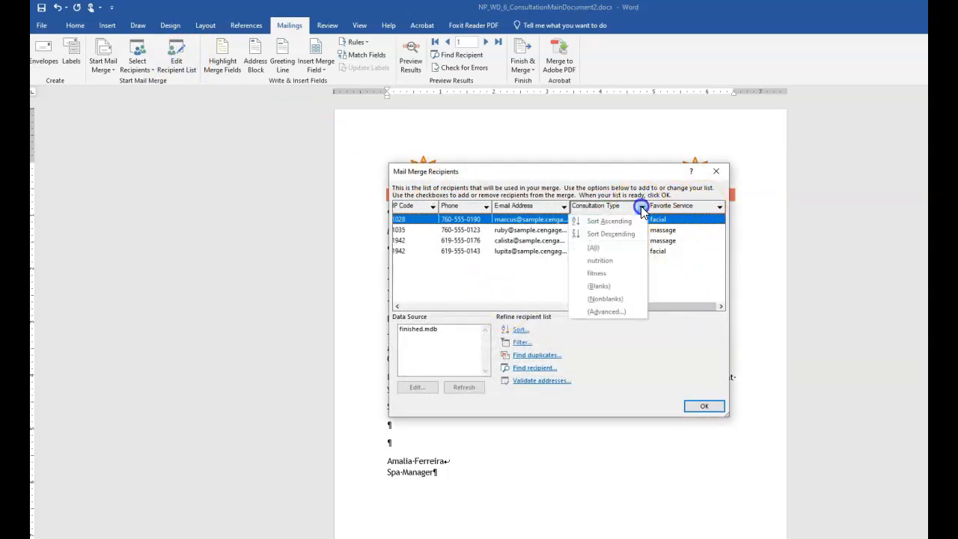
{"action": "left_click", "coordinate": [581, 260]}
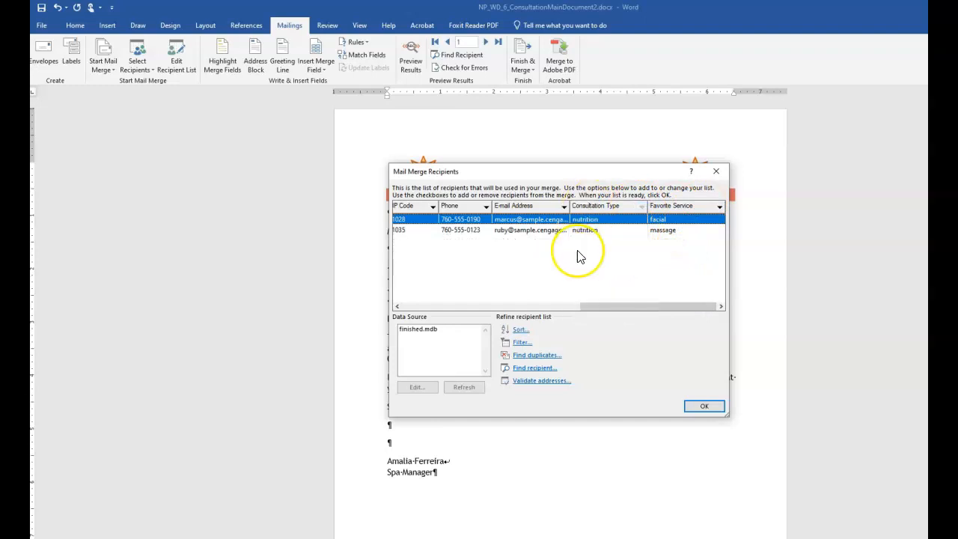
{"action": "left_click", "coordinate": [704, 406]}
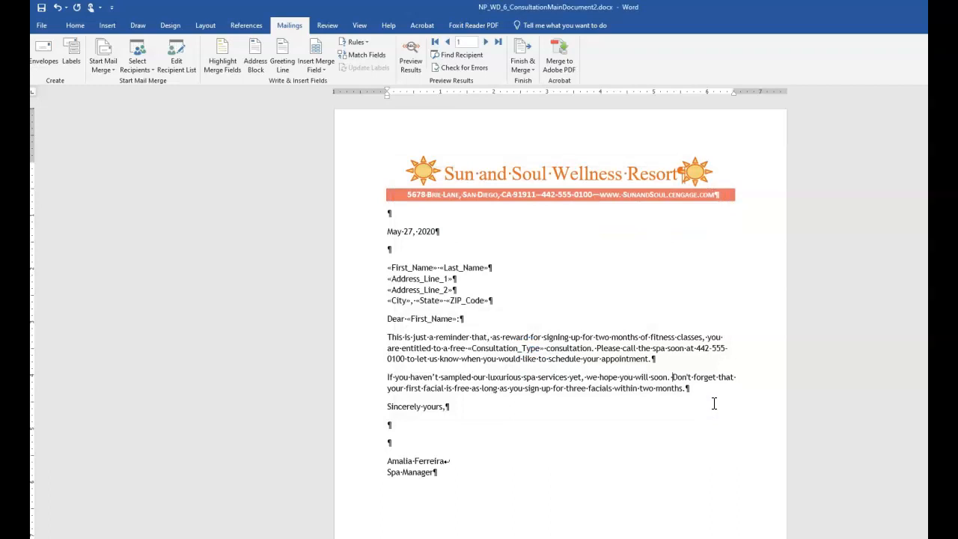
Step: Merge all the filtered nutrition records into a new document and look over the resulting letters
{"action": "left_click", "coordinate": [524, 60]}
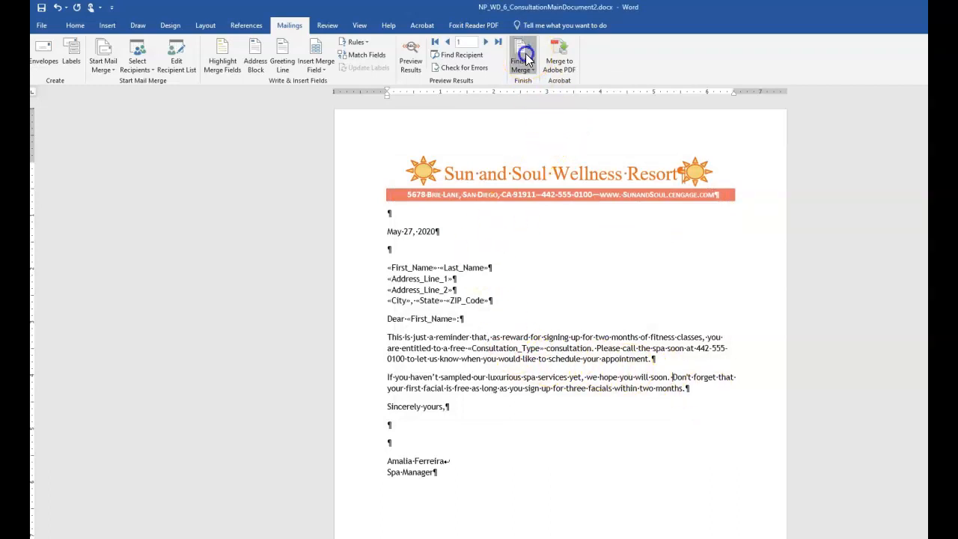
{"action": "left_click", "coordinate": [543, 83]}
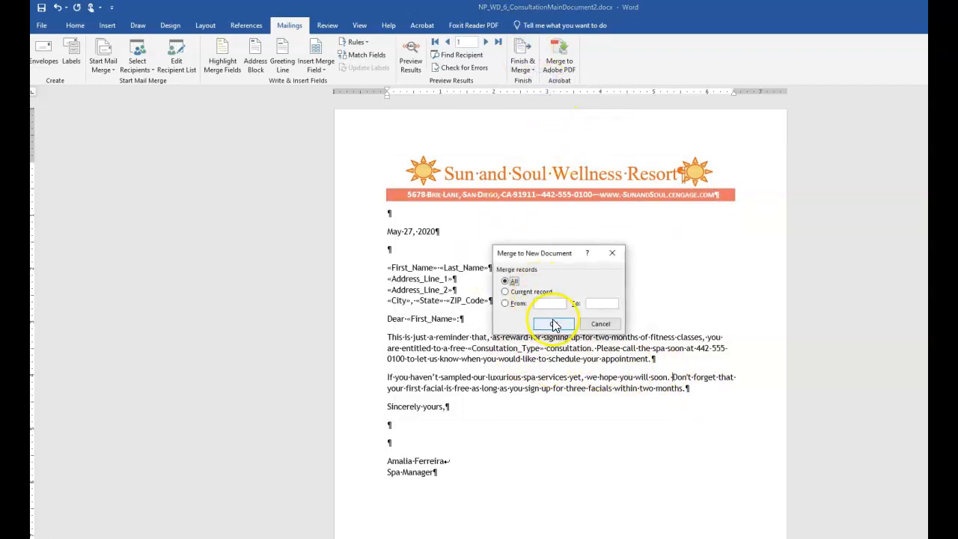
{"action": "left_click", "coordinate": [554, 324]}
{"action": "scroll", "coordinate": [685, 359], "scroll_direction": "down", "scroll_amount": 2}
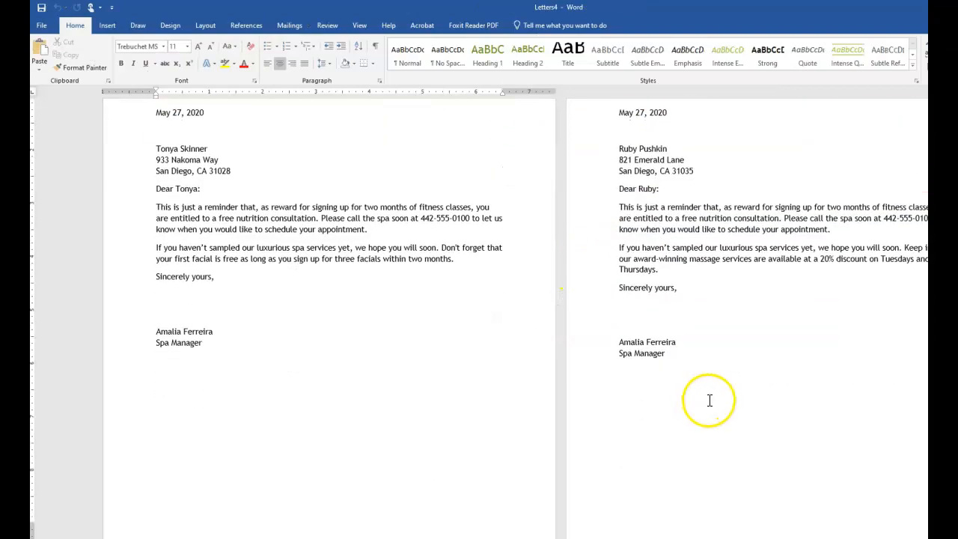
{"action": "scroll", "coordinate": [710, 400], "scroll_direction": "up", "scroll_amount": 3}
Step: Save the filtered merged letters in the Word 6 folder as NP_WD_6_ConsultationMergedLetters2
{"action": "left_click", "coordinate": [41, 24]}
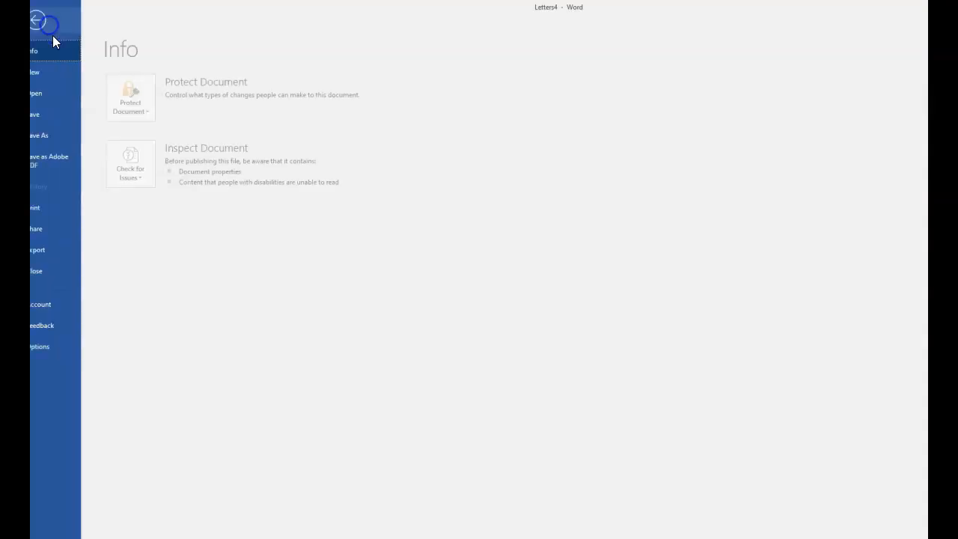
{"action": "left_click", "coordinate": [51, 136]}
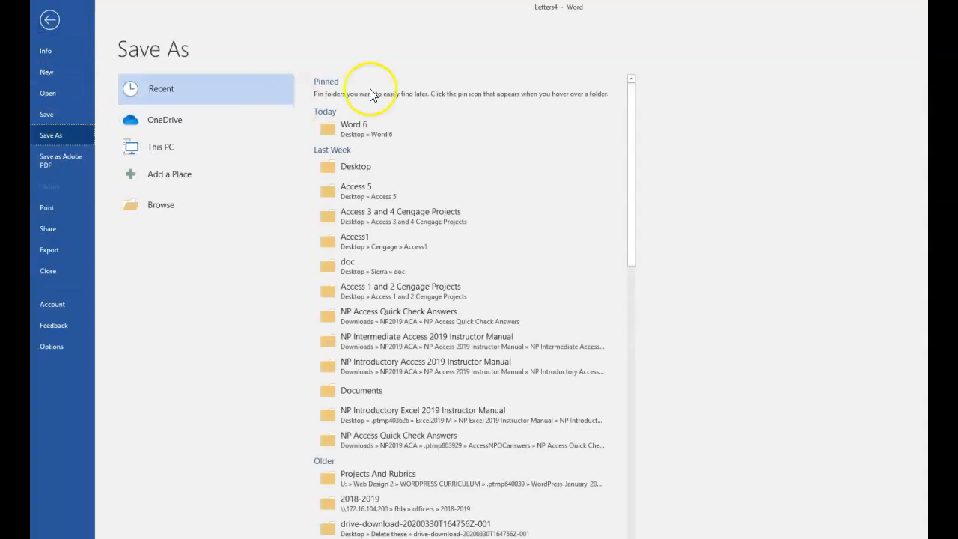
{"action": "left_click", "coordinate": [364, 124]}
{"action": "type", "text": "NP_WD_"}
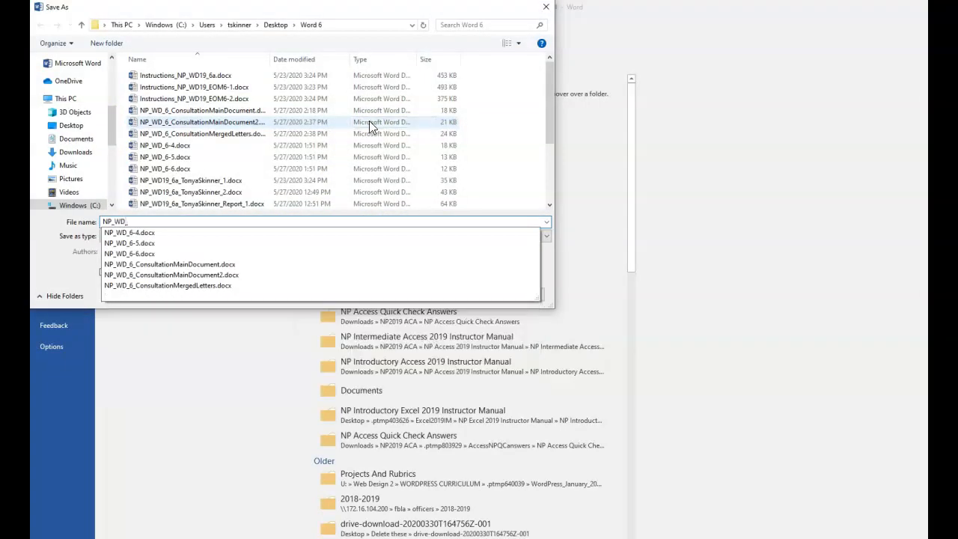
{"action": "type", "text": "6_Consul"}
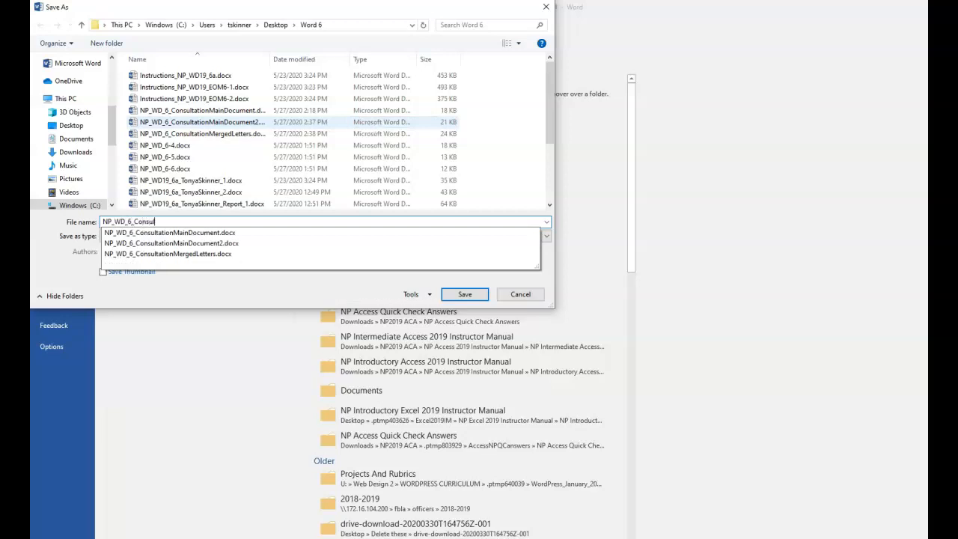
{"action": "type", "text": "tationMer"}
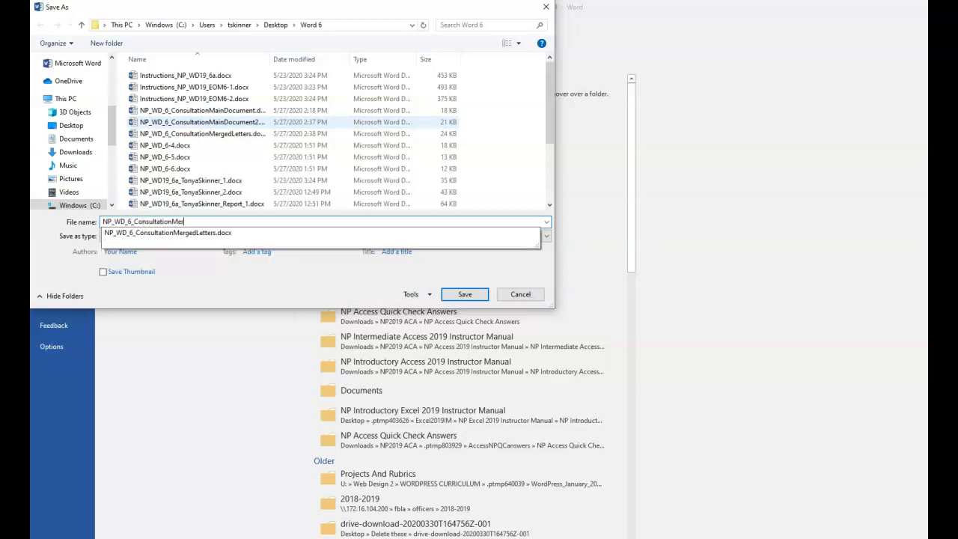
{"action": "type", "text": "gedLetters2"}
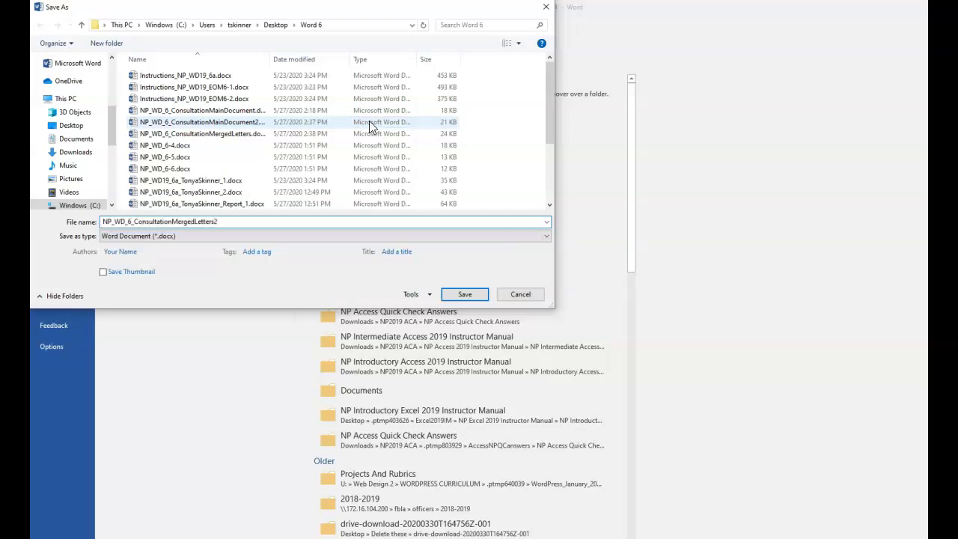
{"action": "key", "text": "Return"}
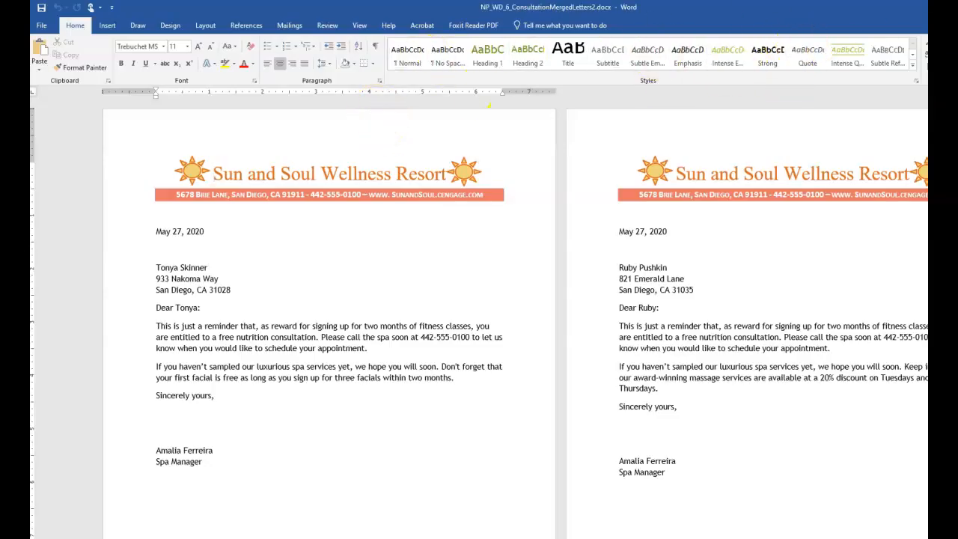
Step: Close the open merged letters and the main document, saving the changes to NP_WD_6_ConsultationMainDocument2
{"action": "key", "text": "ctrl+w"}
{"action": "key", "text": "ctrl+w"}
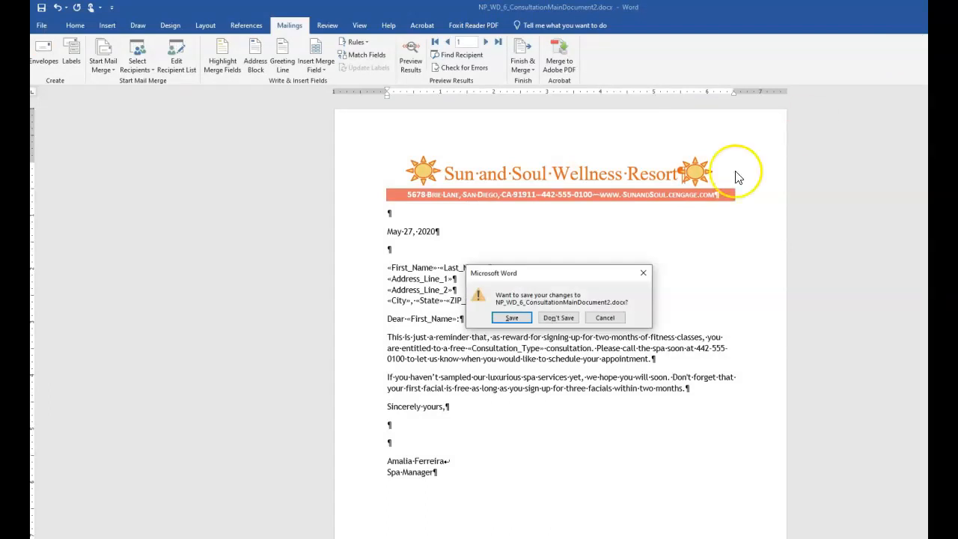
{"action": "left_click", "coordinate": [512, 318]}
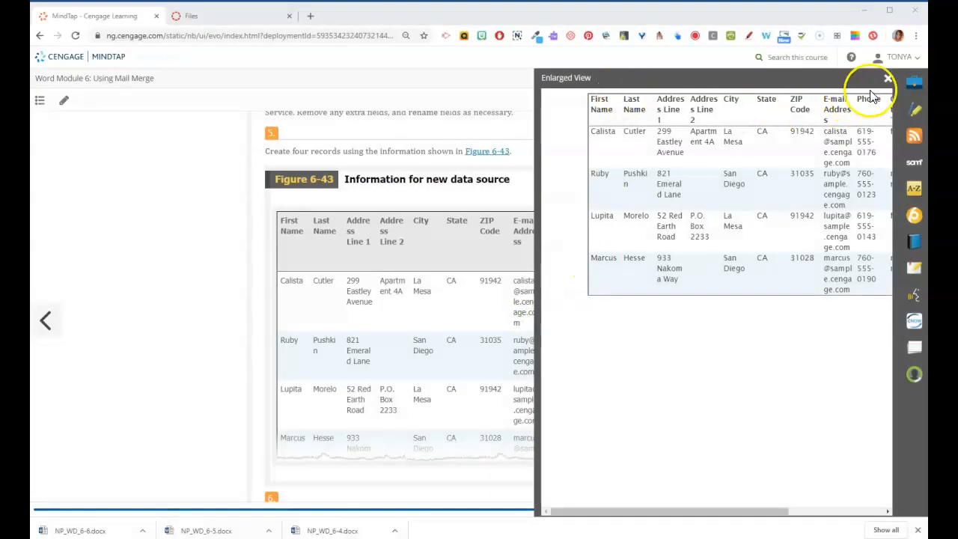
Step: Close the enlarged data source table in MindTap and review the assignment instructions from step 12 onward
{"action": "left_click", "coordinate": [889, 78]}
{"action": "scroll", "coordinate": [509, 299], "scroll_direction": "down", "scroll_amount": 15}
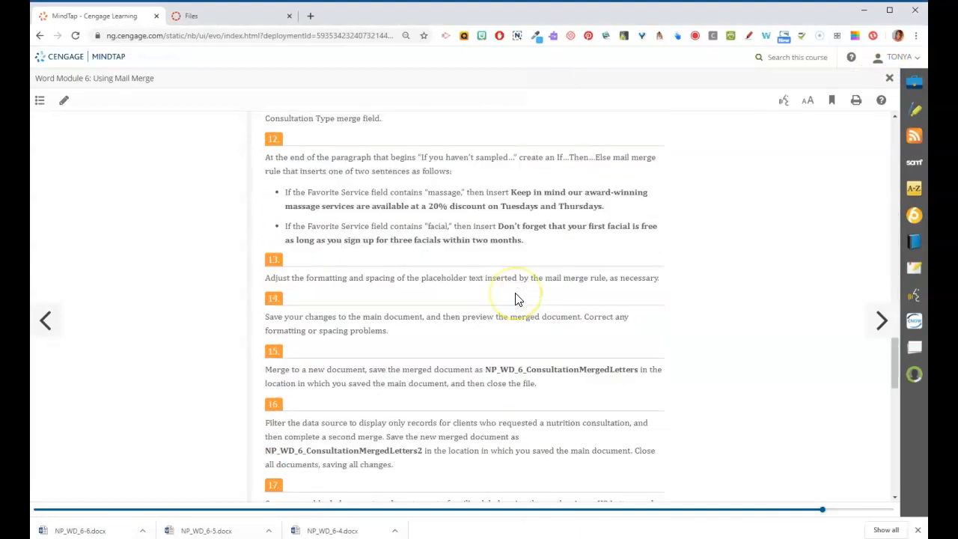
Step: Read the label instructions in step 17 and copy the file name NP_WD_6_SpaLabelsMainDocument
{"action": "scroll", "coordinate": [516, 300], "scroll_direction": "down", "scroll_amount": 3}
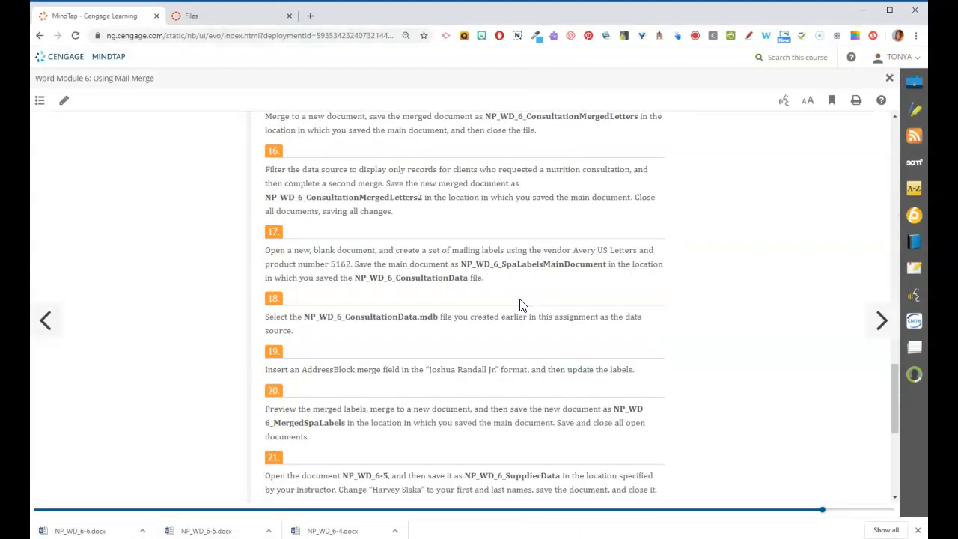
{"action": "scroll", "coordinate": [522, 306], "scroll_direction": "down", "scroll_amount": 1}
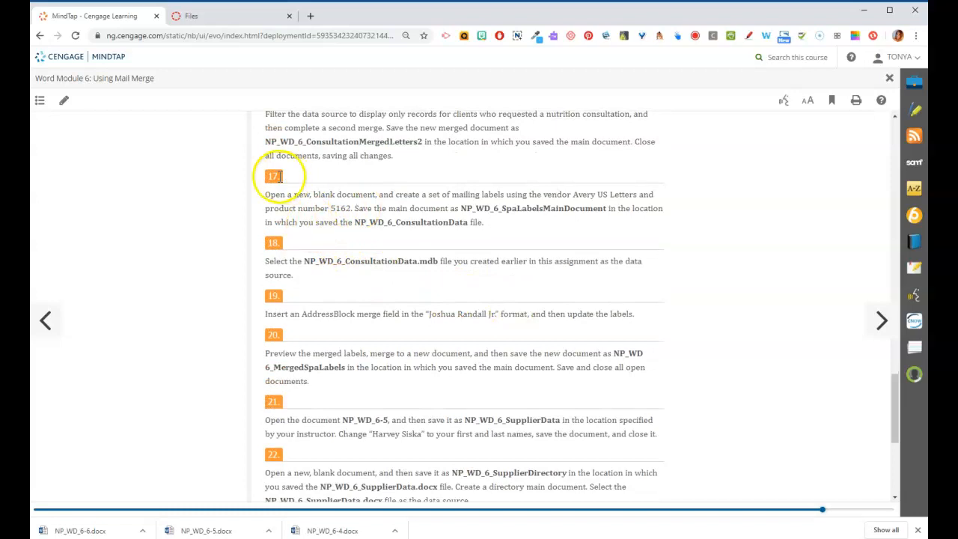
{"action": "scroll", "coordinate": [300, 191], "scroll_direction": "down", "scroll_amount": 1}
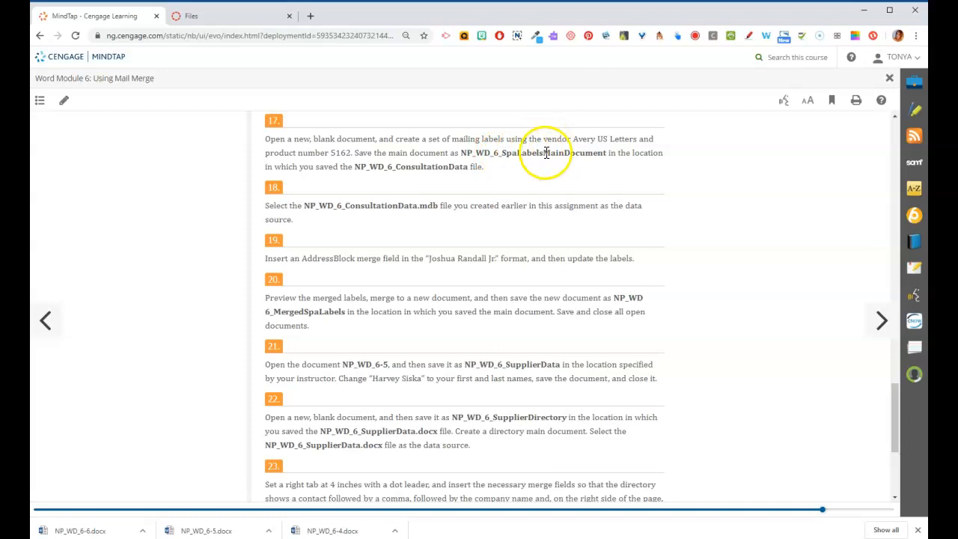
{"action": "left_click", "coordinate": [606, 153]}
{"action": "left_click_drag", "start_coordinate": [602, 154], "coordinate": [462, 155]}
{"action": "right_click", "coordinate": [467, 157]}
{"action": "left_click", "coordinate": [472, 164]}
{"action": "left_click", "coordinate": [563, 191]}
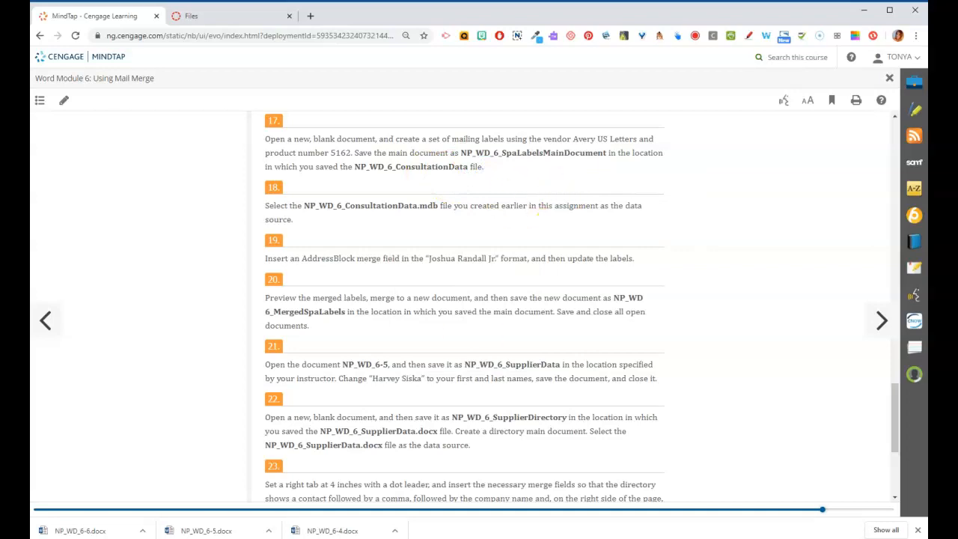
Step: Switch to Word and create a new blank document
{"action": "key", "text": "alt+Tab"}
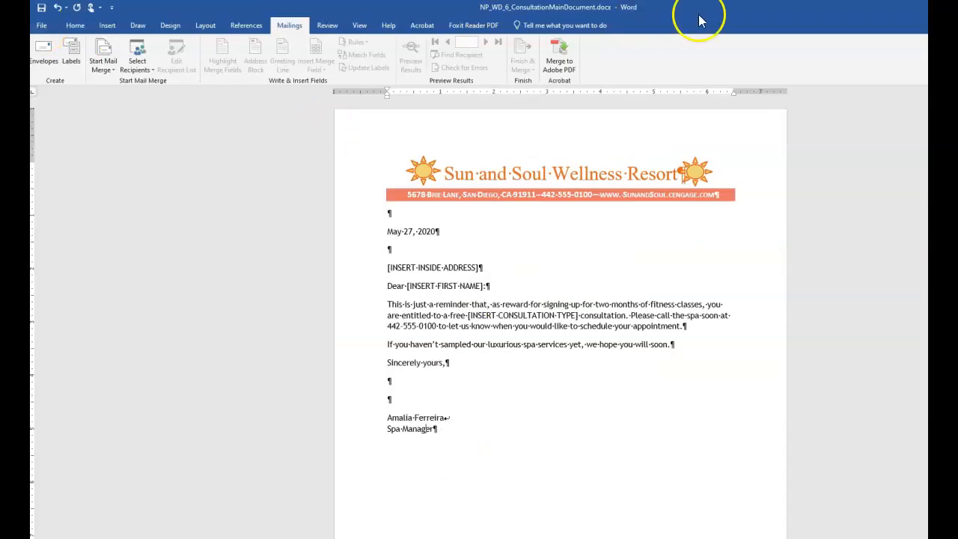
{"action": "left_click", "coordinate": [41, 25]}
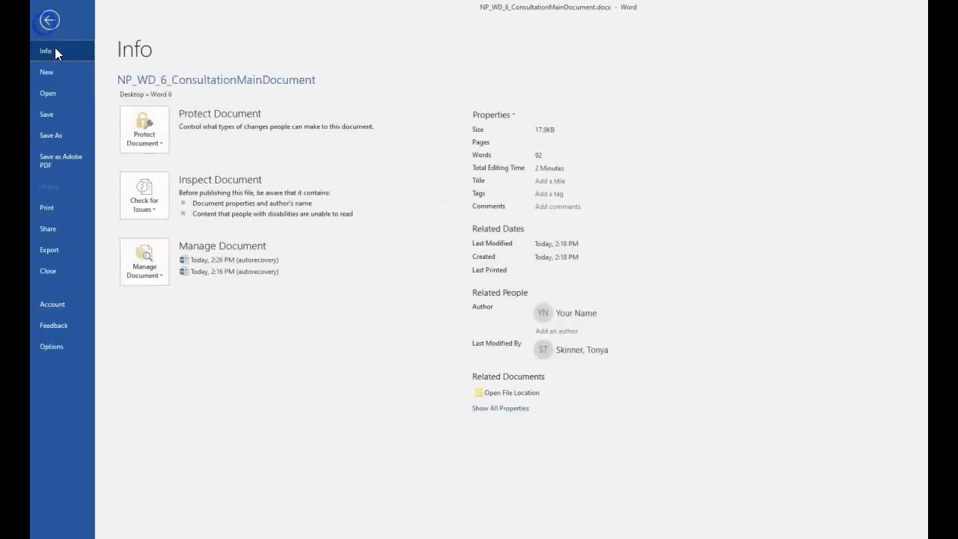
{"action": "left_click", "coordinate": [59, 77]}
{"action": "left_click", "coordinate": [177, 196]}
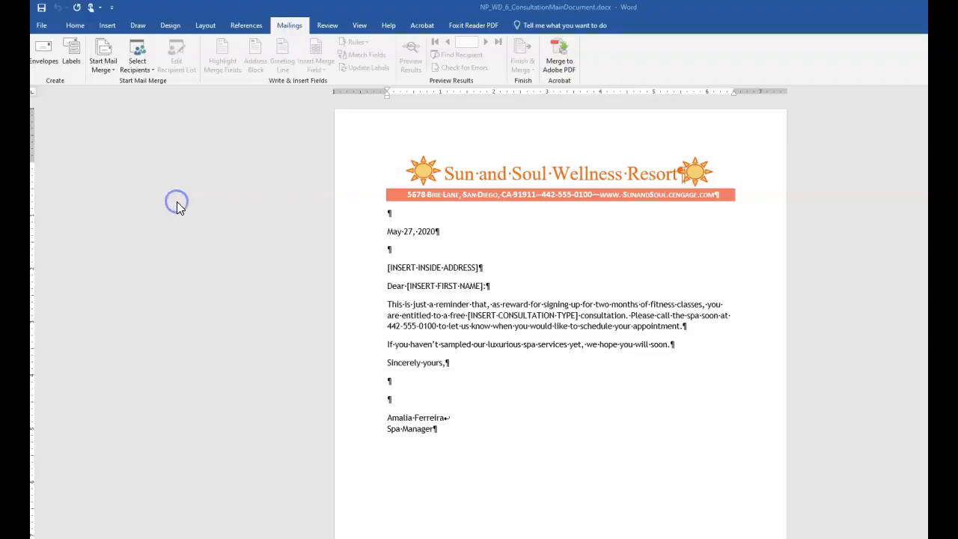
Step: Close NP_WD_6_ConsultationMainDocument, saving its changes, and maximize the new blank document's window
{"action": "left_click_drag", "start_coordinate": [857, 20], "coordinate": [850, 84]}
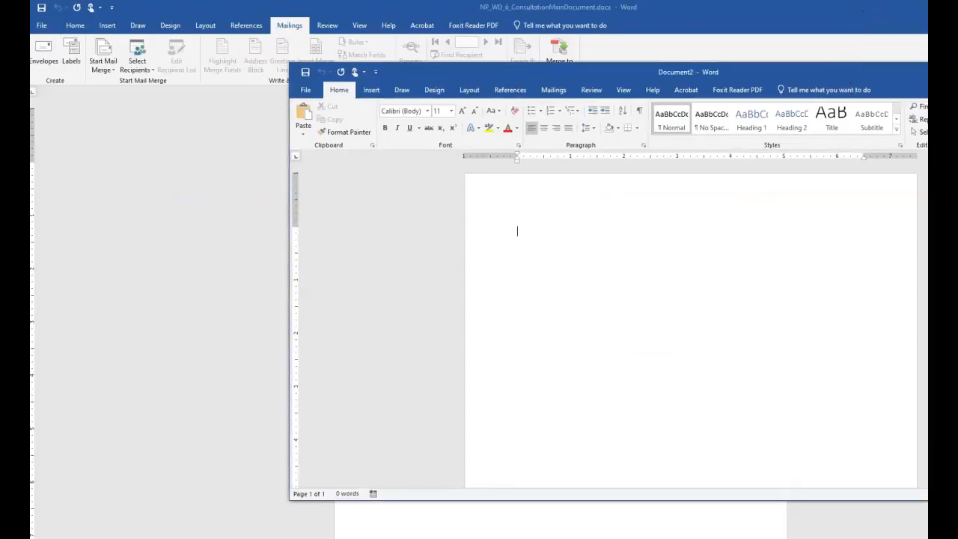
{"action": "key", "text": "alt+F4"}
{"action": "key", "text": "alt+F4"}
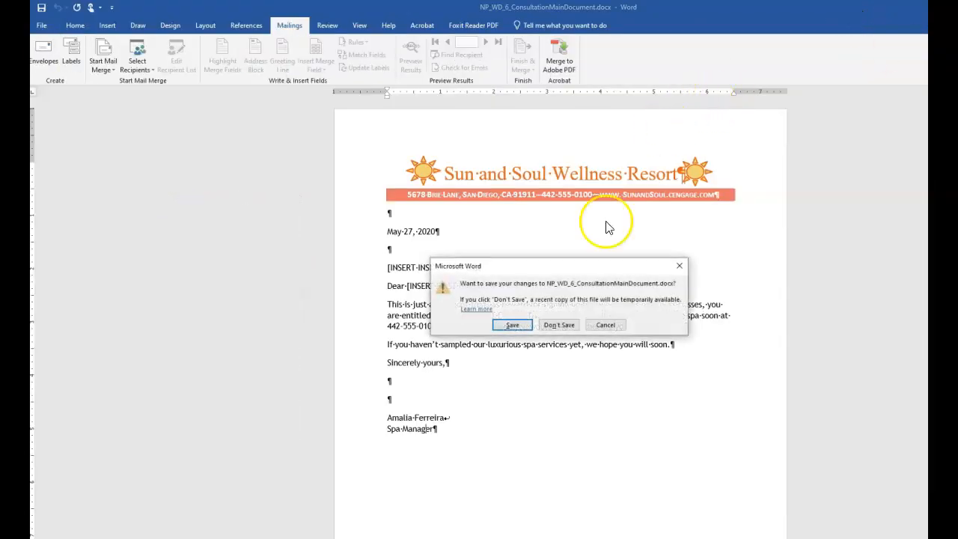
{"action": "left_click", "coordinate": [512, 325]}
{"action": "double_click", "coordinate": [752, 73]}
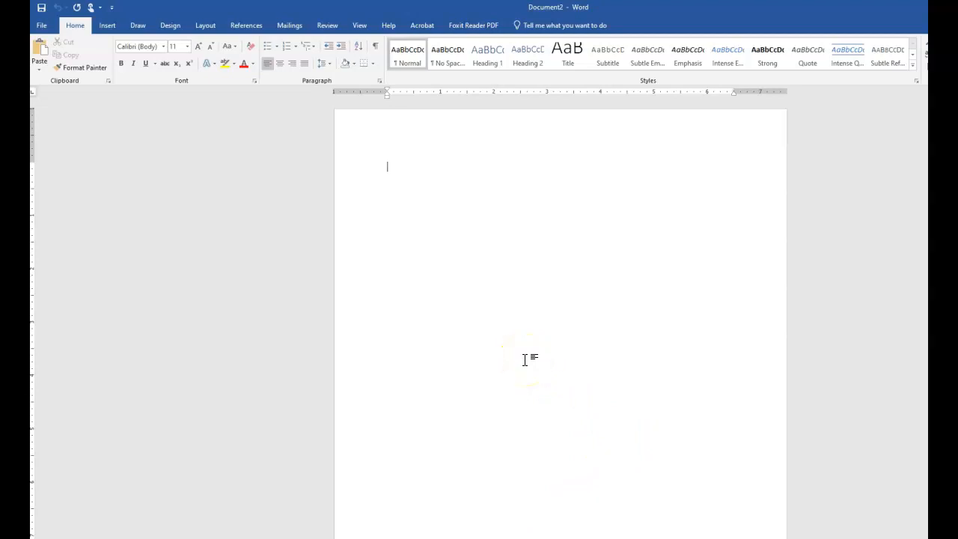
Step: Start a labels mail merge in the blank document using vendor Avery US Letter and product number 5162 Address Labels
{"action": "left_click", "coordinate": [291, 26]}
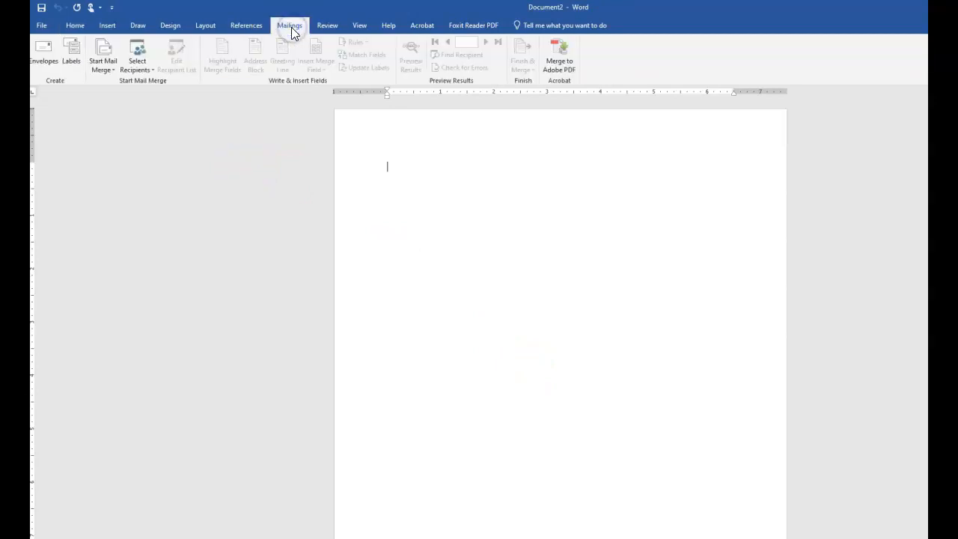
{"action": "left_click", "coordinate": [104, 66]}
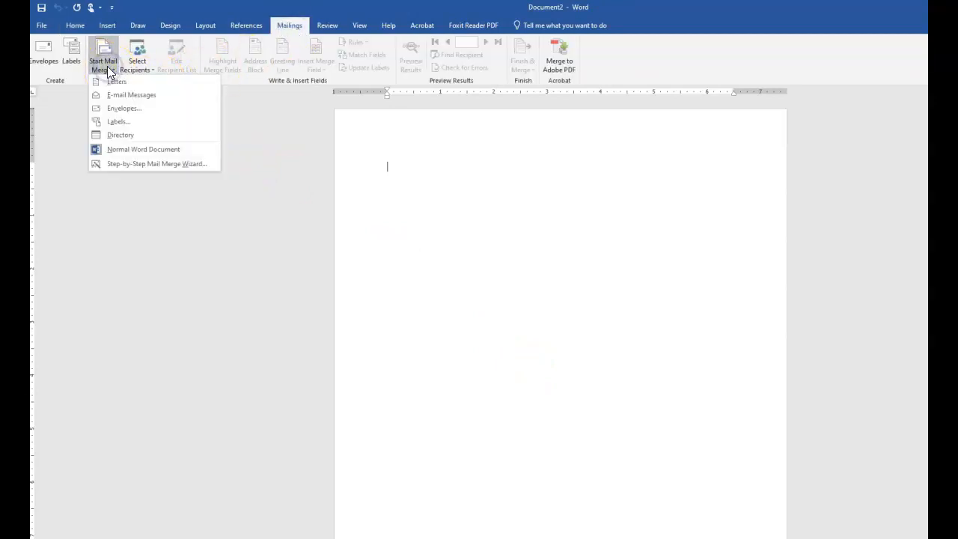
{"action": "left_click", "coordinate": [117, 121]}
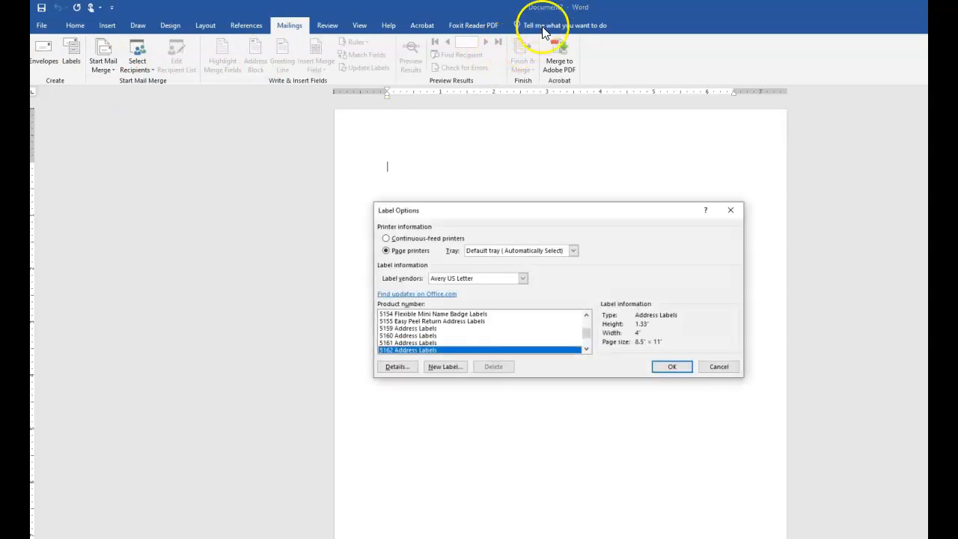
{"action": "left_click_drag", "start_coordinate": [513, 214], "coordinate": [409, 167]}
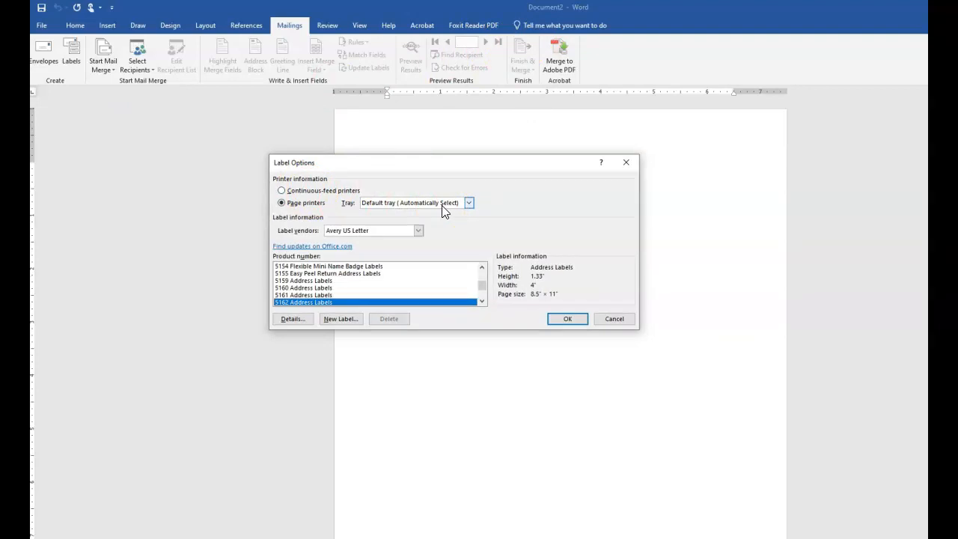
{"action": "left_click", "coordinate": [411, 230]}
{"action": "left_click", "coordinate": [404, 230]}
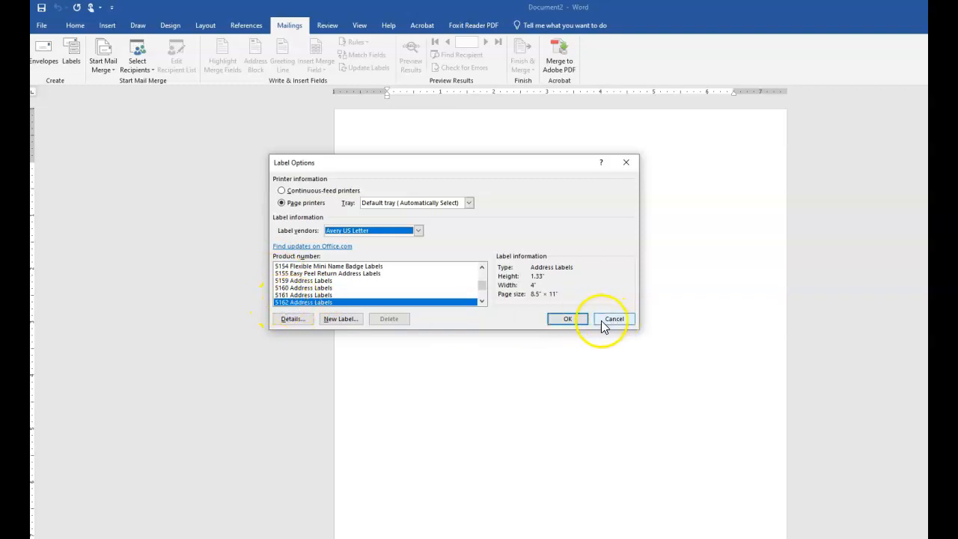
{"action": "left_click", "coordinate": [568, 318]}
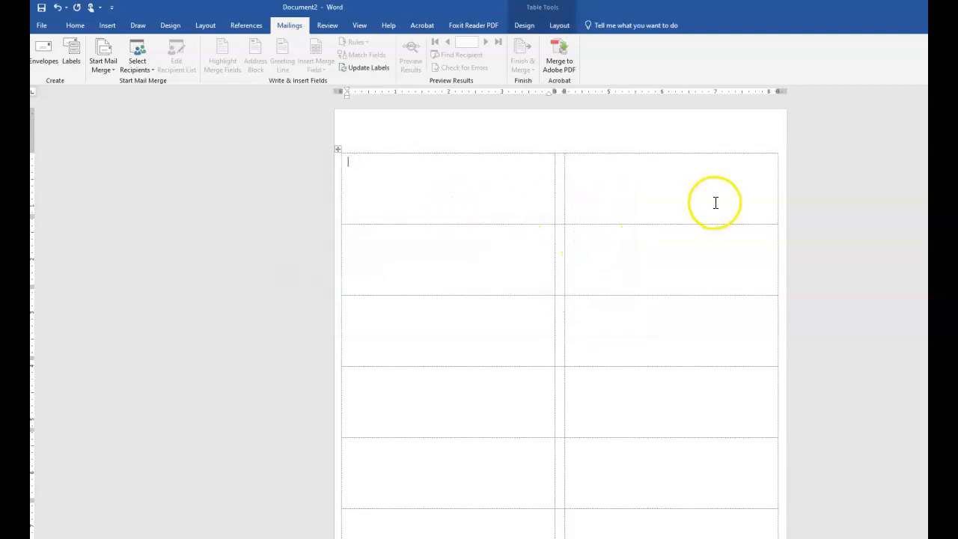
Step: Check the View Gridlines setting of the label table and look over its table style options
{"action": "left_click", "coordinate": [526, 28]}
{"action": "left_click", "coordinate": [552, 26]}
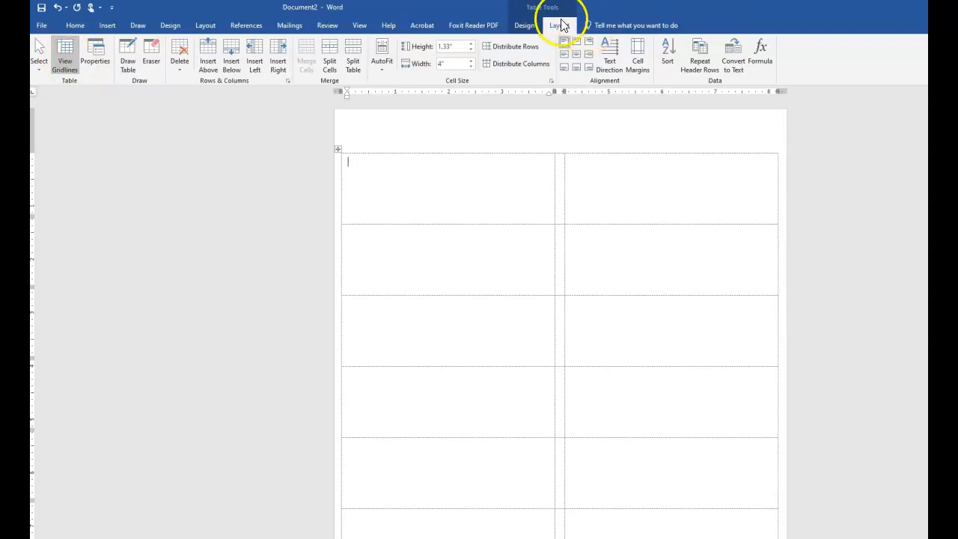
{"action": "left_click", "coordinate": [66, 63]}
{"action": "left_click", "coordinate": [65, 64]}
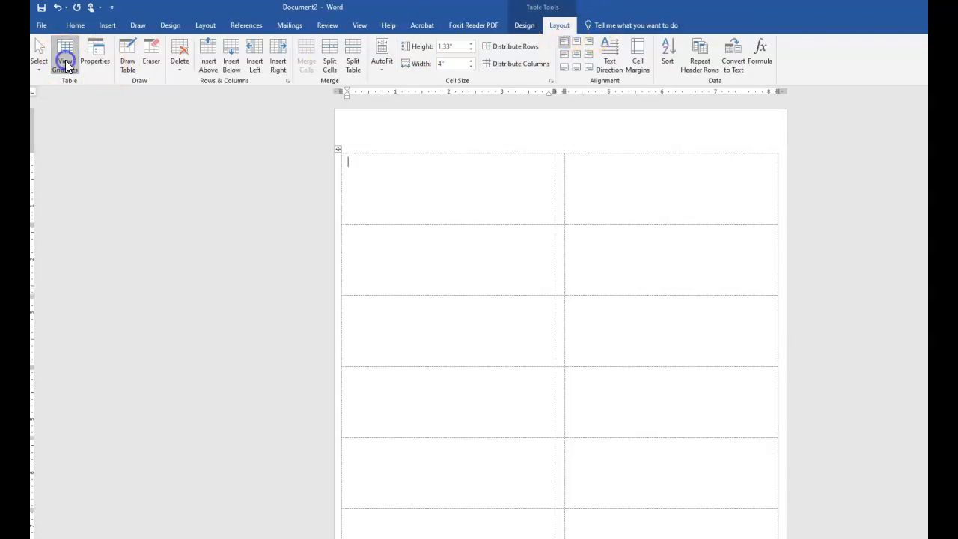
{"action": "left_click", "coordinate": [523, 25]}
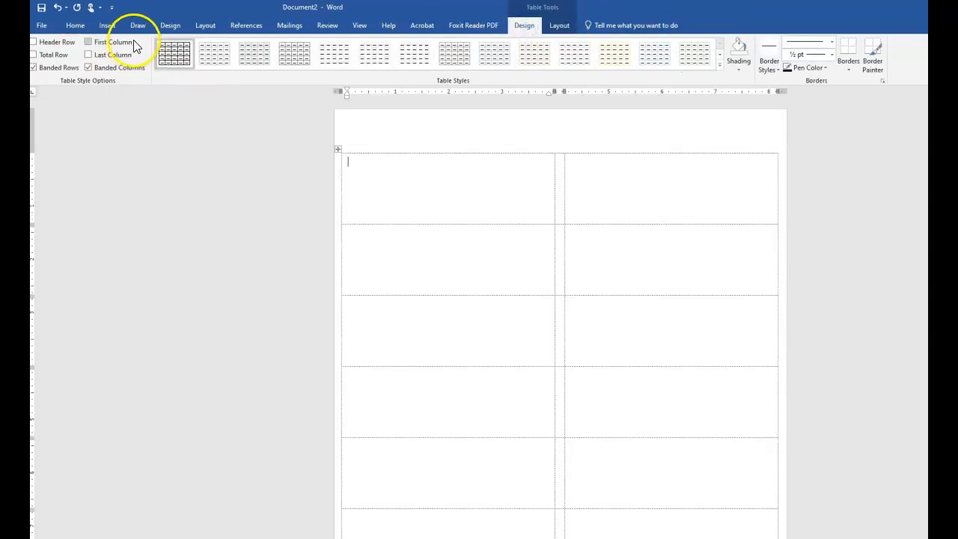
{"action": "left_click", "coordinate": [286, 25]}
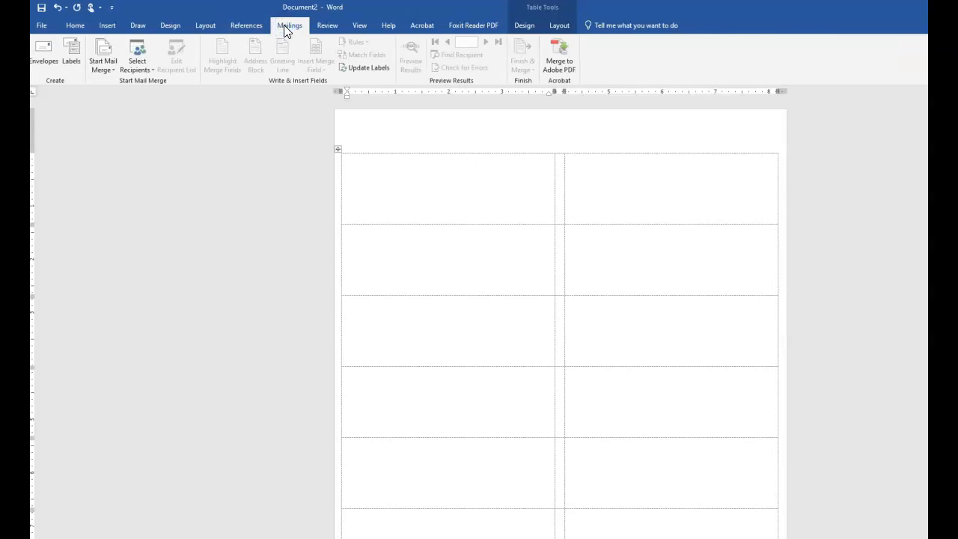
Step: Save the label document in the Word 6 folder as NP_WD_6_SpaLabelsMainDocument
{"action": "left_click", "coordinate": [41, 25]}
{"action": "left_click", "coordinate": [60, 133]}
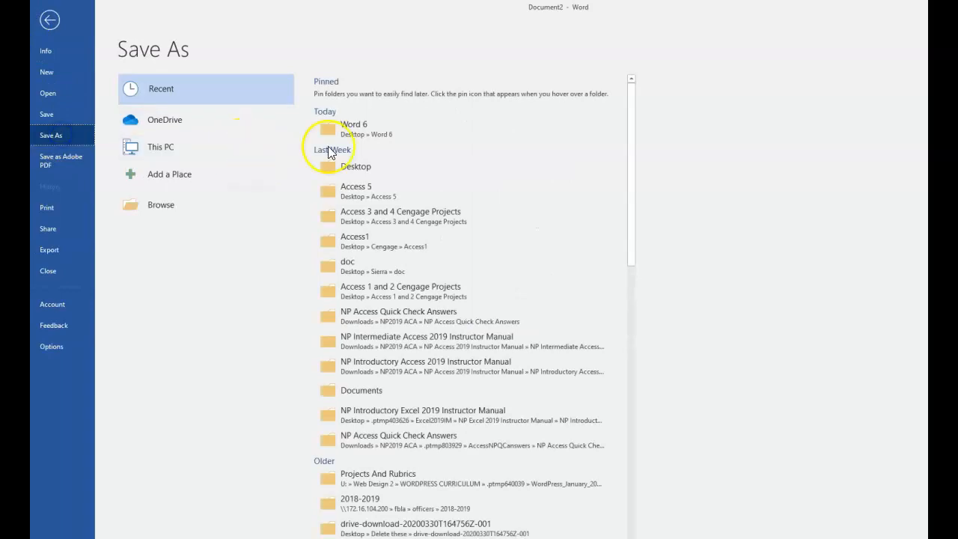
{"action": "left_click", "coordinate": [364, 126]}
{"action": "type", "text": "NP_WD_6_SpaLabelsMainDocument"}
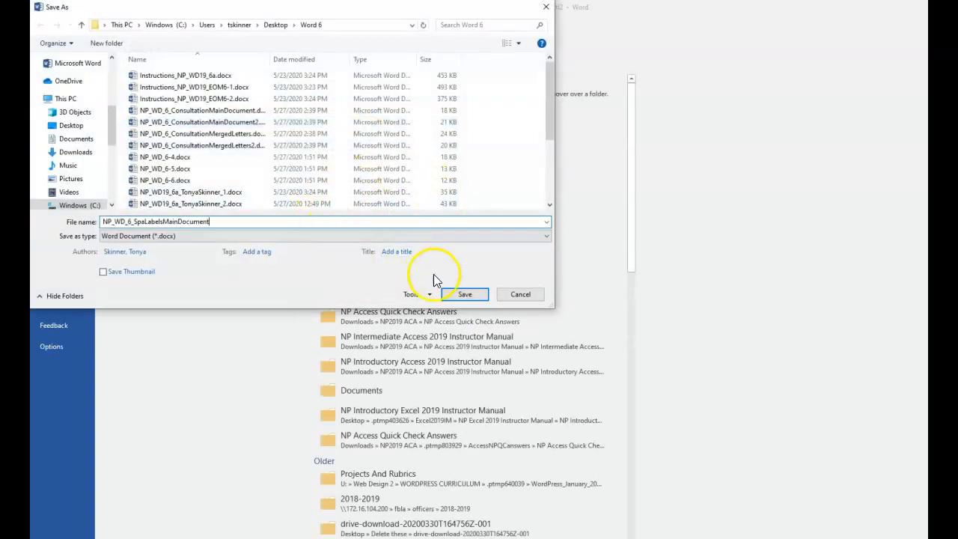
{"action": "left_click", "coordinate": [463, 295]}
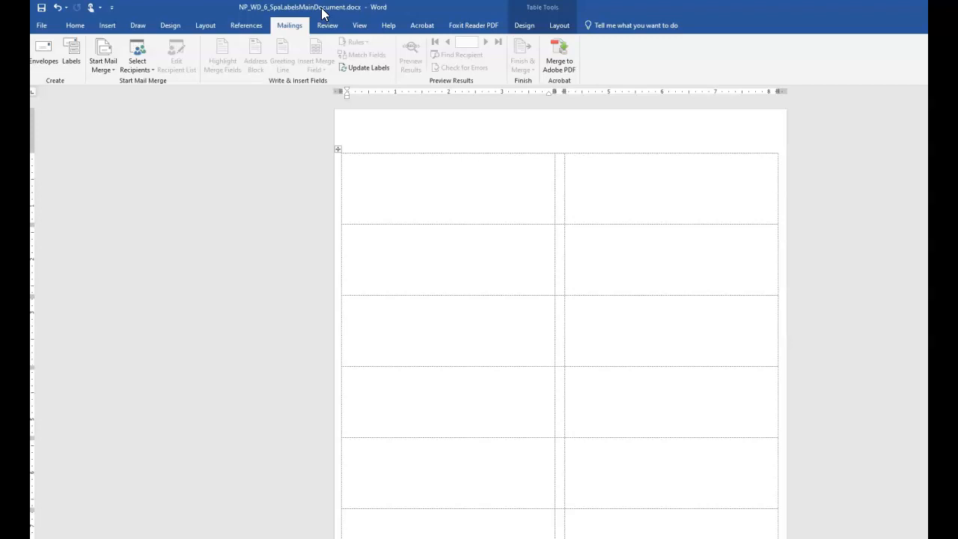
Step: Select the existing list finished.mdb in the Word 6 folder as the data source for the labels
{"action": "left_click", "coordinate": [134, 66]}
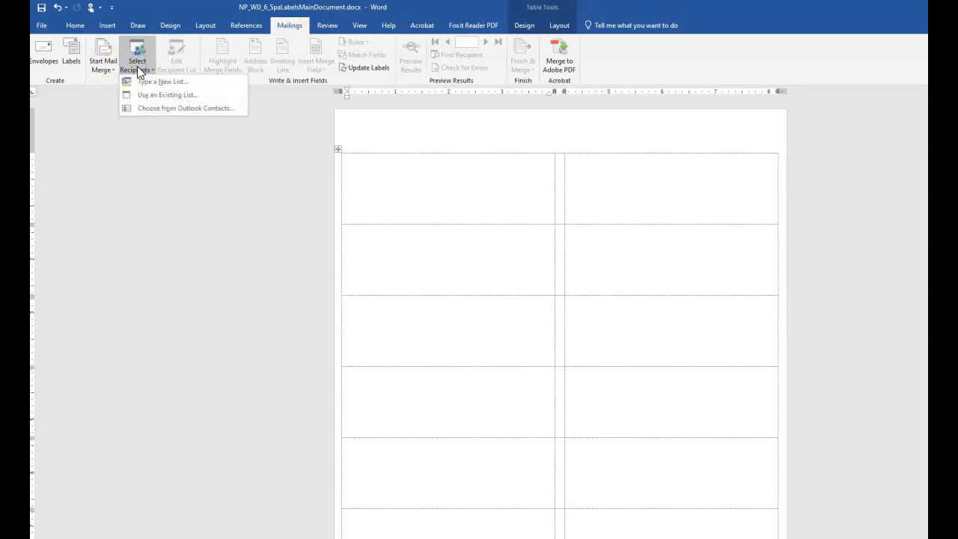
{"action": "left_click", "coordinate": [162, 99]}
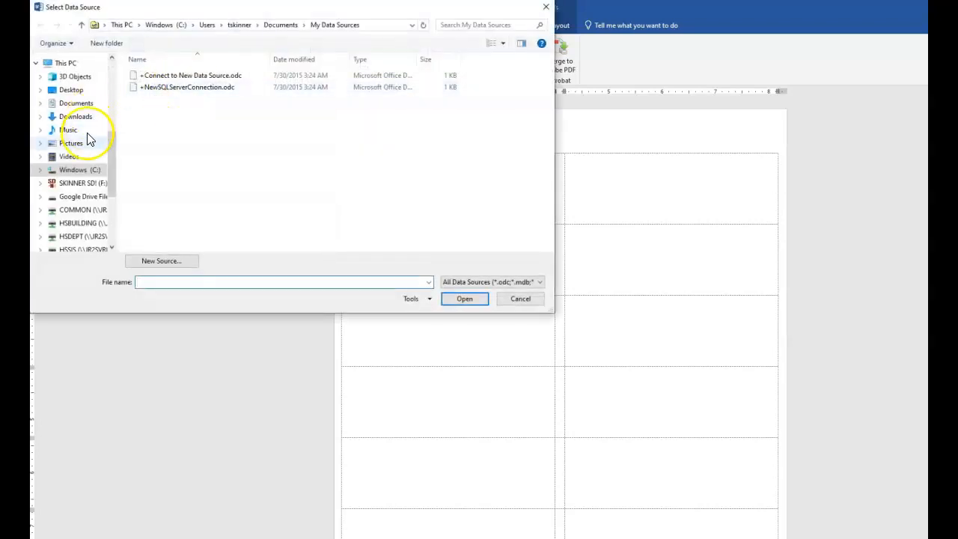
{"action": "scroll", "coordinate": [97, 162], "scroll_direction": "up", "scroll_amount": 3}
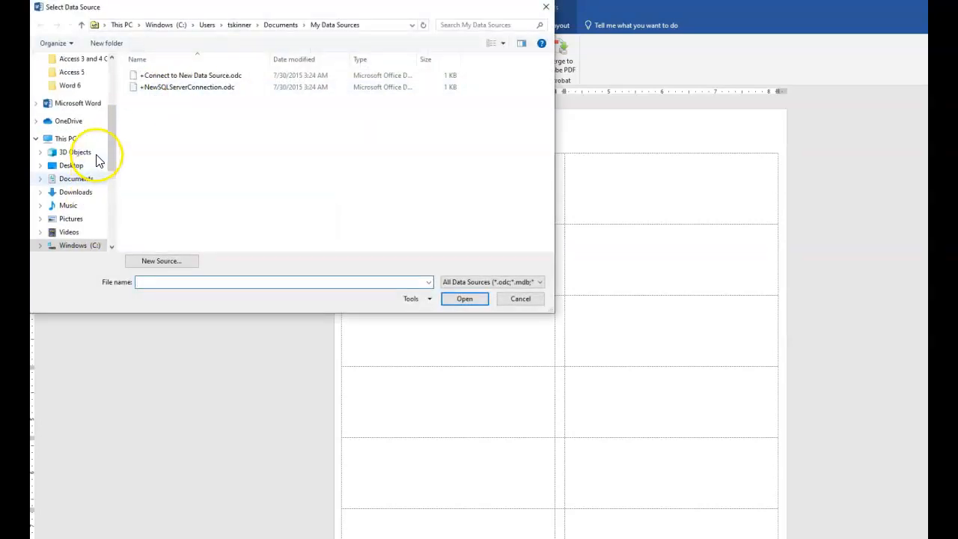
{"action": "left_click", "coordinate": [69, 87]}
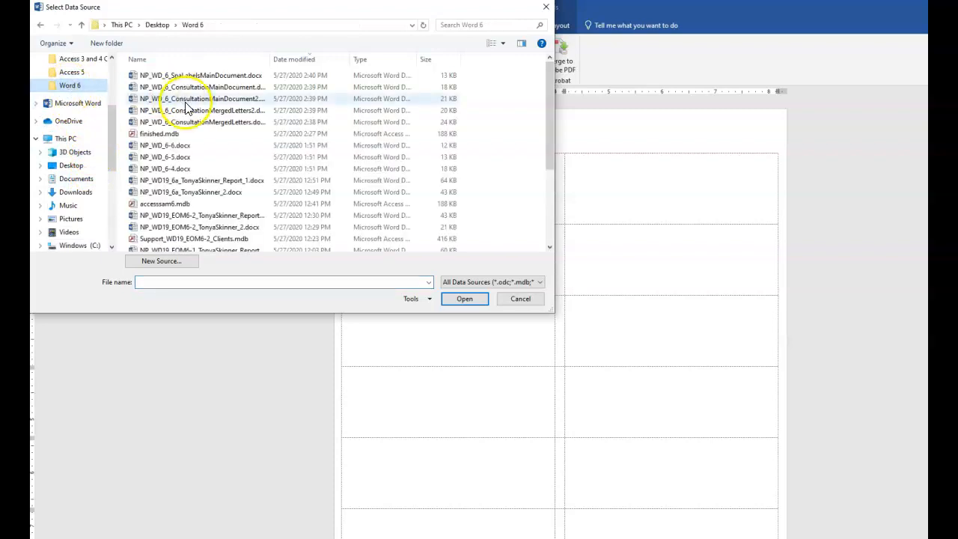
{"action": "left_click", "coordinate": [159, 133]}
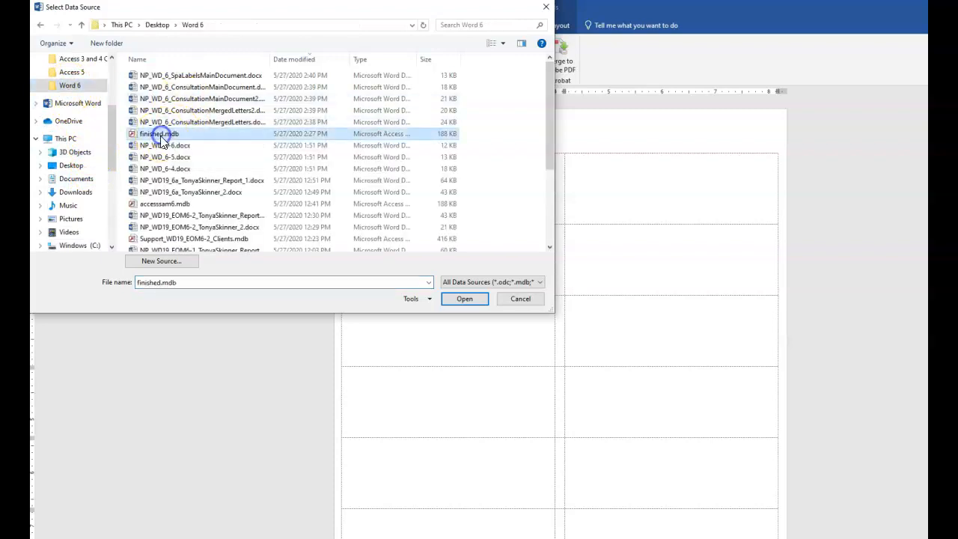
{"action": "left_click", "coordinate": [461, 301]}
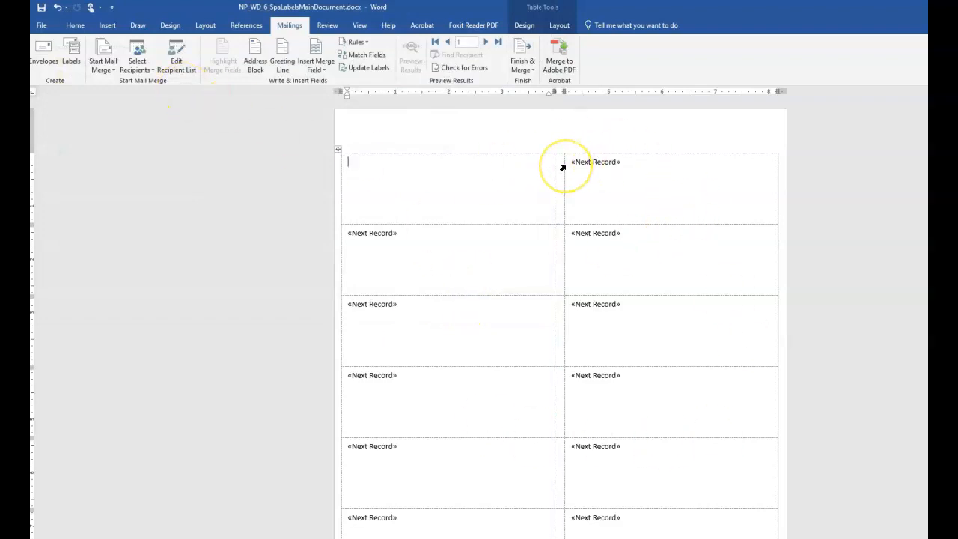
{"action": "left_click", "coordinate": [314, 67]}
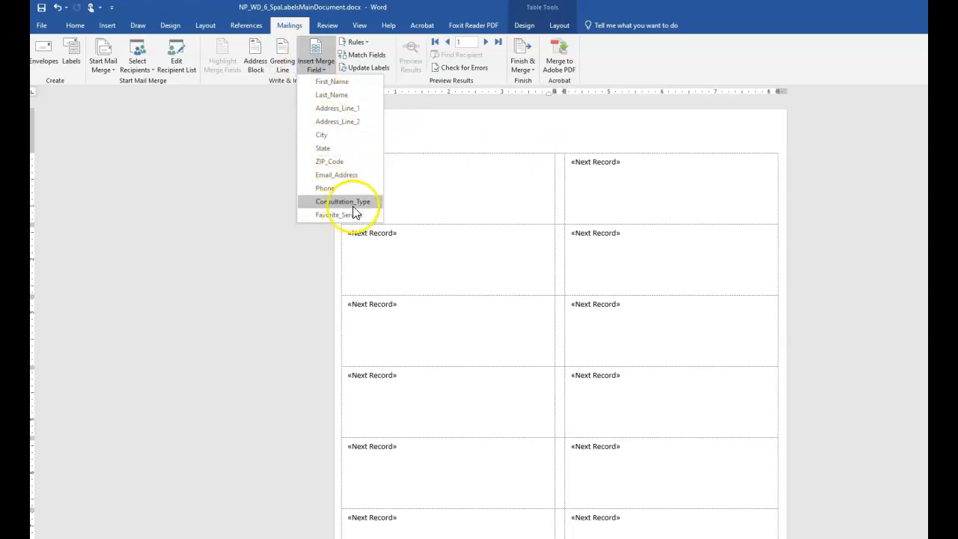
{"action": "left_click", "coordinate": [324, 52]}
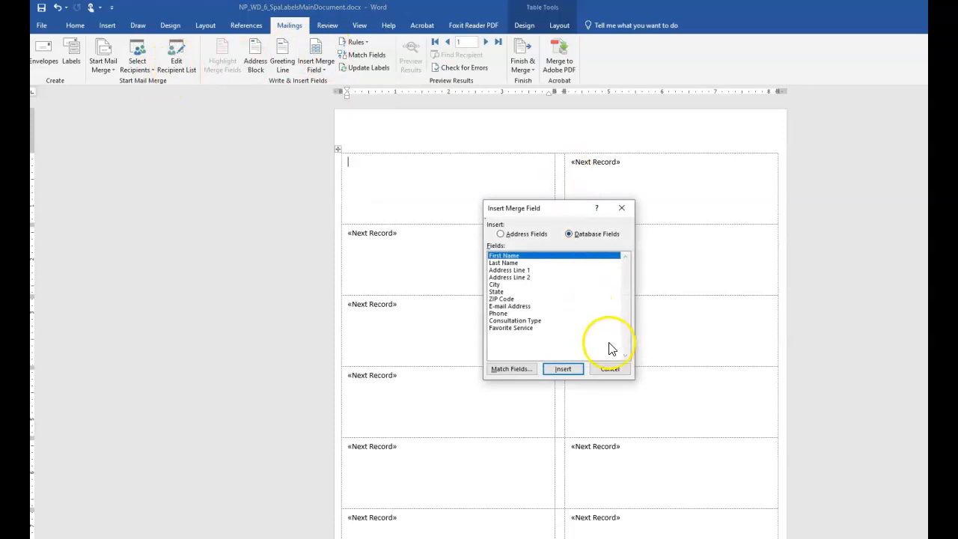
{"action": "left_click", "coordinate": [609, 368]}
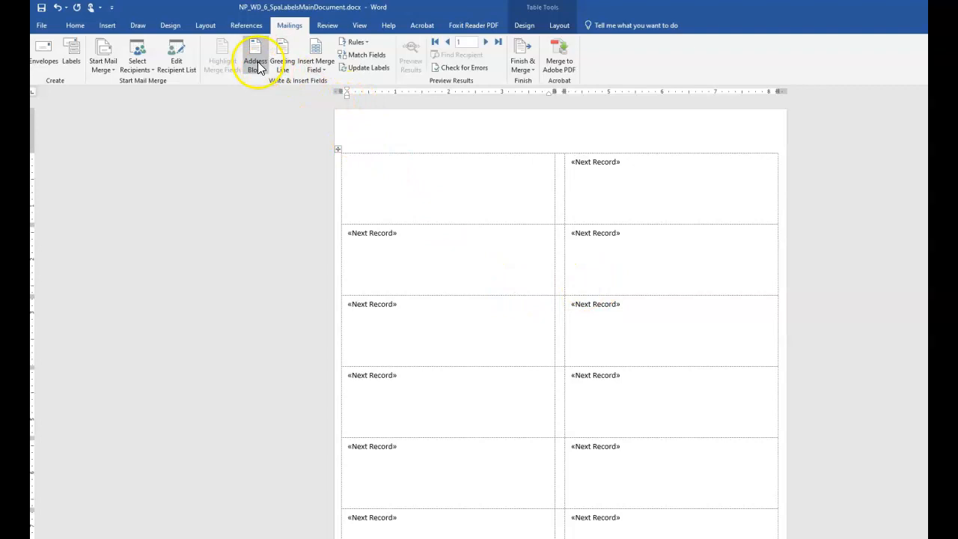
{"action": "left_click", "coordinate": [319, 71]}
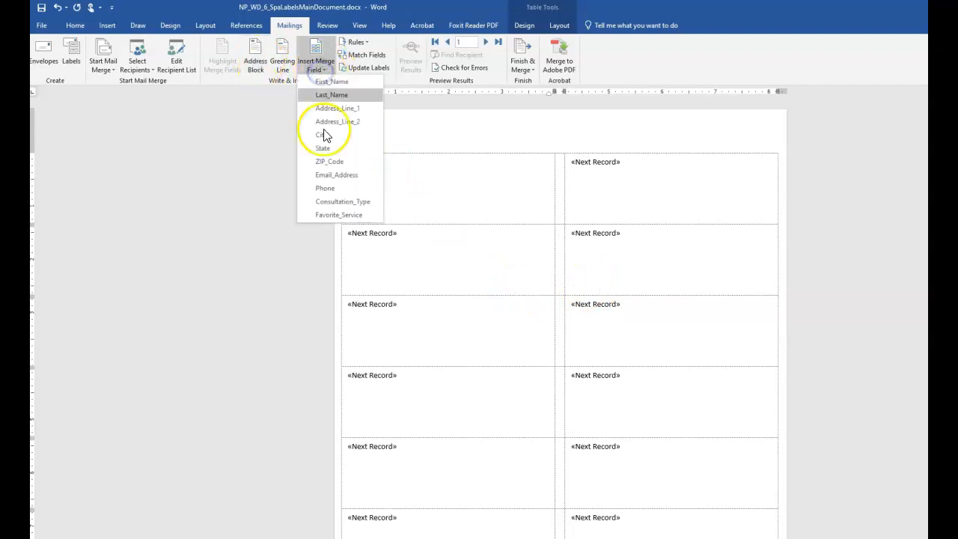
Step: Insert an address block in the "Joshua Randall Jr." format in the first label and preview the result
{"action": "left_click", "coordinate": [258, 60]}
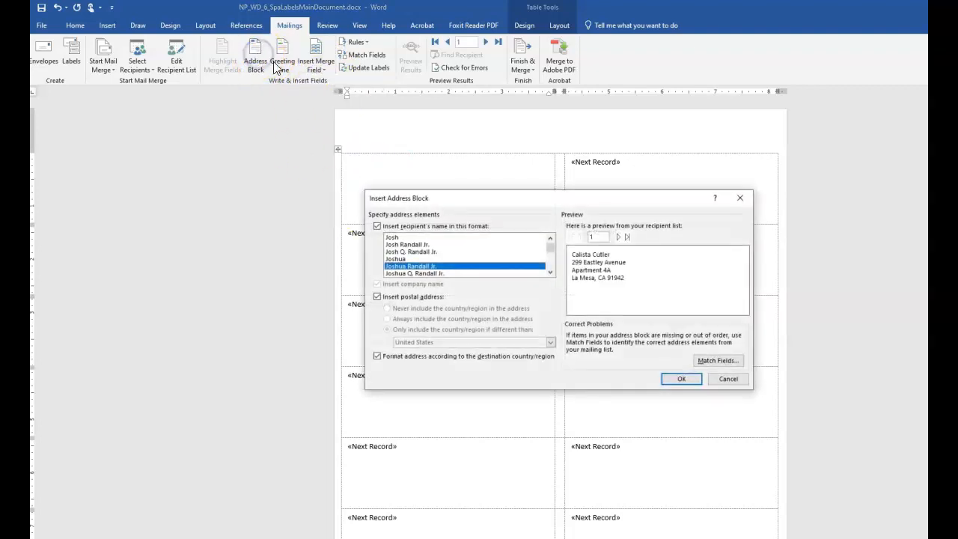
{"action": "left_click_drag", "start_coordinate": [496, 200], "coordinate": [443, 194]}
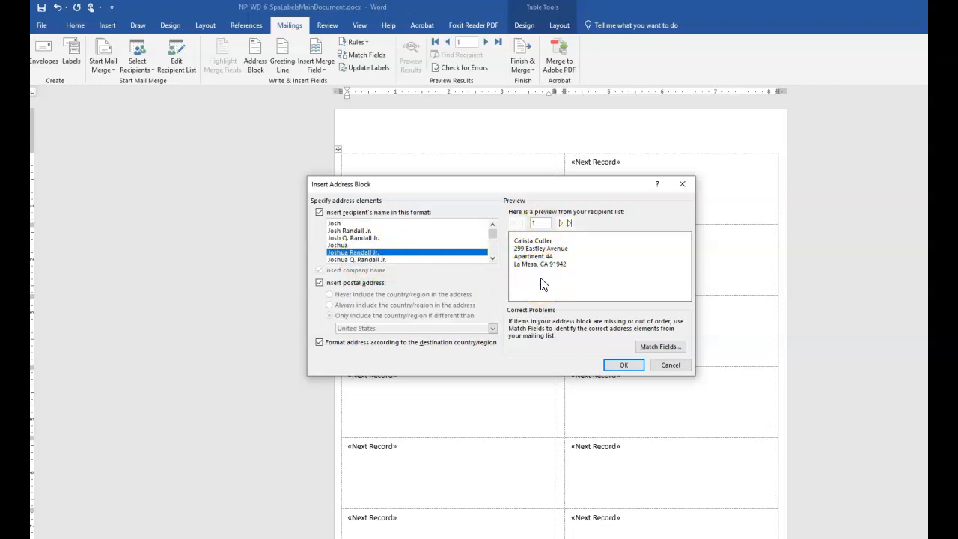
{"action": "left_click", "coordinate": [623, 364]}
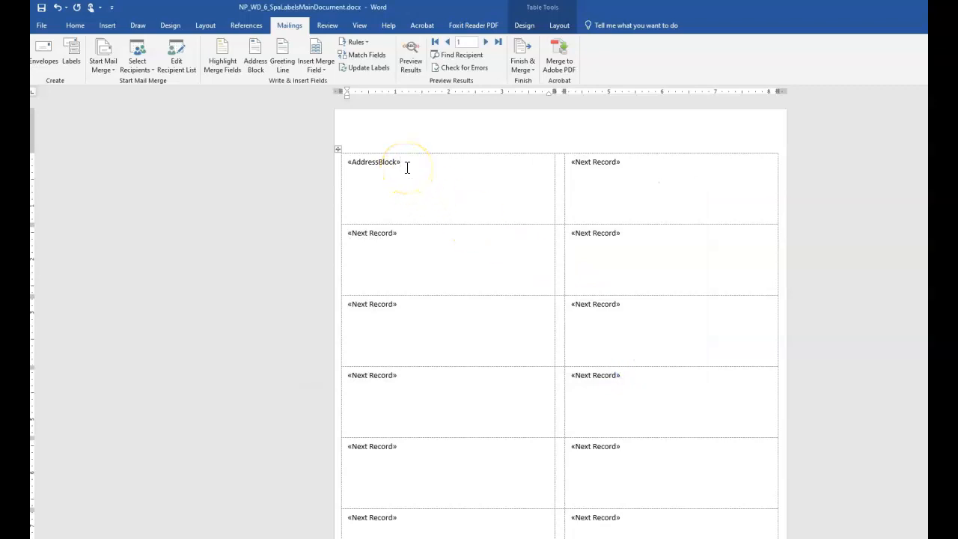
{"action": "left_click", "coordinate": [410, 64]}
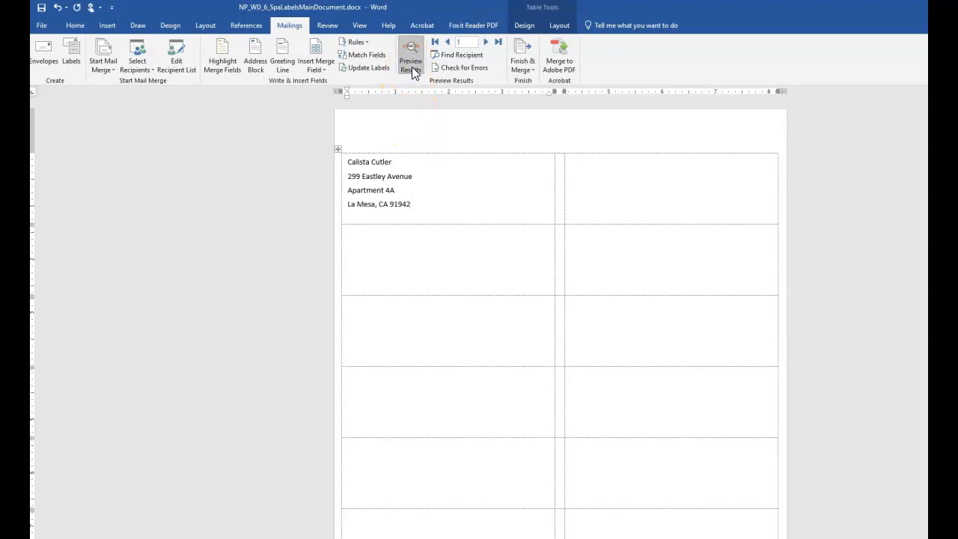
{"action": "left_click", "coordinate": [411, 65]}
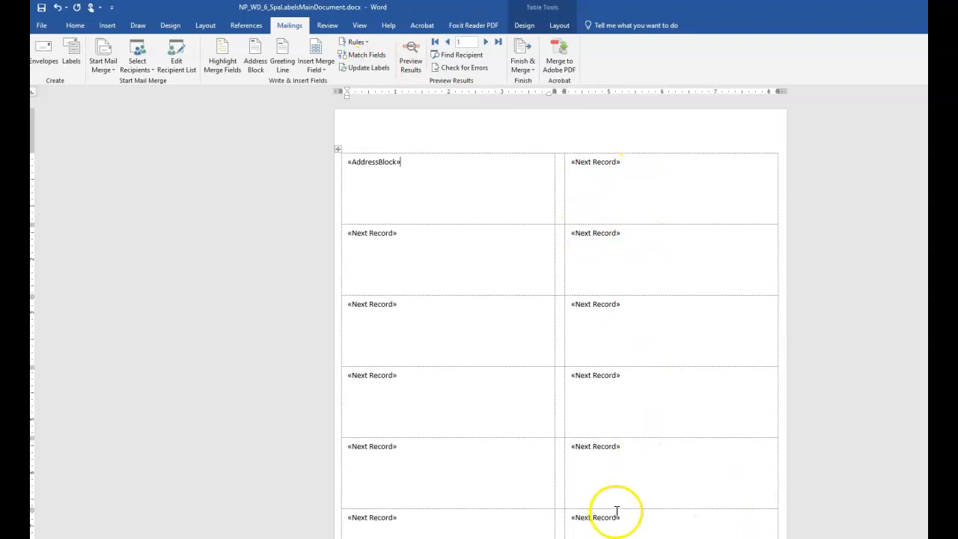
Step: Update the labels to copy the address block into every label, and preview the merged addresses
{"action": "left_click", "coordinate": [367, 68]}
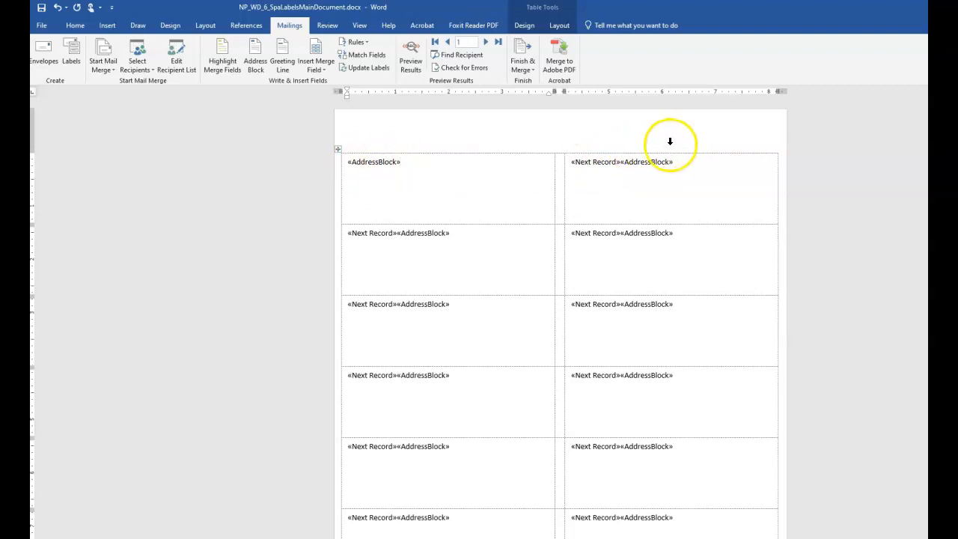
{"action": "left_click", "coordinate": [415, 58]}
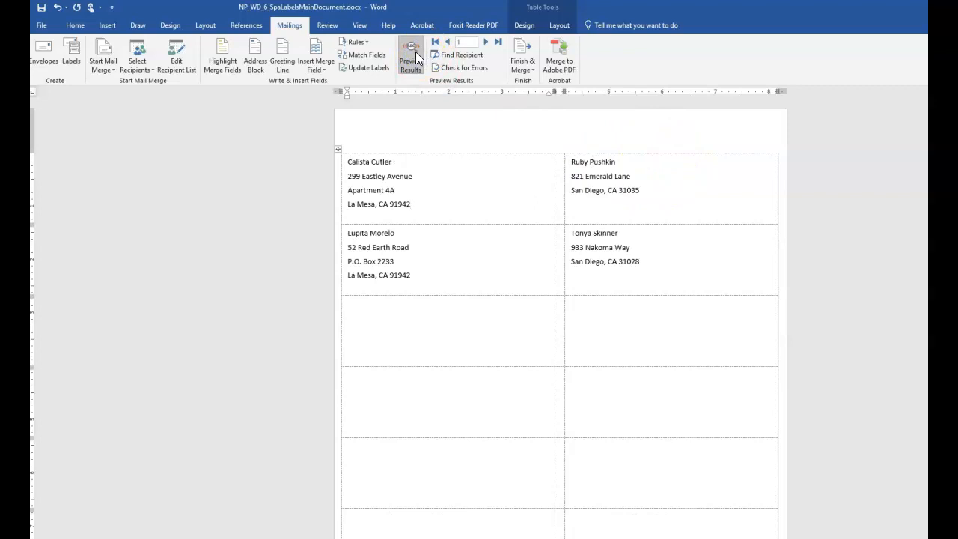
{"action": "left_click", "coordinate": [416, 54]}
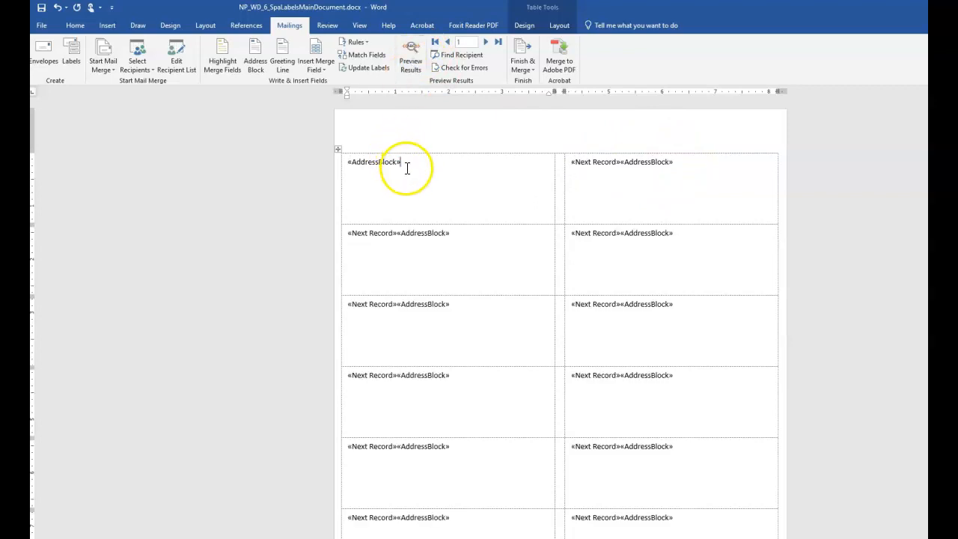
Step: Format the first label's AddressBlock field with red text and a decorative font
{"action": "left_click_drag", "start_coordinate": [405, 162], "coordinate": [348, 163]}
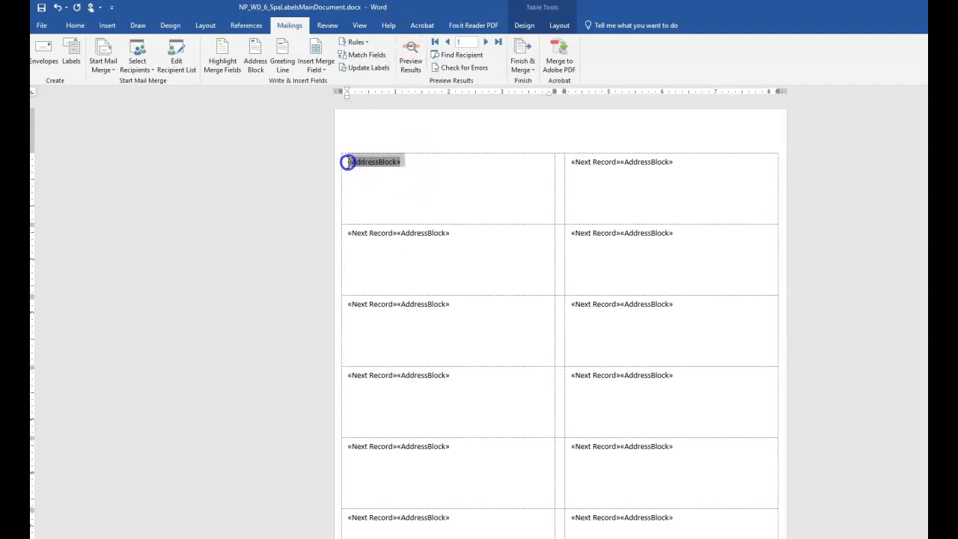
{"action": "left_click", "coordinate": [71, 25]}
{"action": "left_click", "coordinate": [241, 64]}
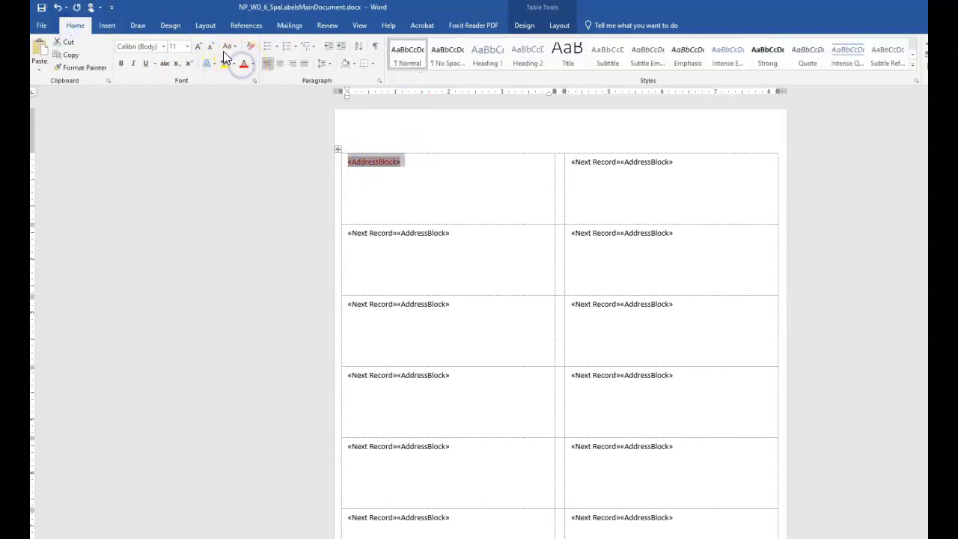
{"action": "left_click", "coordinate": [162, 46]}
{"action": "left_click", "coordinate": [162, 154]}
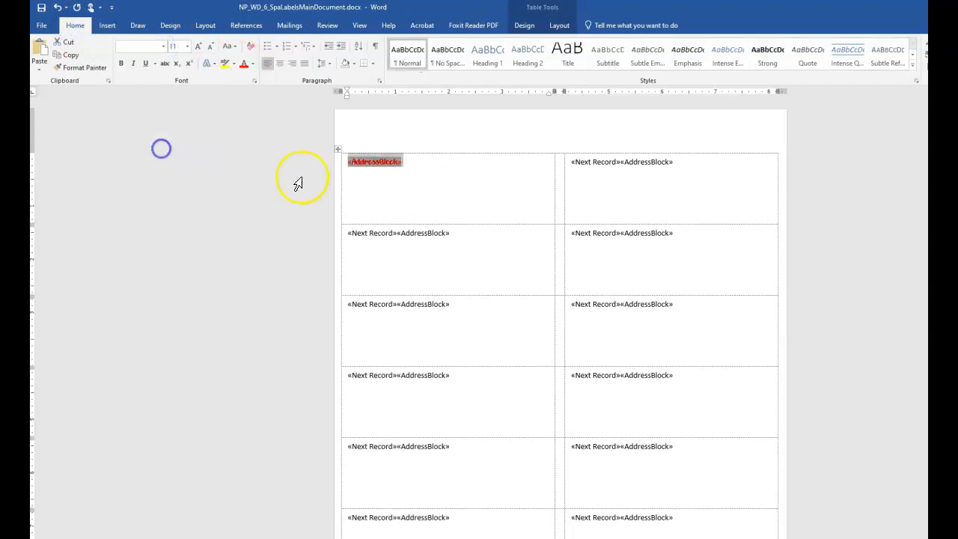
{"action": "left_click", "coordinate": [426, 187]}
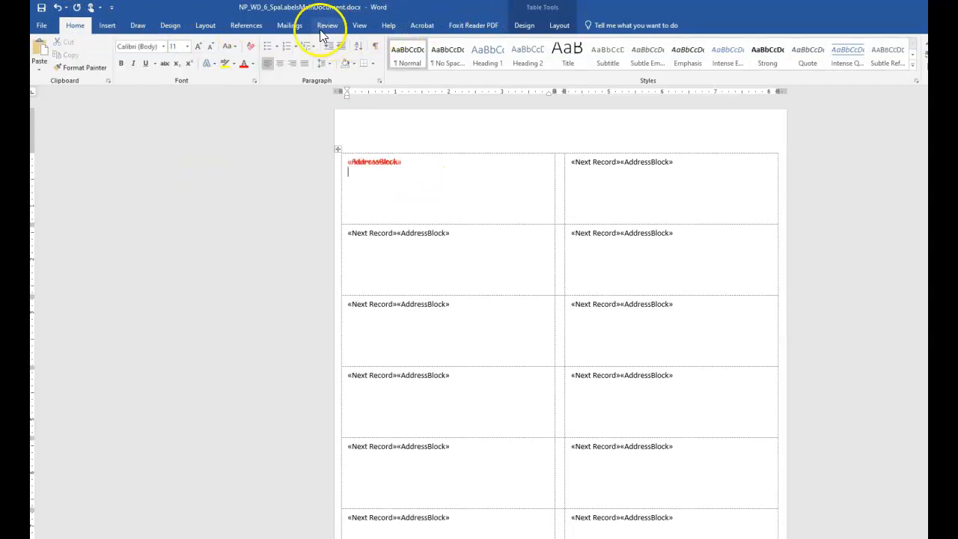
Step: Update the labels to apply the first label's red decorative formatting to all of them, and preview the result
{"action": "left_click", "coordinate": [290, 24]}
{"action": "left_click", "coordinate": [355, 68]}
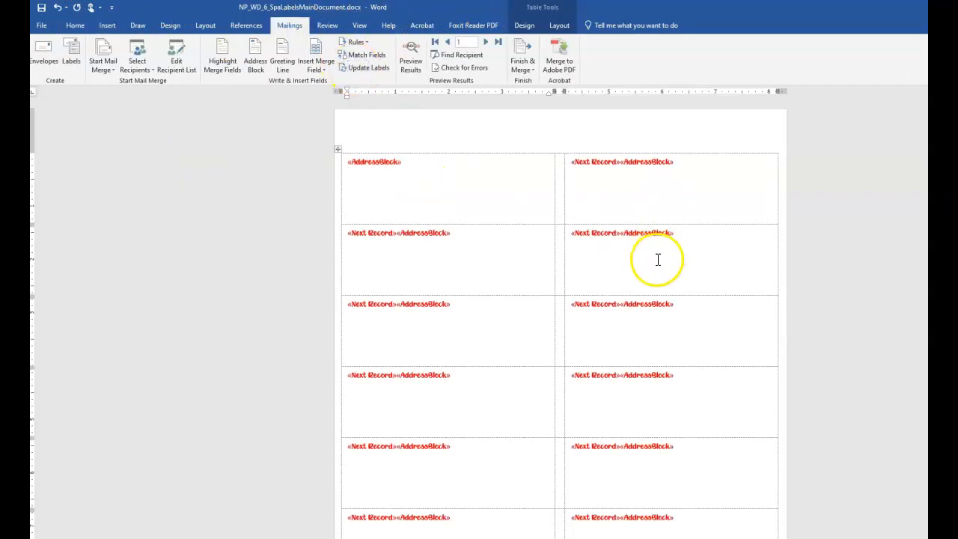
{"action": "left_click", "coordinate": [410, 63]}
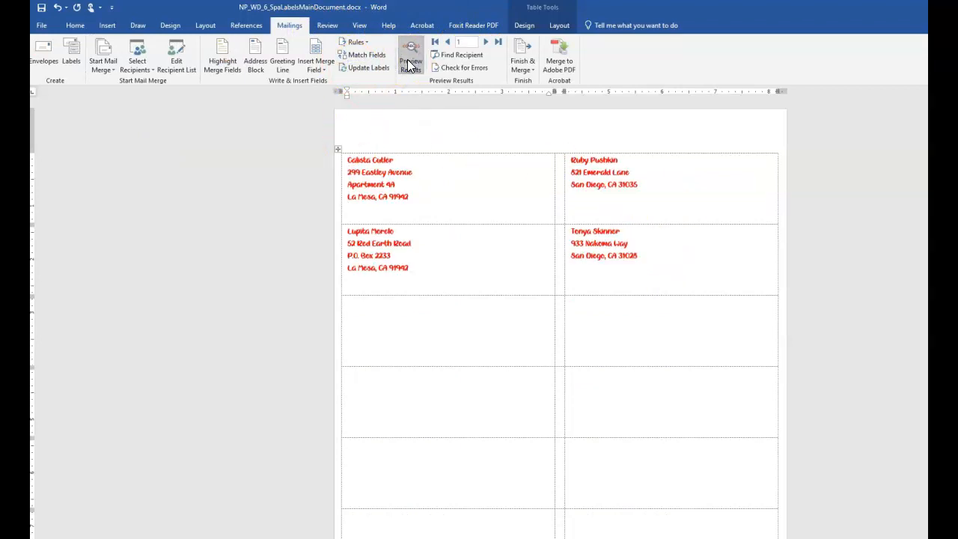
{"action": "left_click", "coordinate": [410, 63]}
Step: Undo the label update and the font and color changes to the address block
{"action": "left_click", "coordinate": [57, 7]}
{"action": "left_click", "coordinate": [58, 8]}
{"action": "left_click", "coordinate": [59, 9]}
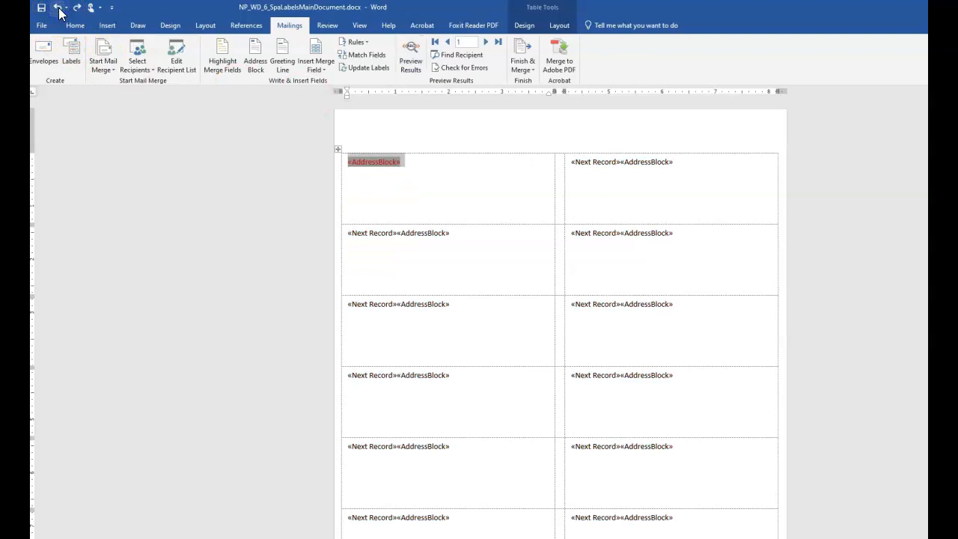
{"action": "left_click", "coordinate": [422, 195]}
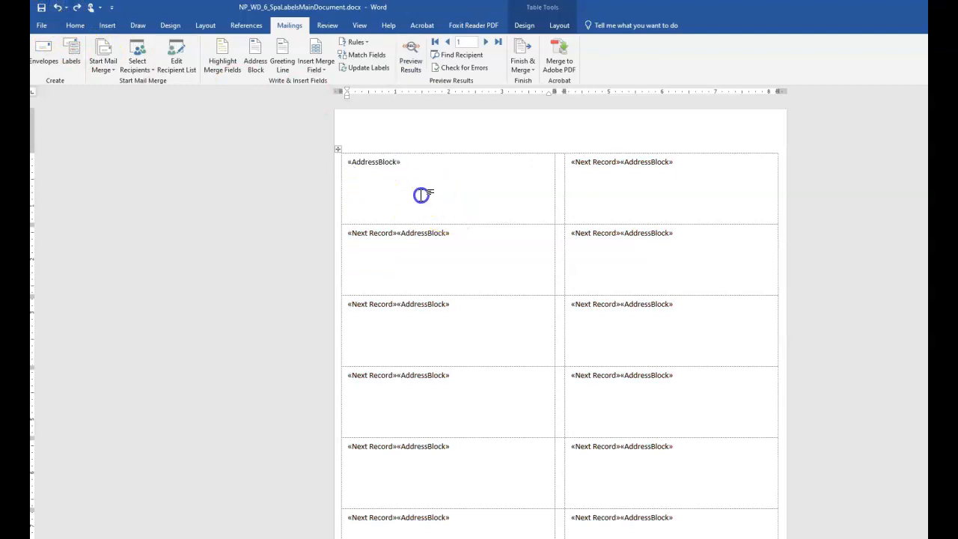
Step: Check the merge preview of the plain labels once more and save the label main document
{"action": "left_click", "coordinate": [415, 58]}
{"action": "left_click", "coordinate": [415, 59]}
{"action": "left_click", "coordinate": [443, 107]}
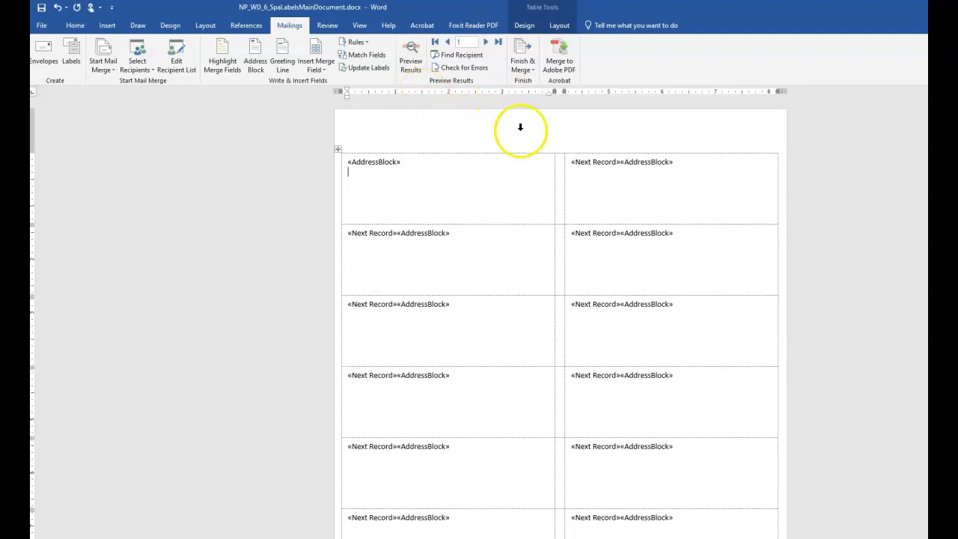
{"action": "left_click", "coordinate": [43, 8]}
Step: Finish the merge by sending the labels to a new document of individual labels
{"action": "left_click", "coordinate": [522, 66]}
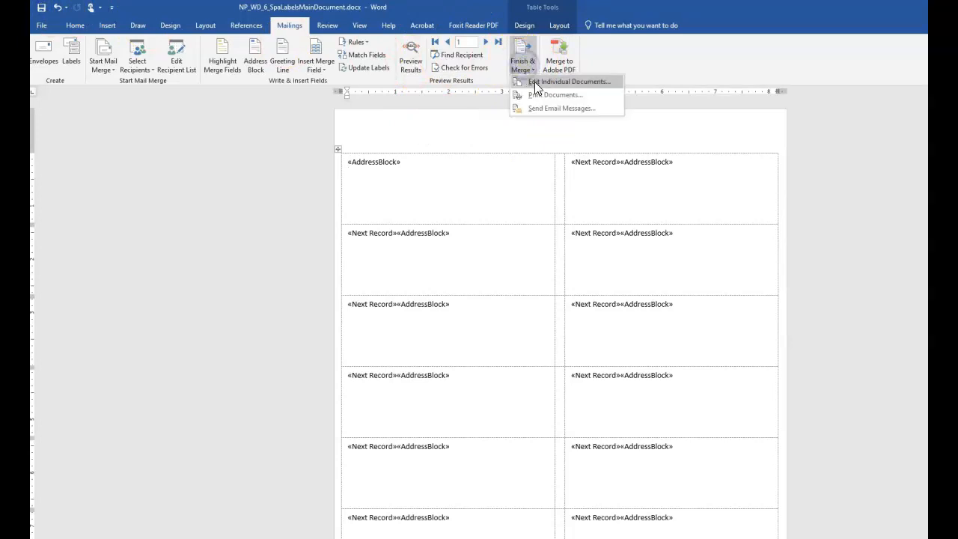
{"action": "left_click", "coordinate": [534, 81]}
{"action": "left_click", "coordinate": [558, 324]}
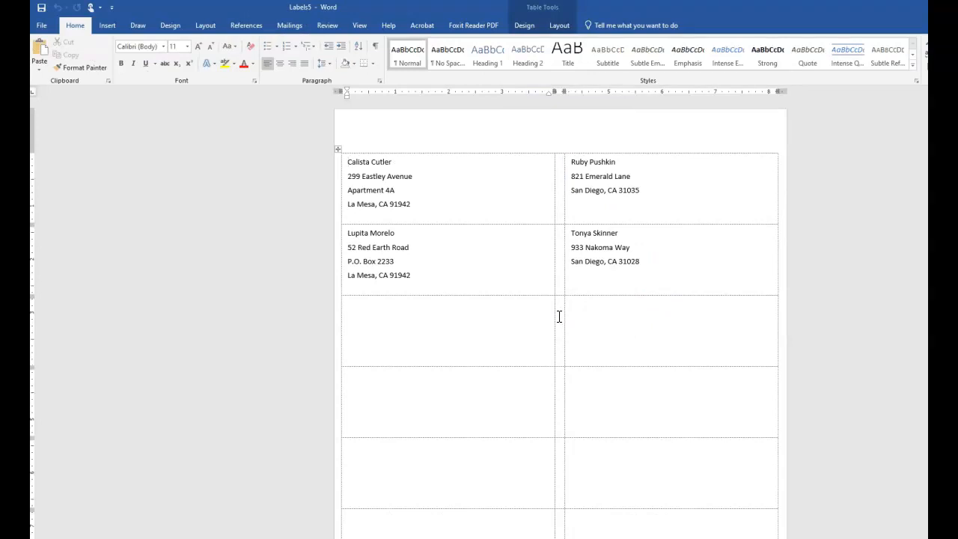
Step: Save the merged label document in the Word 6 folder as NP_WD_6_MergedSpaLabels
{"action": "left_click", "coordinate": [39, 24]}
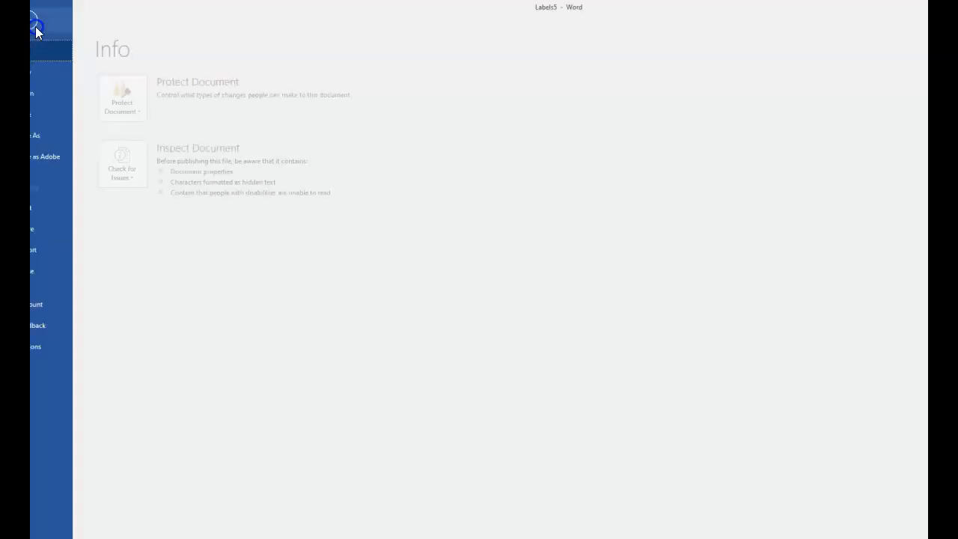
{"action": "left_click", "coordinate": [63, 140]}
{"action": "left_click", "coordinate": [356, 139]}
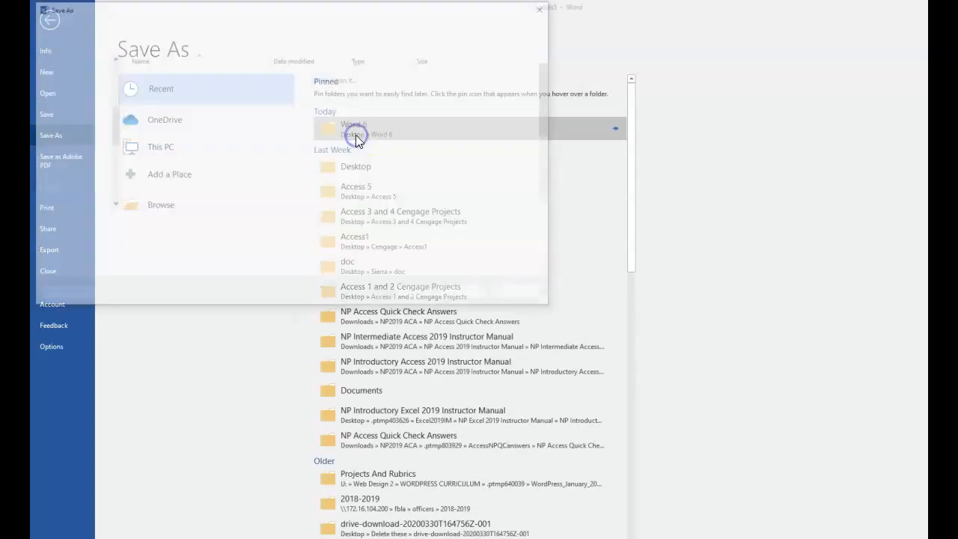
{"action": "type", "text": "NP_C"}
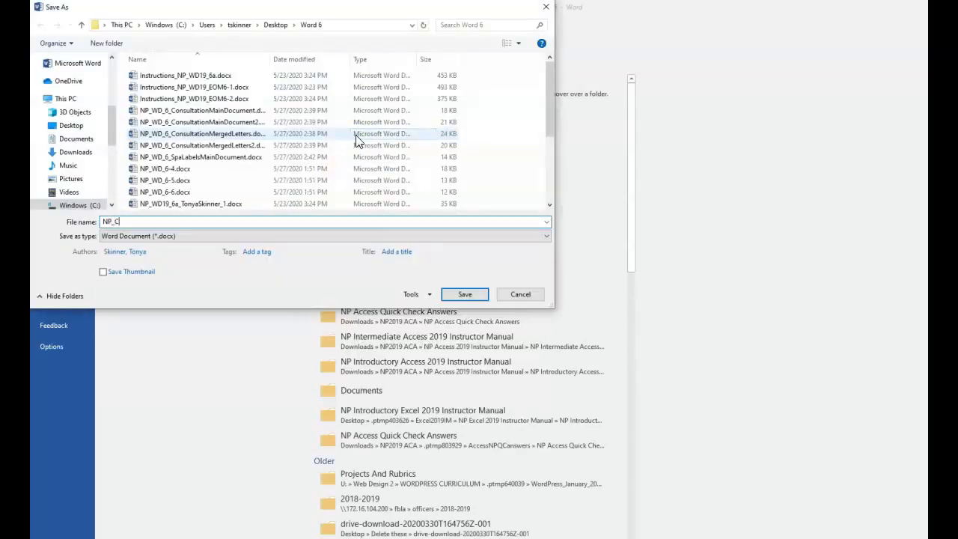
{"action": "key", "text": "BackSpace"}
{"action": "type", "text": "WD_"}
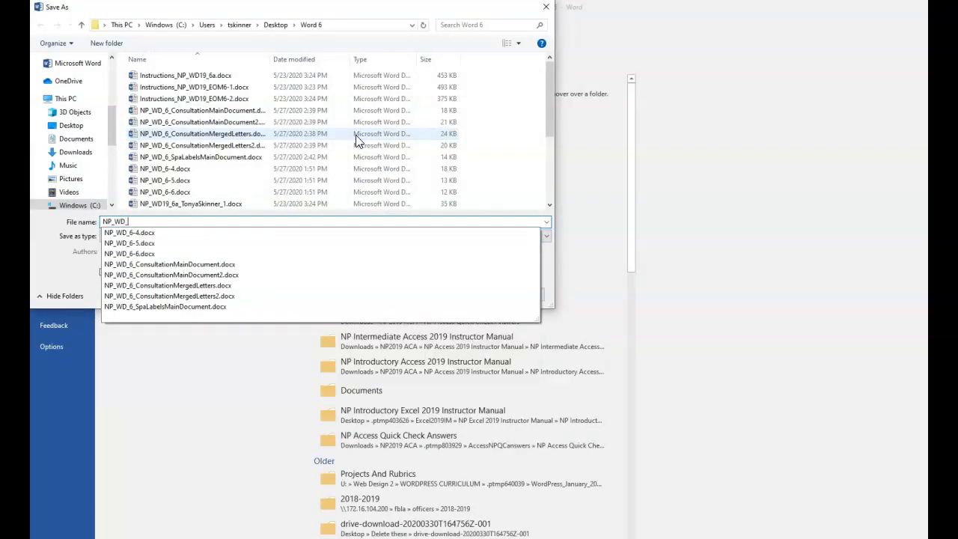
{"action": "type", "text": "6_"}
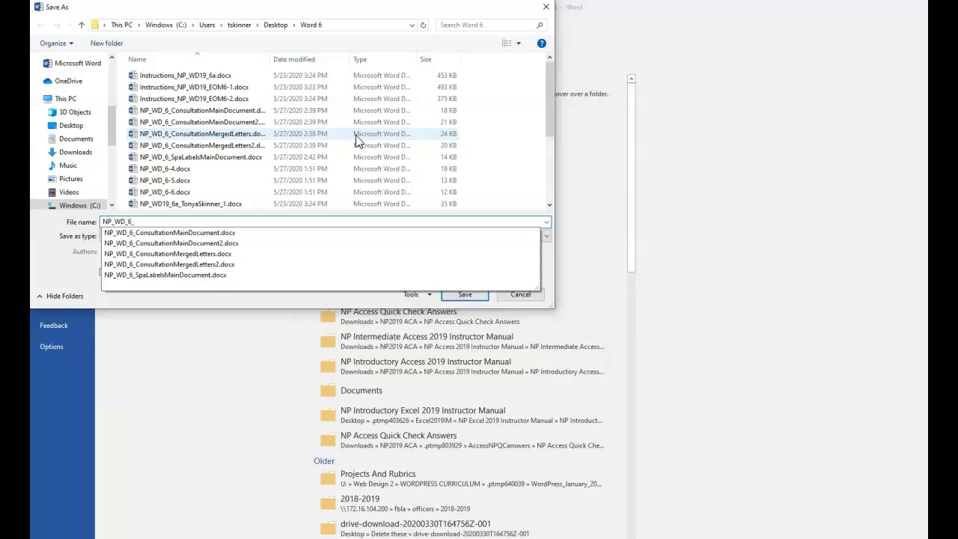
{"action": "type", "text": "MergedSpaLabels"}
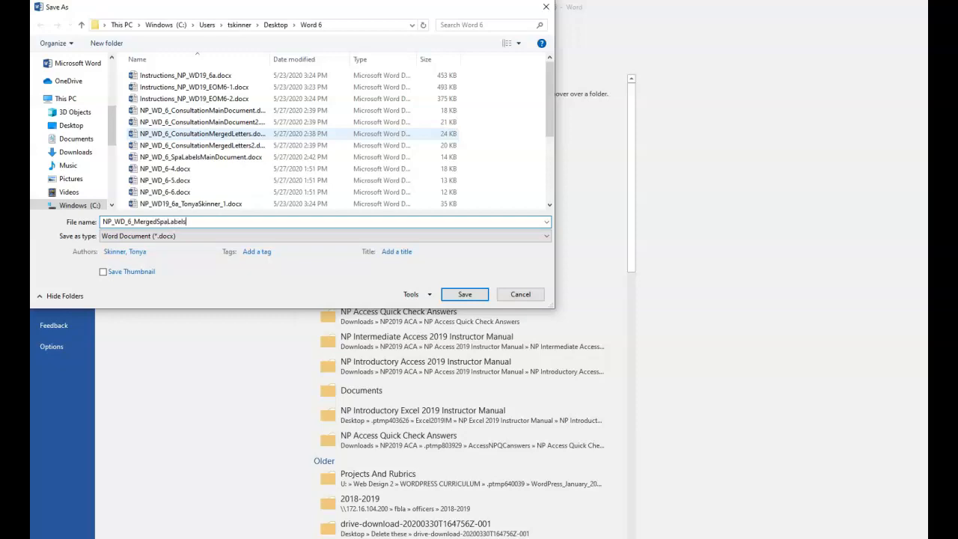
{"action": "key", "text": "Return"}
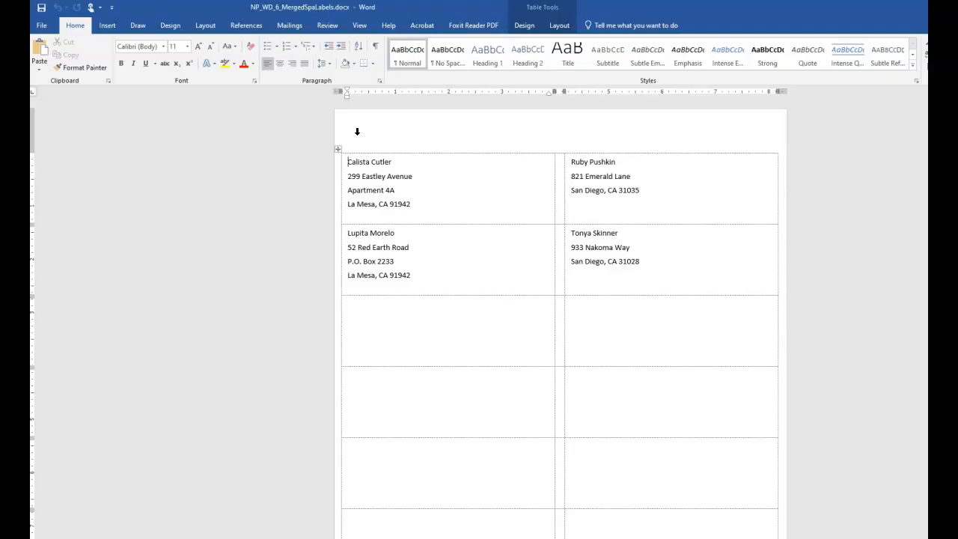
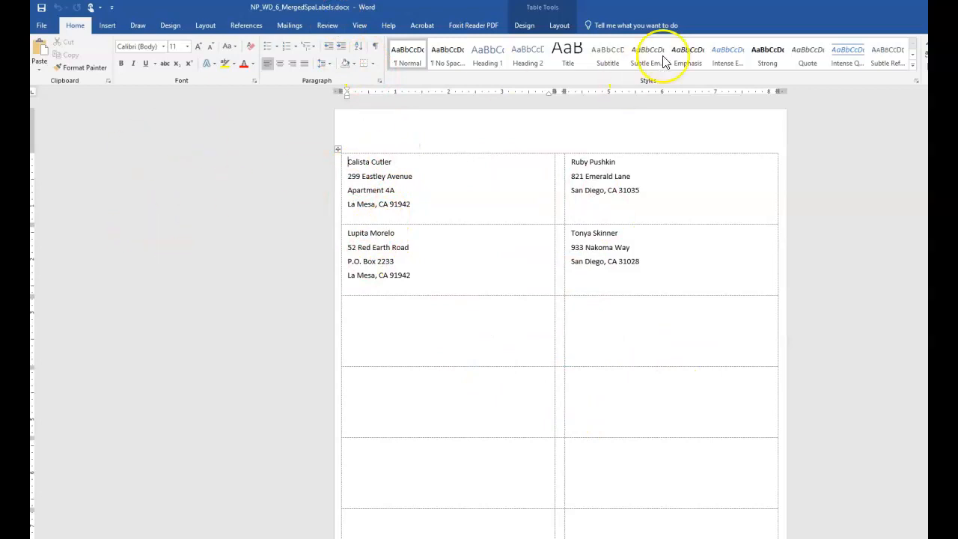
Step: Close the merged labels document and the label main document, saving the changes to the main document
{"action": "left_click", "coordinate": [926, 7]}
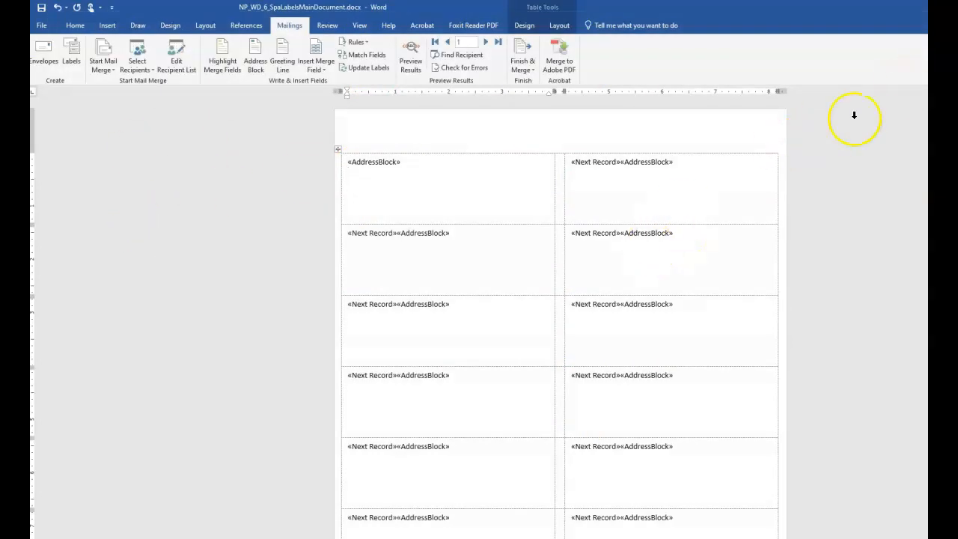
{"action": "left_click", "coordinate": [927, 6]}
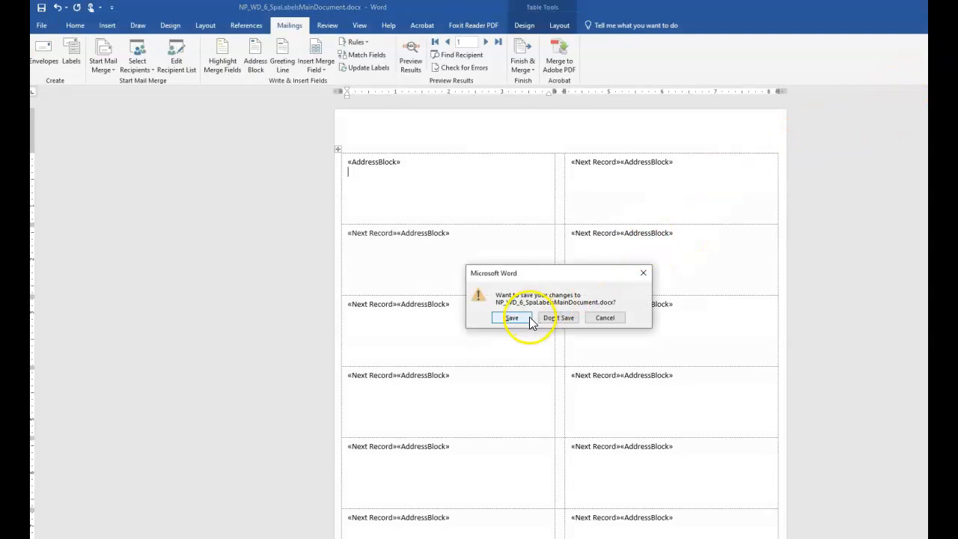
{"action": "left_click", "coordinate": [529, 317]}
Step: Read assignment step 21, open NP_WD_6-5.docx from the Word 6 folder in Word, and enable editing
{"action": "scroll", "coordinate": [552, 312], "scroll_direction": "down", "scroll_amount": 3}
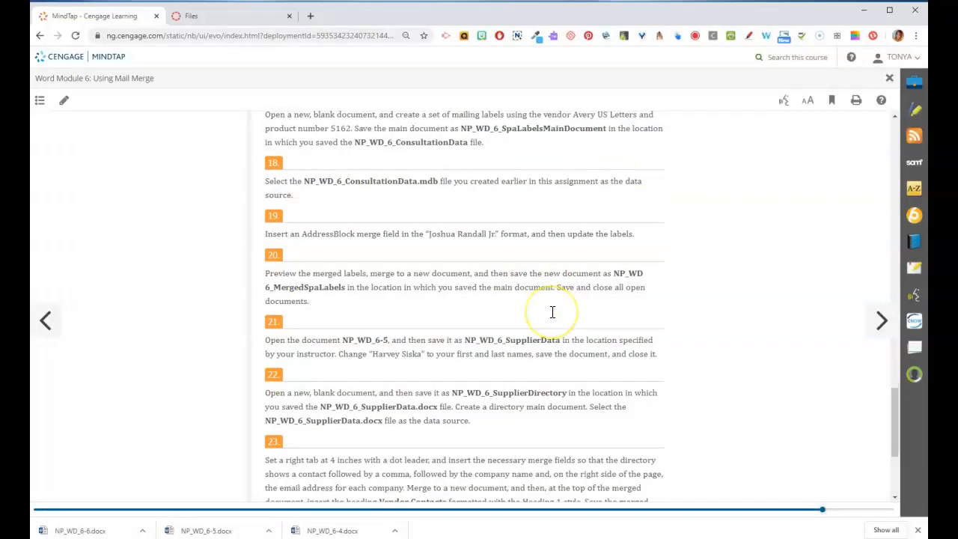
{"action": "scroll", "coordinate": [551, 312], "scroll_direction": "down", "scroll_amount": 1}
{"action": "scroll", "coordinate": [427, 207], "scroll_direction": "up", "scroll_amount": 1}
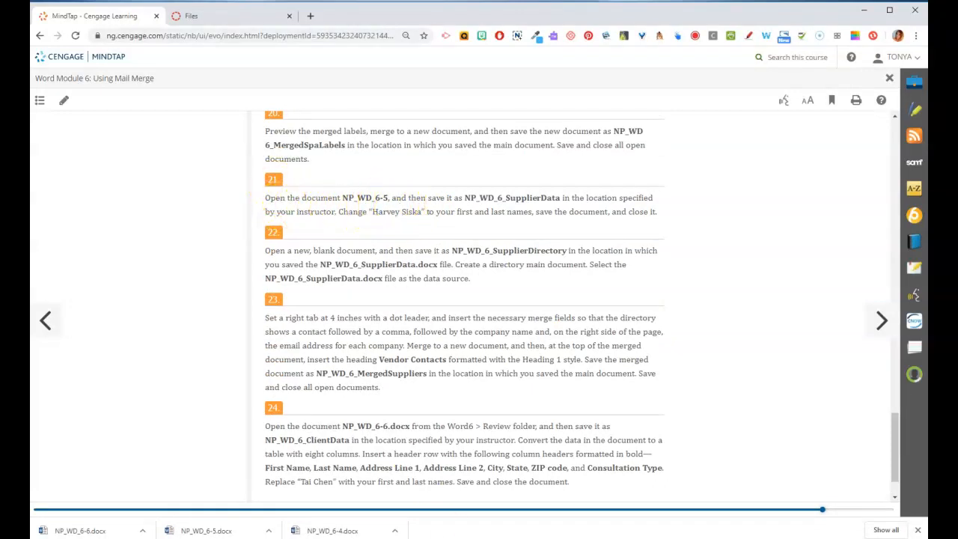
{"action": "key", "text": "alt+Tab"}
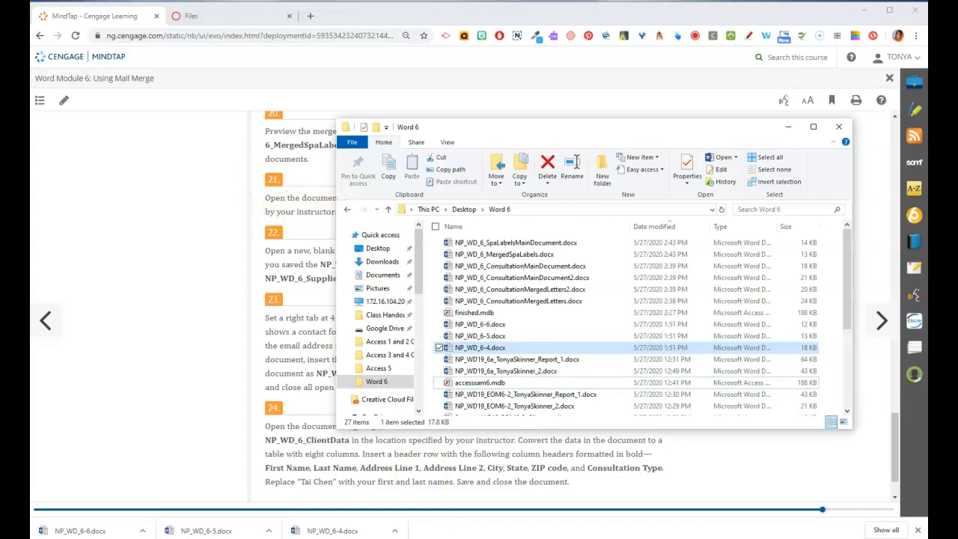
{"action": "left_click", "coordinate": [488, 338]}
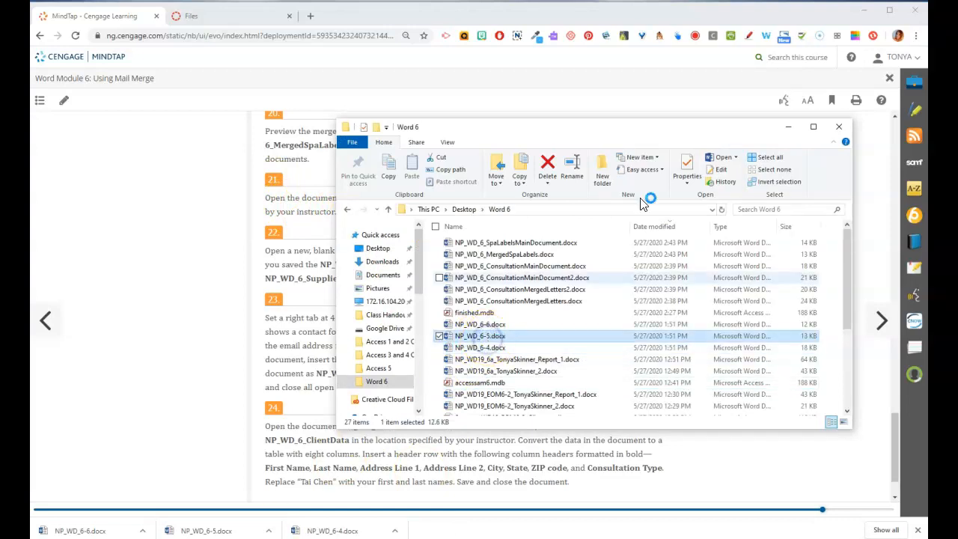
{"action": "left_click", "coordinate": [791, 132]}
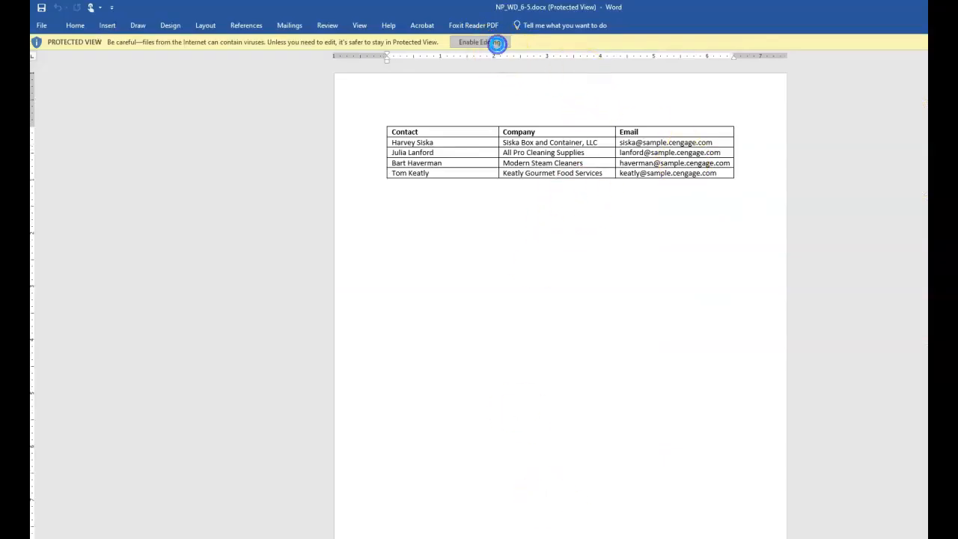
{"action": "left_click", "coordinate": [497, 42]}
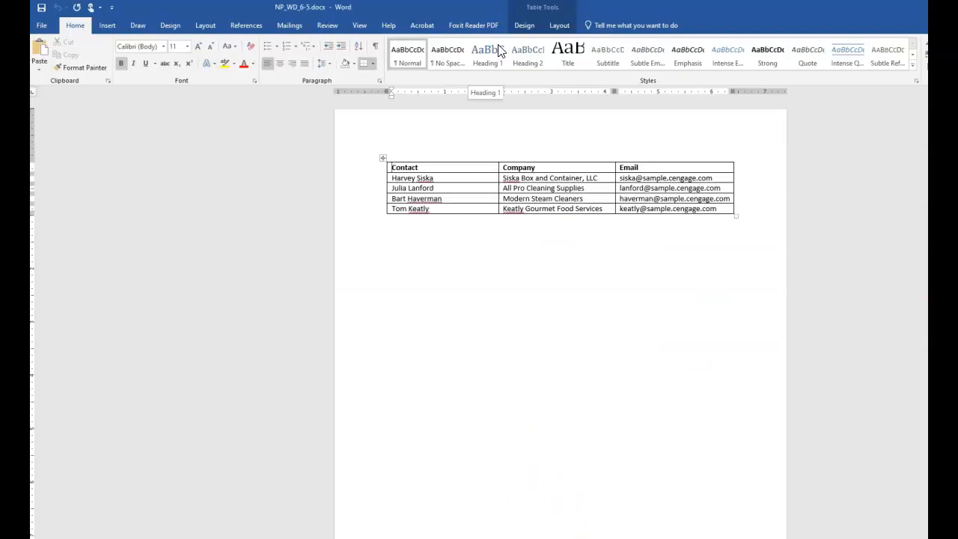
Step: Save the supplier table document in the Word 6 folder as NP_WD_6_SupplierData
{"action": "left_click", "coordinate": [46, 25]}
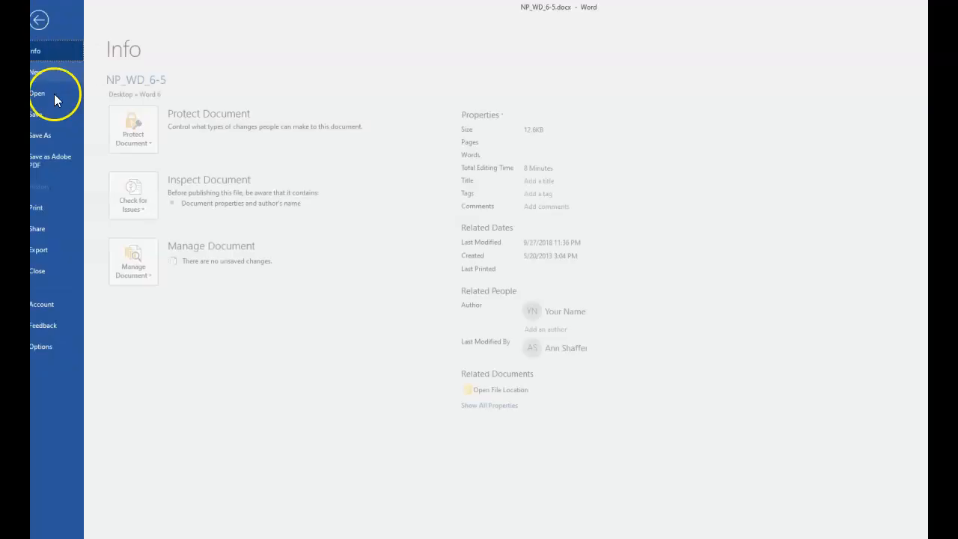
{"action": "left_click", "coordinate": [51, 136]}
{"action": "left_click", "coordinate": [391, 107]}
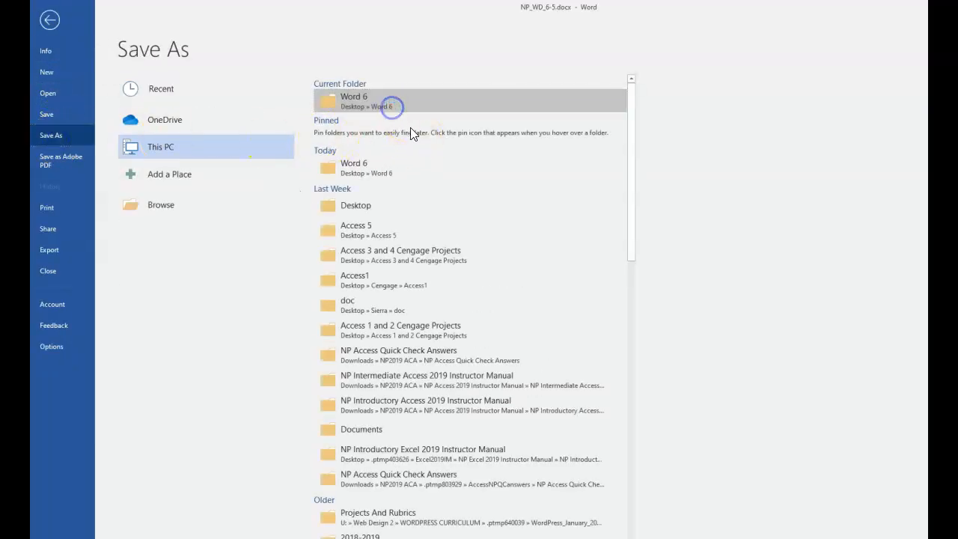
{"action": "type", "text": "NP_C"}
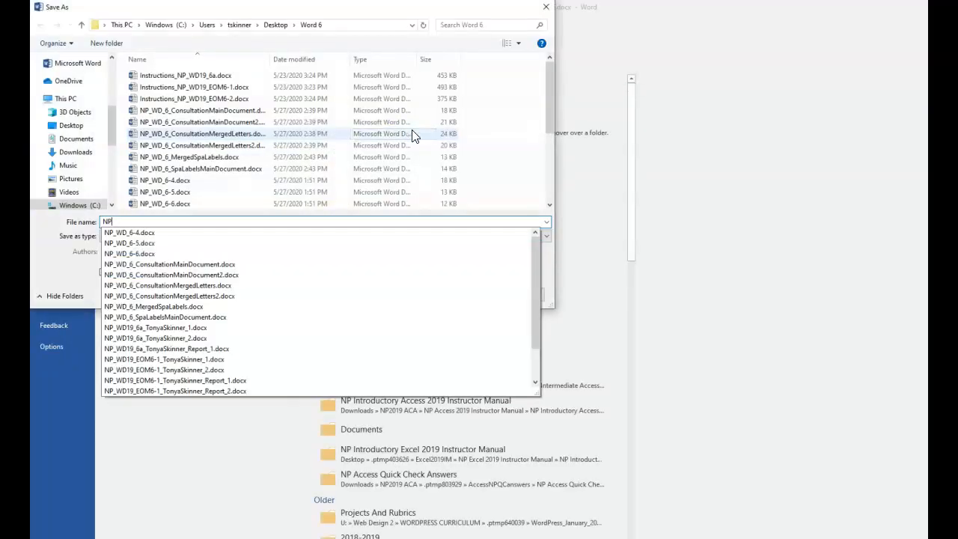
{"action": "key", "text": "BackSpace"}
{"action": "key", "text": "BackSpace"}
{"action": "type", "text": "WD_"}
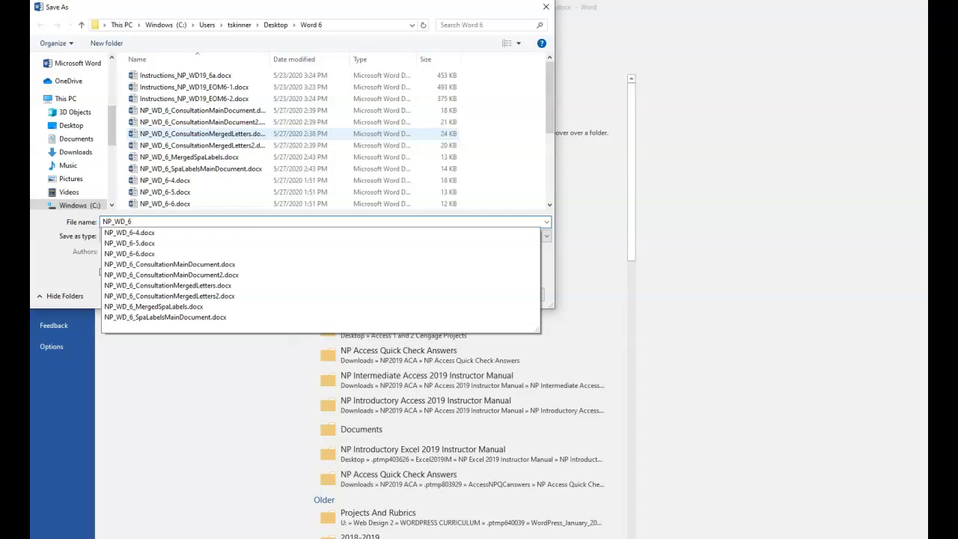
{"action": "type", "text": "6_SupplierData"}
{"action": "key", "text": "Return"}
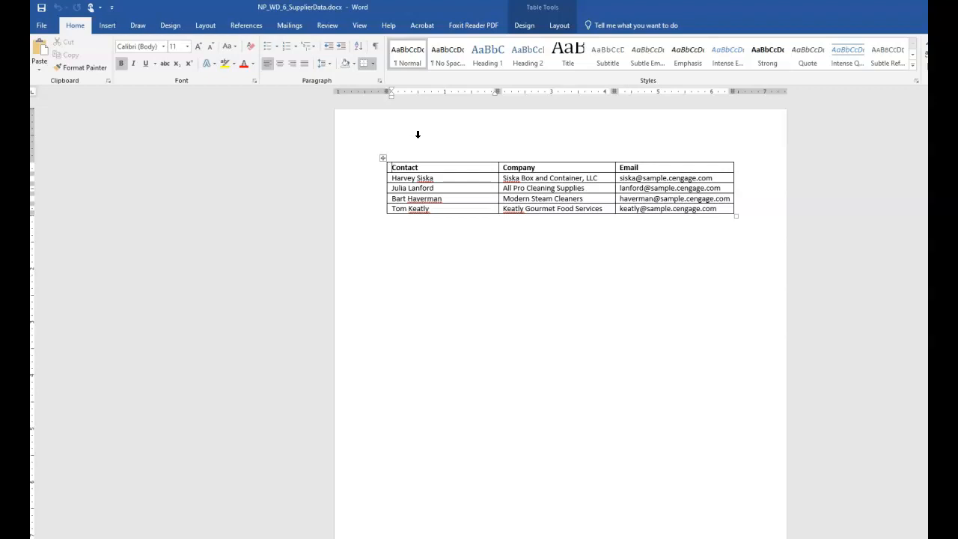
Step: Replace the contact name in the first supplier row with your own full name and close the supplier data document
{"action": "left_click_drag", "start_coordinate": [442, 178], "coordinate": [391, 177]}
{"action": "type", "text": "Tonya Skinner"}
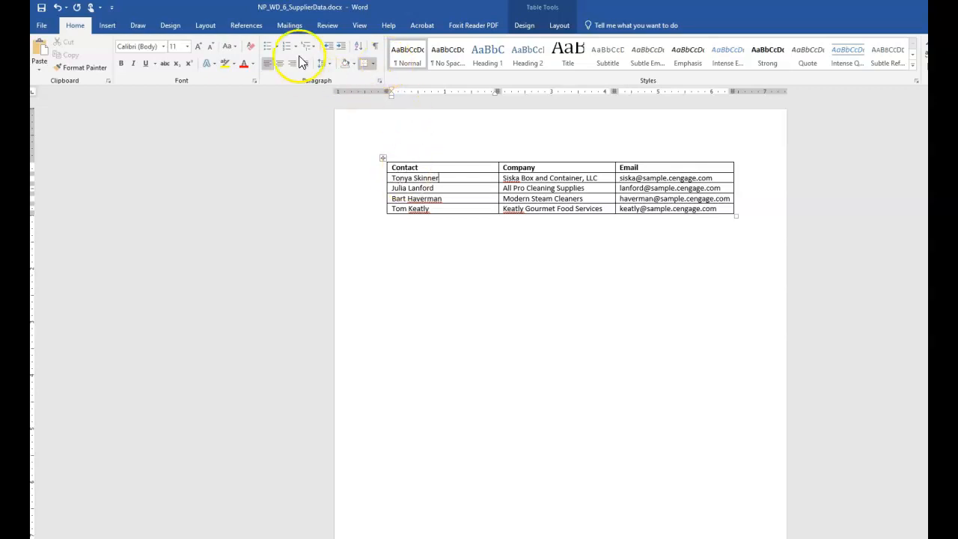
{"action": "left_click", "coordinate": [42, 25]}
{"action": "left_click", "coordinate": [49, 270]}
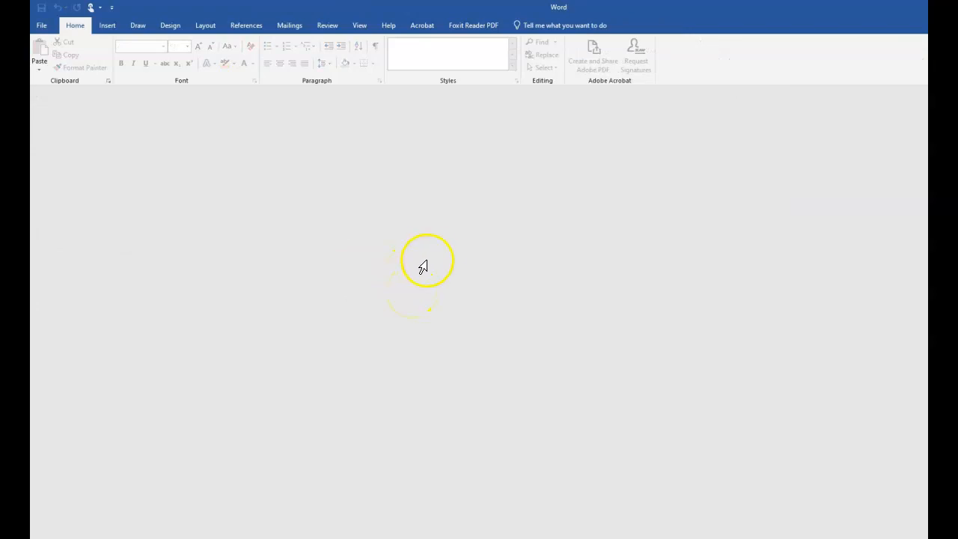
Step: Create a new blank document
{"action": "left_click", "coordinate": [44, 27]}
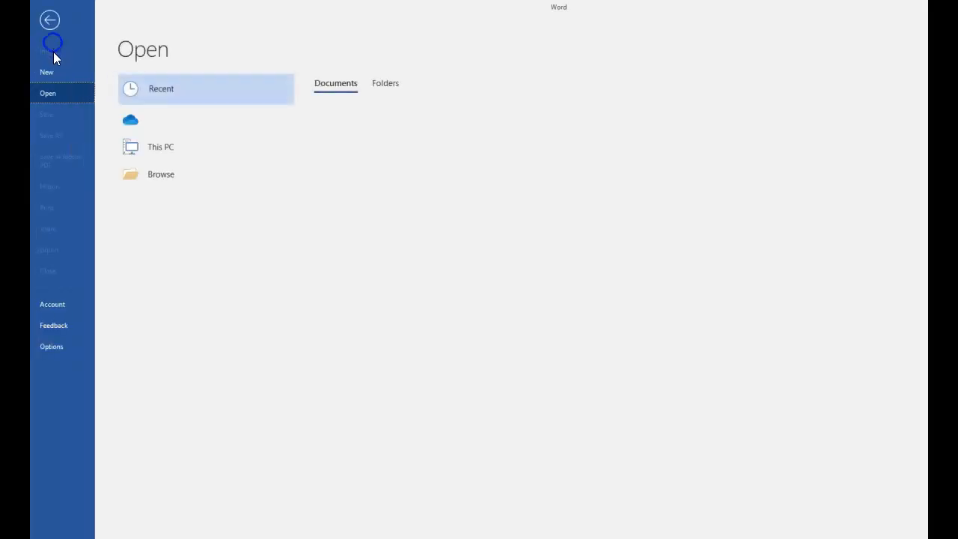
{"action": "left_click", "coordinate": [55, 80]}
{"action": "left_click", "coordinate": [191, 175]}
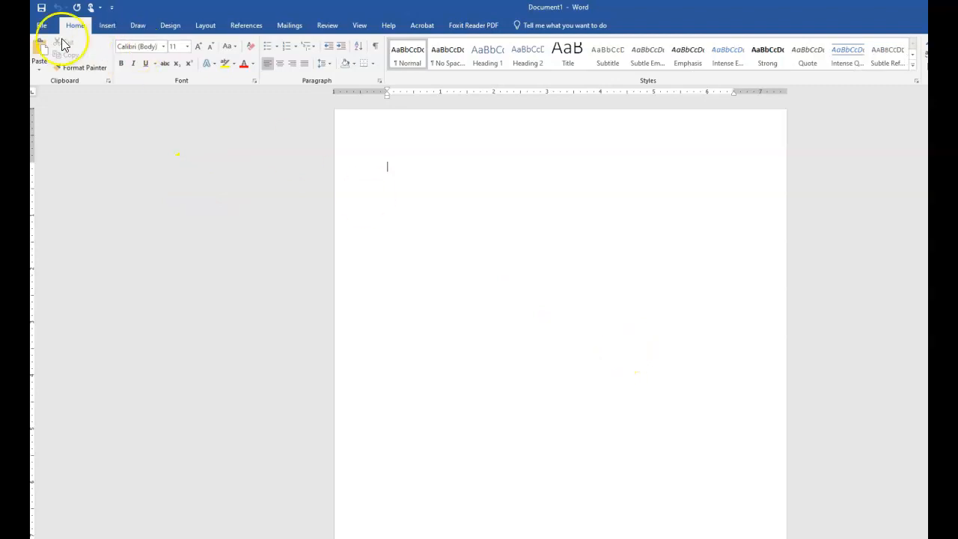
Step: Save the blank document in the Word 6 folder as NP_WD_6_SuppplierDirectory
{"action": "left_click", "coordinate": [43, 27]}
{"action": "left_click", "coordinate": [51, 135]}
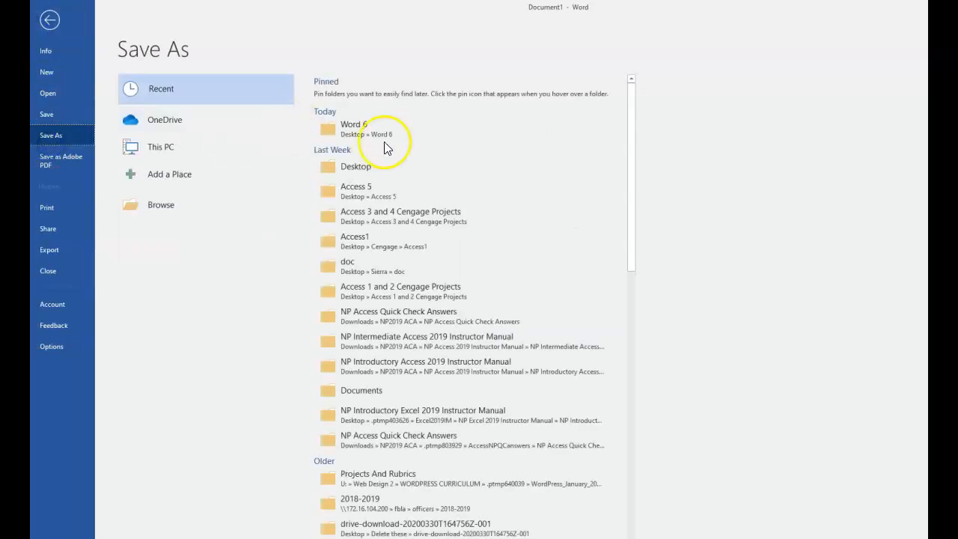
{"action": "left_click", "coordinate": [387, 133]}
{"action": "type", "text": "NP"}
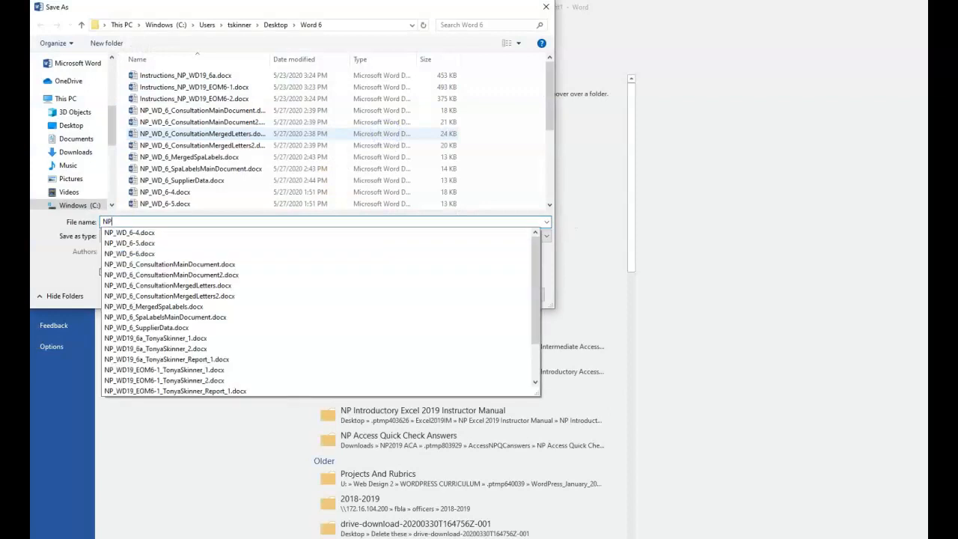
{"action": "type", "text": "_WD_6_supplierDirecto"}
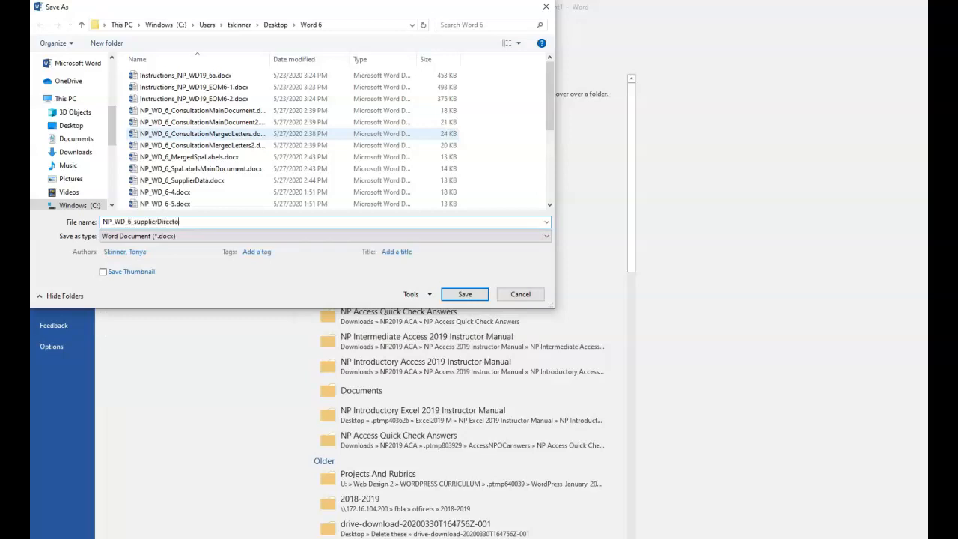
{"action": "key", "text": "BackSpace"}
{"action": "key", "text": "BackSpace"}
{"action": "key", "text": "BackSpace"}
{"action": "key", "text": "BackSpace"}
{"action": "key", "text": "BackSpace"}
{"action": "key", "text": "BackSpace"}
{"action": "key", "text": "BackSpace"}
{"action": "key", "text": "BackSpace"}
{"action": "key", "text": "BackSpace"}
{"action": "key", "text": "BackSpace"}
{"action": "key", "text": "BackSpace"}
{"action": "key", "text": "BackSpace"}
{"action": "key", "text": "BackSpace"}
{"action": "key", "text": "BackSpace"}
{"action": "key", "text": "BackSpace"}
{"action": "type", "text": "Suppplier"}
{"action": "left_click", "coordinate": [460, 294]}
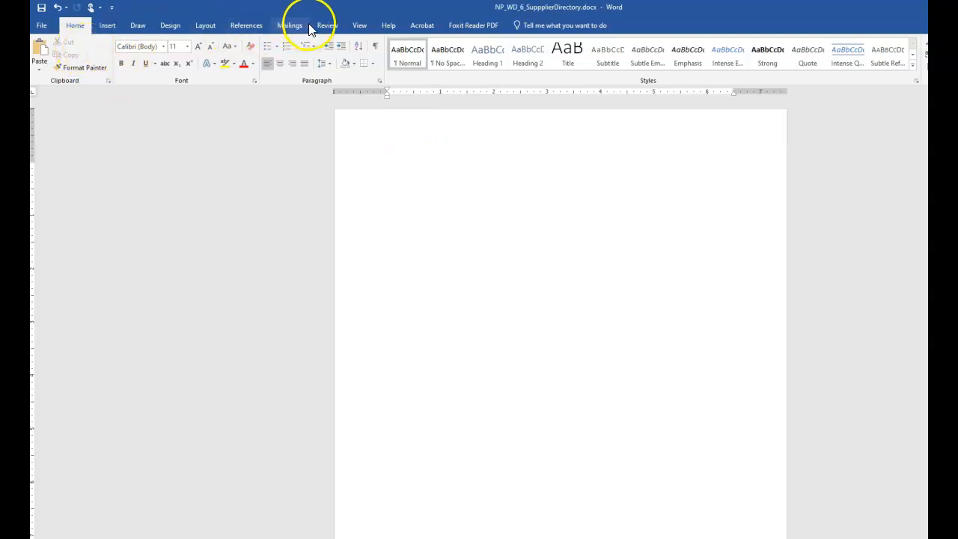
Step: Start a mail merge of the Directory type in the blank document
{"action": "left_click", "coordinate": [289, 25]}
{"action": "left_click", "coordinate": [103, 63]}
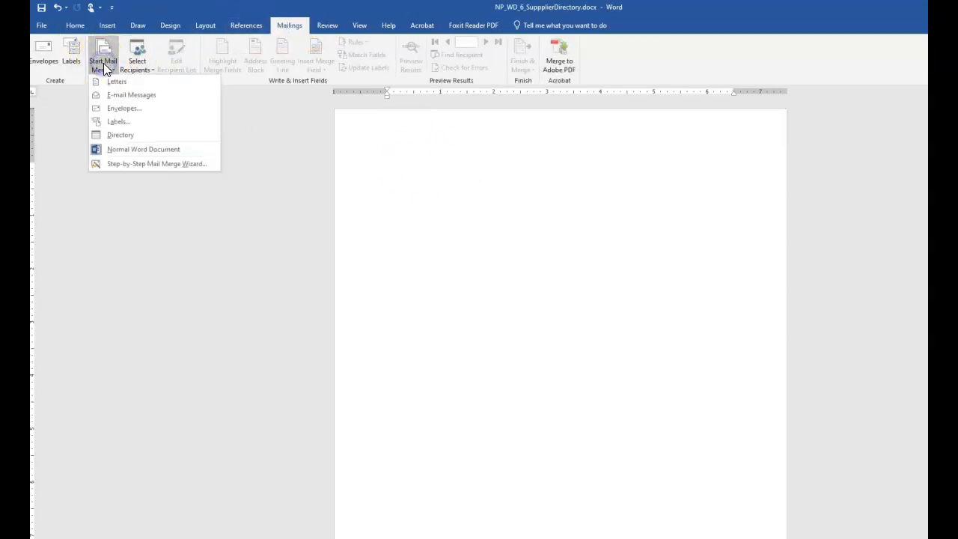
{"action": "left_click", "coordinate": [117, 136]}
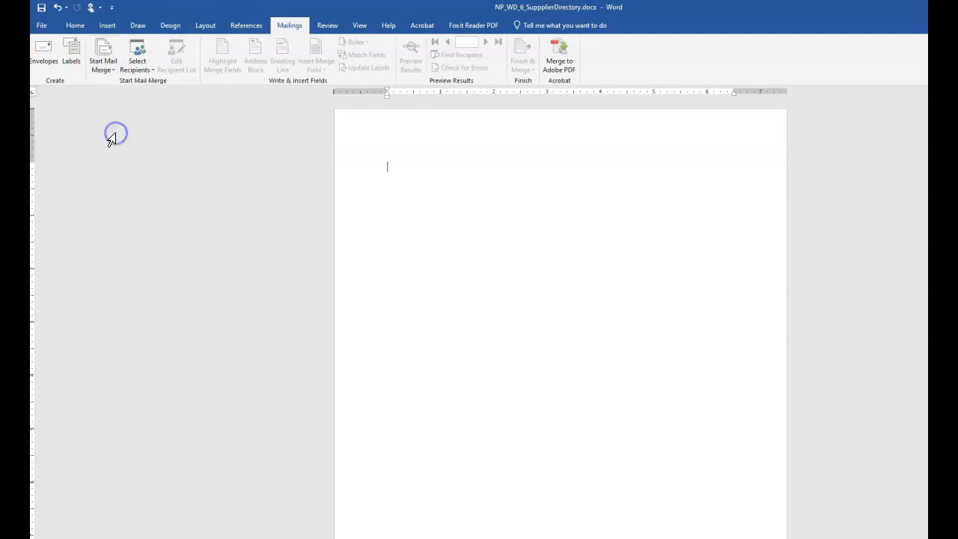
Step: Try to rename the directory file in the Word 6 folder as NP_WD_6_SupplierDirectory.docx while choosing an existing recipient list
{"action": "left_click", "coordinate": [136, 61]}
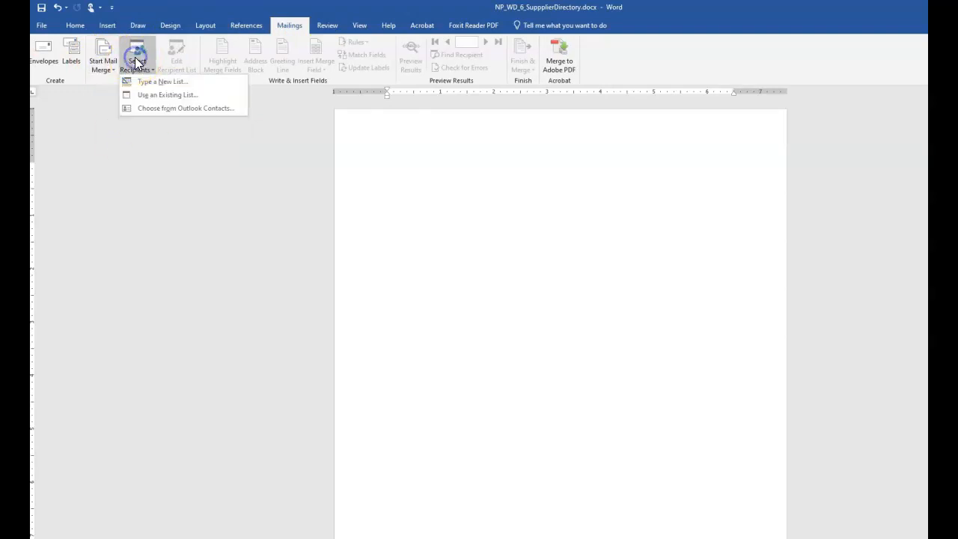
{"action": "left_click", "coordinate": [169, 96]}
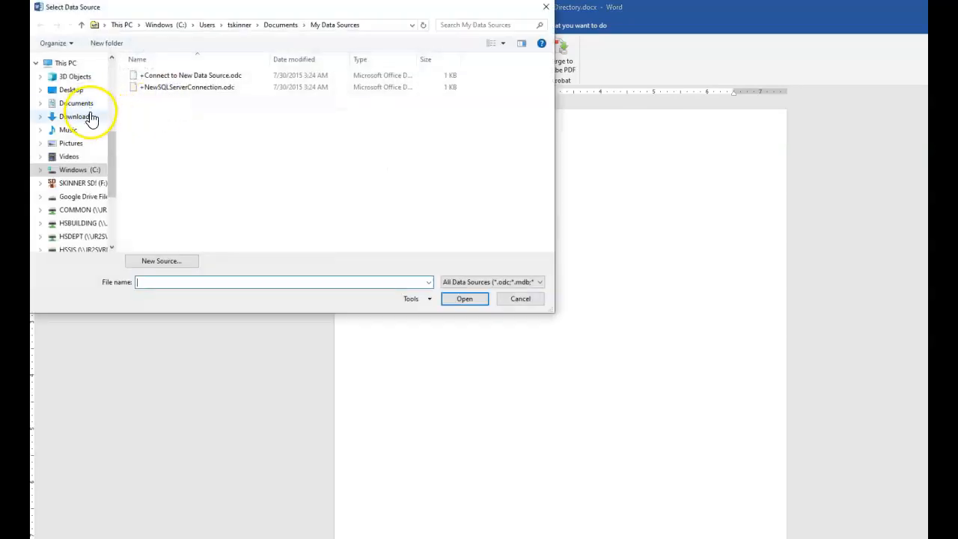
{"action": "scroll", "coordinate": [95, 118], "scroll_direction": "up", "scroll_amount": 2}
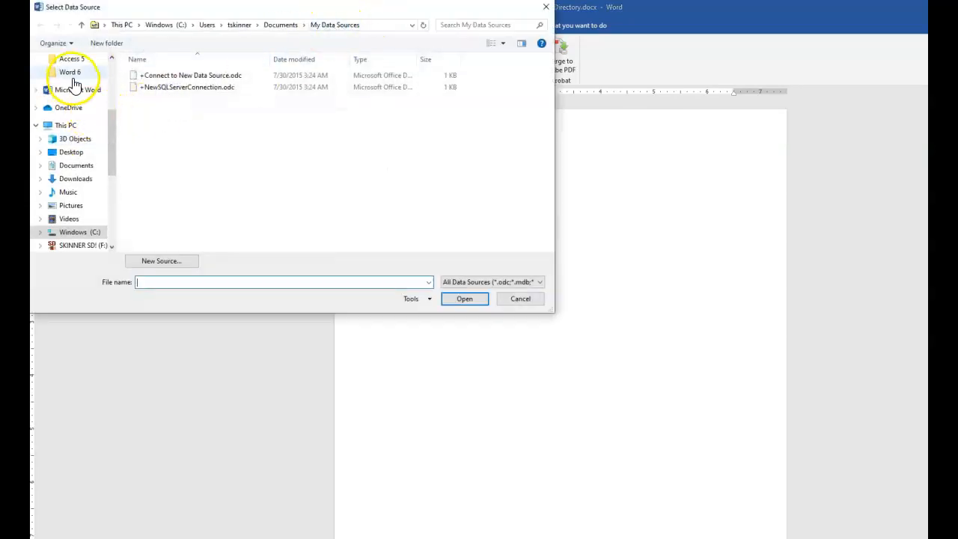
{"action": "left_click", "coordinate": [71, 74]}
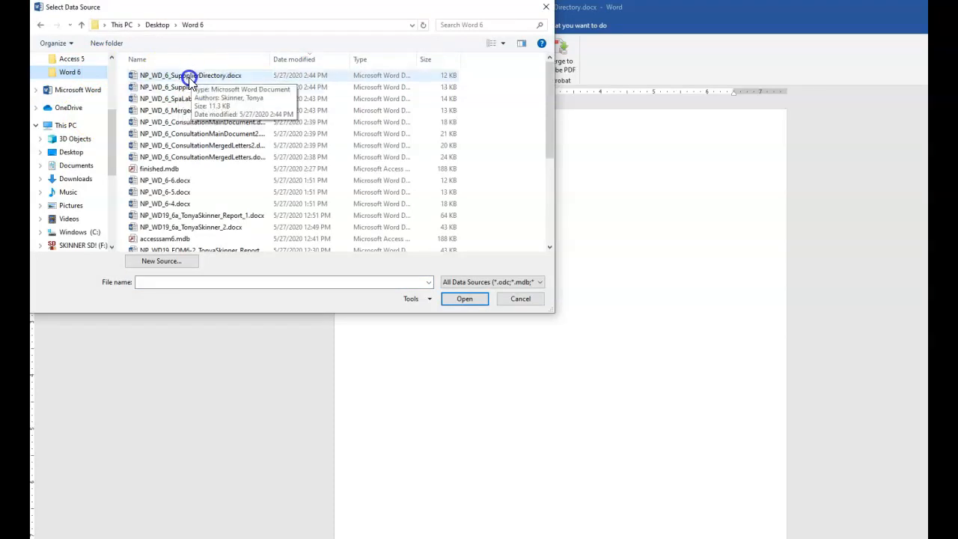
{"action": "left_click", "coordinate": [190, 78]}
{"action": "right_click", "coordinate": [189, 78]}
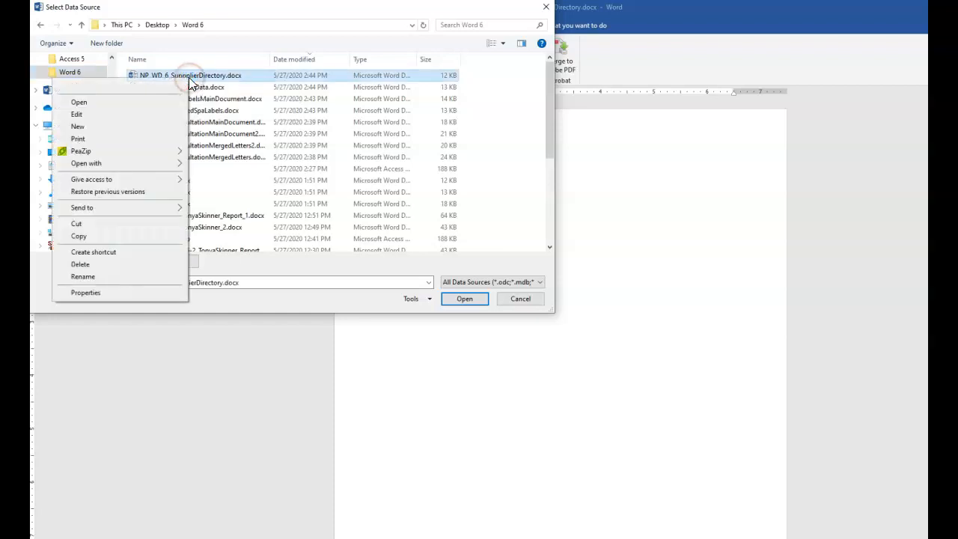
{"action": "left_click", "coordinate": [126, 277]}
{"action": "left_click", "coordinate": [184, 75]}
{"action": "right_click", "coordinate": [183, 75]}
{"action": "left_click", "coordinate": [78, 274]}
{"action": "left_click", "coordinate": [185, 76]}
{"action": "key", "text": "BackSpace"}
{"action": "left_click", "coordinate": [317, 277]}
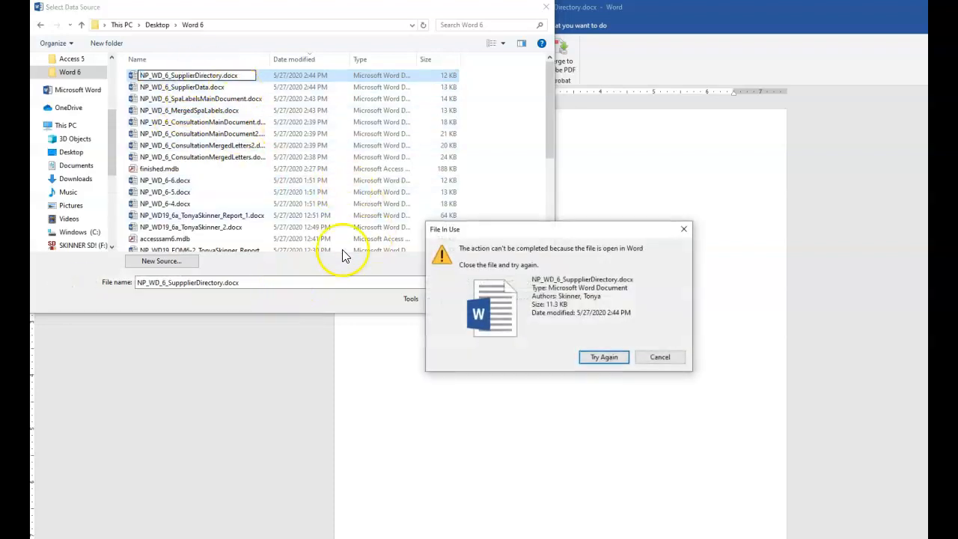
{"action": "left_click", "coordinate": [660, 357]}
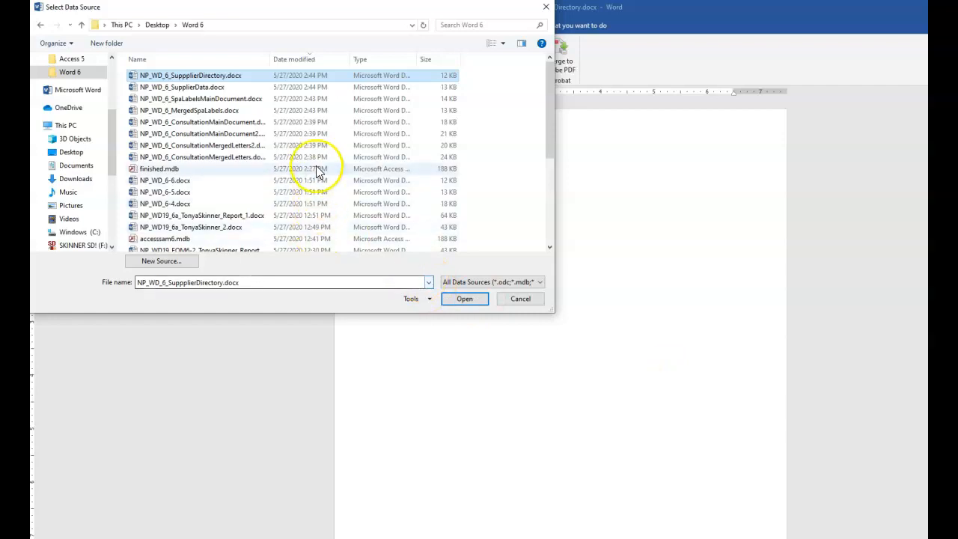
{"action": "left_click", "coordinate": [520, 298]}
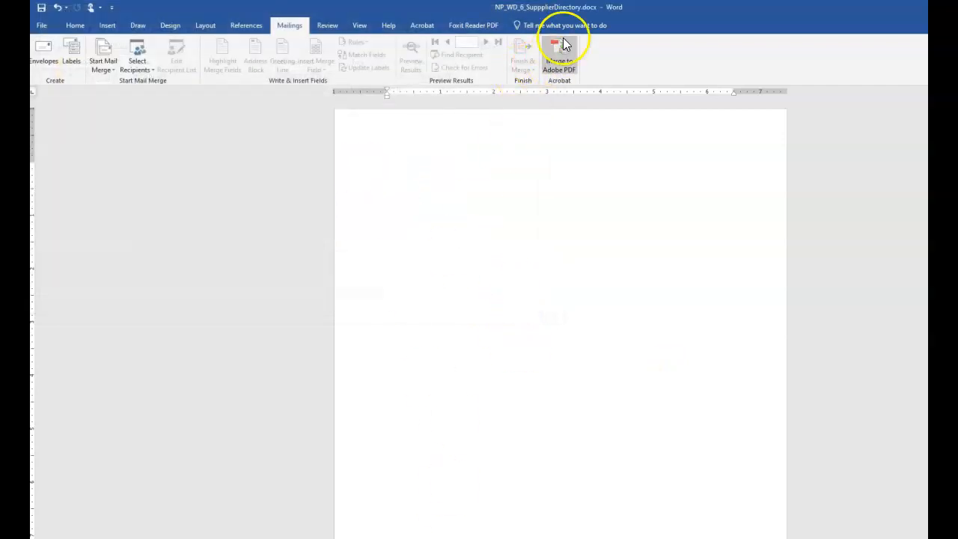
Step: Select NP_WD_6_SupplierData.docx from the Word 6 folder as the existing recipient list for the directory
{"action": "left_click", "coordinate": [105, 51]}
{"action": "left_click", "coordinate": [132, 55]}
{"action": "left_click", "coordinate": [163, 95]}
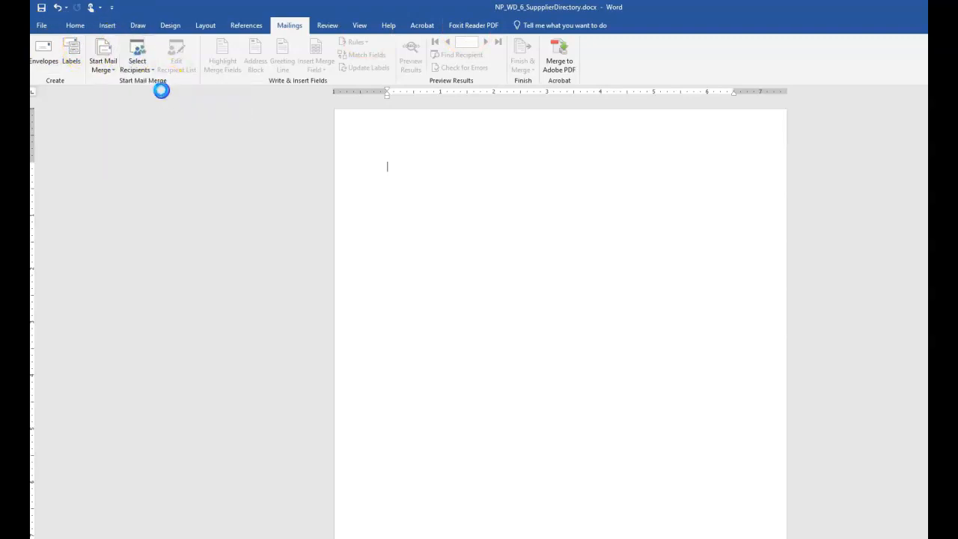
{"action": "scroll", "coordinate": [108, 153], "scroll_direction": "up", "scroll_amount": 5}
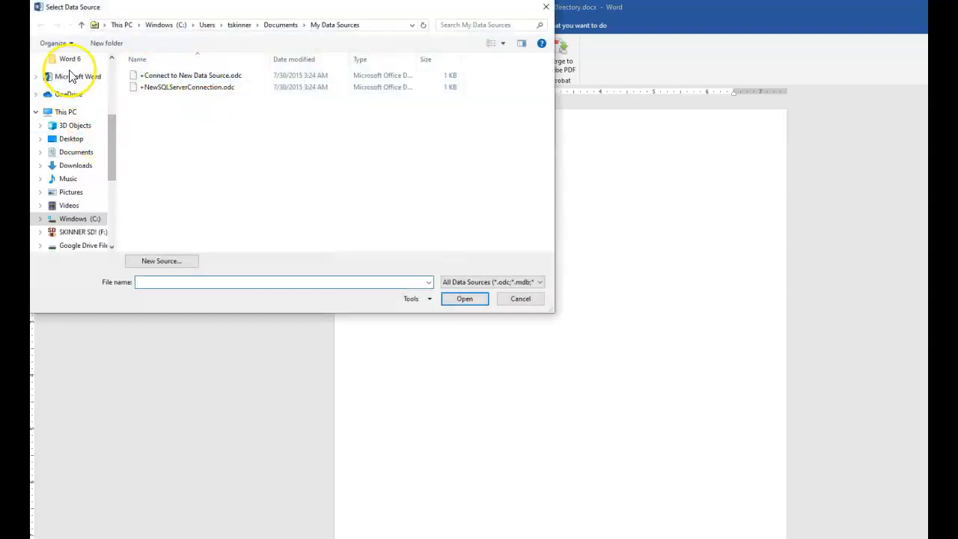
{"action": "left_click", "coordinate": [71, 64]}
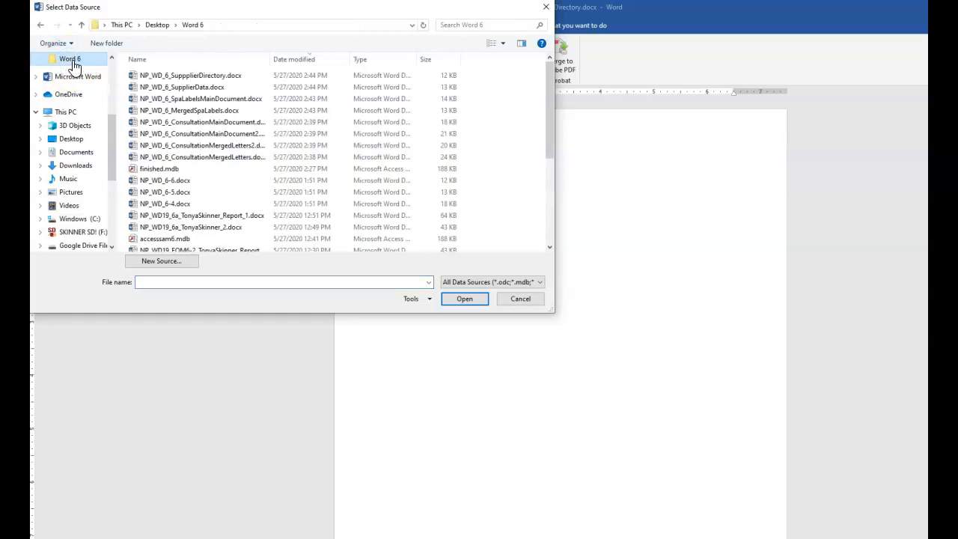
{"action": "left_click", "coordinate": [180, 86]}
{"action": "left_click", "coordinate": [469, 305]}
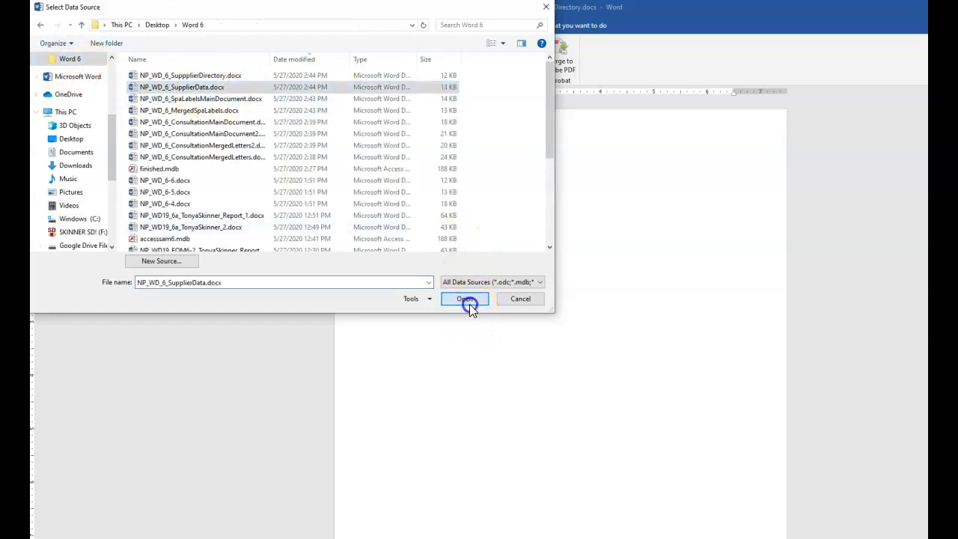
{"action": "left_click", "coordinate": [310, 64]}
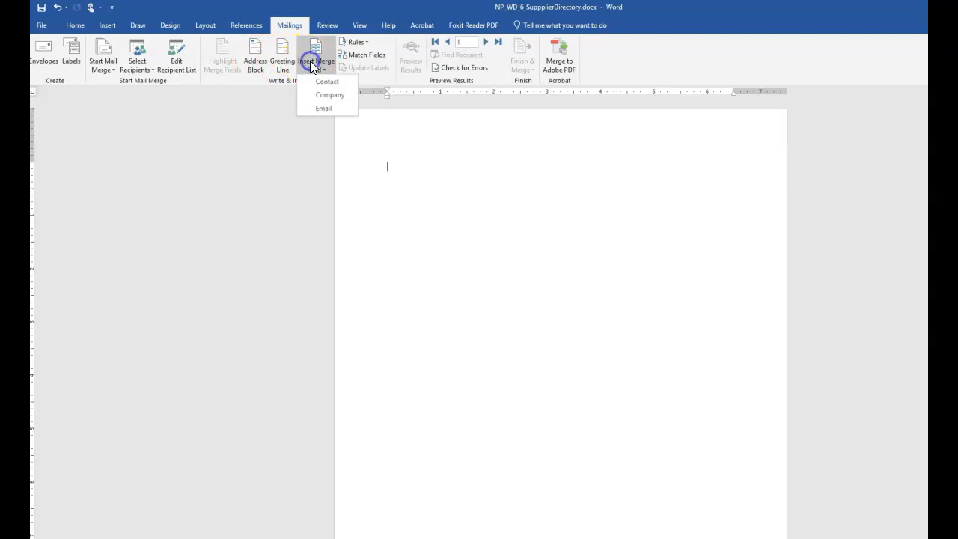
{"action": "left_click", "coordinate": [318, 46]}
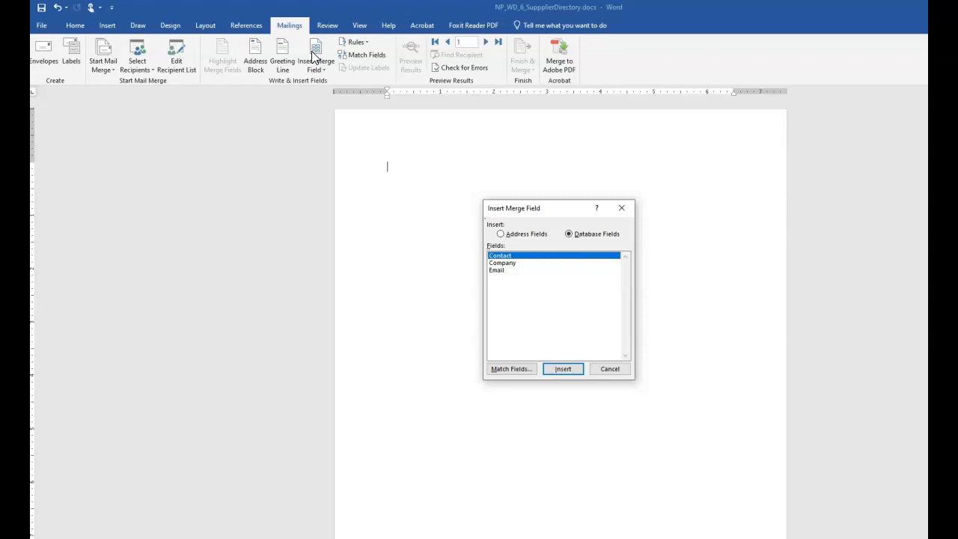
{"action": "left_click", "coordinate": [617, 369]}
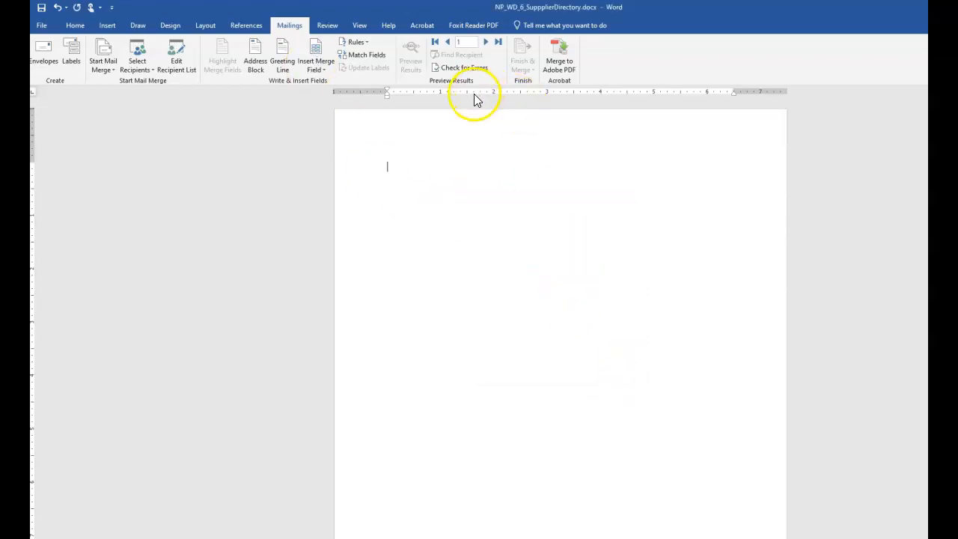
Step: Hide the ruler and show it again
{"action": "left_click", "coordinate": [358, 26]}
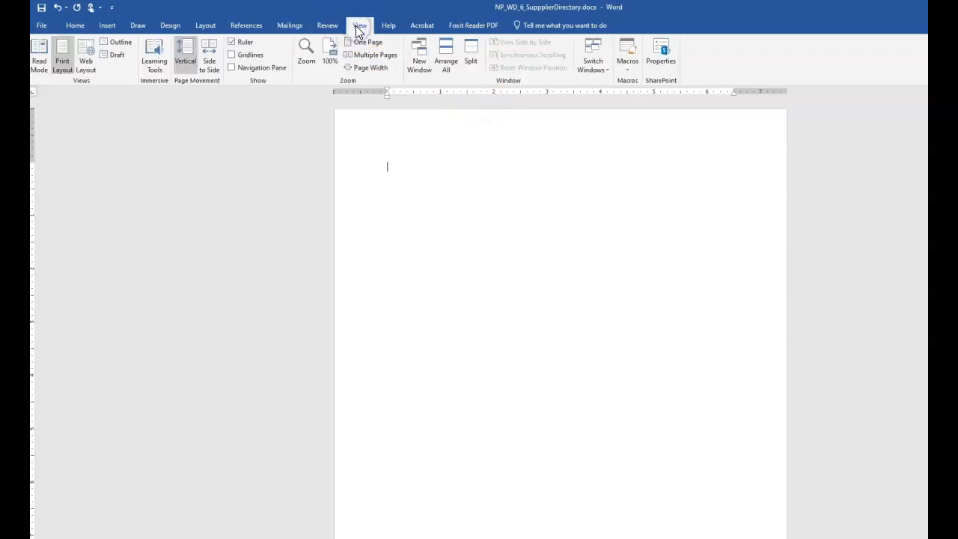
{"action": "left_click", "coordinate": [242, 41]}
{"action": "left_click", "coordinate": [241, 41]}
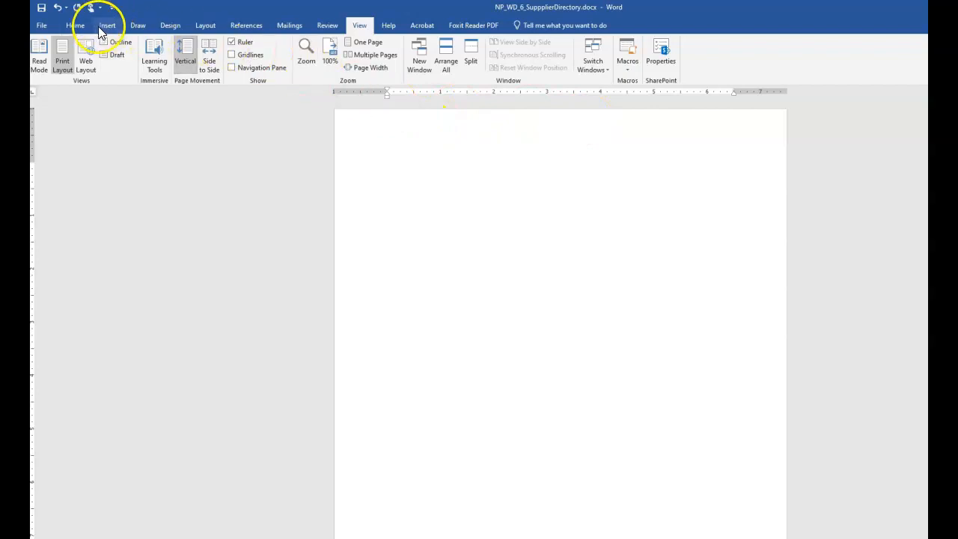
Step: Place a tab stop at 4 inches on the blank first line of the supplier directory
{"action": "left_click", "coordinate": [212, 27]}
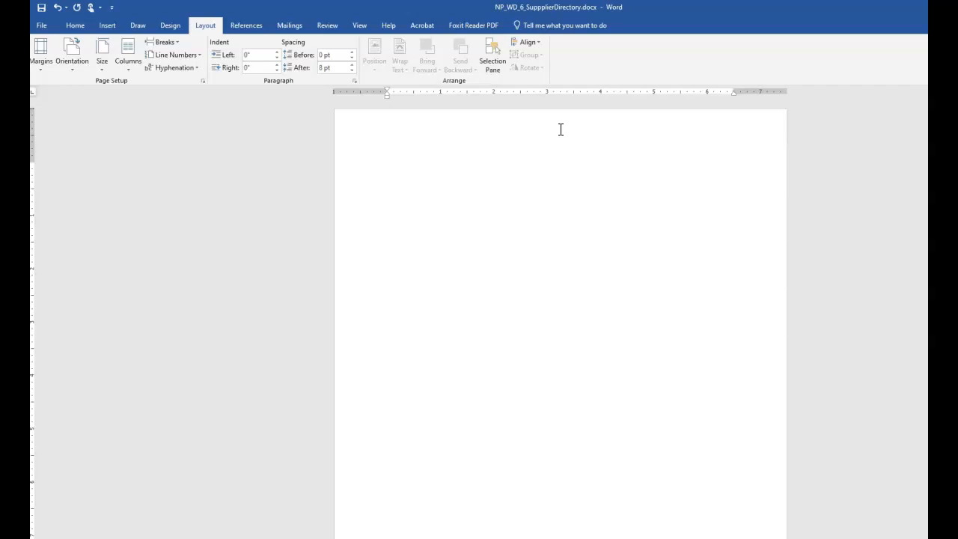
{"action": "left_click", "coordinate": [600, 92]}
{"action": "left_click", "coordinate": [597, 175]}
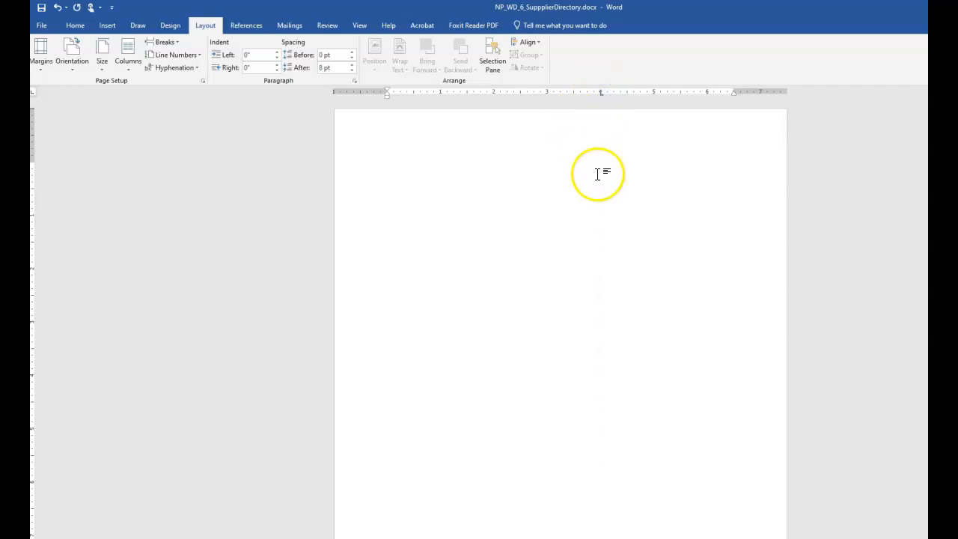
Step: Change the 4-inch tab stop to right alignment with the dotted leader (2), and test it on the blank line
{"action": "double_click", "coordinate": [600, 94]}
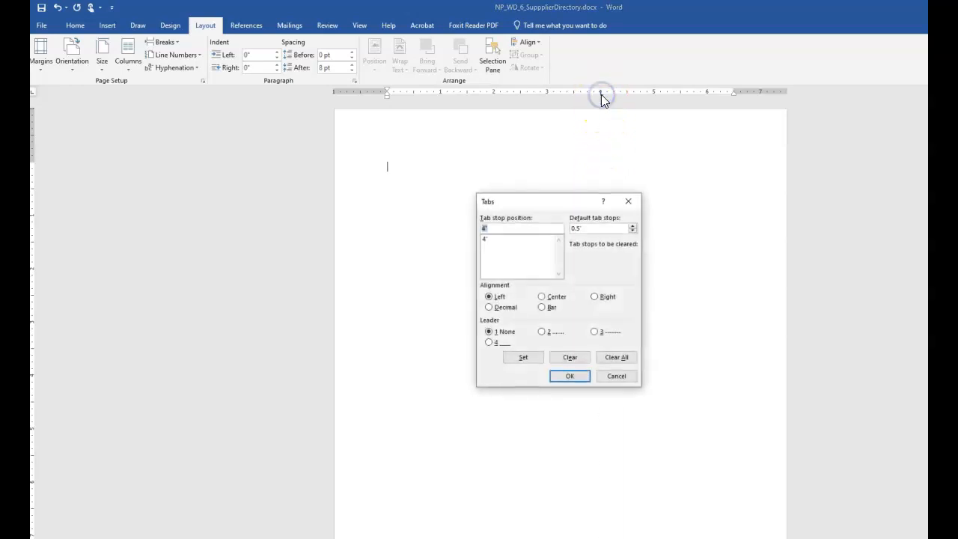
{"action": "left_click_drag", "start_coordinate": [561, 196], "coordinate": [624, 178]}
{"action": "left_click", "coordinate": [547, 215]}
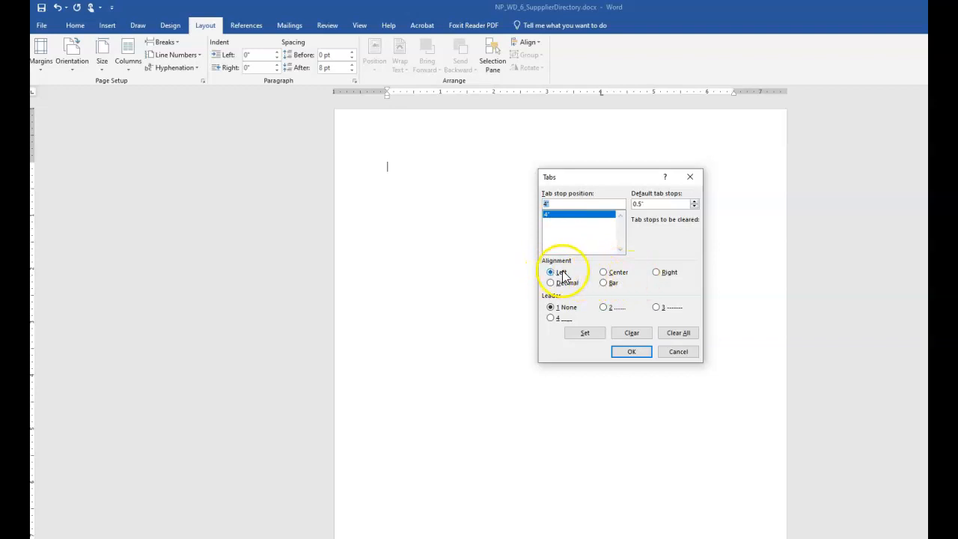
{"action": "left_click", "coordinate": [657, 273]}
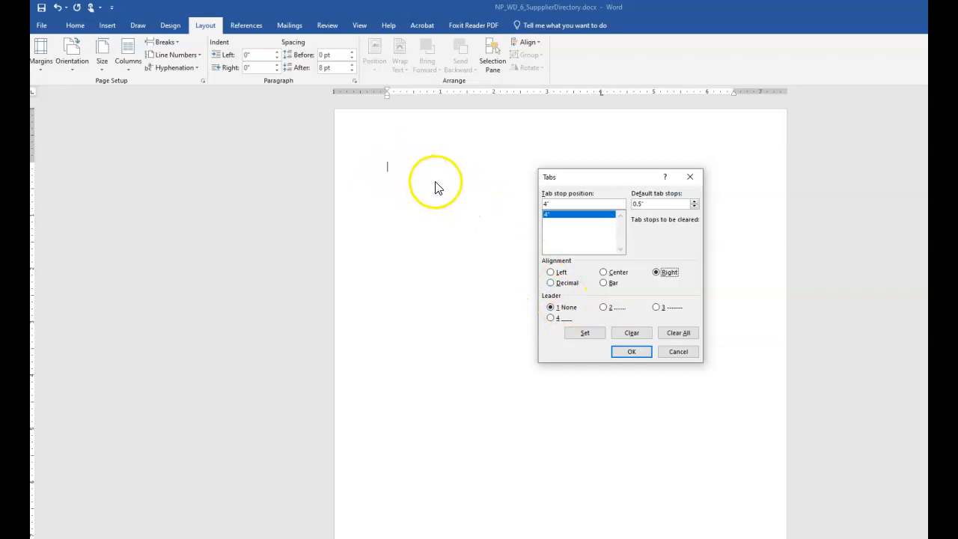
{"action": "left_click", "coordinate": [603, 307]}
{"action": "left_click", "coordinate": [597, 334]}
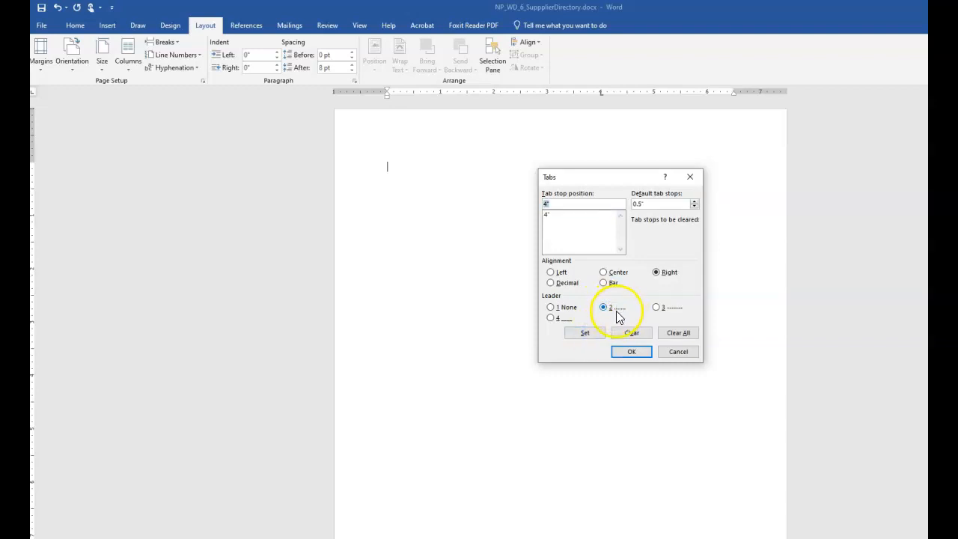
{"action": "left_click", "coordinate": [634, 353]}
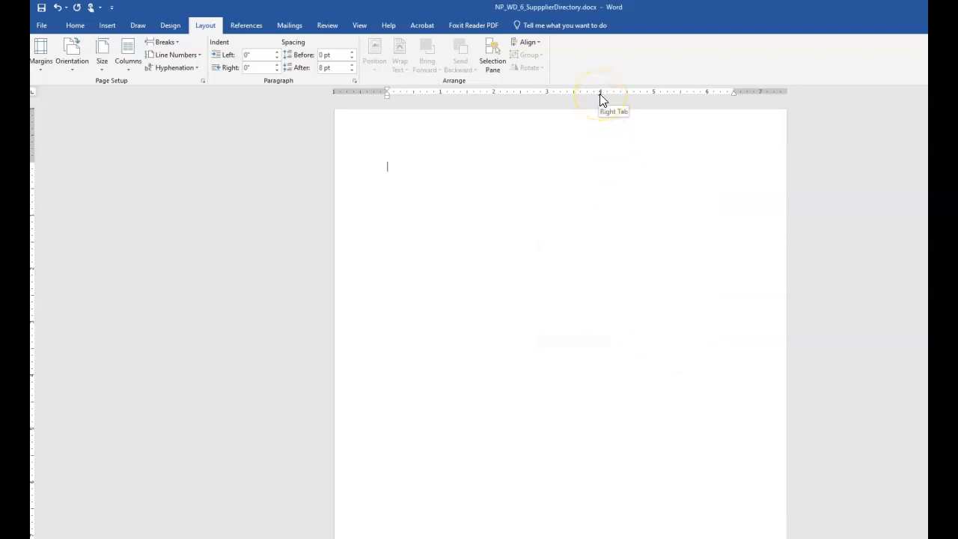
{"action": "key", "text": "Tab"}
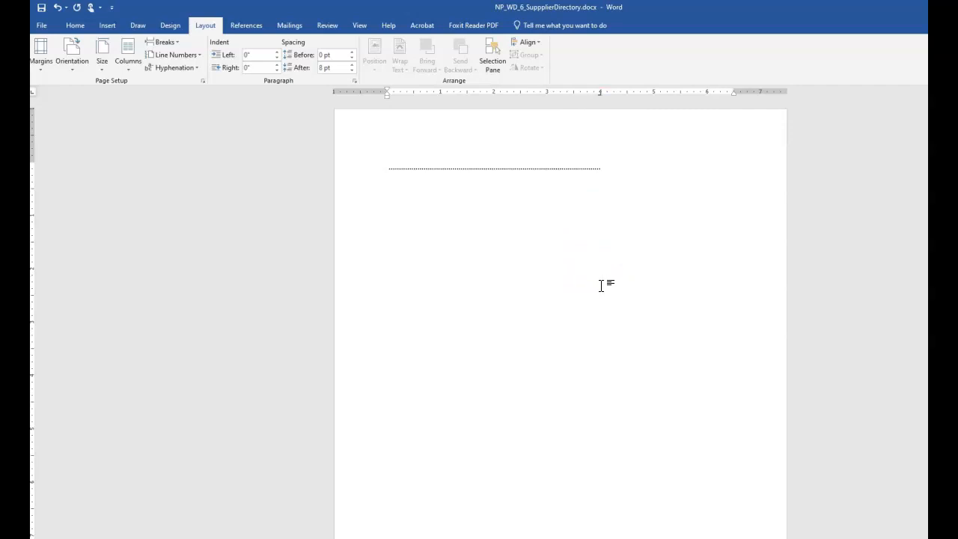
{"action": "key", "text": "BackSpace"}
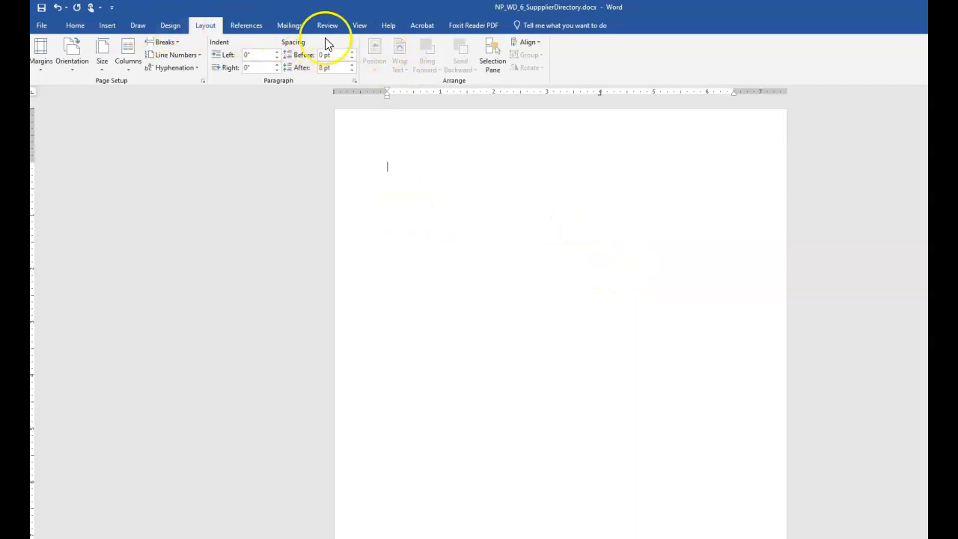
Step: Insert the Contact merge field, a comma, the Company field, a tab and the Email field on the first line, and save the document
{"action": "left_click", "coordinate": [290, 25]}
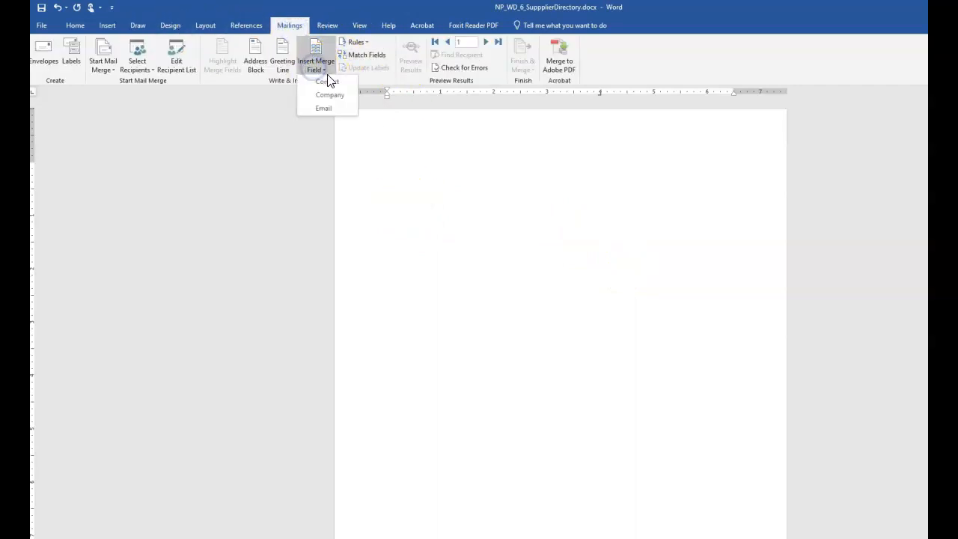
{"action": "left_click", "coordinate": [327, 78]}
{"action": "type", "text": ","}
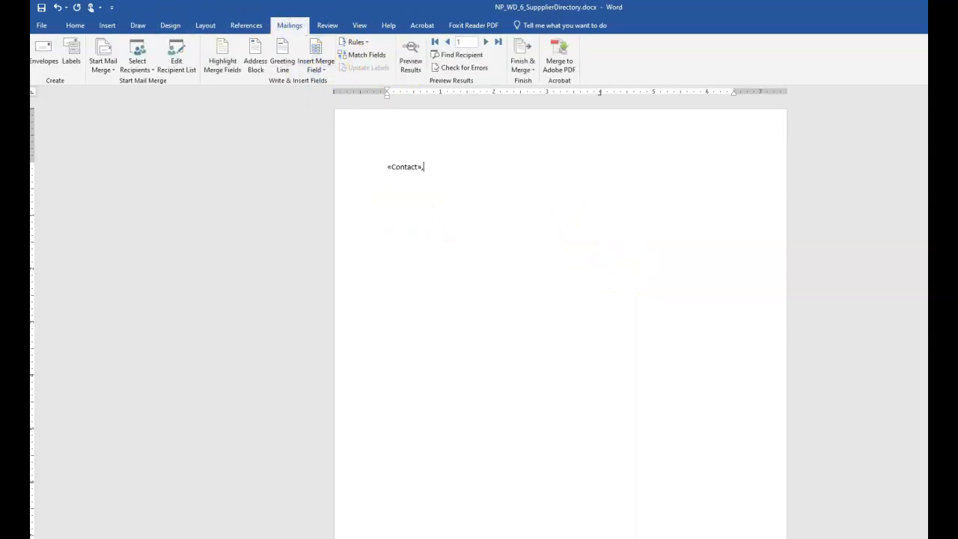
{"action": "left_click", "coordinate": [320, 67]}
{"action": "left_click", "coordinate": [332, 94]}
{"action": "key", "text": "Tab"}
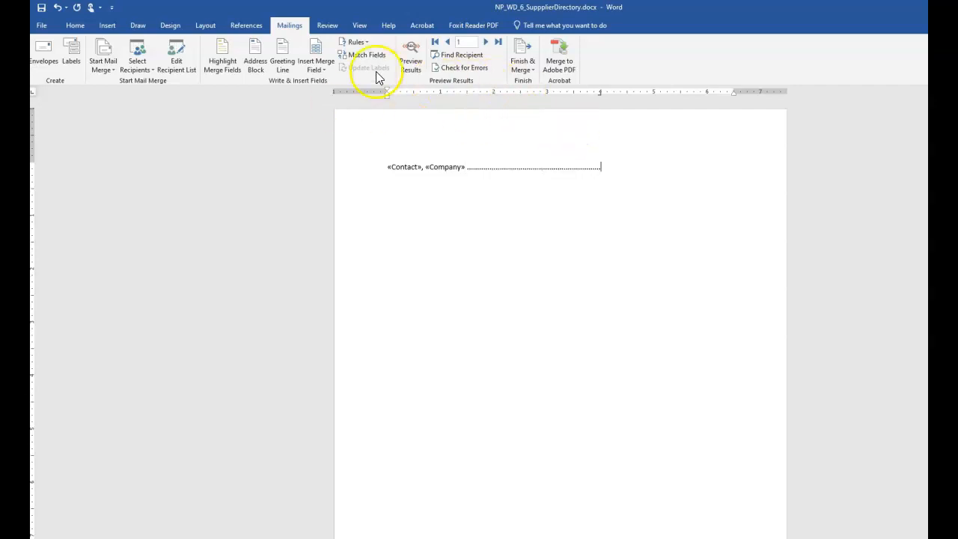
{"action": "left_click", "coordinate": [320, 69]}
{"action": "left_click", "coordinate": [323, 108]}
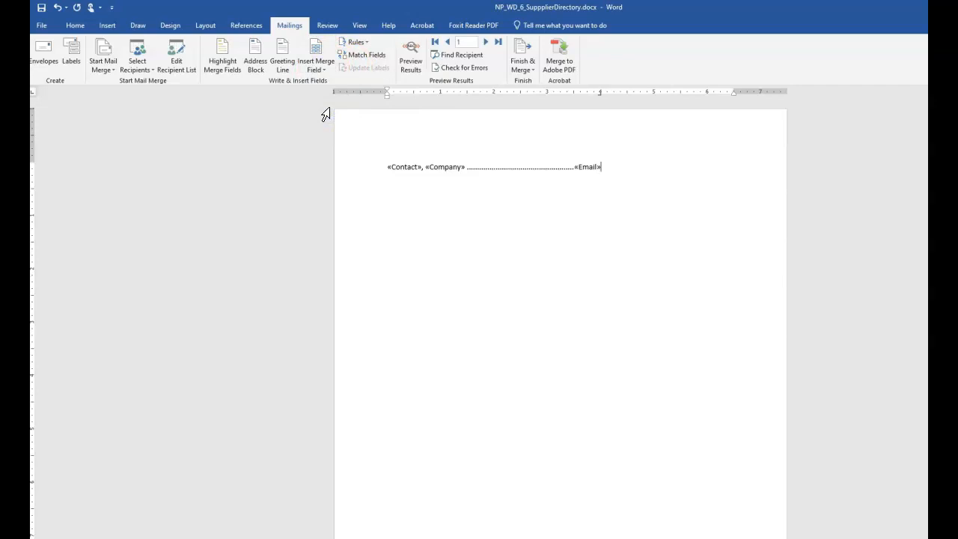
{"action": "left_click", "coordinate": [42, 8]}
Step: Try merging all records into a new document, and close that document without saving
{"action": "left_click", "coordinate": [523, 66]}
{"action": "left_click", "coordinate": [538, 83]}
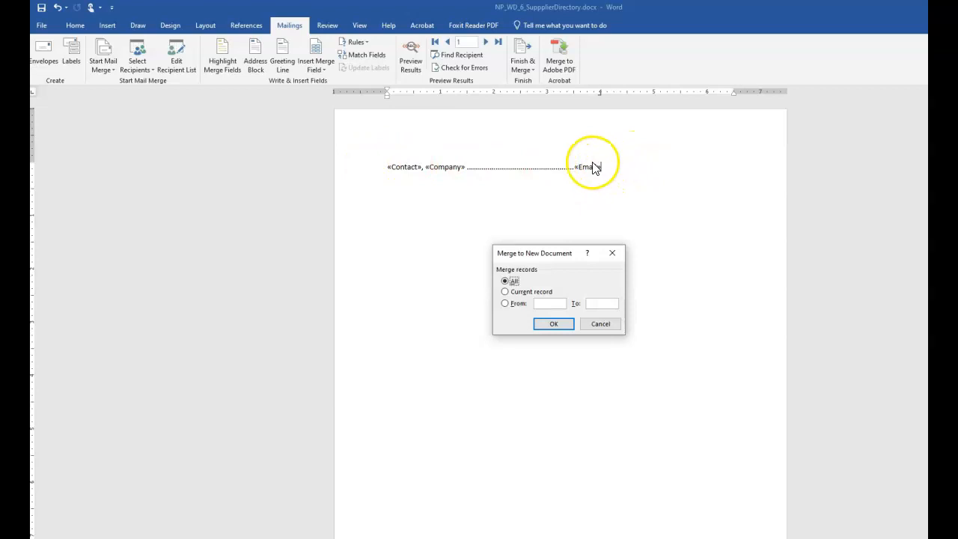
{"action": "left_click", "coordinate": [562, 322]}
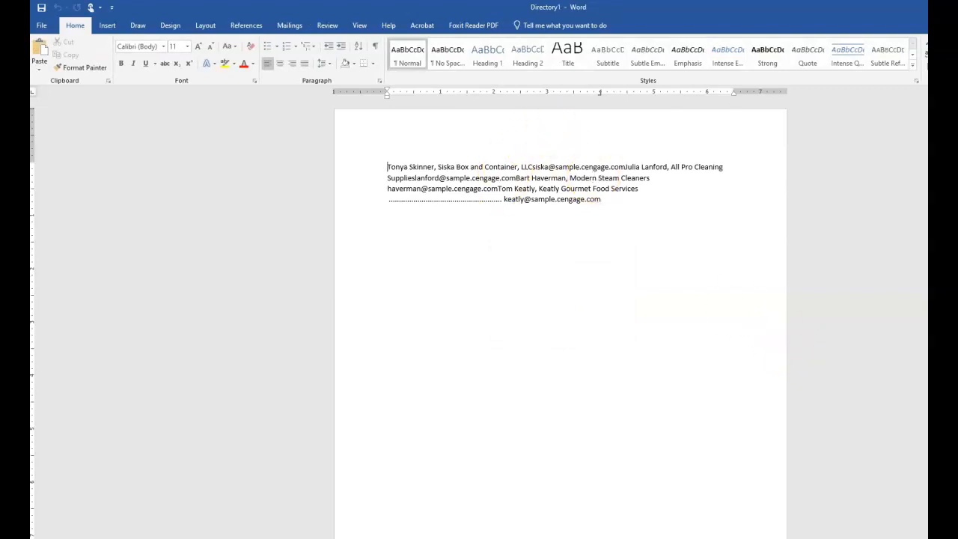
{"action": "key", "text": "ctrl+w"}
{"action": "left_click", "coordinate": [569, 327]}
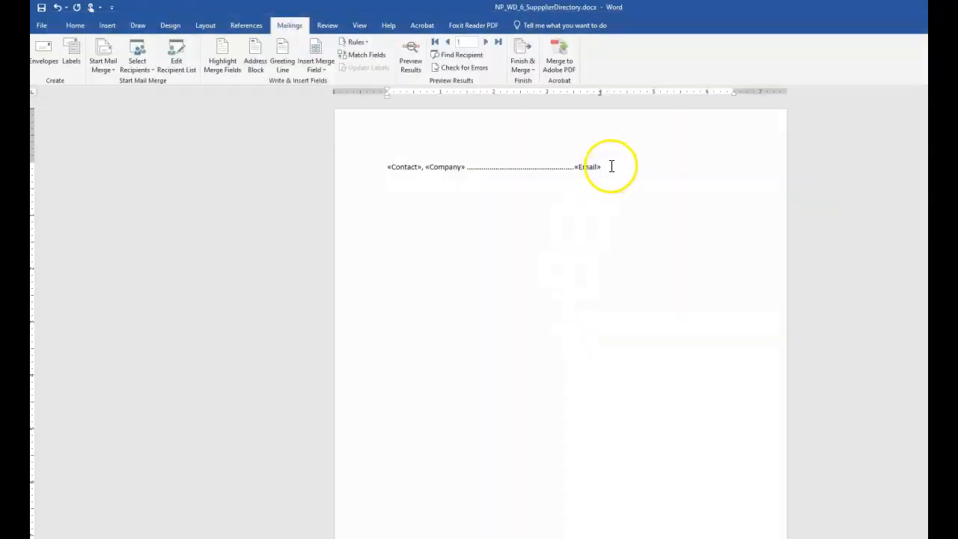
Step: Add a paragraph break after the Email field and merge all records into a new document
{"action": "key", "text": "Return"}
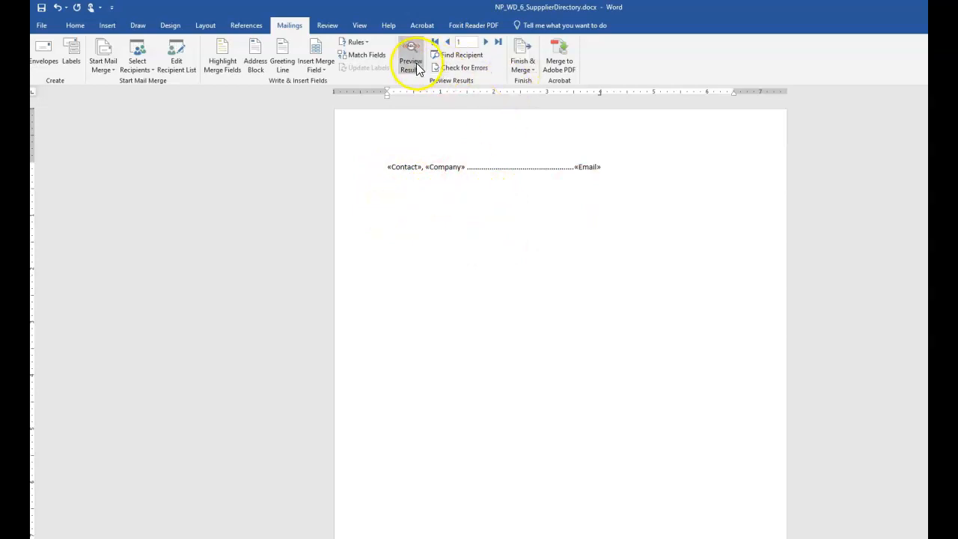
{"action": "left_click", "coordinate": [524, 72]}
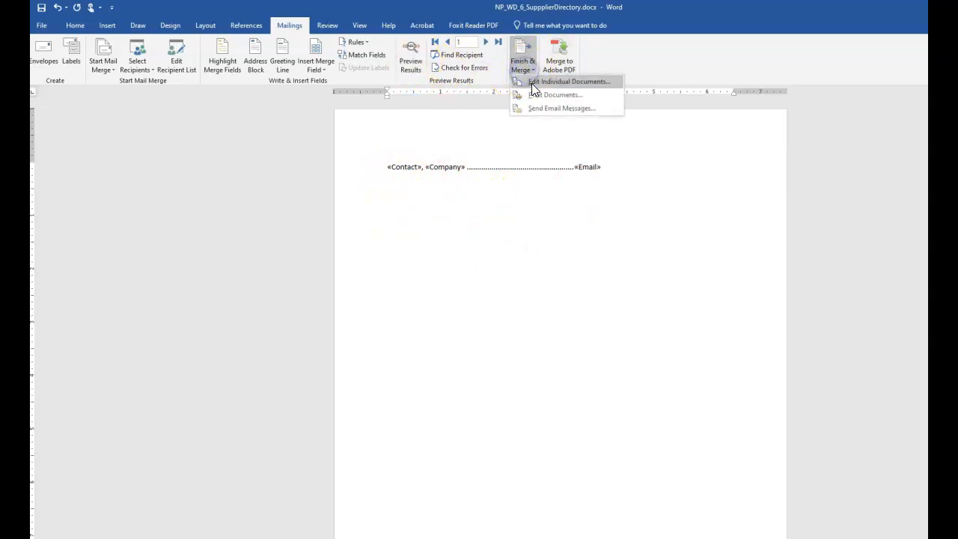
{"action": "left_click", "coordinate": [533, 139]}
{"action": "left_click", "coordinate": [554, 324]}
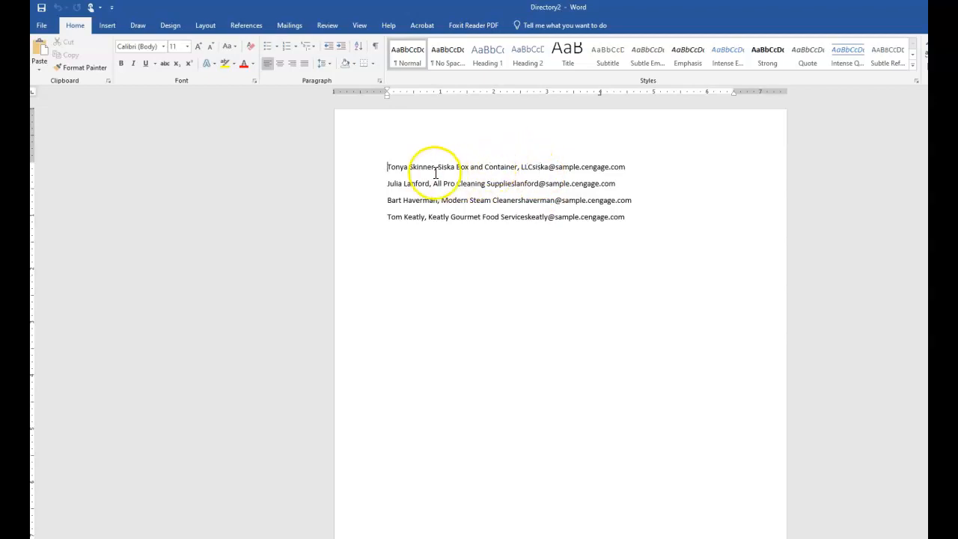
Step: Move the right tab stop of all four supplier lines to 5 inches
{"action": "left_click_drag", "start_coordinate": [636, 217], "coordinate": [390, 166]}
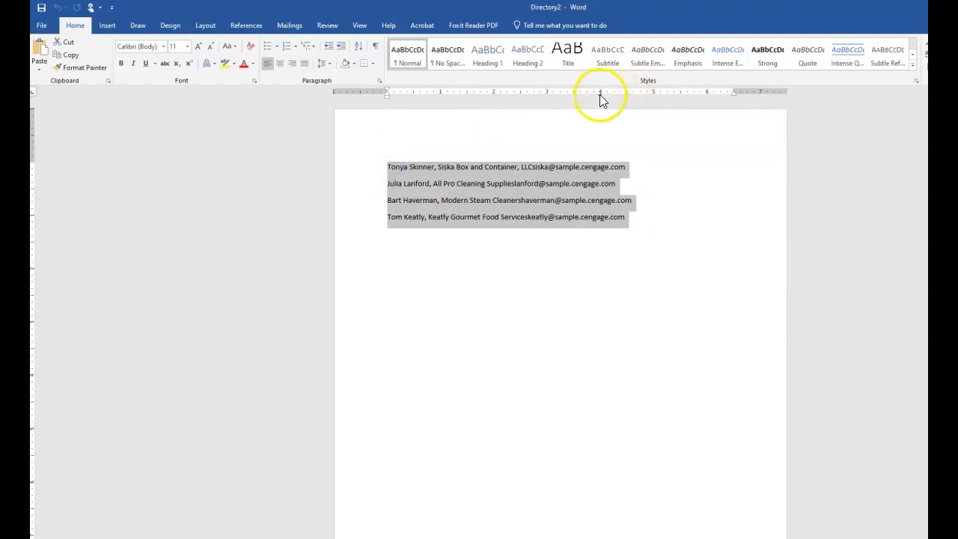
{"action": "left_click_drag", "start_coordinate": [599, 95], "coordinate": [655, 97]}
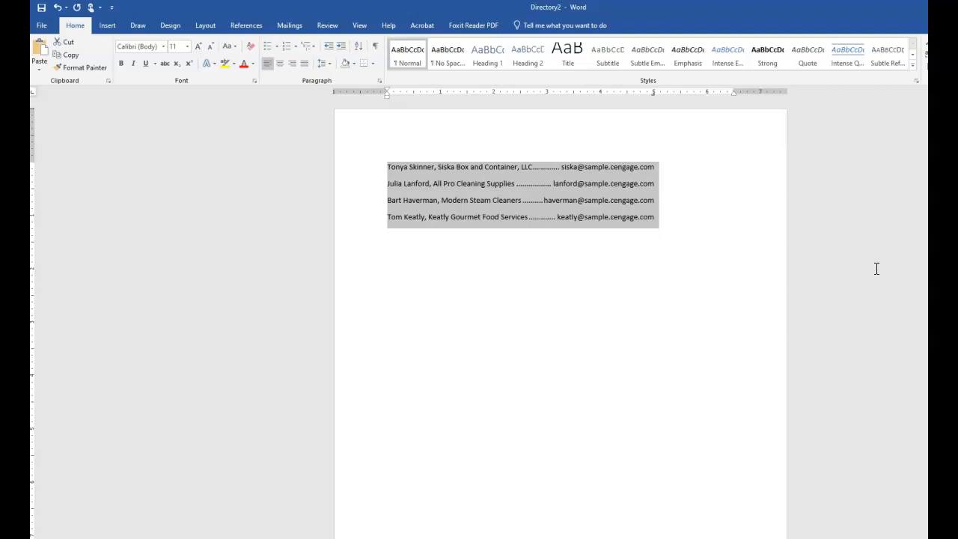
{"action": "left_click", "coordinate": [604, 261]}
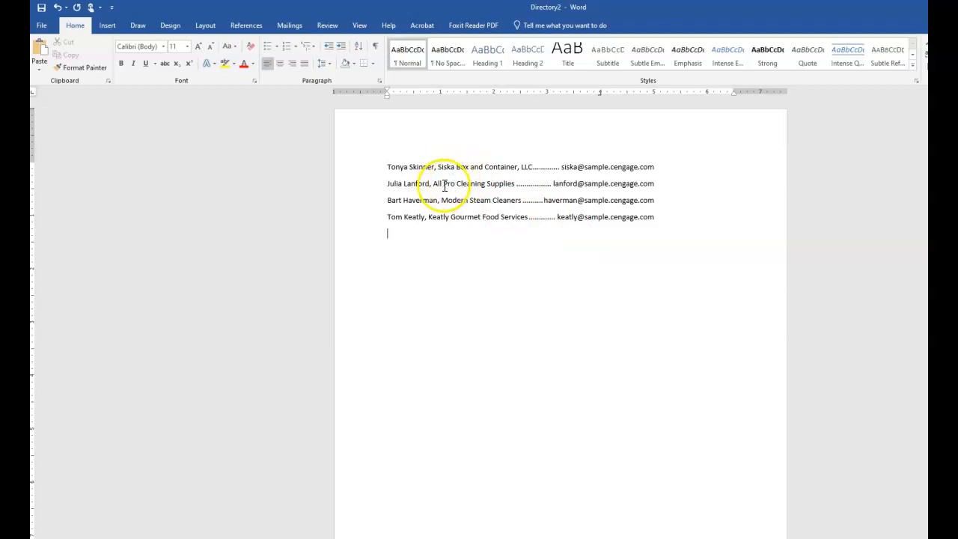
Step: Insert the heading Vendor Contacts above the first supplier line and format it with the Heading 1 style
{"action": "left_click", "coordinate": [386, 167]}
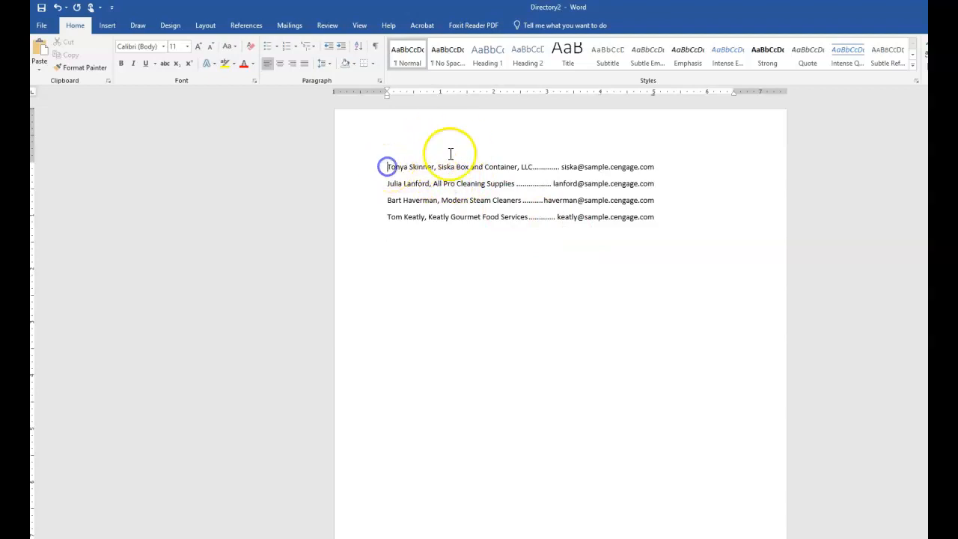
{"action": "key", "text": "Return"}
{"action": "key", "text": "Up"}
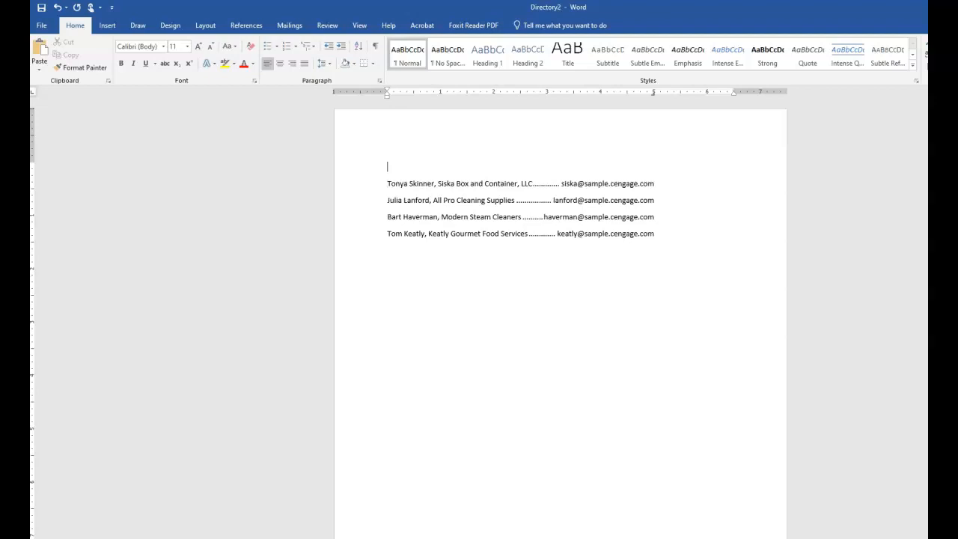
{"action": "type", "text": "Vendor Contacts"}
{"action": "left_click", "coordinate": [369, 167]}
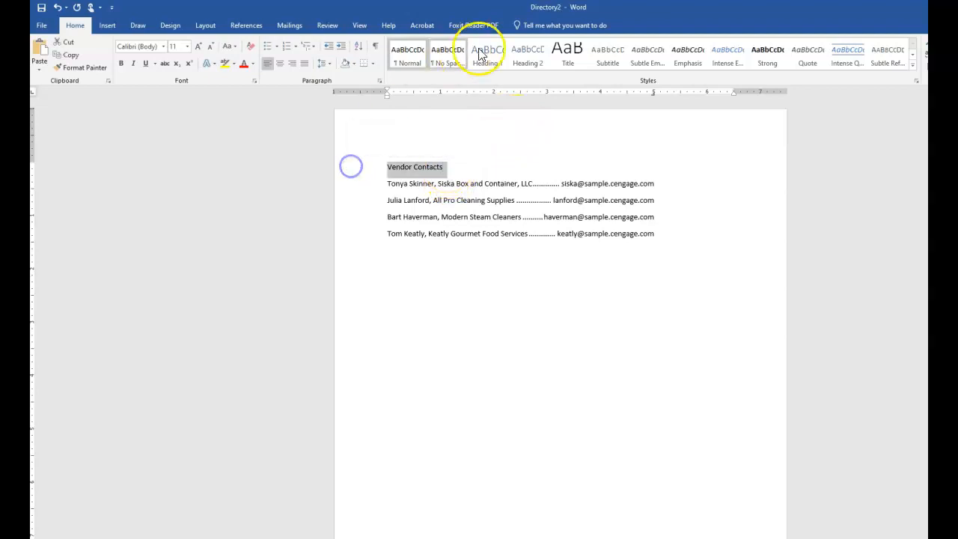
{"action": "left_click", "coordinate": [487, 55]}
{"action": "left_click", "coordinate": [487, 139]}
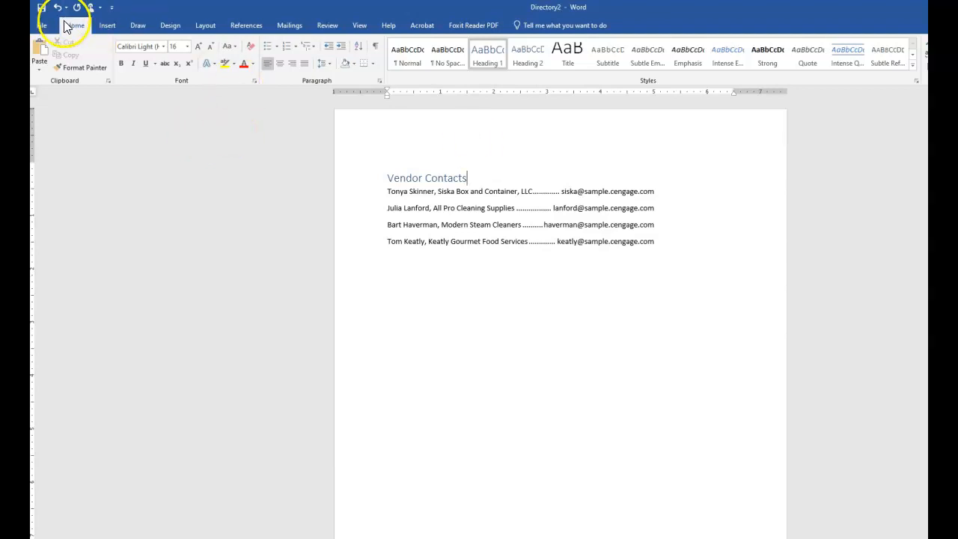
Step: Save the merged document in the Word 6 folder as NP_WD_6_MergedSuppliers
{"action": "left_click", "coordinate": [42, 27]}
{"action": "left_click", "coordinate": [63, 134]}
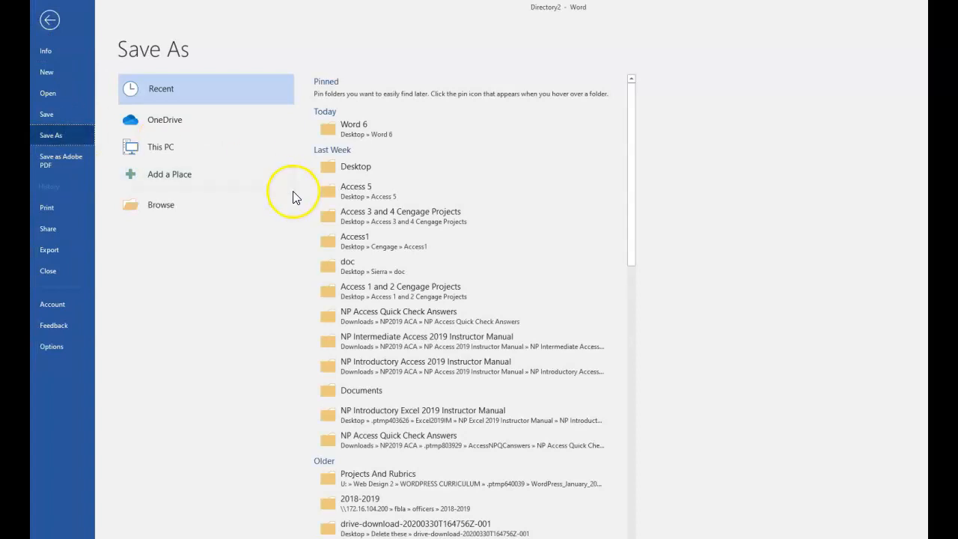
{"action": "left_click", "coordinate": [382, 133]}
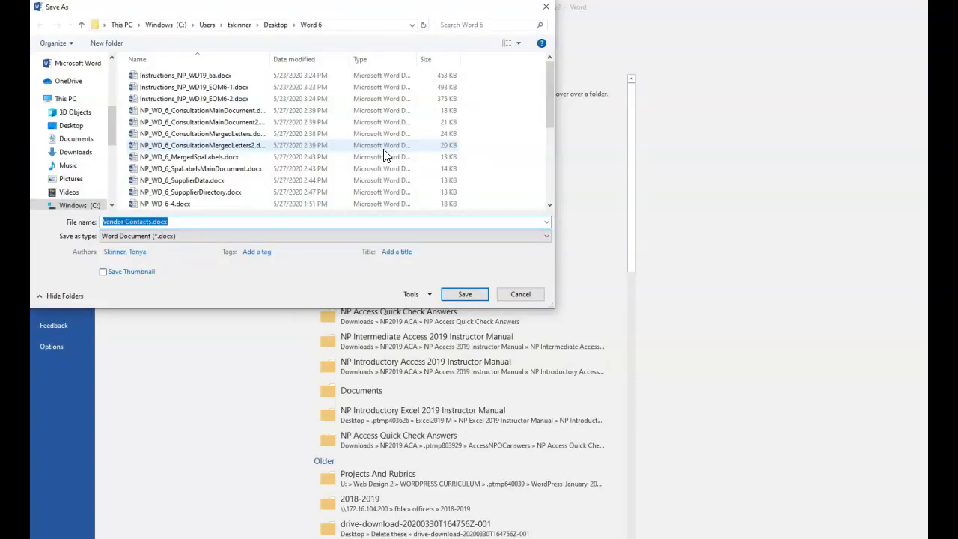
{"action": "type", "text": "NP_WD"}
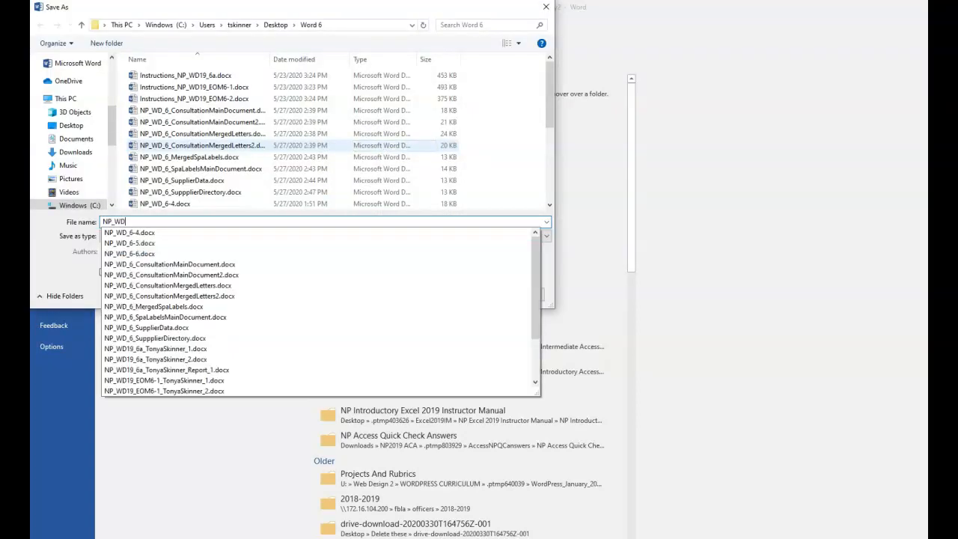
{"action": "type", "text": "_6"}
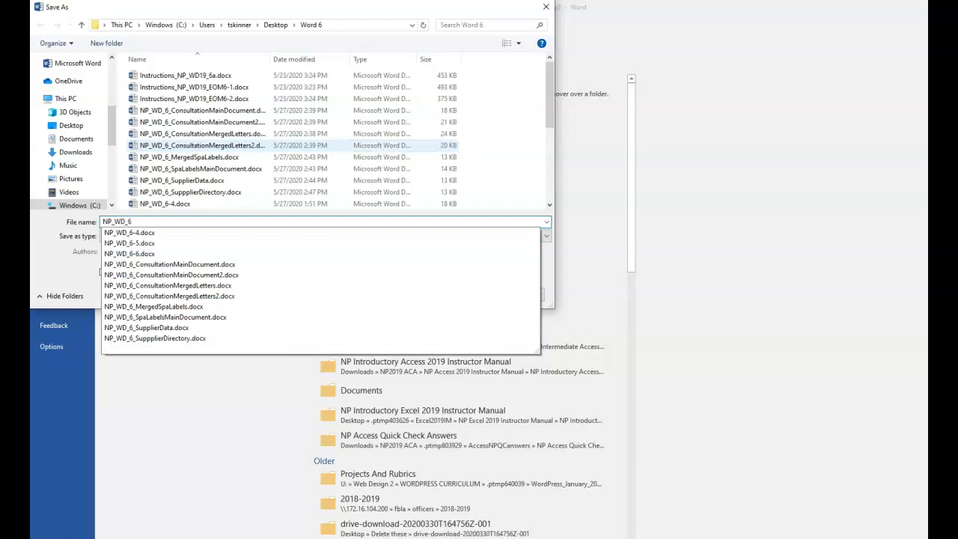
{"action": "type", "text": "_MergedSup"}
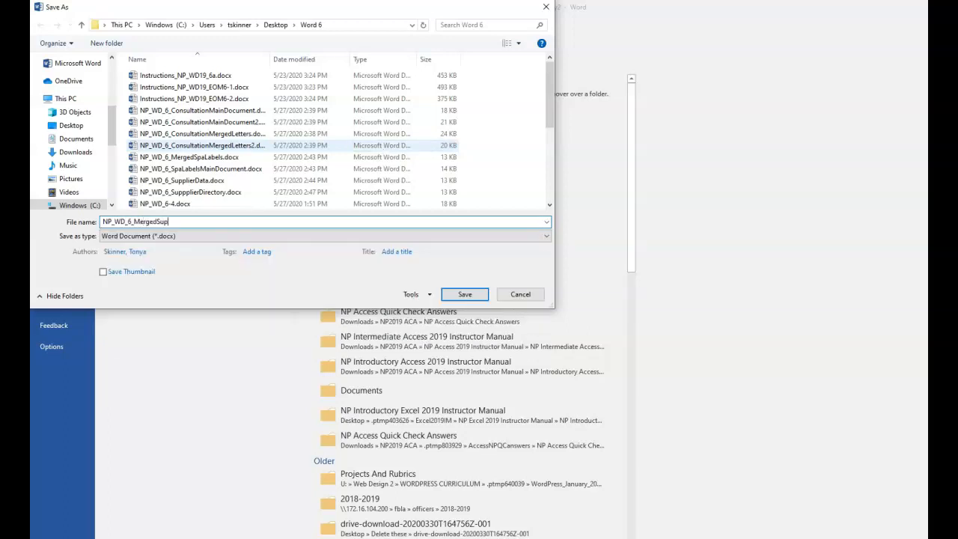
{"action": "type", "text": "pliers"}
{"action": "key", "text": "Return"}
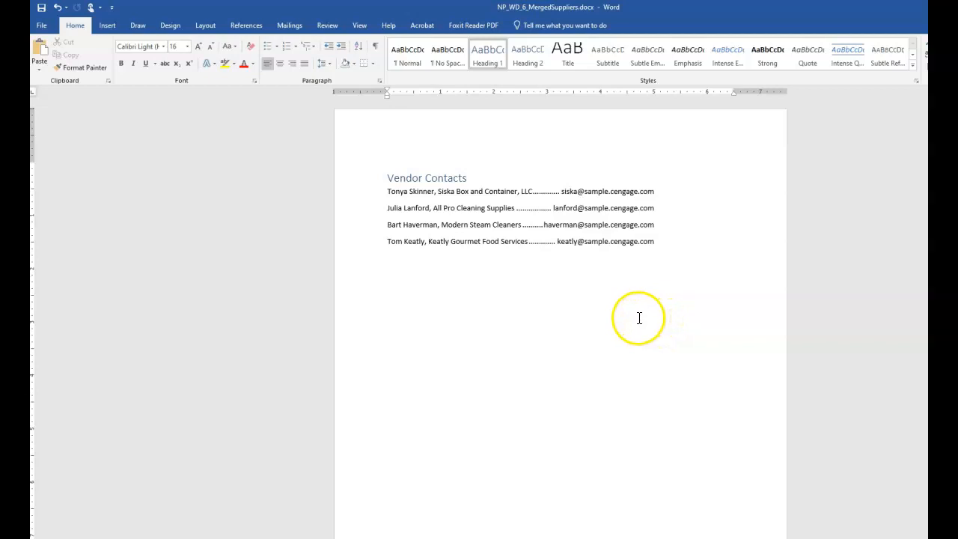
Step: Close the merged document, save and close the directory main document, and return to the assignment instructions in the browser
{"action": "left_click", "coordinate": [950, 7]}
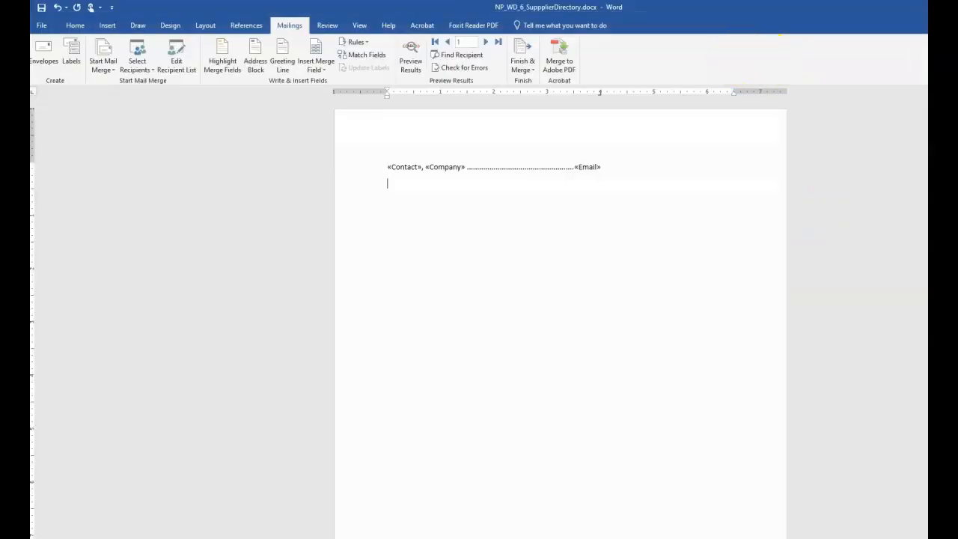
{"action": "left_click", "coordinate": [950, 6]}
{"action": "left_click", "coordinate": [494, 318]}
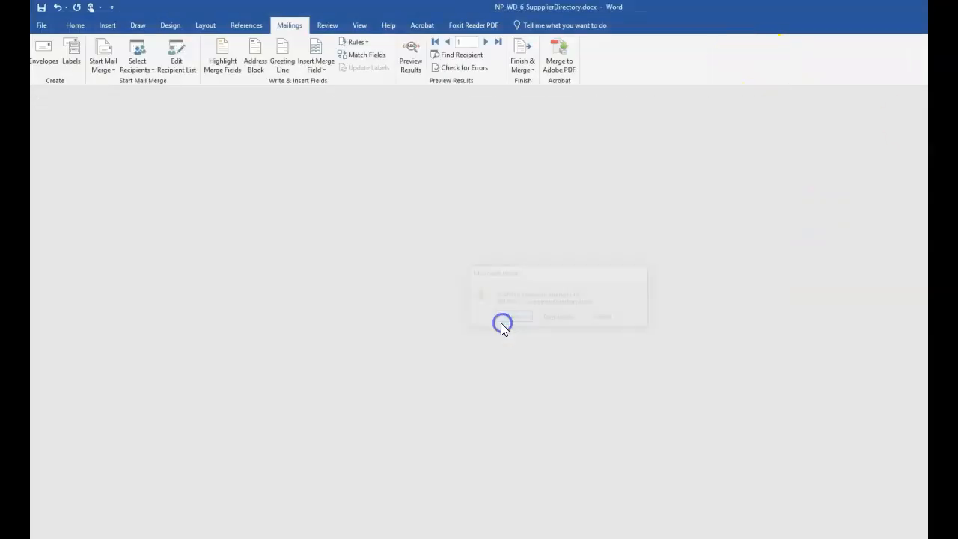
{"action": "scroll", "coordinate": [322, 370], "scroll_direction": "down", "scroll_amount": 1}
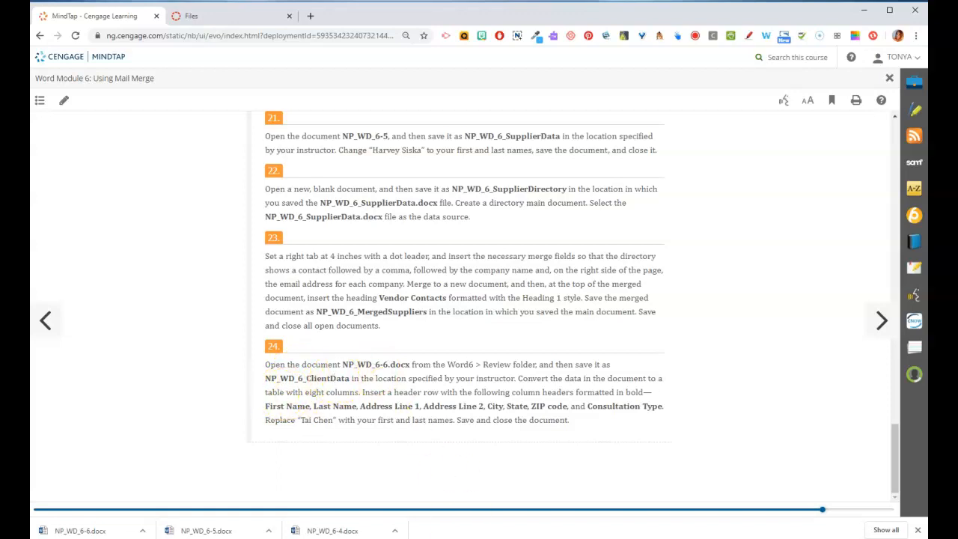
Step: Open NP_WD_6-6.docx from the Word 6 folder and enable editing
{"action": "key", "text": "alt+Tab"}
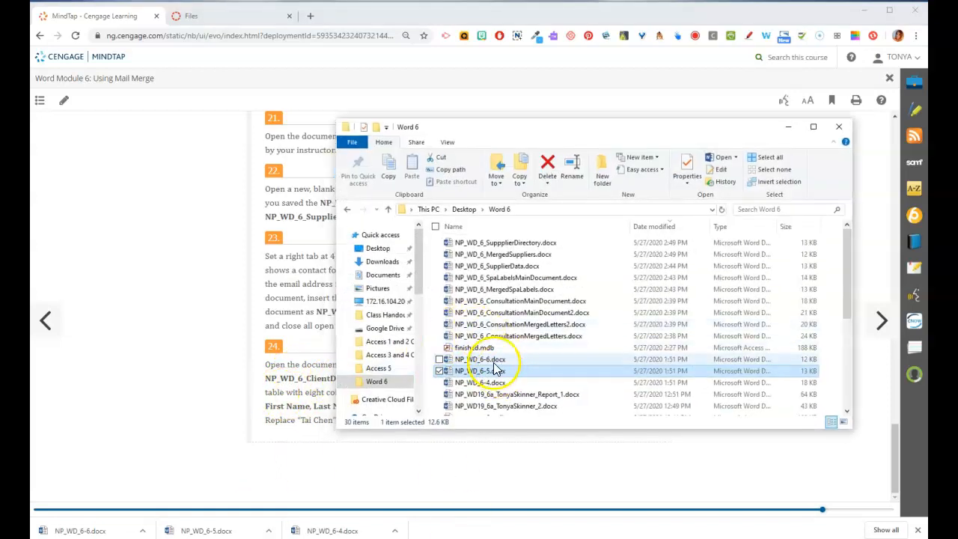
{"action": "left_click", "coordinate": [497, 360]}
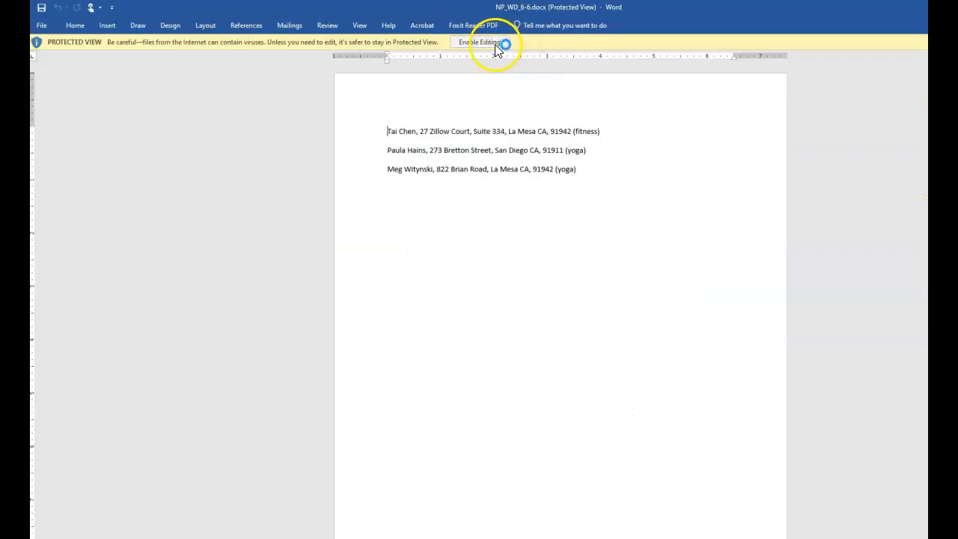
{"action": "left_click", "coordinate": [495, 44]}
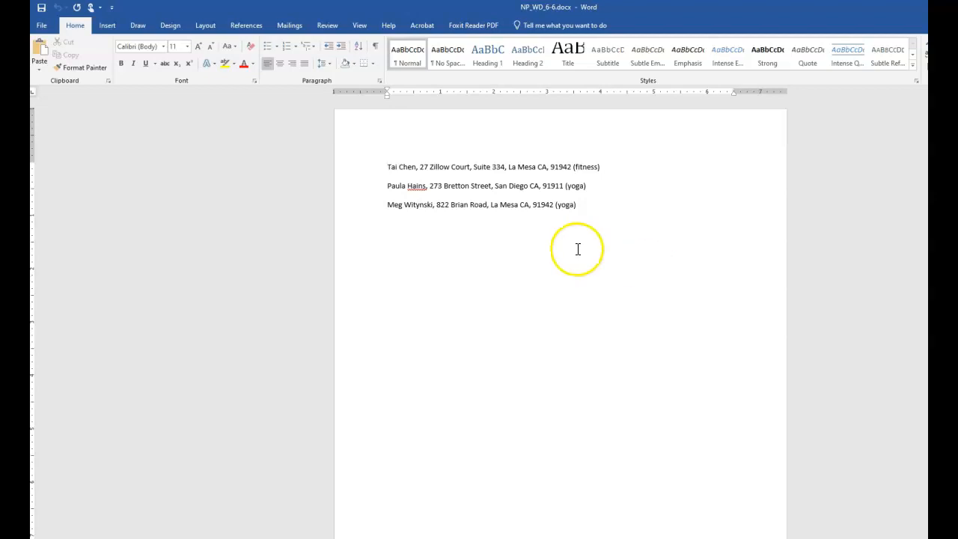
Step: Save the document in the Word 6 folder as NP_WD_6_ClientData
{"action": "left_click", "coordinate": [41, 25]}
{"action": "left_click", "coordinate": [51, 134]}
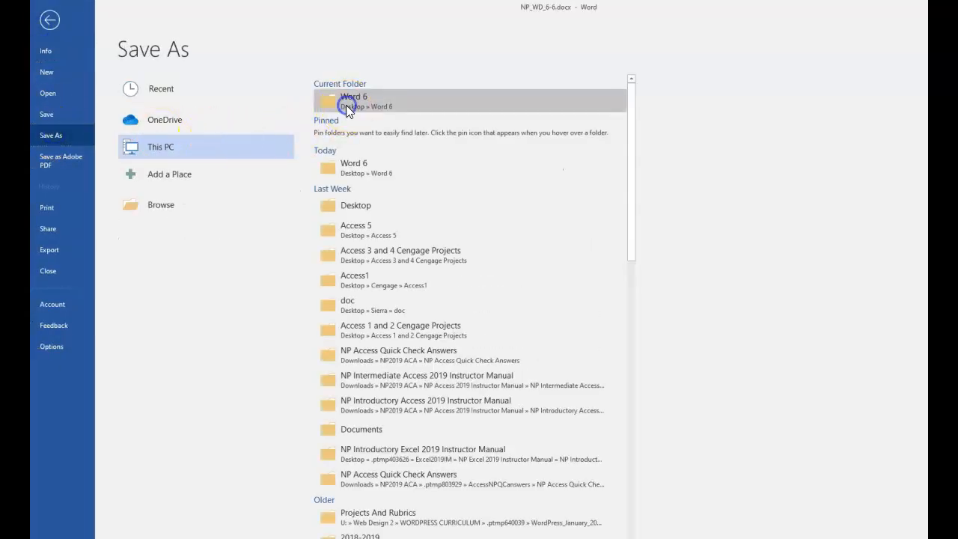
{"action": "left_click", "coordinate": [342, 105]}
{"action": "type", "text": "NP_WD_"}
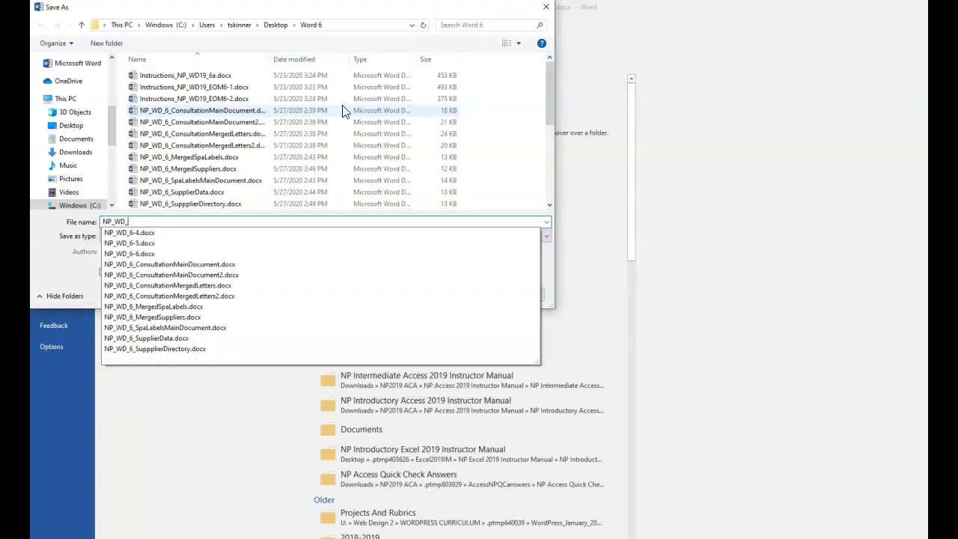
{"action": "type", "text": "6_C"}
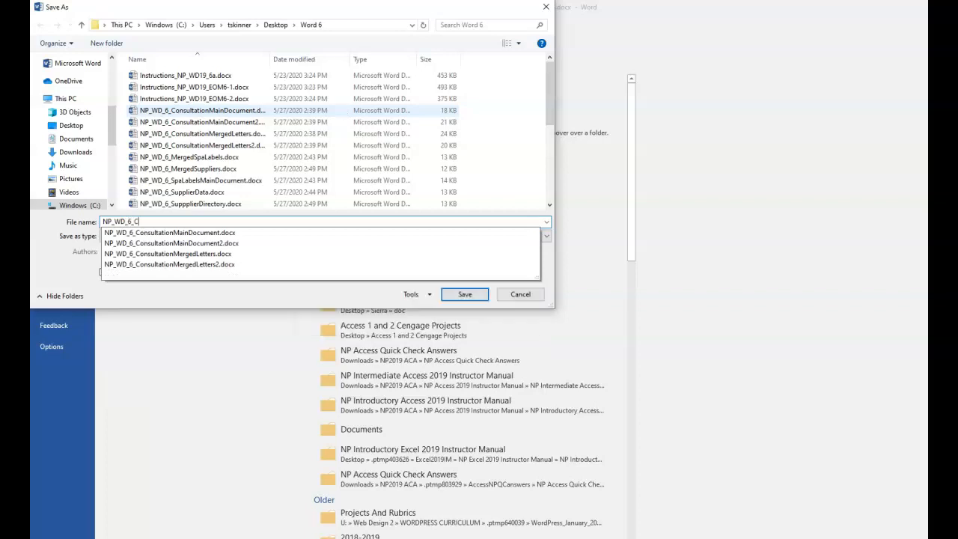
{"action": "type", "text": "lientDa"}
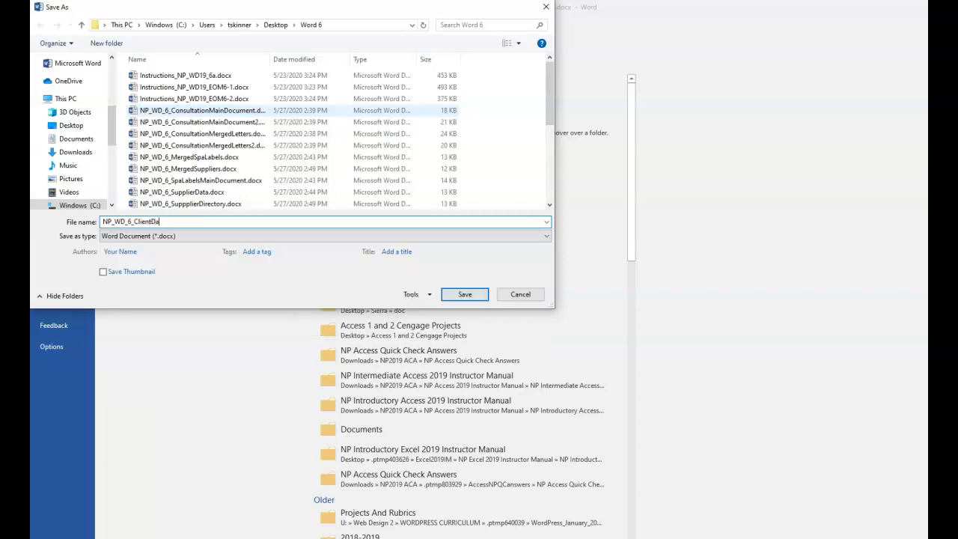
{"action": "type", "text": "ta"}
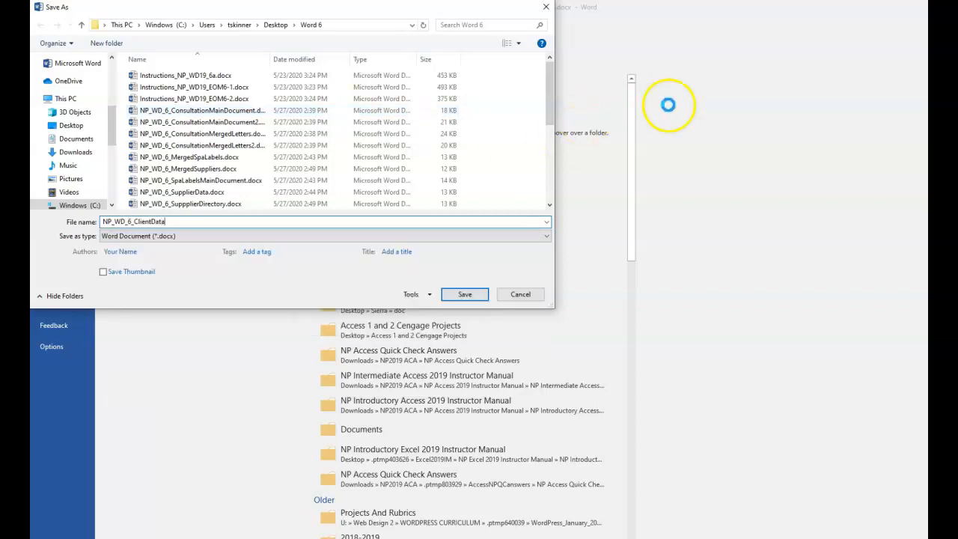
{"action": "left_click", "coordinate": [463, 294]}
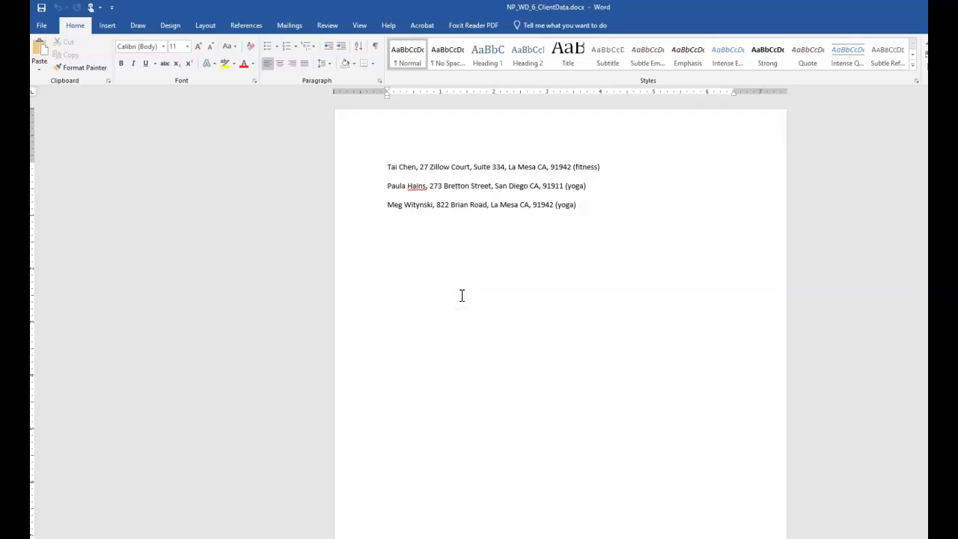
{"action": "left_click", "coordinate": [467, 280]}
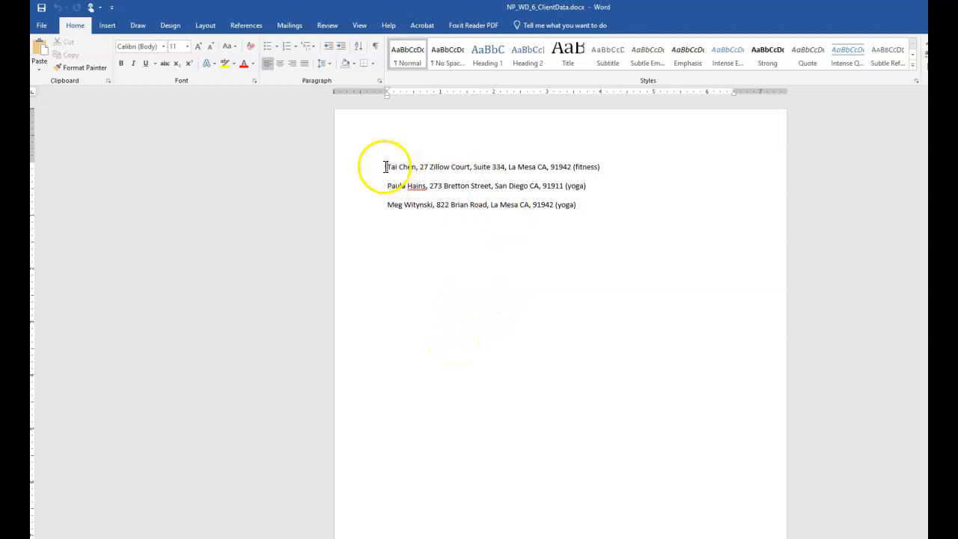
{"action": "left_click_drag", "start_coordinate": [386, 166], "coordinate": [577, 204]}
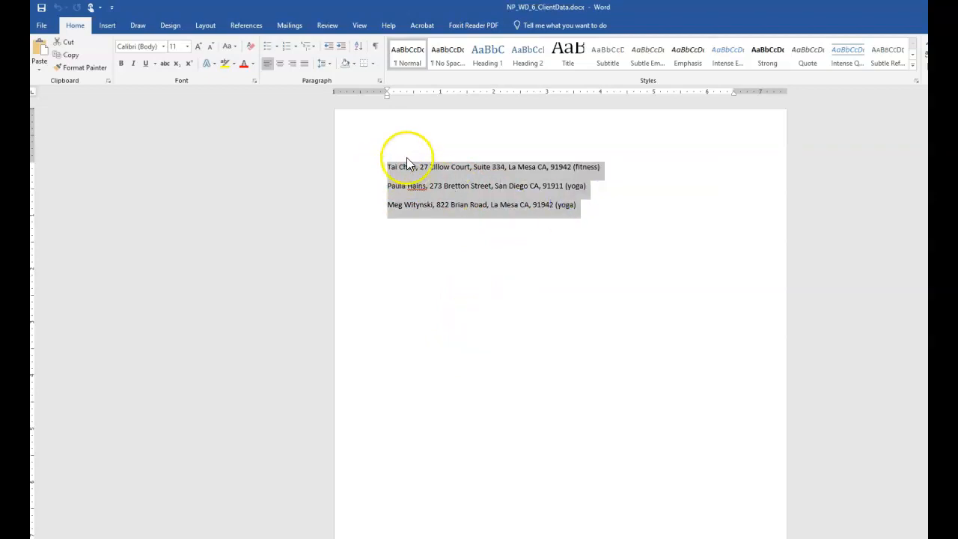
{"action": "left_click", "coordinate": [108, 25]}
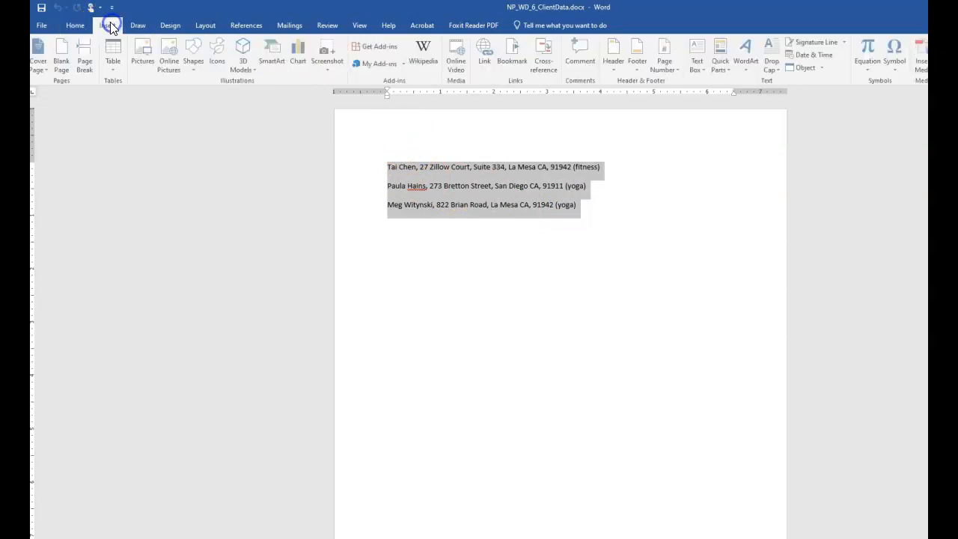
{"action": "left_click", "coordinate": [113, 67]}
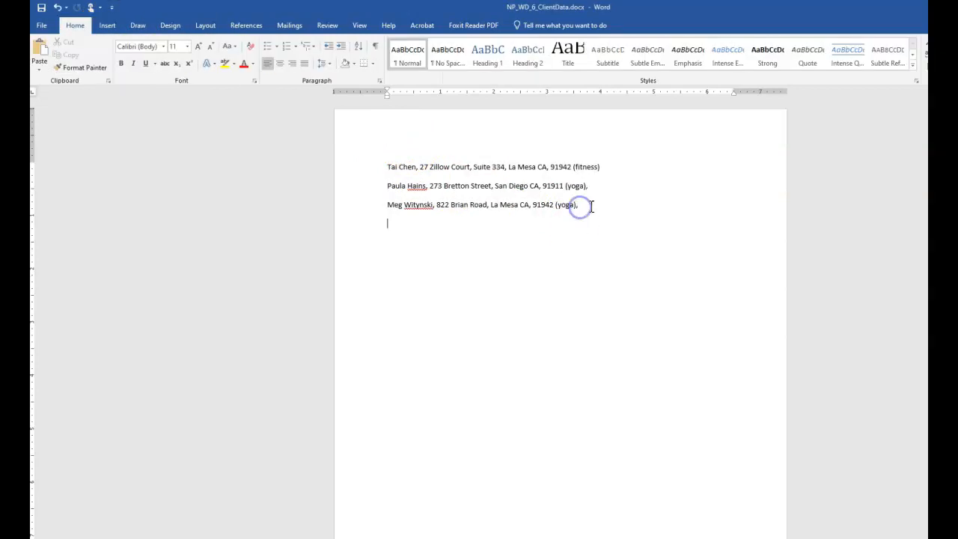
Step: Try to convert the three client lines to an eight-column table separated at commas, and undo the conversion
{"action": "left_click_drag", "start_coordinate": [573, 207], "coordinate": [354, 152]}
{"action": "left_click", "coordinate": [112, 33]}
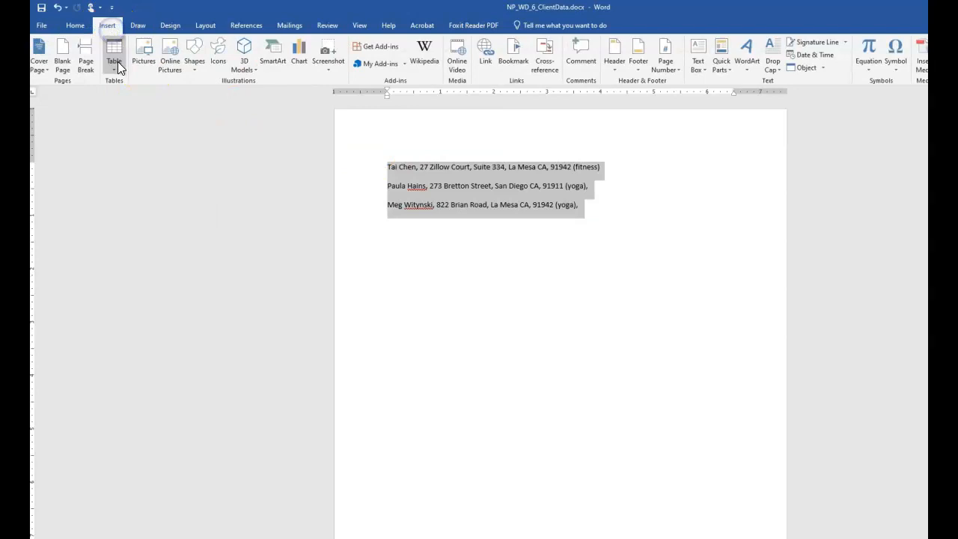
{"action": "left_click", "coordinate": [118, 61]}
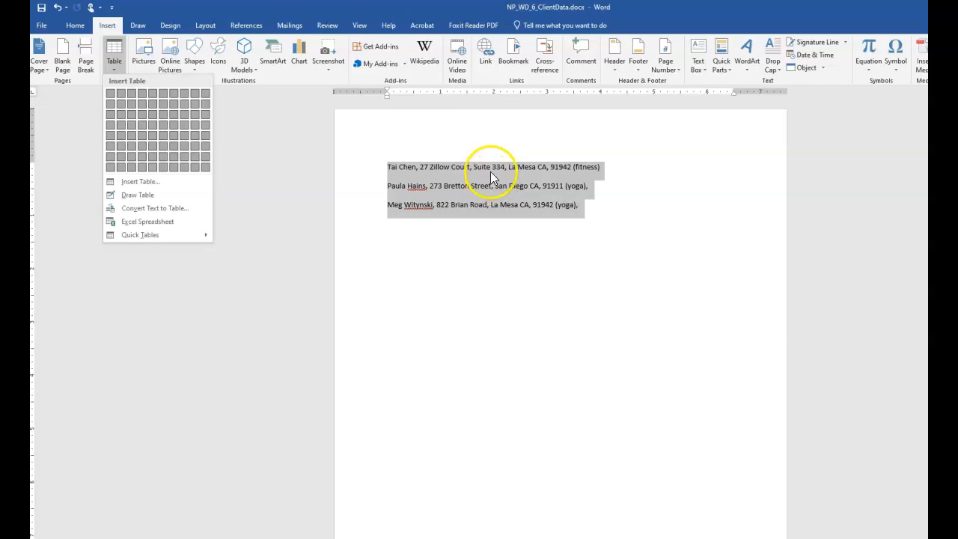
{"action": "left_click", "coordinate": [165, 216]}
{"action": "left_click_drag", "start_coordinate": [553, 214], "coordinate": [683, 157]}
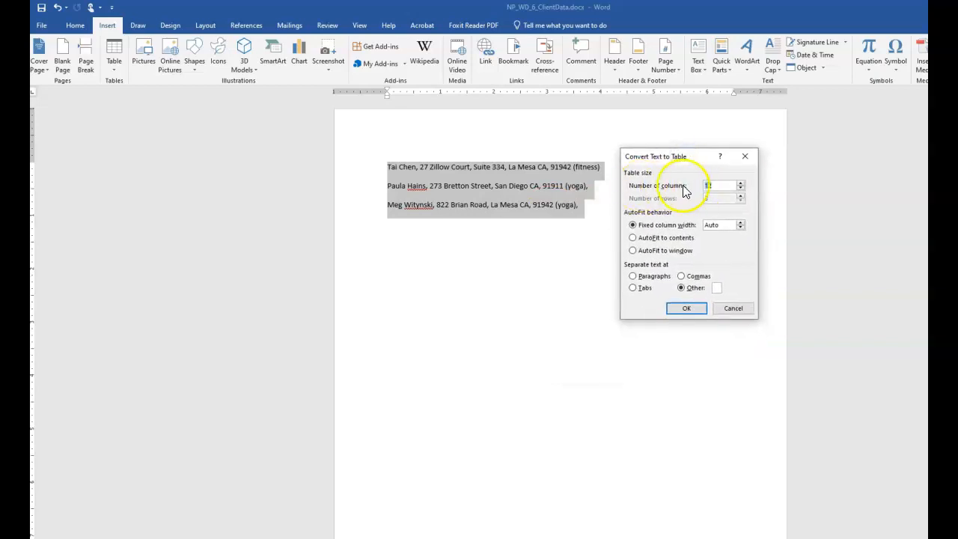
{"action": "left_click", "coordinate": [741, 189]}
{"action": "left_click", "coordinate": [742, 189]}
{"action": "left_click", "coordinate": [741, 189]}
{"action": "left_click", "coordinate": [741, 188]}
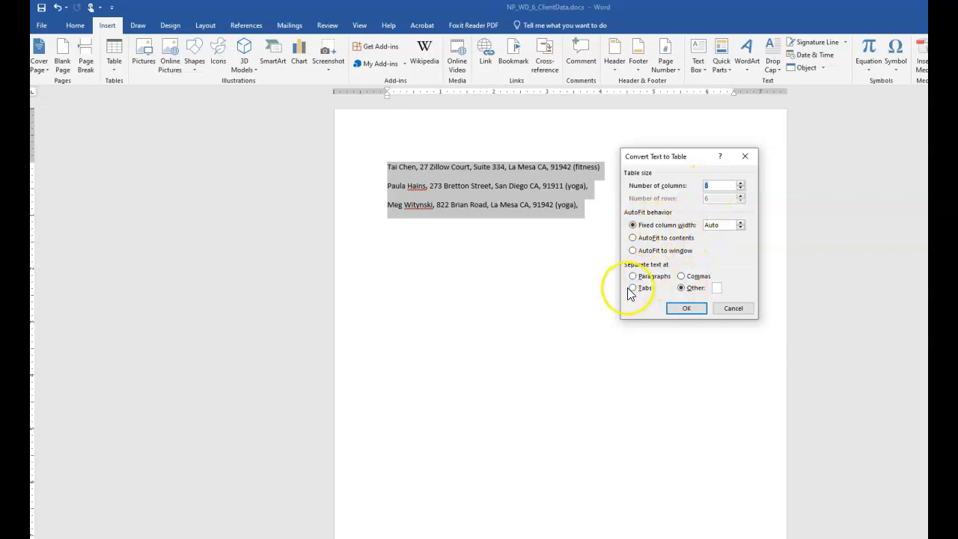
{"action": "left_click", "coordinate": [682, 276]}
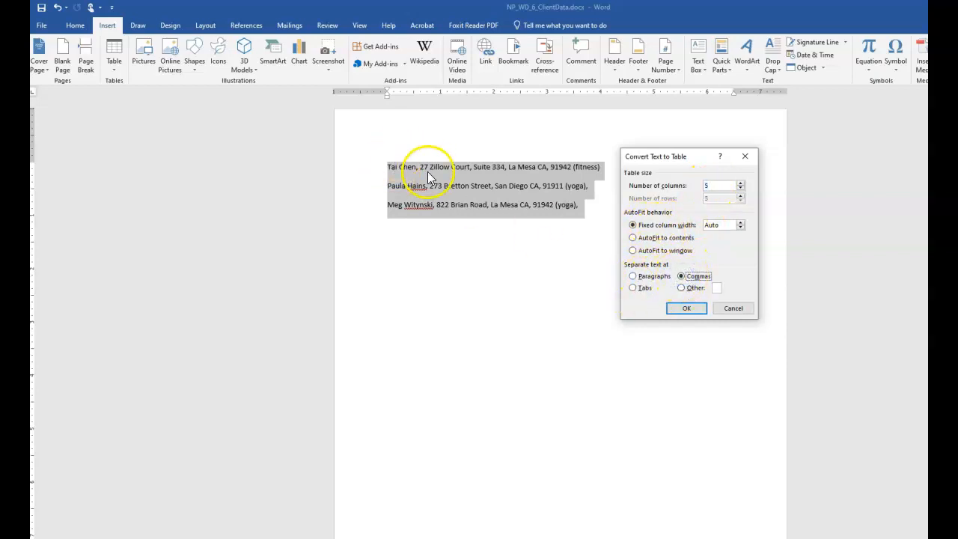
{"action": "left_click", "coordinate": [740, 183]}
{"action": "left_click", "coordinate": [740, 184]}
{"action": "left_click", "coordinate": [740, 184]}
{"action": "left_click", "coordinate": [686, 309]}
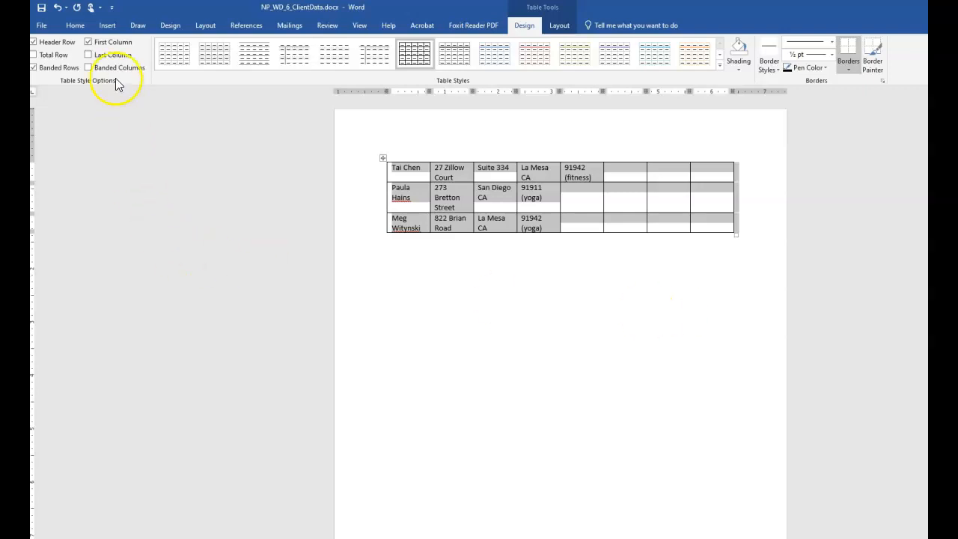
{"action": "left_click", "coordinate": [58, 9]}
{"action": "left_click", "coordinate": [521, 314]}
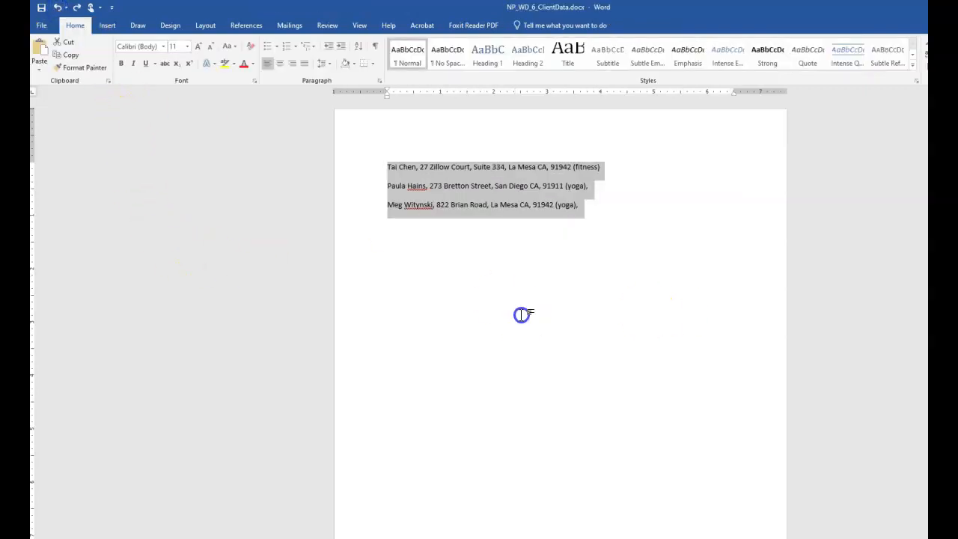
Step: Insert commas in the first client line after the first name, after the city La Mesa and after the ZIP code
{"action": "left_click", "coordinate": [398, 166]}
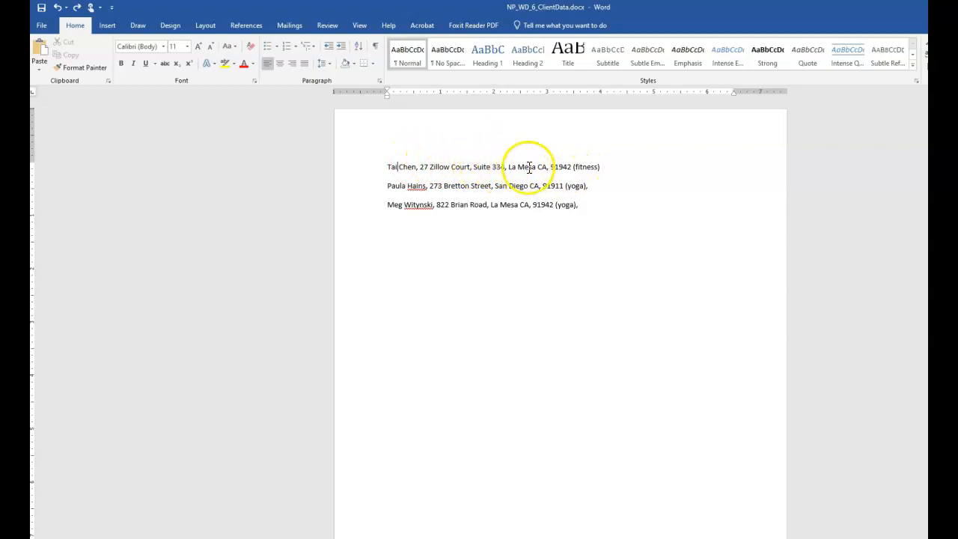
{"action": "left_click", "coordinate": [397, 164]}
{"action": "type", "text": ","}
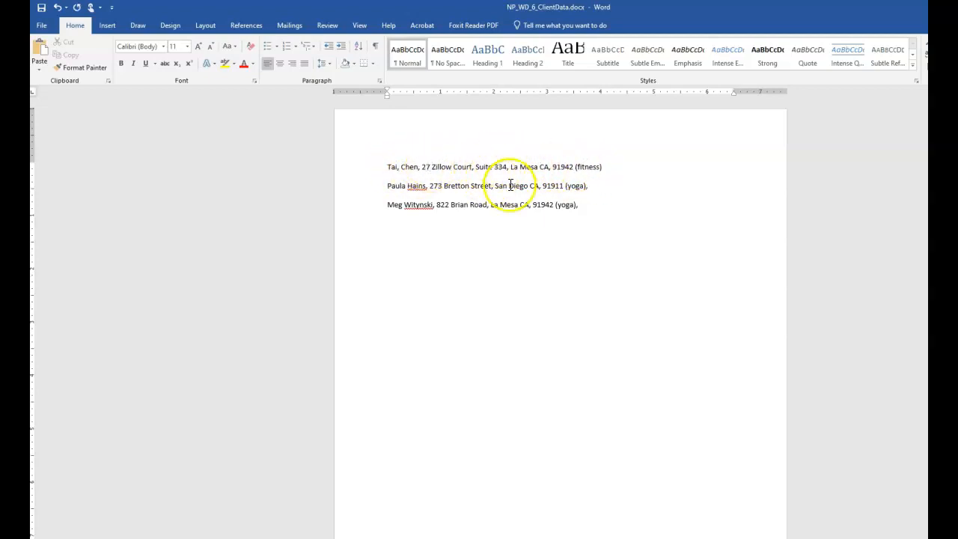
{"action": "left_click", "coordinate": [538, 167]}
{"action": "type", "text": ","}
{"action": "left_click", "coordinate": [574, 166]}
{"action": "left_click", "coordinate": [576, 166]}
{"action": "type", "text": ","}
Step: In the second client line, add commas after the first name, city, ZIP code and for the empty second address line, and delete the trailing comma
{"action": "left_click", "coordinate": [406, 186]}
{"action": "type", "text": ","}
{"action": "left_click", "coordinate": [494, 187]}
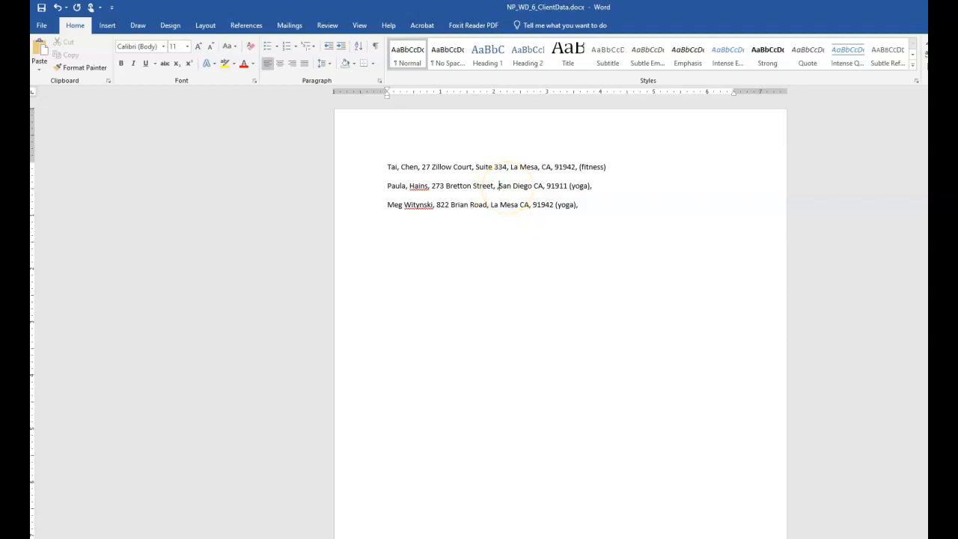
{"action": "type", "text": ","}
{"action": "left_click", "coordinate": [532, 185]}
{"action": "left_click", "coordinate": [499, 185]}
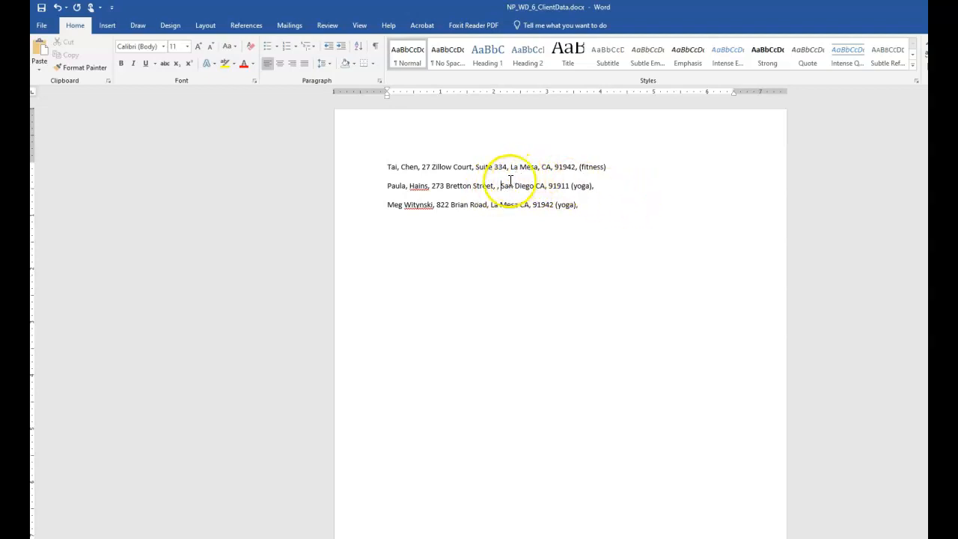
{"action": "left_click", "coordinate": [536, 185]}
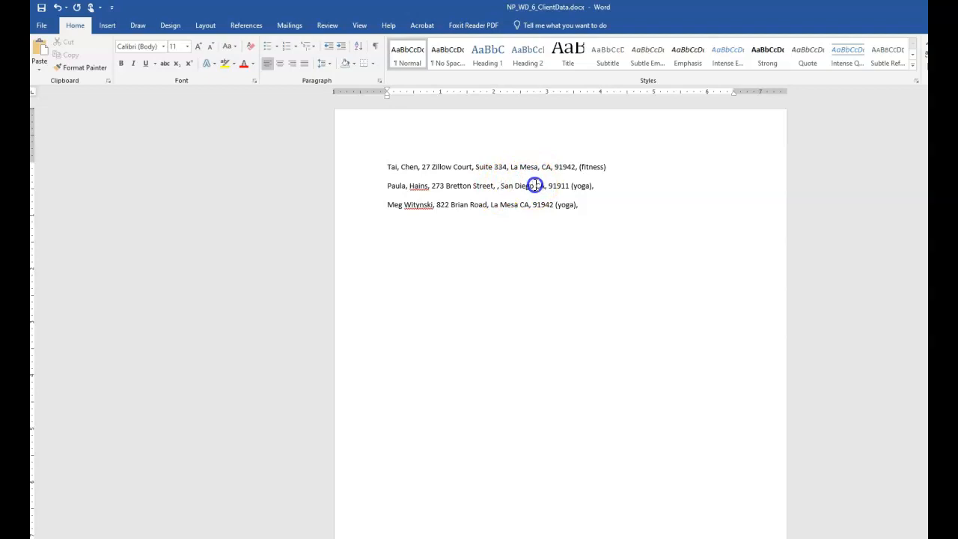
{"action": "type", "text": ","}
{"action": "left_click", "coordinate": [571, 186]}
{"action": "type", "text": ","}
{"action": "left_click", "coordinate": [599, 185]}
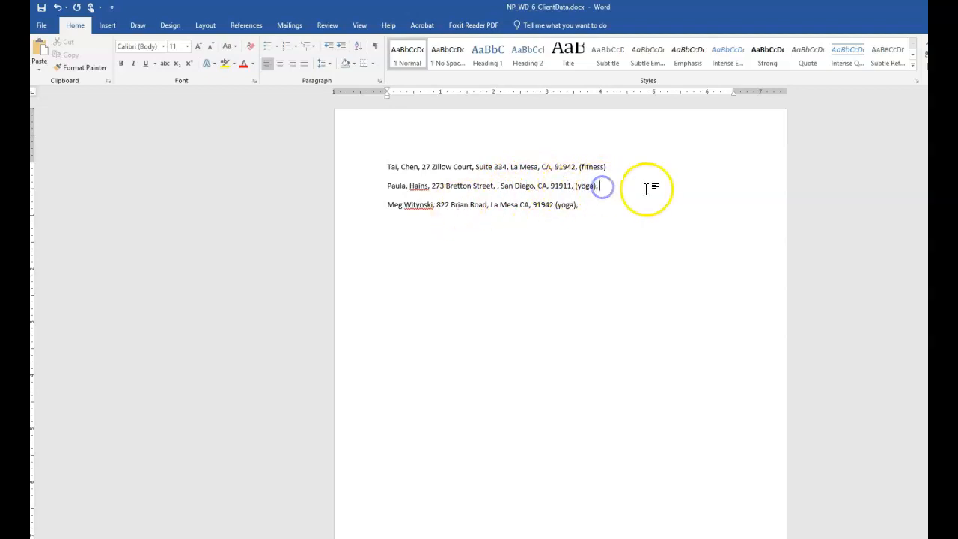
{"action": "key", "text": "BackSpace"}
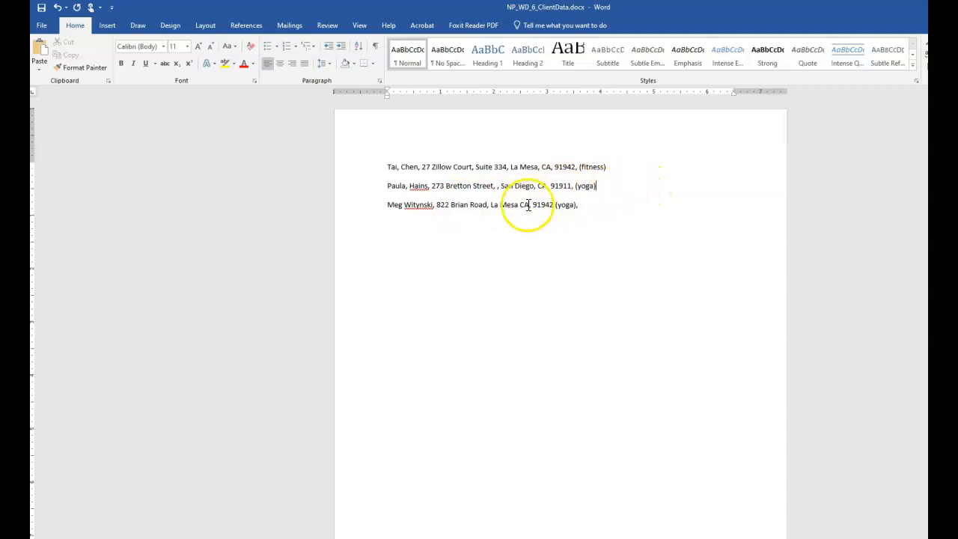
Step: Separate the third client line's names, empty second address line, city, state, ZIP code and consultation type with commas, and delete its trailing comma
{"action": "left_click", "coordinate": [404, 204]}
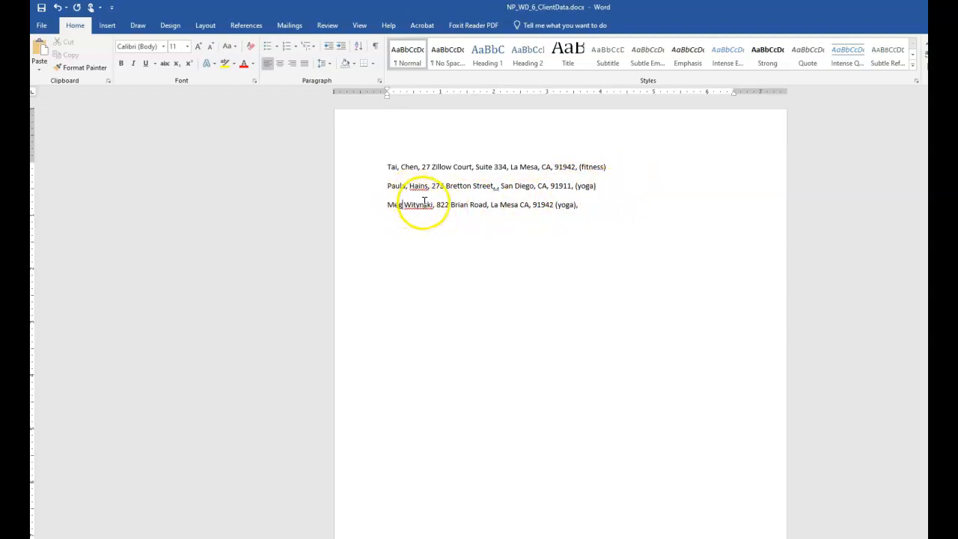
{"action": "type", "text": ","}
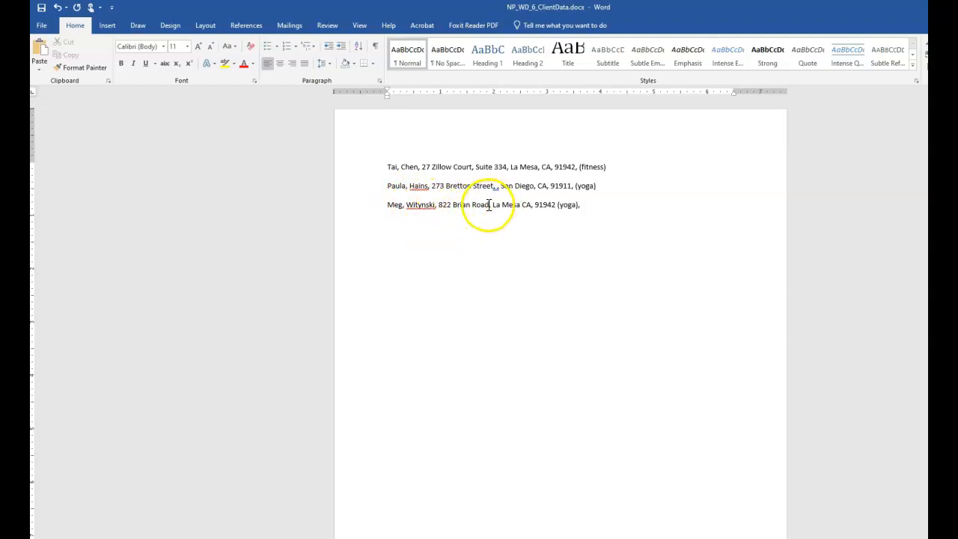
{"action": "left_click", "coordinate": [491, 204]}
{"action": "type", "text": ","}
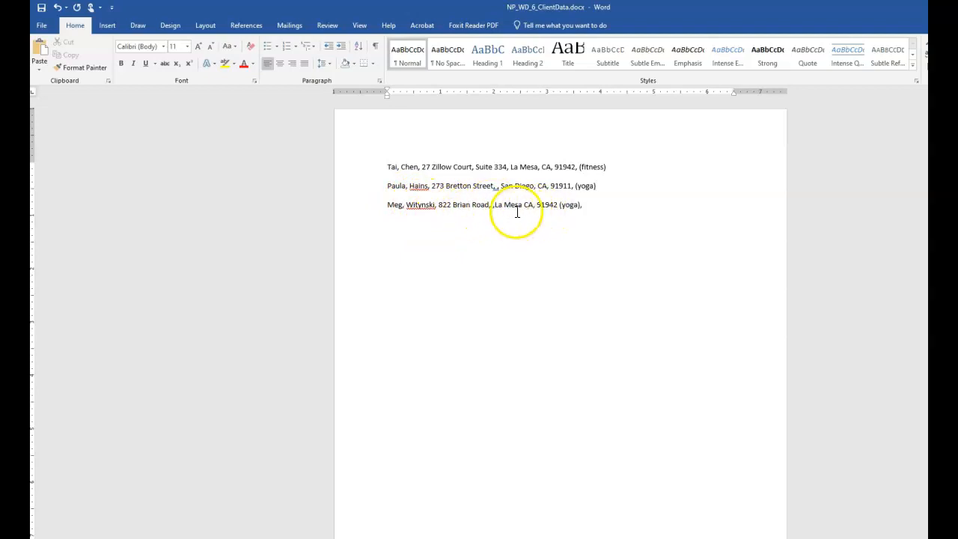
{"action": "left_click", "coordinate": [525, 204]}
{"action": "type", "text": ","}
{"action": "left_click", "coordinate": [560, 204]}
{"action": "type", "text": ","}
{"action": "key", "text": "BackSpace"}
Step: Convert the three client lines to a table with 8 columns, separating the text at commas
{"action": "left_click_drag", "start_coordinate": [596, 205], "coordinate": [370, 168]}
{"action": "left_click", "coordinate": [107, 24]}
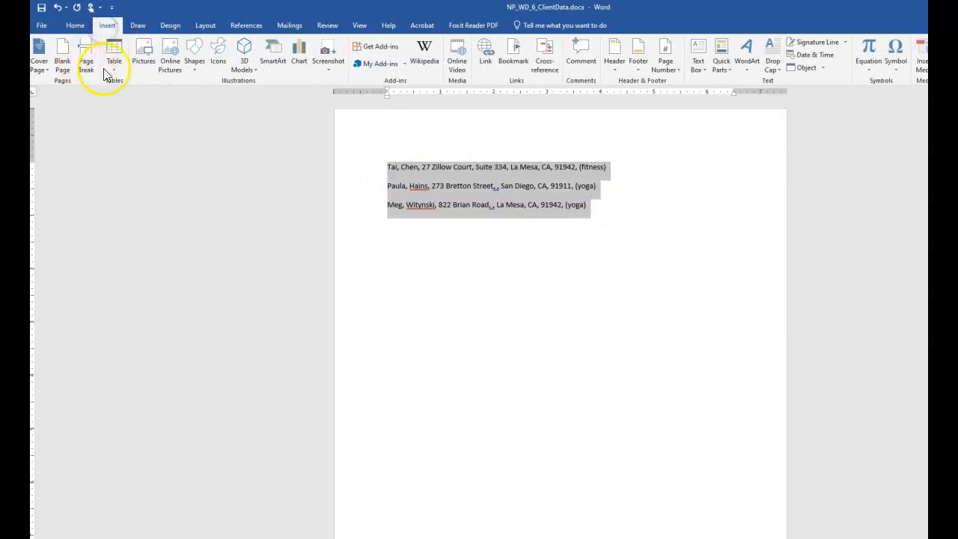
{"action": "left_click", "coordinate": [105, 69]}
{"action": "left_click", "coordinate": [151, 209]}
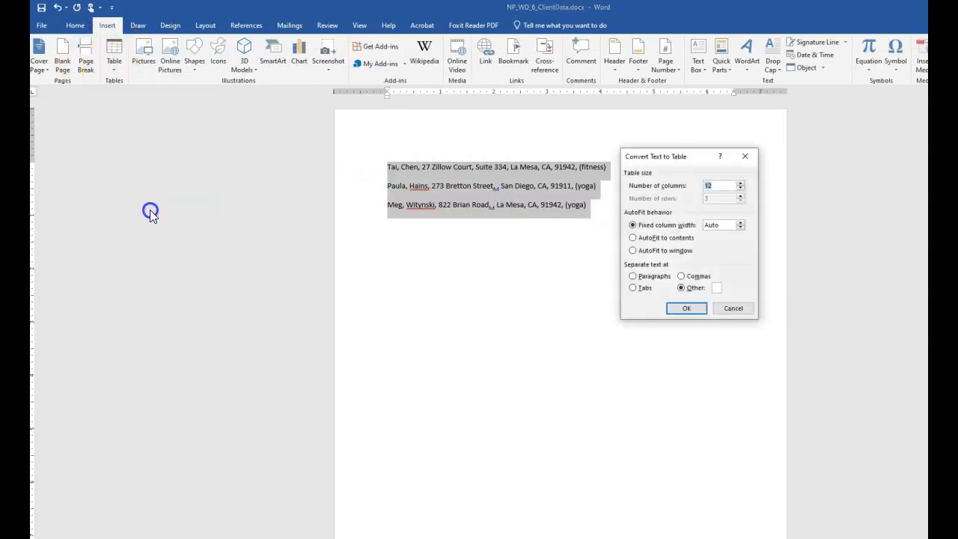
{"action": "left_click", "coordinate": [635, 289]}
{"action": "left_click", "coordinate": [683, 278]}
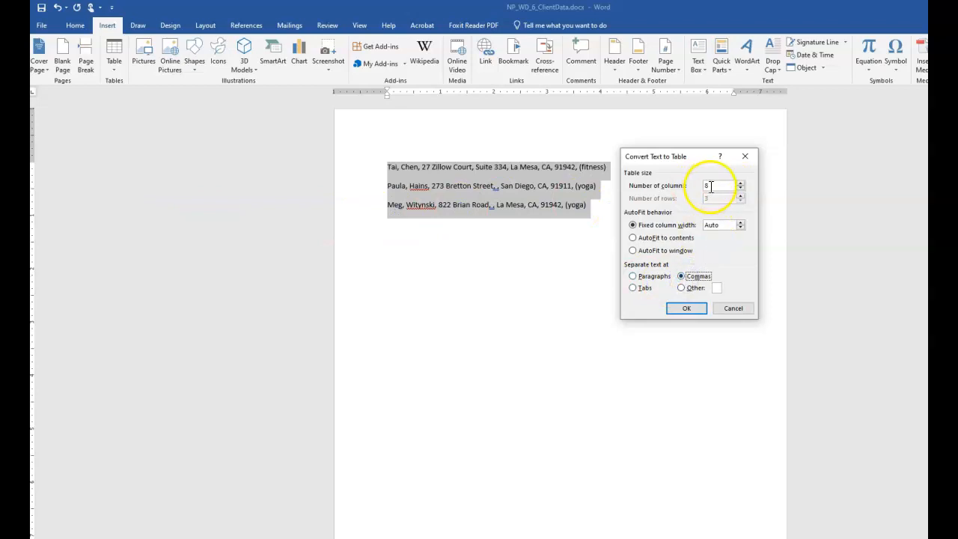
{"action": "left_click", "coordinate": [686, 308]}
{"action": "left_click", "coordinate": [572, 293]}
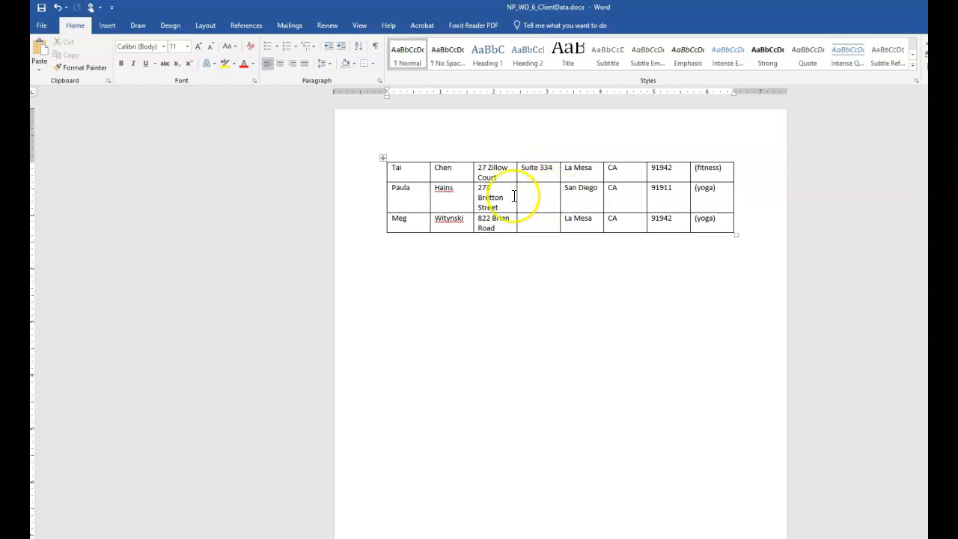
Step: Insert an empty row above the first client row of the table
{"action": "left_click", "coordinate": [401, 174]}
{"action": "right_click", "coordinate": [401, 173]}
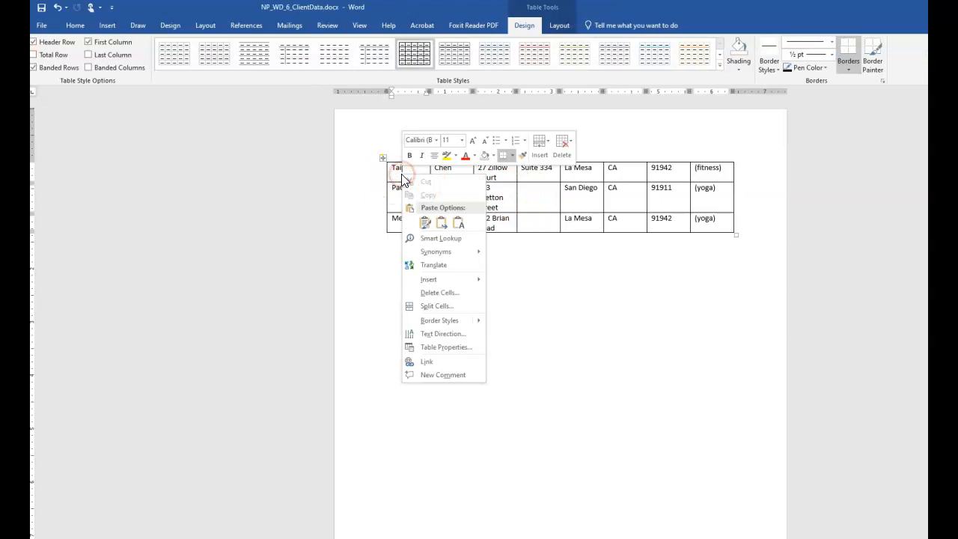
{"action": "left_click", "coordinate": [428, 279]}
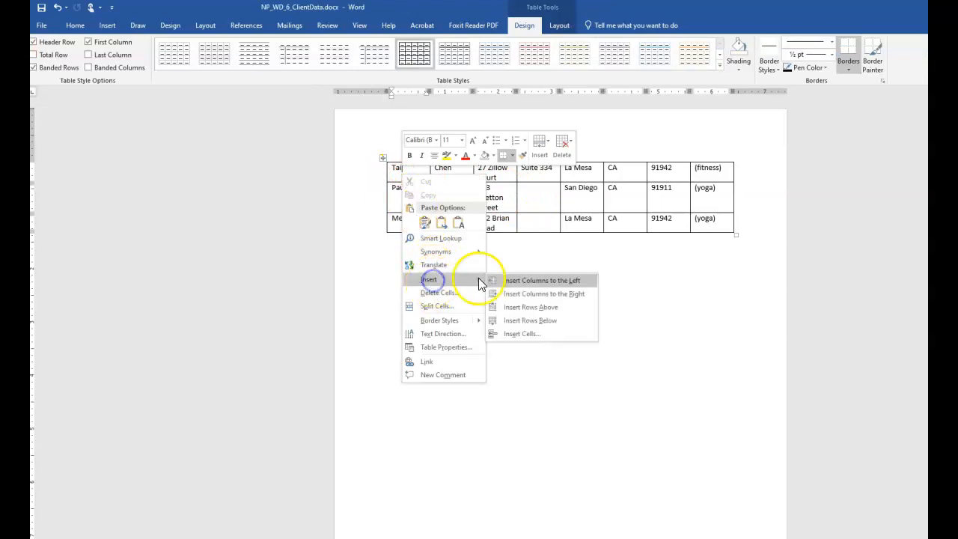
{"action": "left_click", "coordinate": [543, 310]}
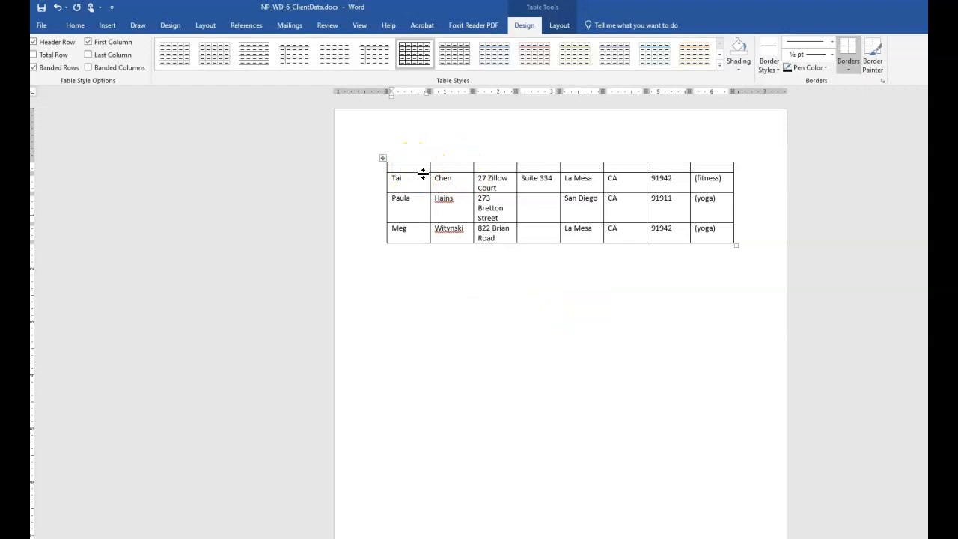
Step: Enter the headings First Name, Last Name, Address Line 1, Address Line 2, City, State, ZIP code and Consultation type in the empty top row
{"action": "type", "text": "First Name"}
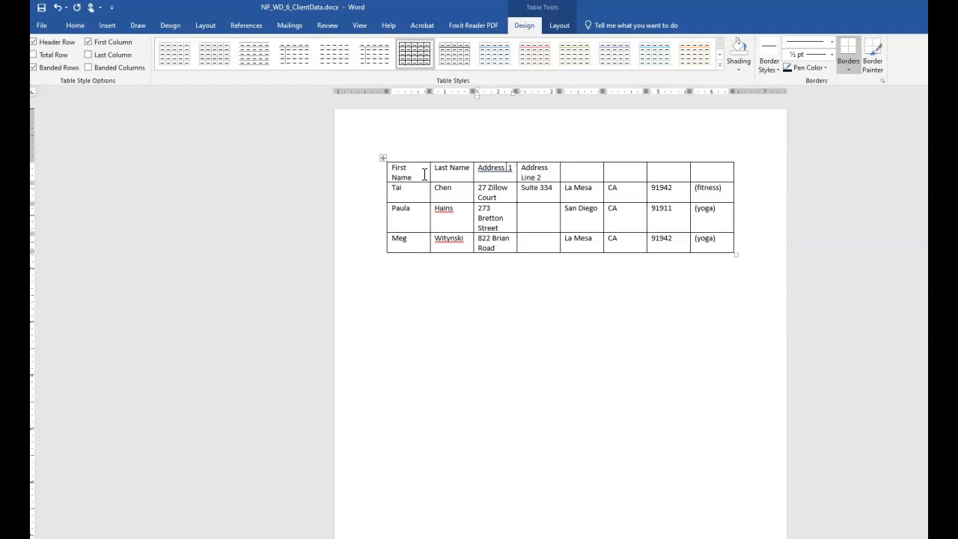
{"action": "key", "text": "Tab"}
{"action": "key", "text": "Tab"}
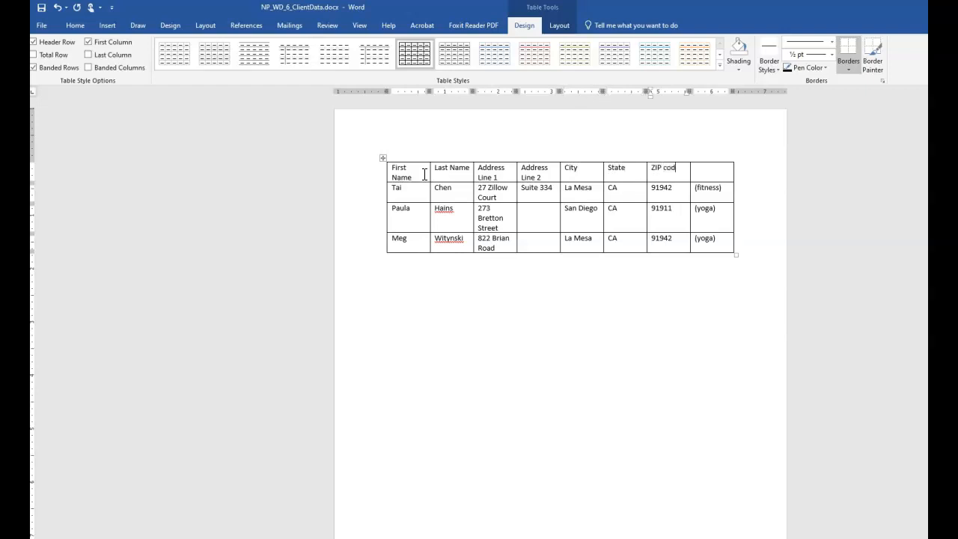
{"action": "type", "text": "Consultation type"}
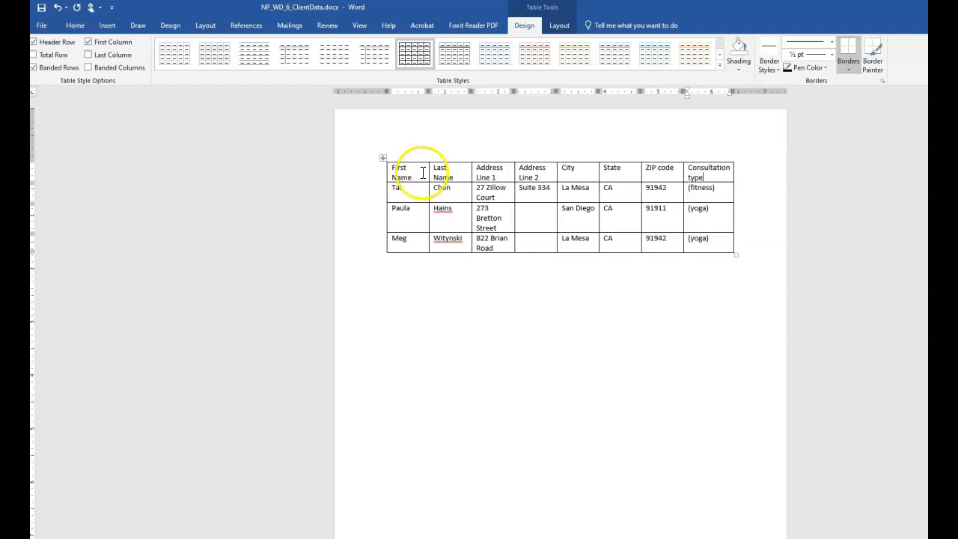
Step: Replace the first and last name in the first client row with your own first and last name
{"action": "double_click", "coordinate": [398, 190]}
{"action": "type", "text": "Tonya"}
{"action": "key", "text": "Tab"}
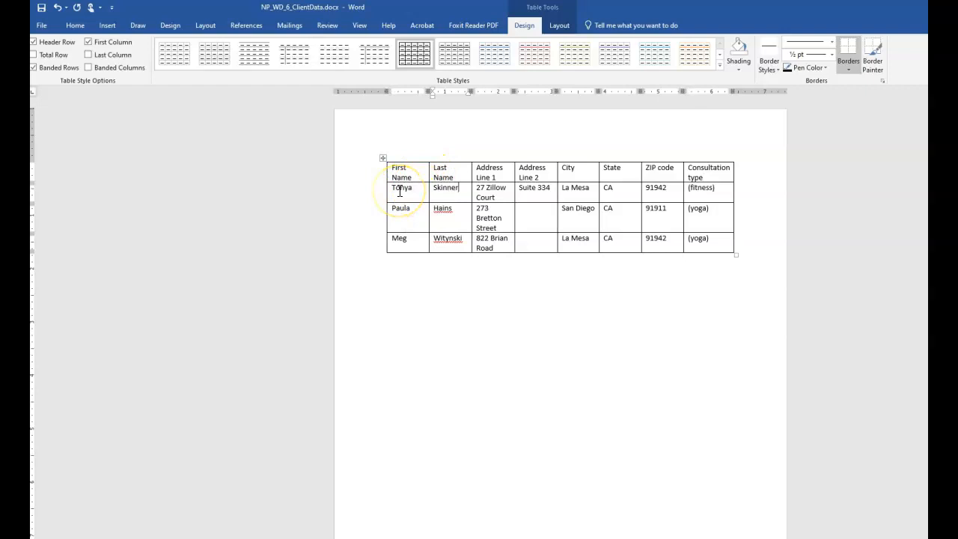
{"action": "left_click", "coordinate": [406, 187]}
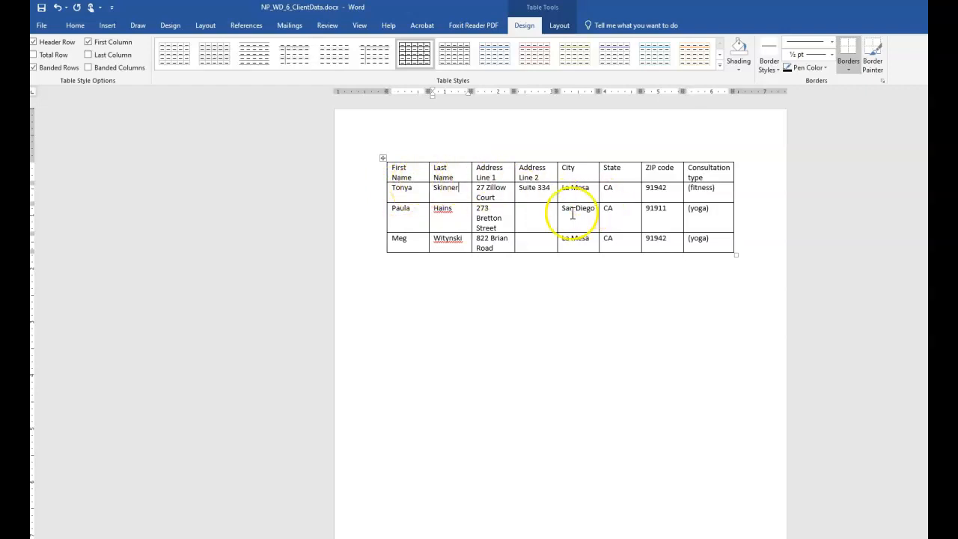
Step: Place the insertion point below the table and save the client data document
{"action": "left_click", "coordinate": [531, 172]}
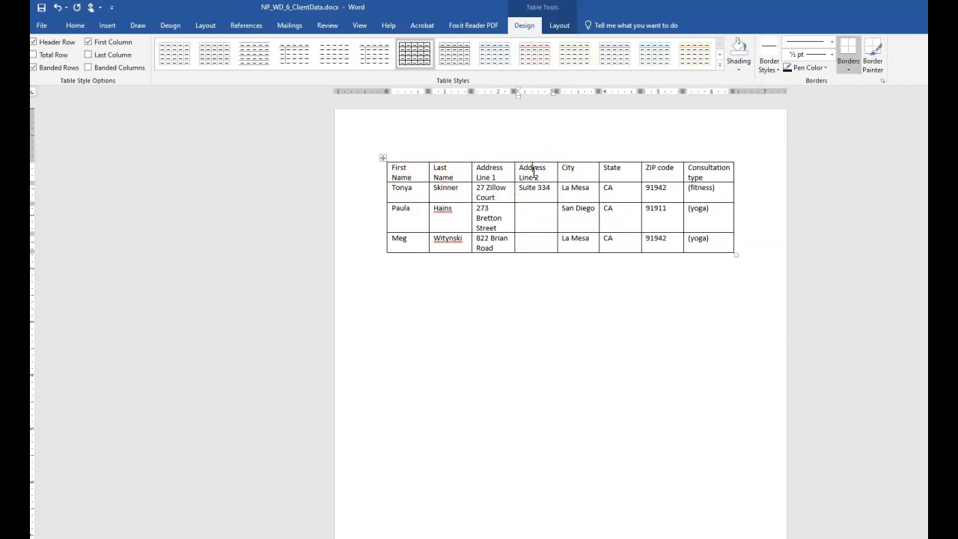
{"action": "left_click", "coordinate": [534, 268]}
{"action": "left_click", "coordinate": [42, 10]}
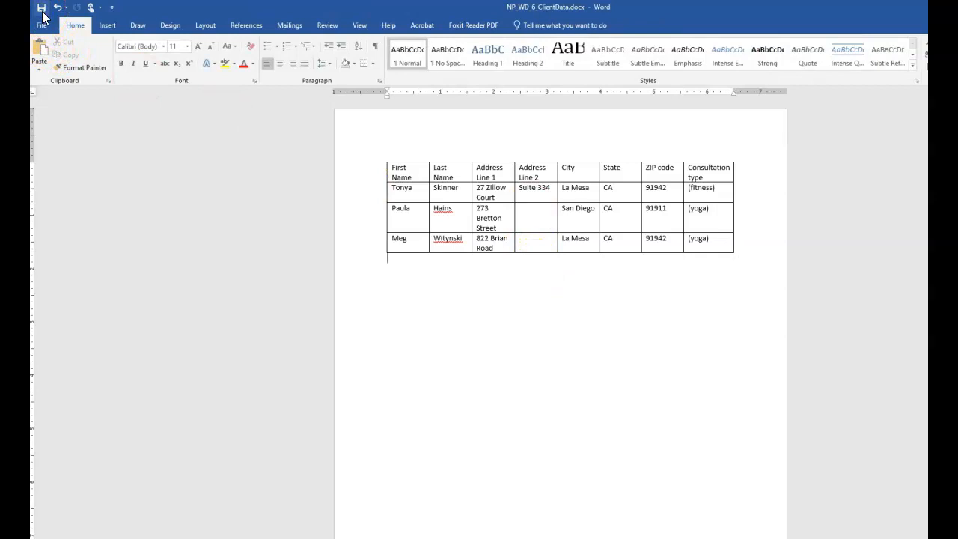